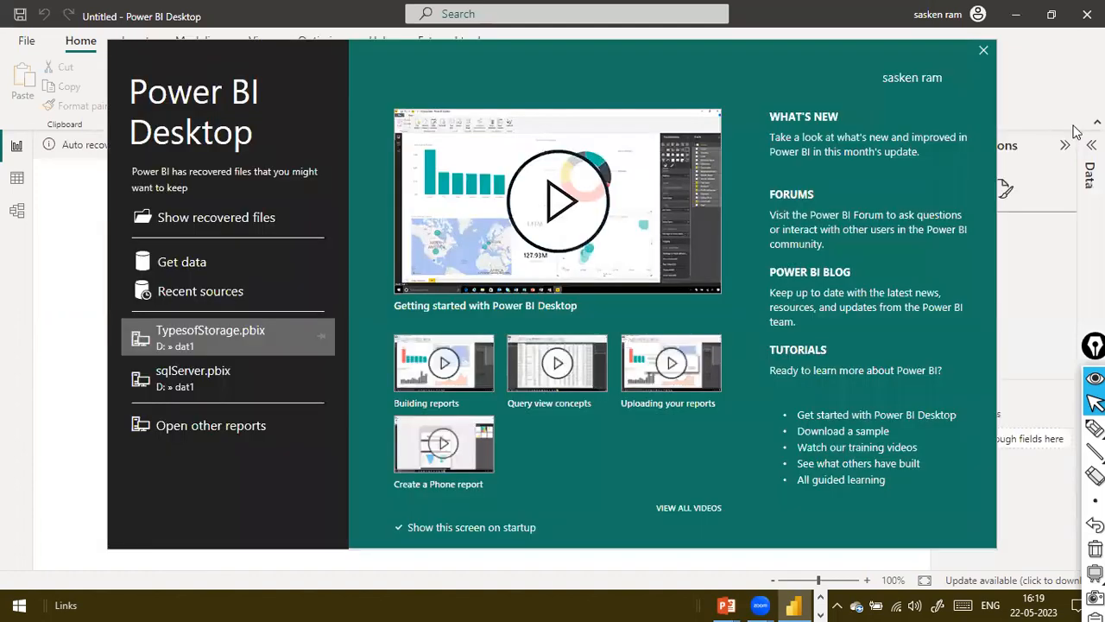
Step: Dismiss the start screen and begin importing data from an Excel workbook
left_click(969, 65)
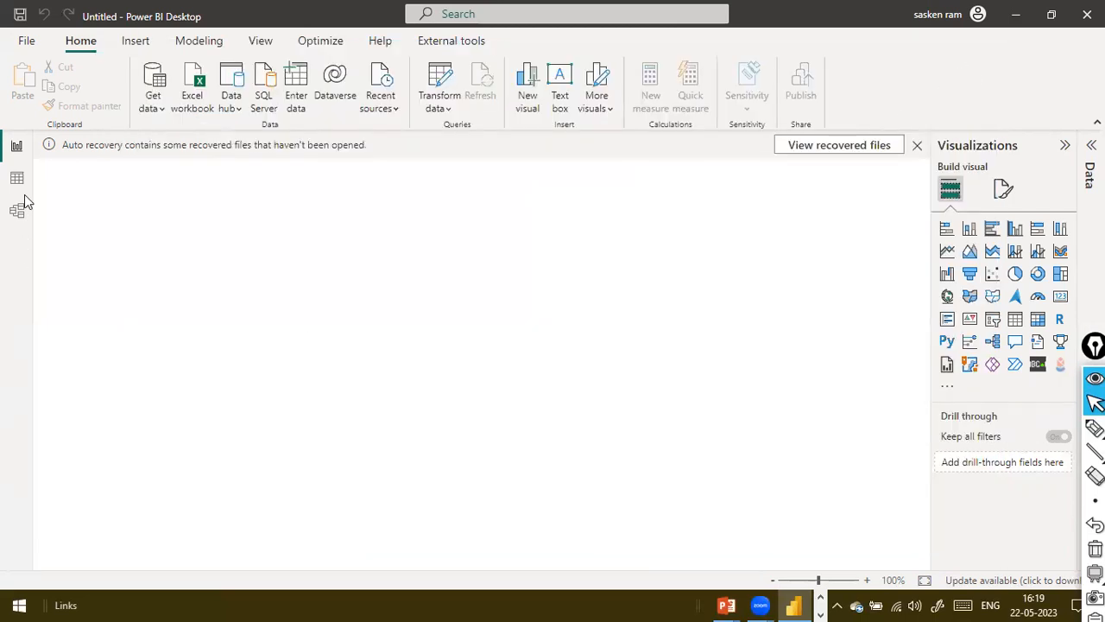
left_click(156, 109)
left_click(195, 300)
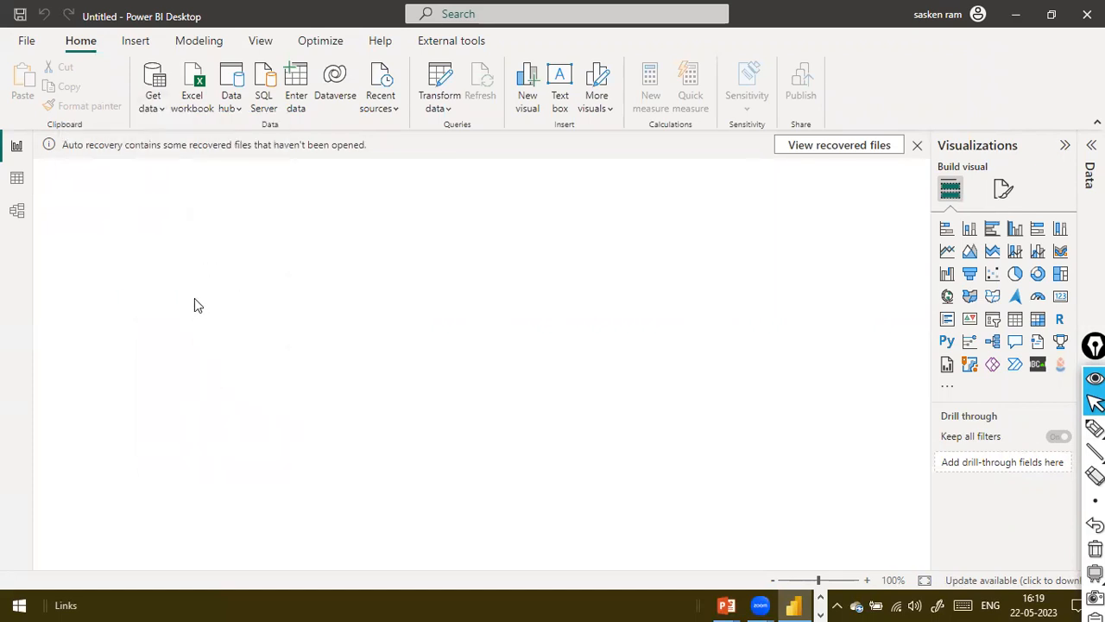
left_click(149, 109)
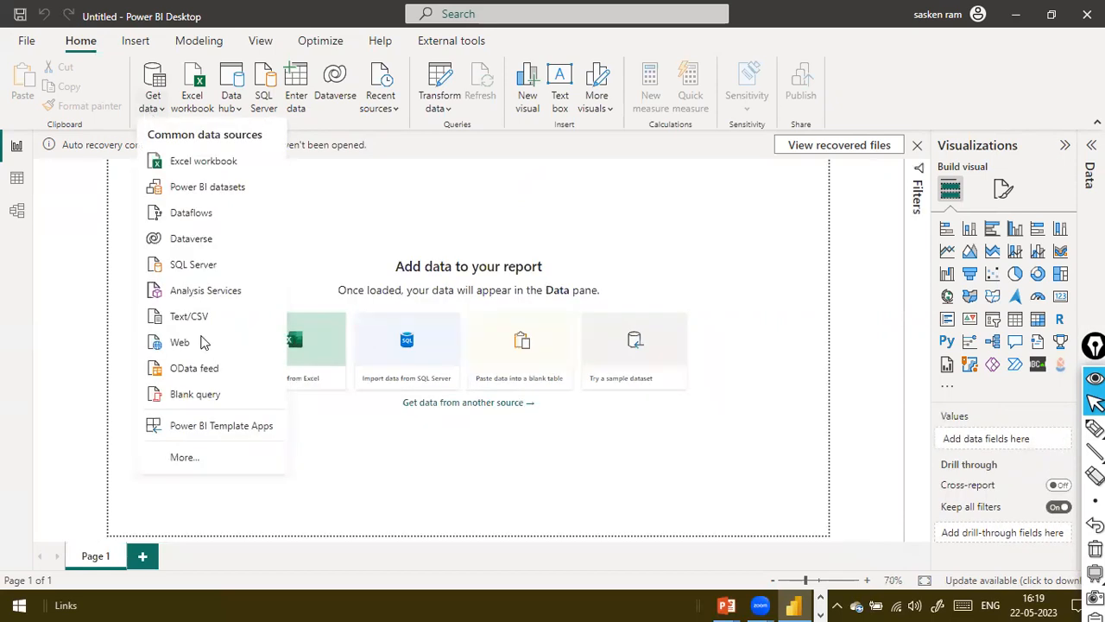
left_click(230, 166)
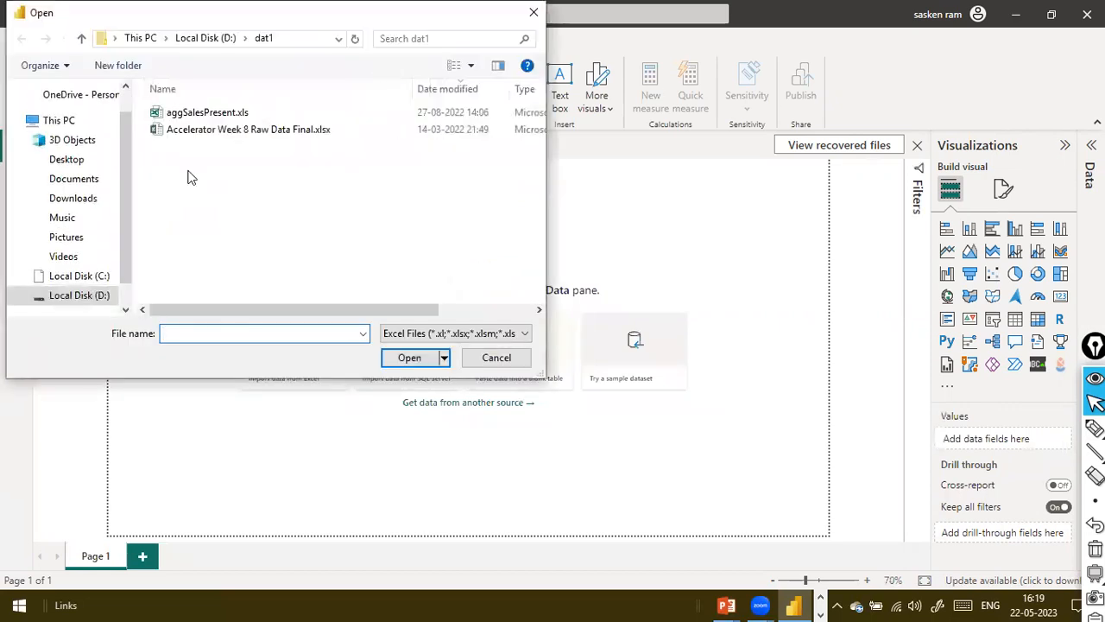
Step: Choose expenses.xlsx in the dat1 folder as the source workbook and bring its Navigator forward
left_click(216, 232)
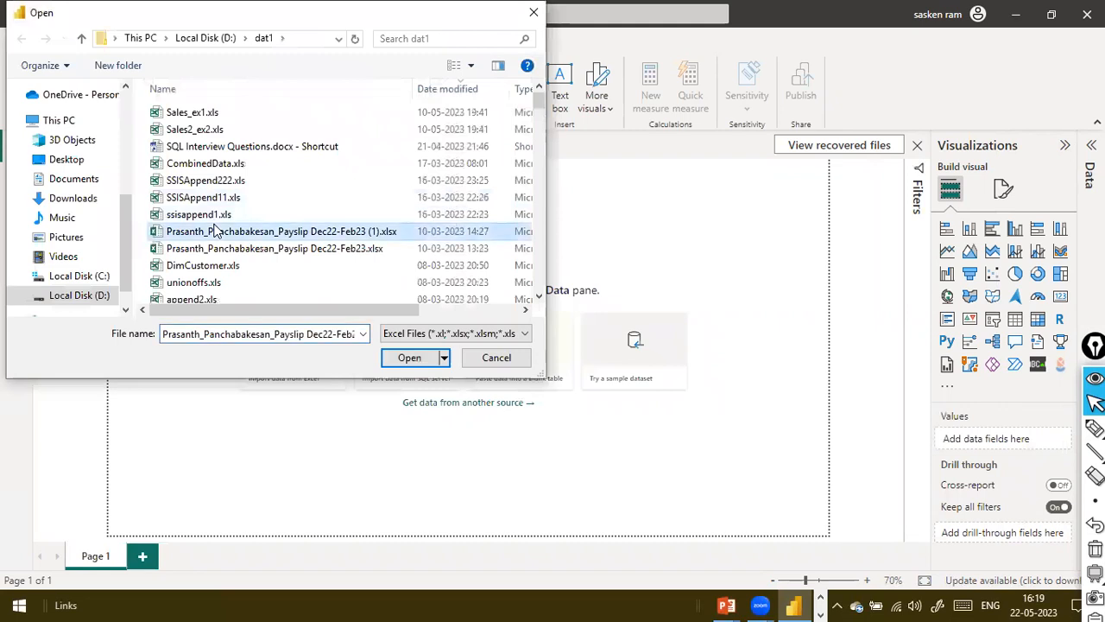
key("e")
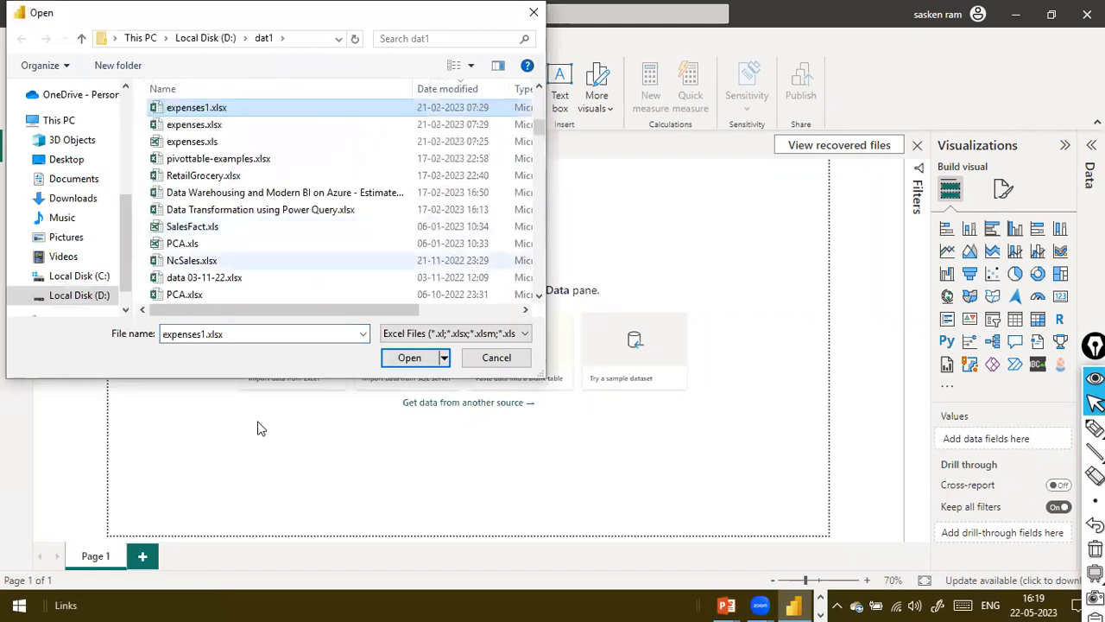
left_click(177, 126)
double_click(177, 126)
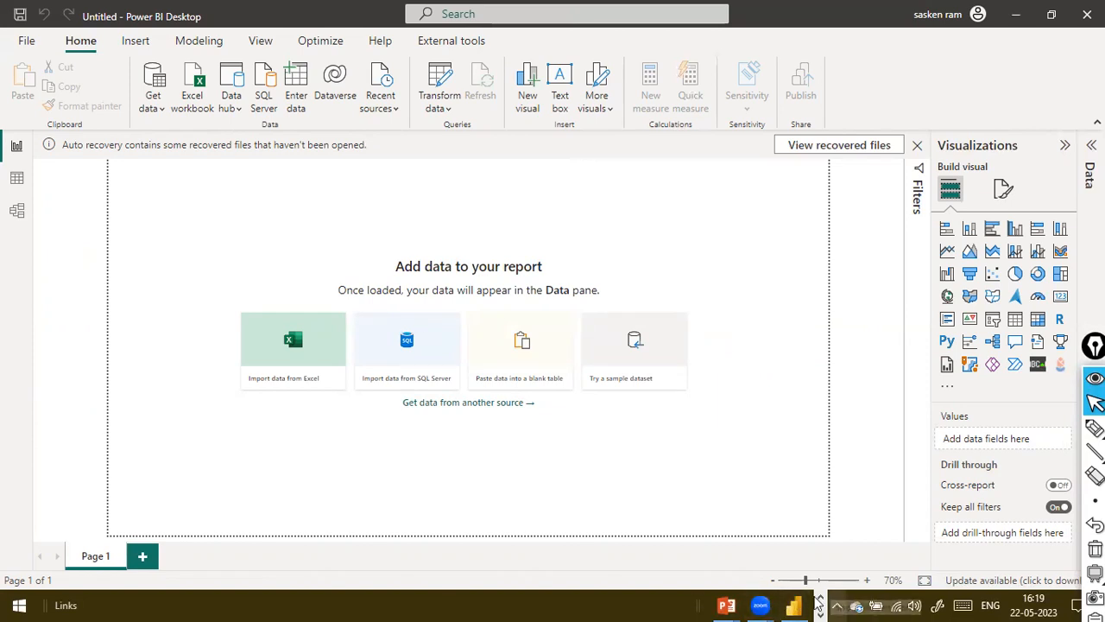
mouse_move(794, 604)
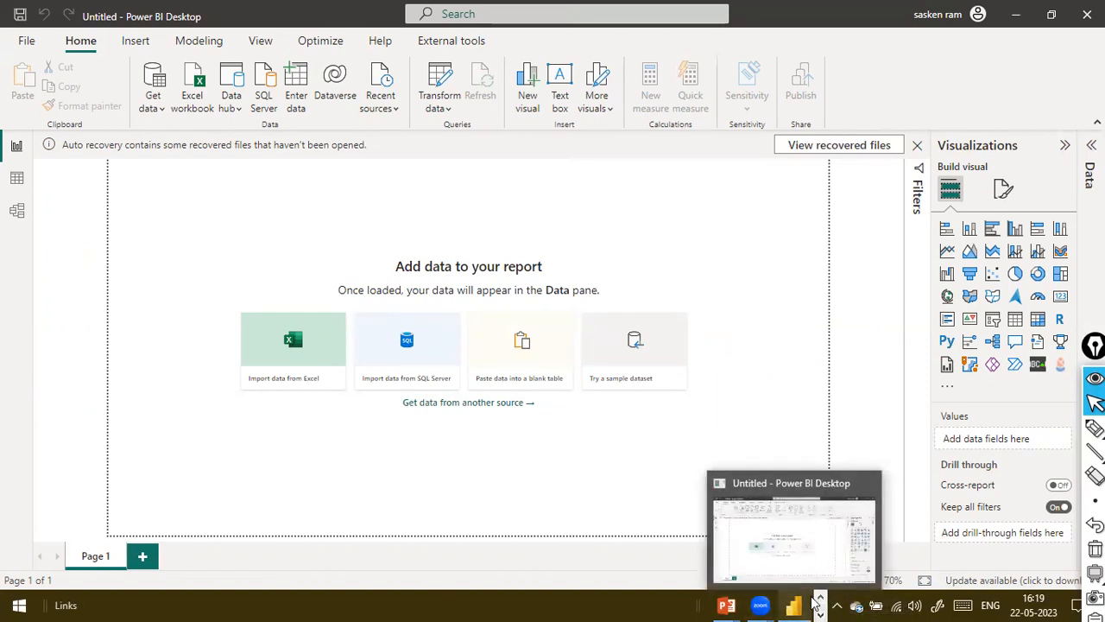
left_click(786, 496)
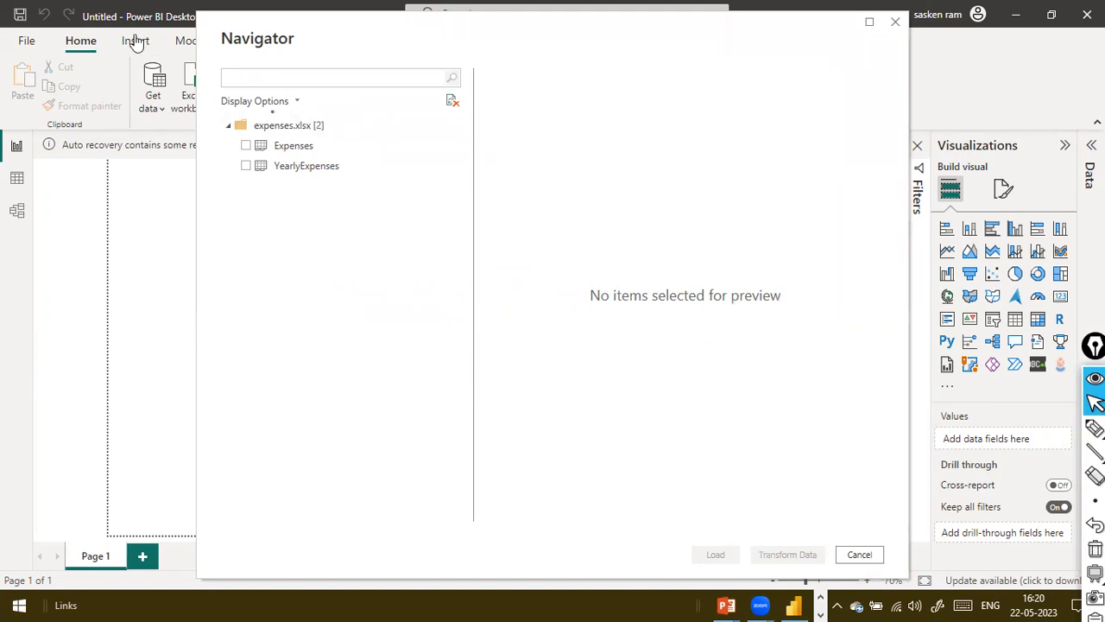
Step: Draw annotation arrows pointing at the Navigator, the expenses.xlsx entry, and its Expenses and YearlyExpenses tables
key("ctrl+shift+9")
left_click_drag(108, 13, 205, 83)
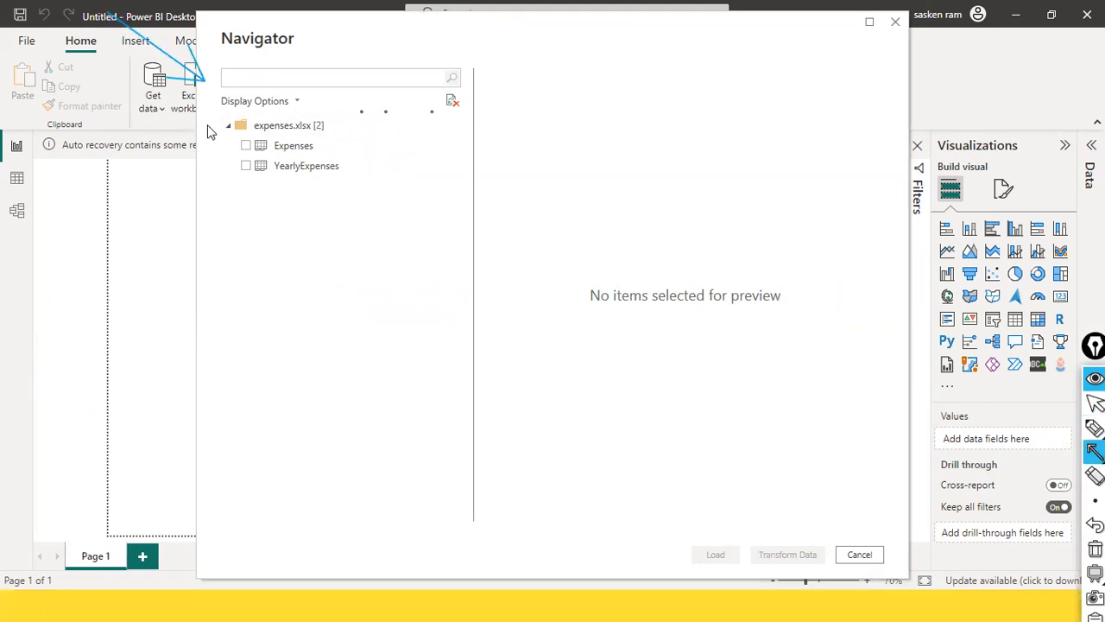
mouse_move(277, 50)
left_mouse_down()
mouse_move(256, 131)
mouse_move(298, 122)
left_mouse_up()
left_click_drag(218, 154, 245, 148)
left_click_drag(216, 190, 255, 173)
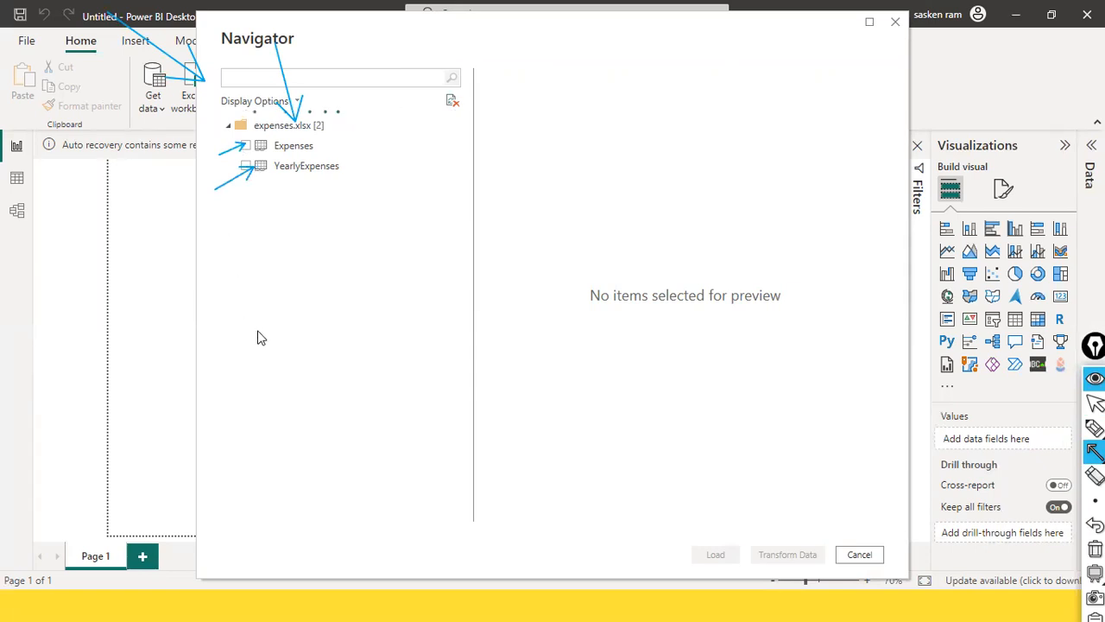
key("ctrl+shift+1")
Step: Switch to the open File Explorer window and go to Local Disk (D:)
key("alt+Tab")
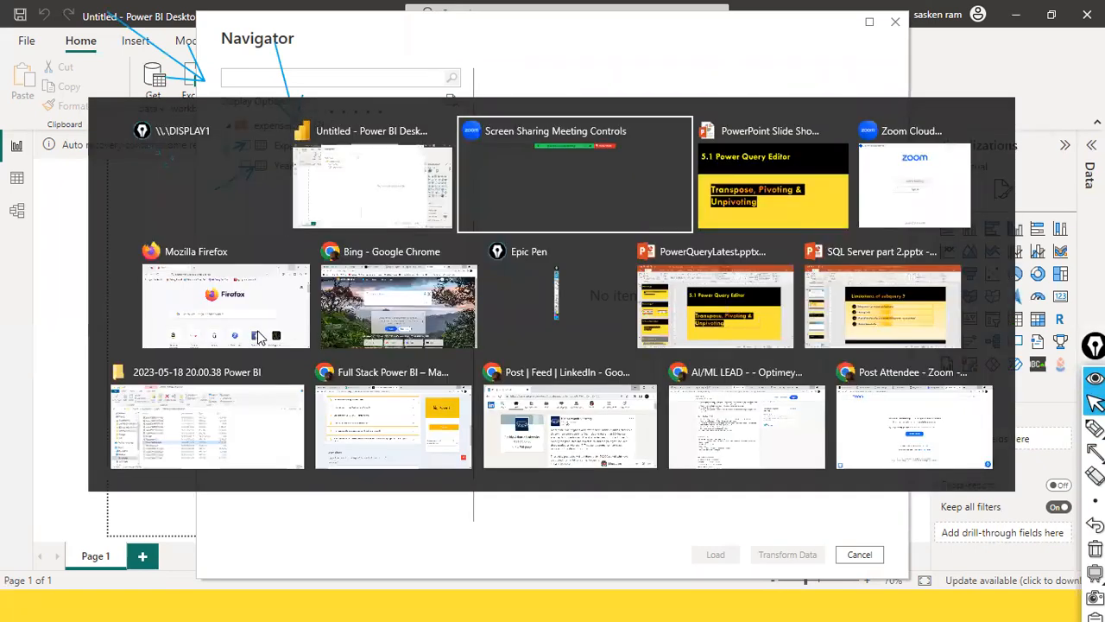
key("alt+Tab")
key("alt+Tab")
key("alt+Tab")
key("alt+Tab")
key("alt+Tab")
key("alt+Tab")
key("alt+Tab")
key("alt+Tab")
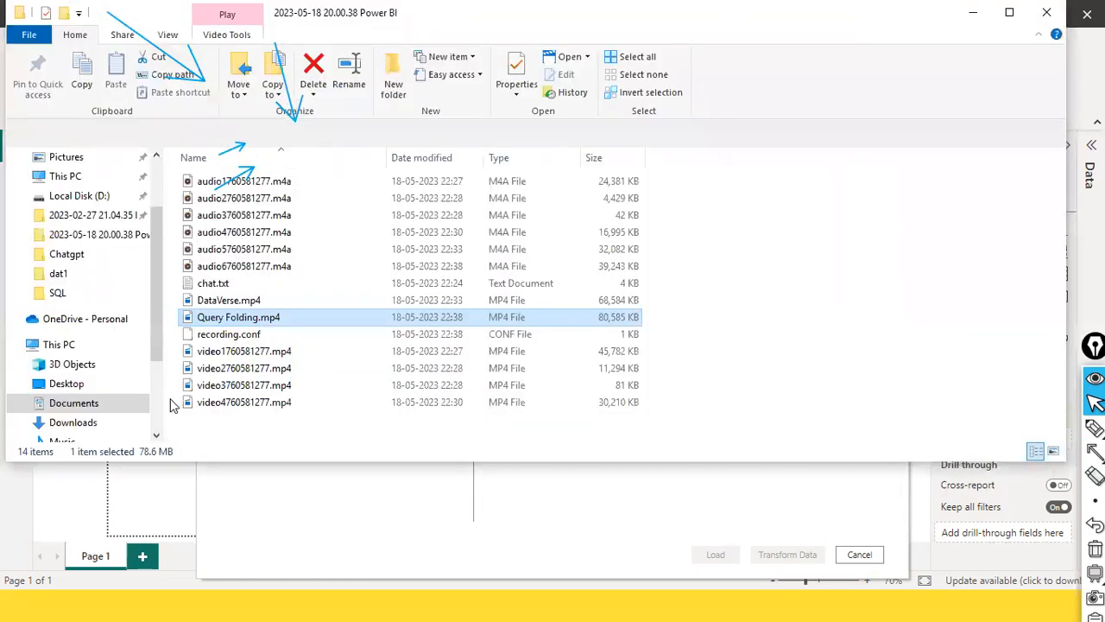
scroll(74, 403, "down", 1)
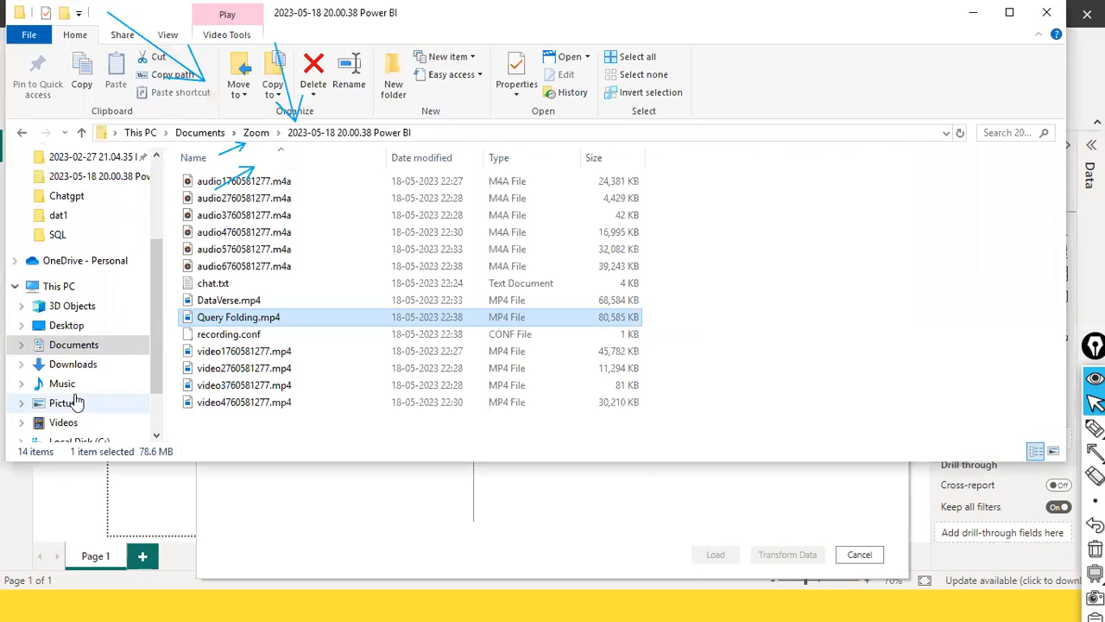
scroll(74, 403, "down", 1)
left_click(74, 402)
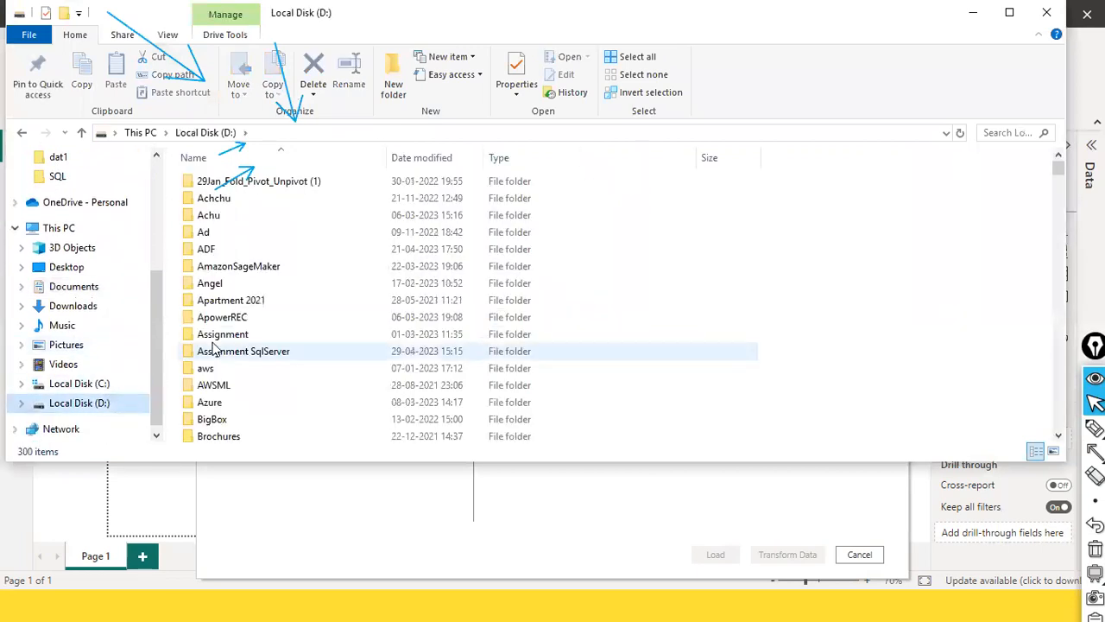
Step: Open expenses.xls from the dat1 folder in Excel
type("dat1")
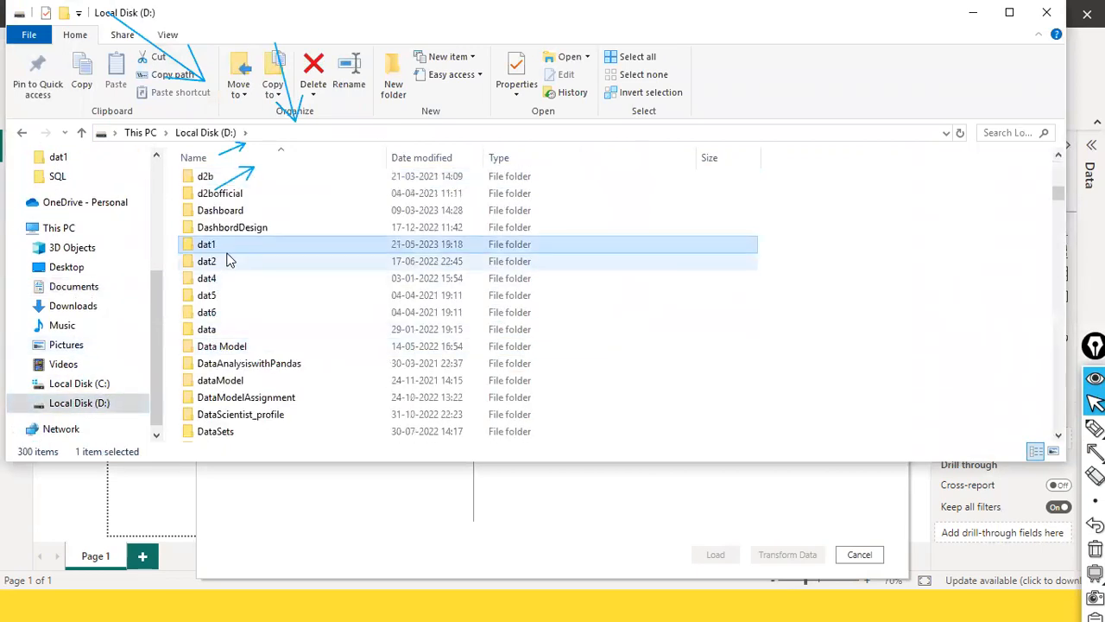
double_click(230, 245)
left_click(244, 317)
type("exp")
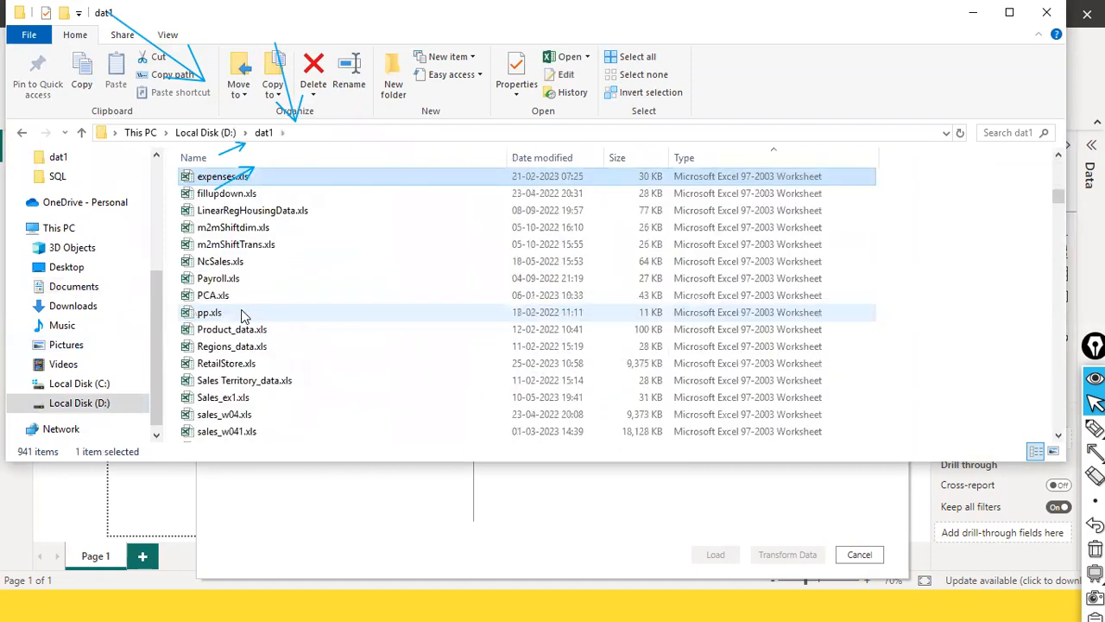
key("Return")
Step: Clear the drawn annotations, move the annotation toolbar inward from the screen edge and set the pen colour to red
key("ctrl+shift+7")
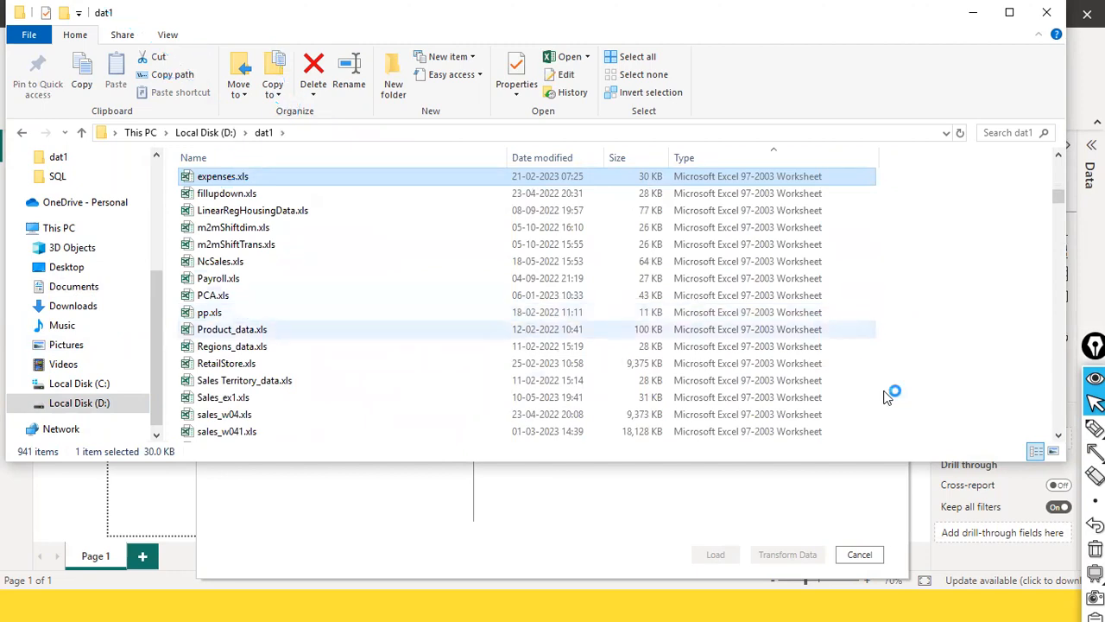
left_click_drag(1095, 346, 1079, 294)
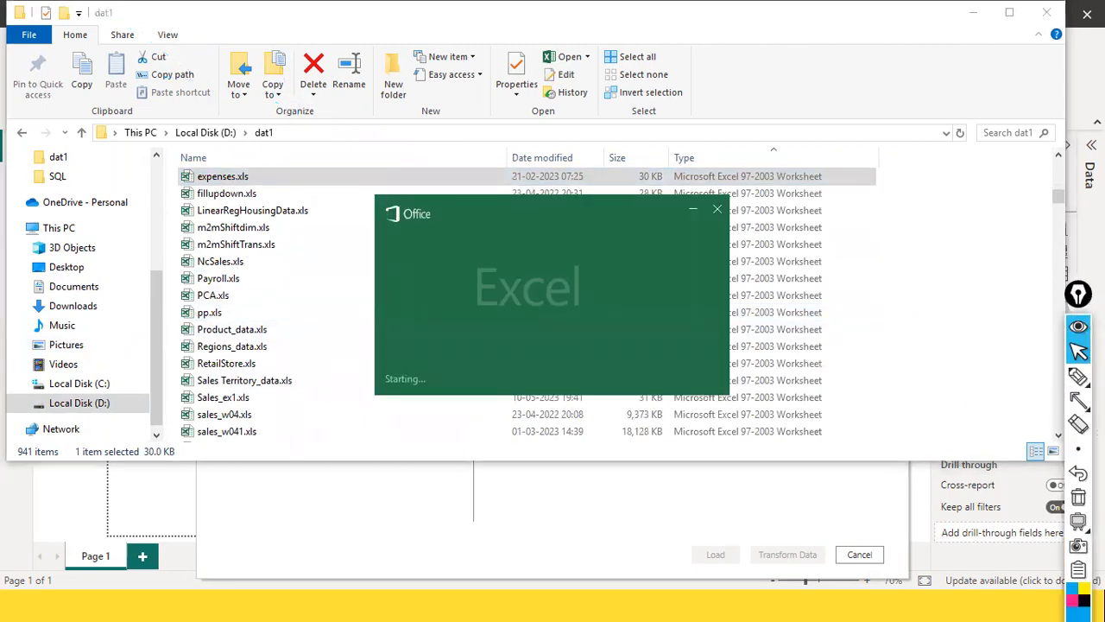
left_click(1075, 605)
left_click(1053, 497)
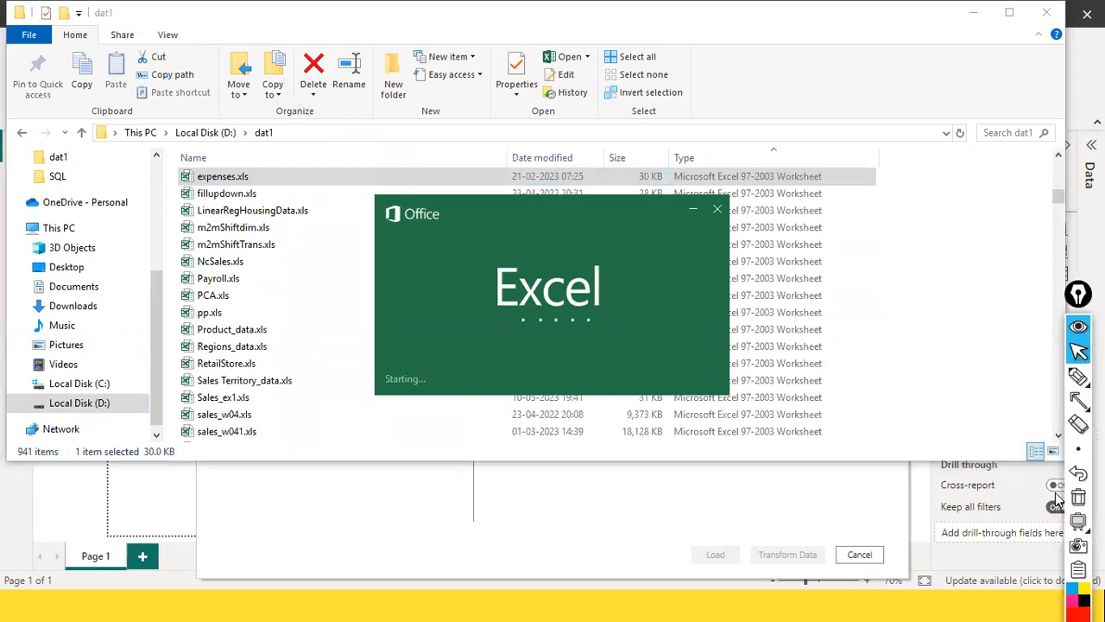
Step: Minimize File Explorer and select the Expenses table for import in the Power BI Navigator
left_click(973, 12)
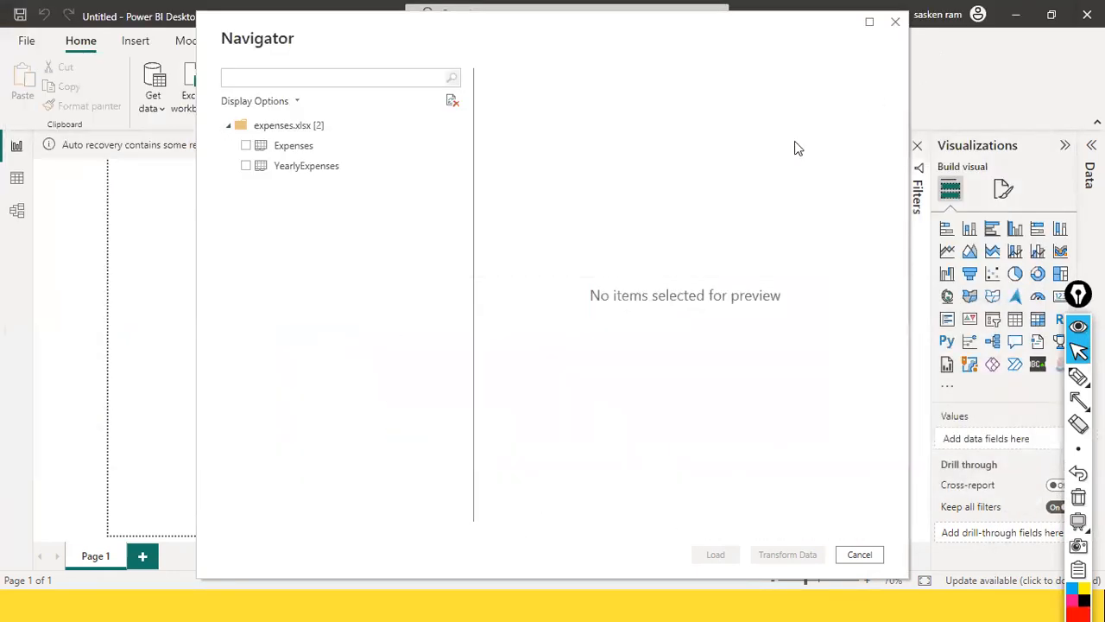
left_click(246, 146)
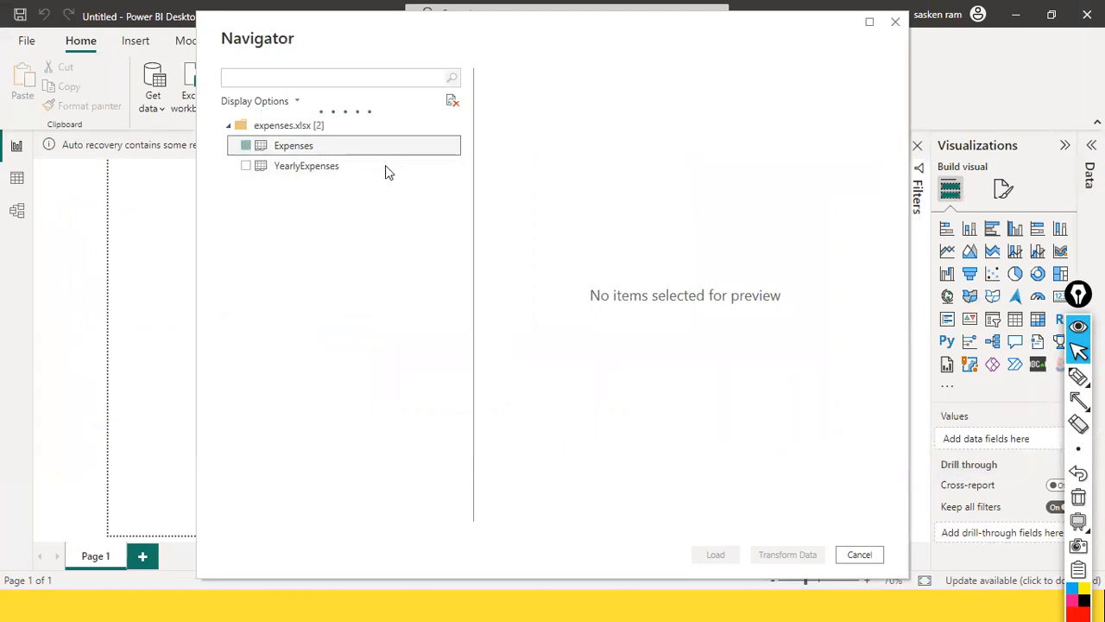
Step: Mark the Expenses and YearlyExpenses sheet tabs in Excel with red arrows, and return to the Expenses preview in Power BI
key("alt+Tab")
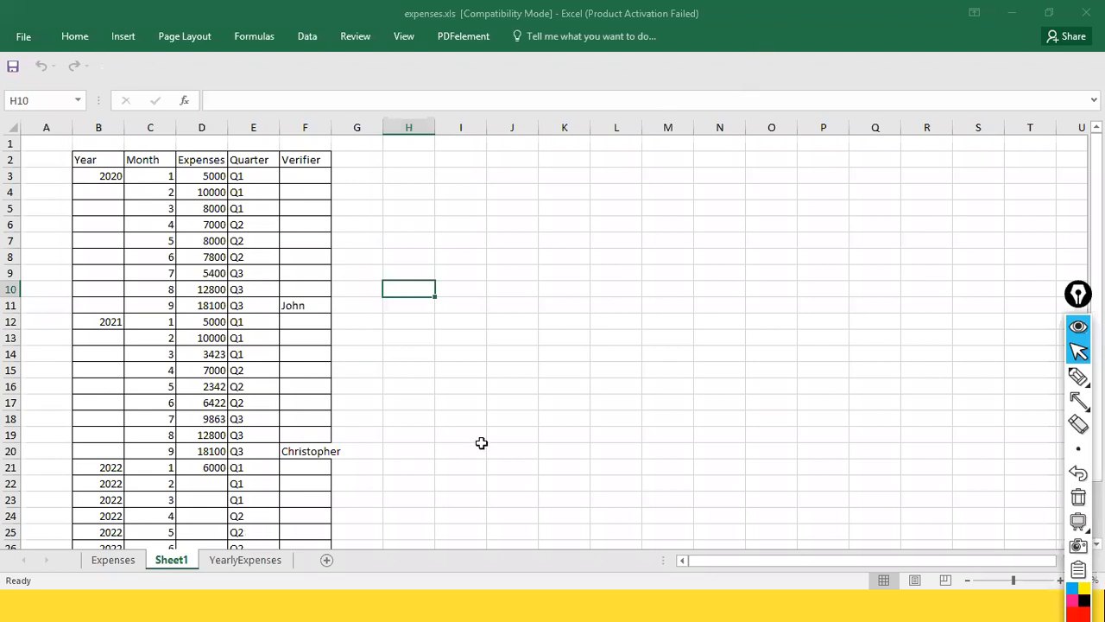
key("ctrl+shift+a")
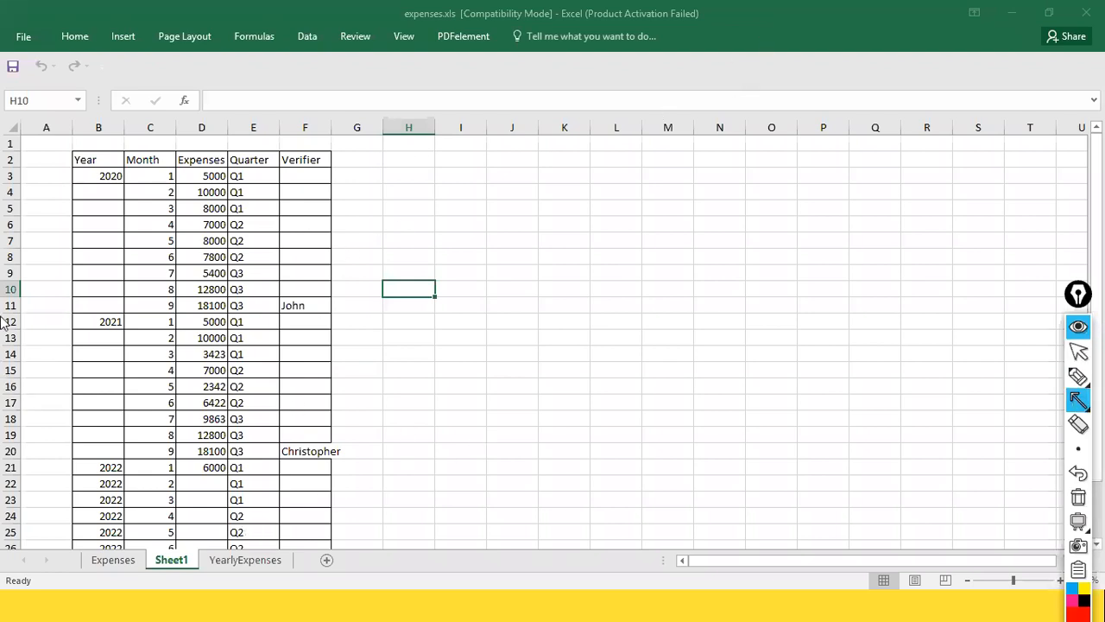
mouse_move(45, 376)
left_mouse_down()
mouse_move(125, 560)
mouse_move(110, 540)
left_mouse_up()
left_click_drag(292, 461, 241, 549)
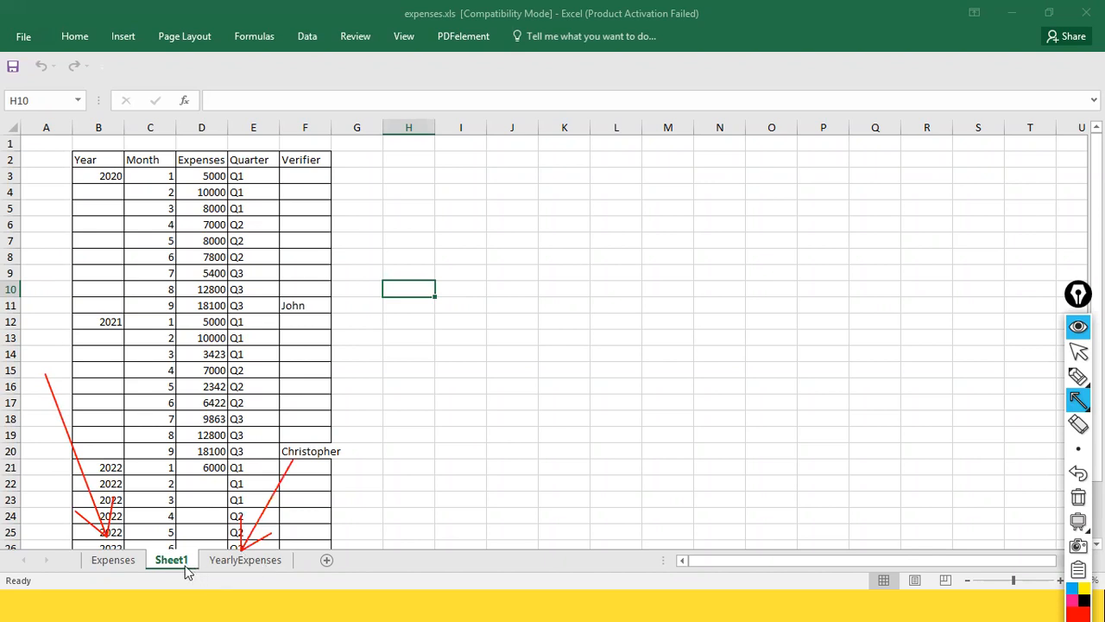
key("alt+Tab")
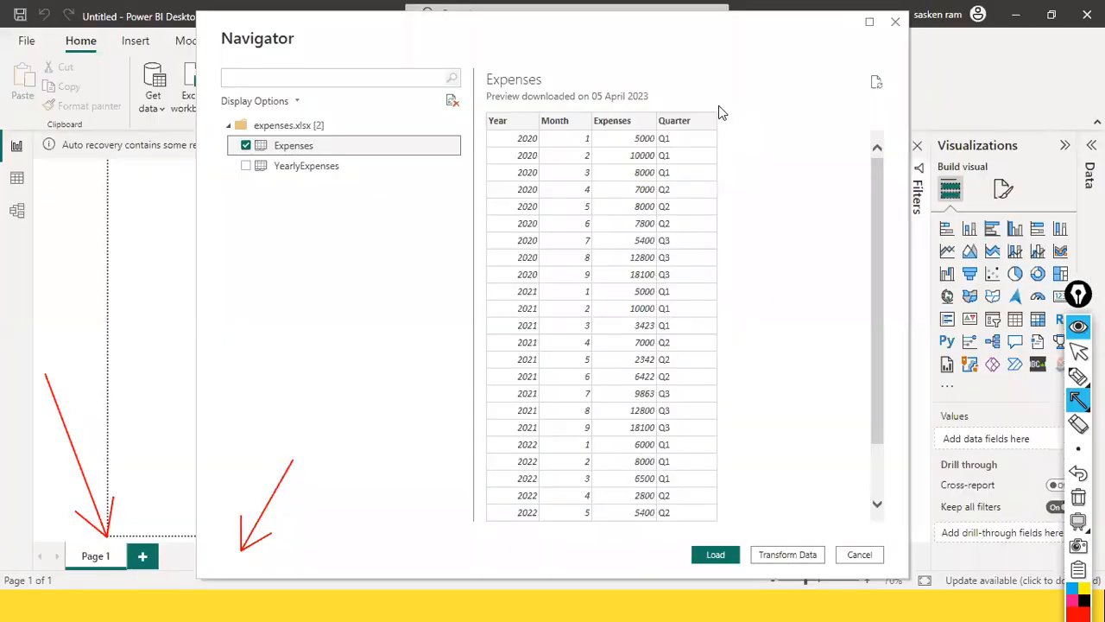
left_click(280, 146)
key("alt+Tab")
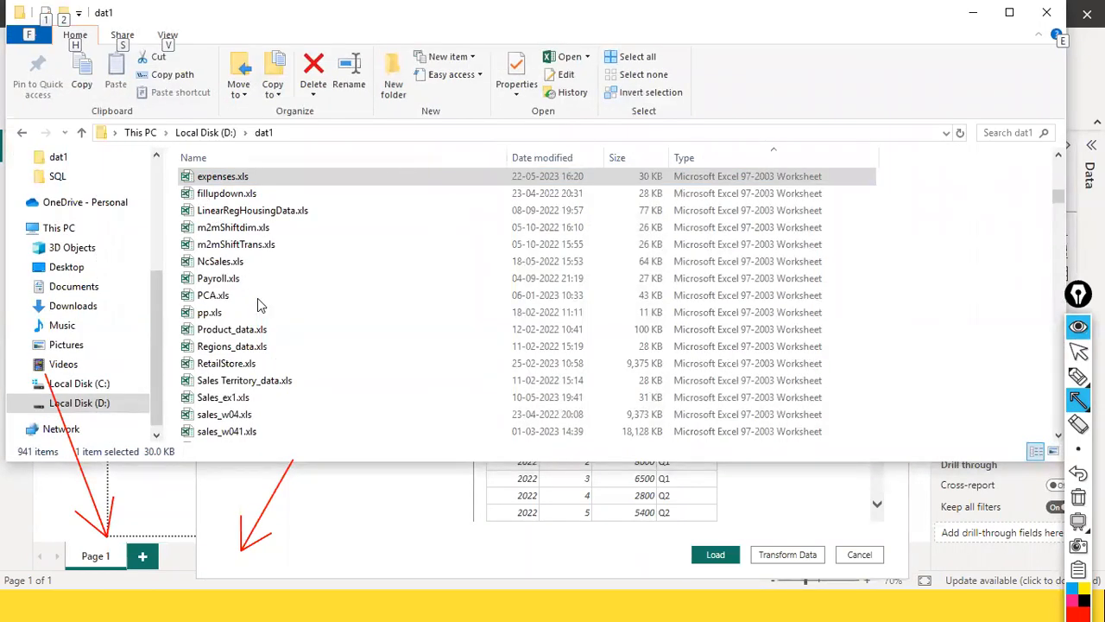
key("alt+Tab")
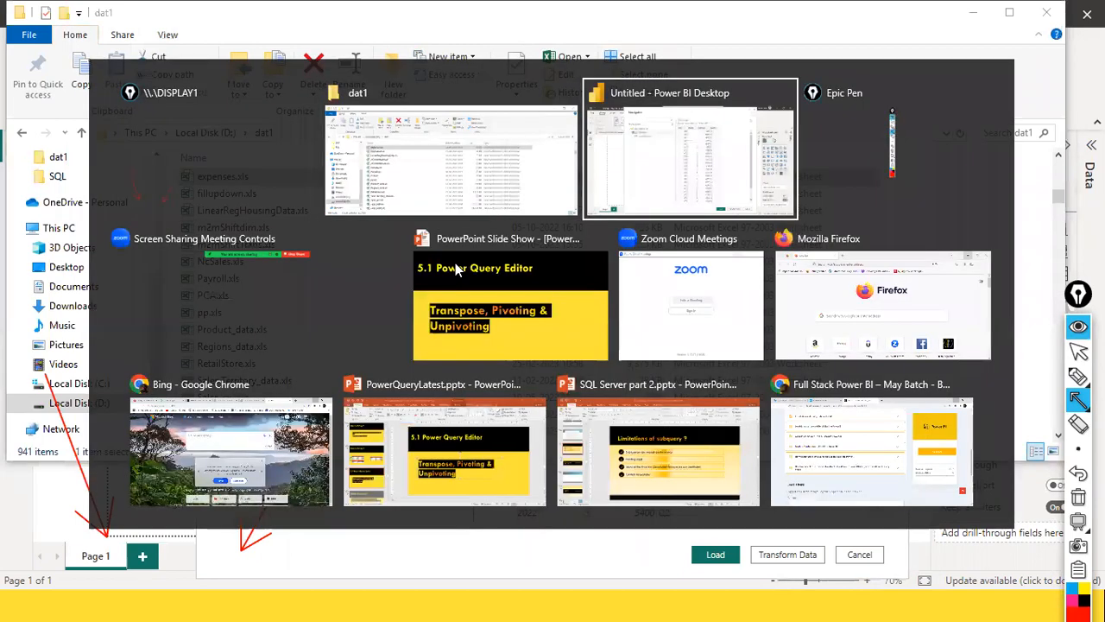
key("alt+Tab")
key("Tab")
key("Tab")
key("Tab")
key("Tab")
key("Tab")
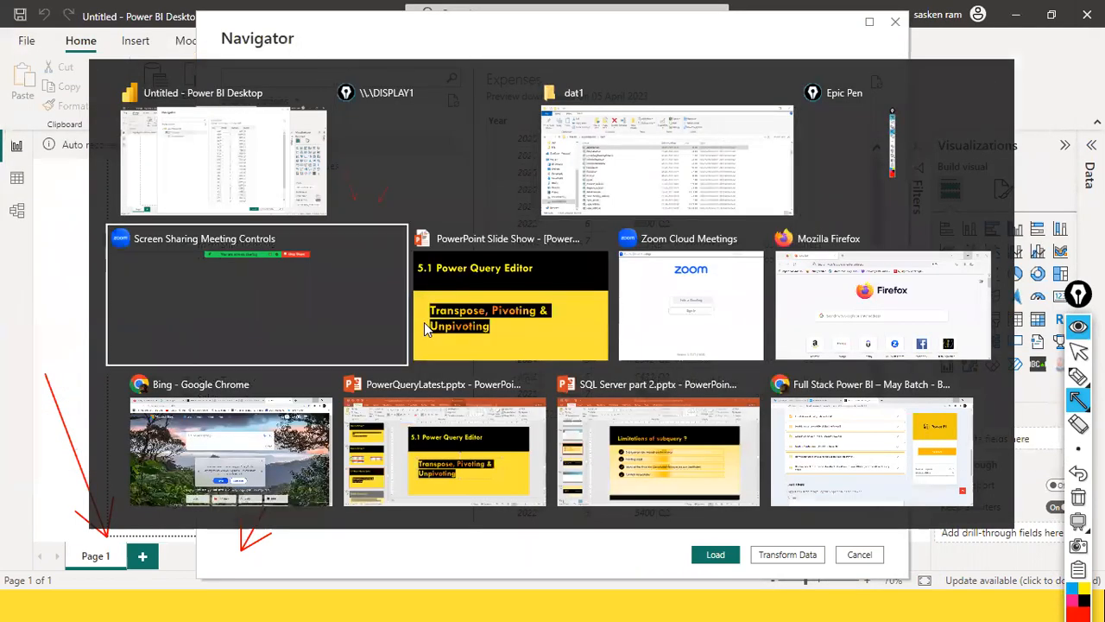
key("Escape")
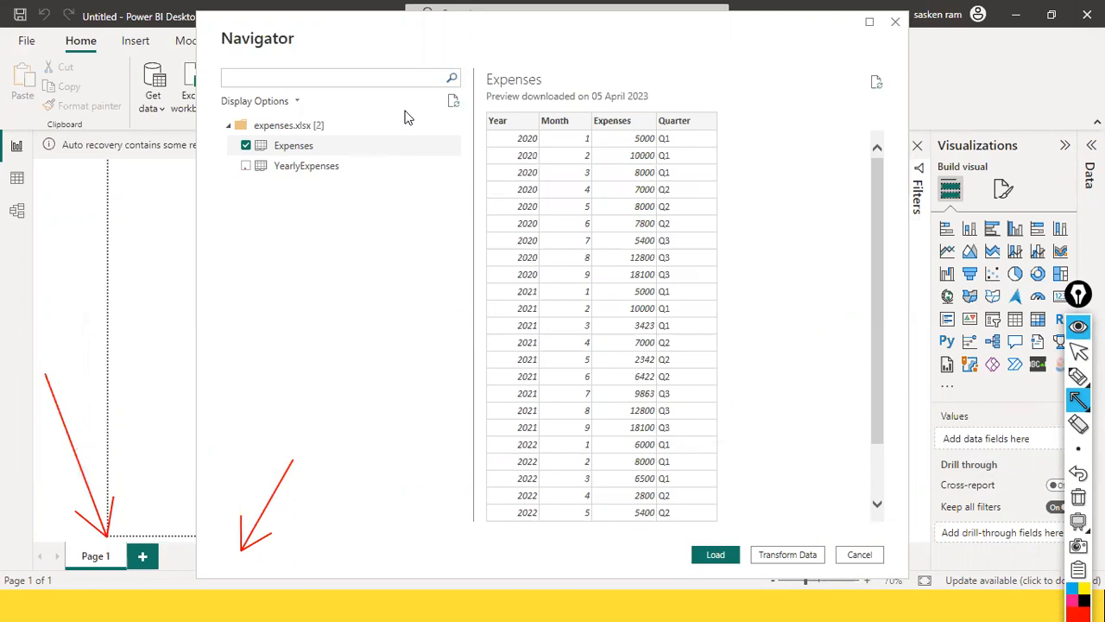
Step: Clear the annotation arrows, preview the YearlyExpenses table and load only the Expenses table into the report
key("Escape")
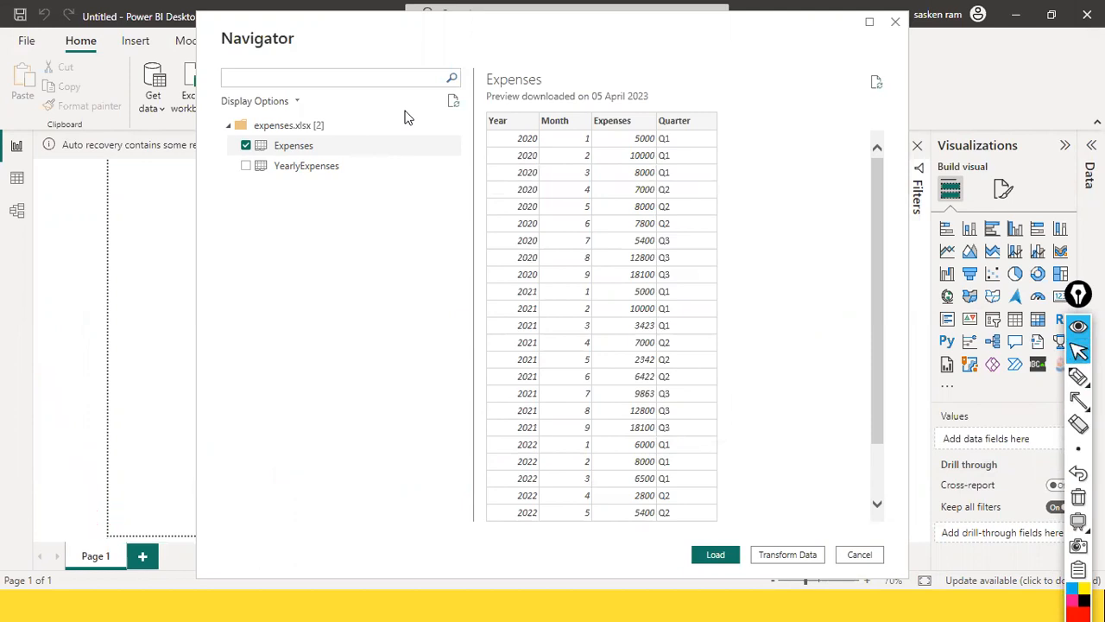
left_click(248, 166)
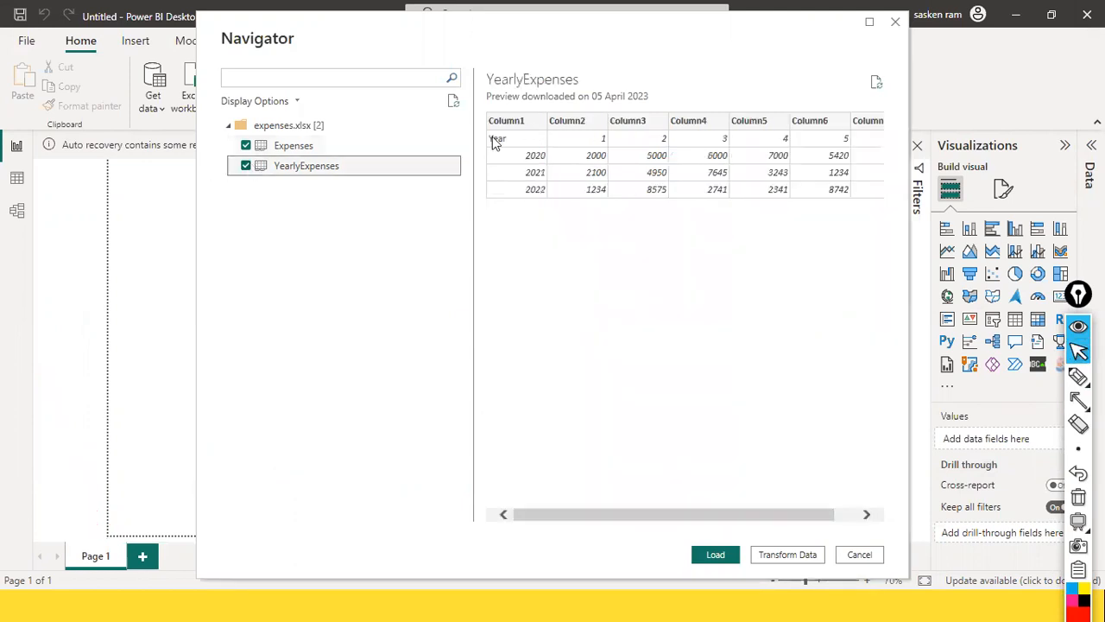
left_click(247, 166)
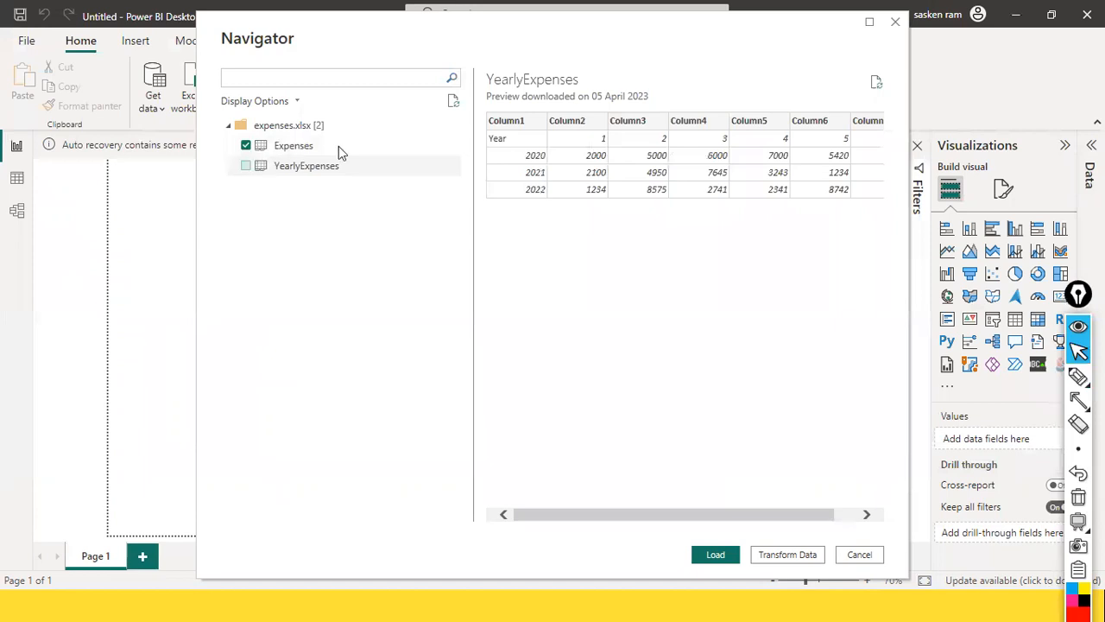
left_click(278, 152)
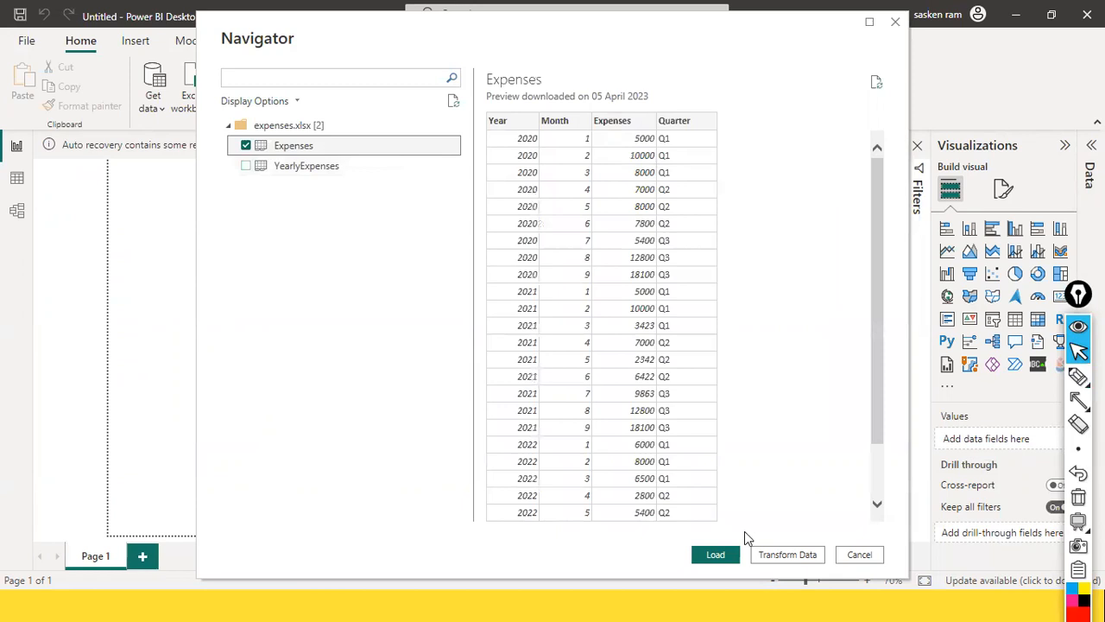
left_click(716, 556)
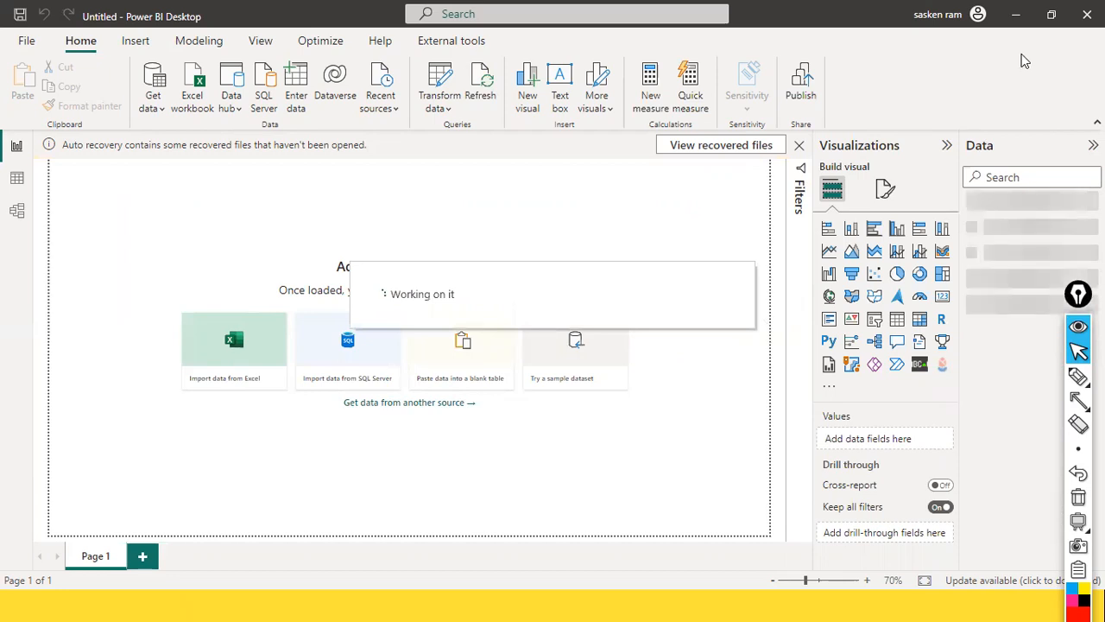
Step: Mark the Data pane with a red arrow and open the loaded Expenses table in table view
key("ctrl+shift+a")
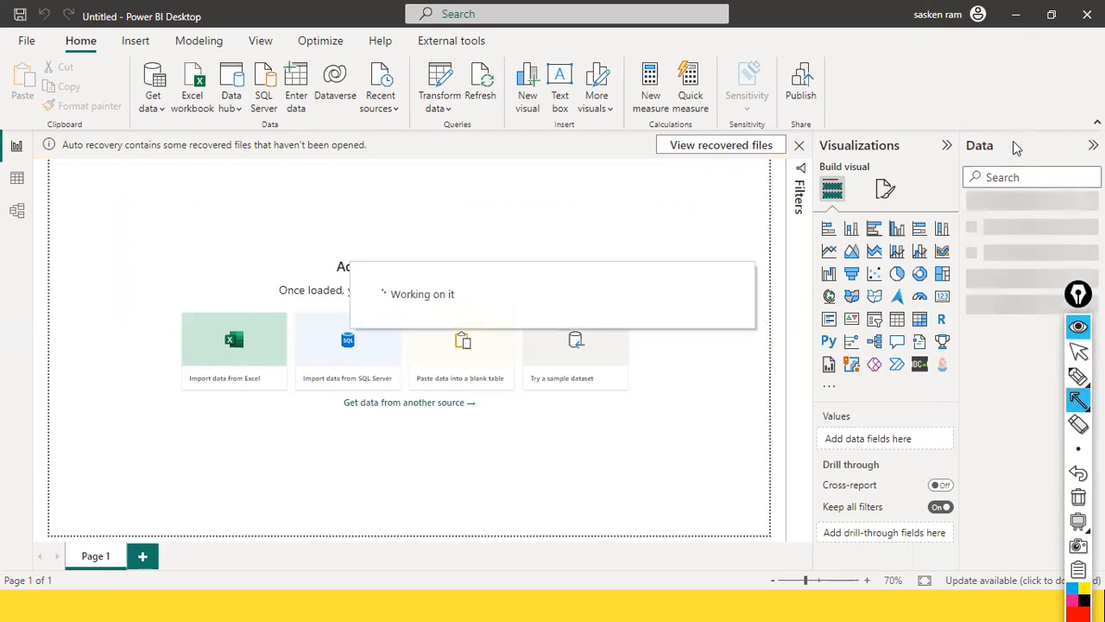
left_click_drag(1015, 51, 1015, 144)
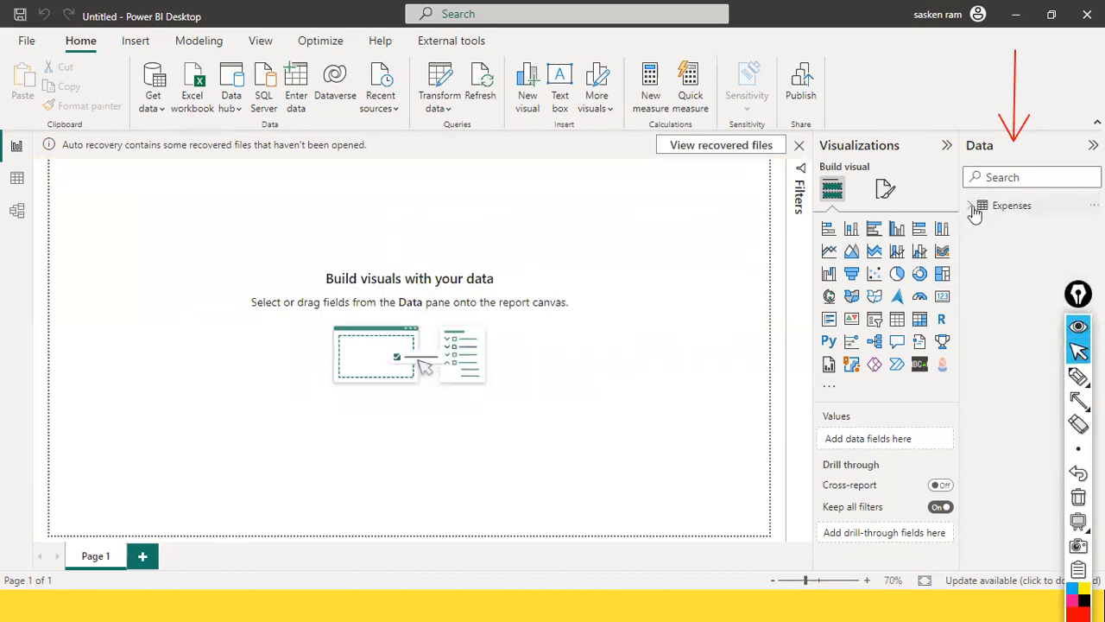
left_click(972, 207)
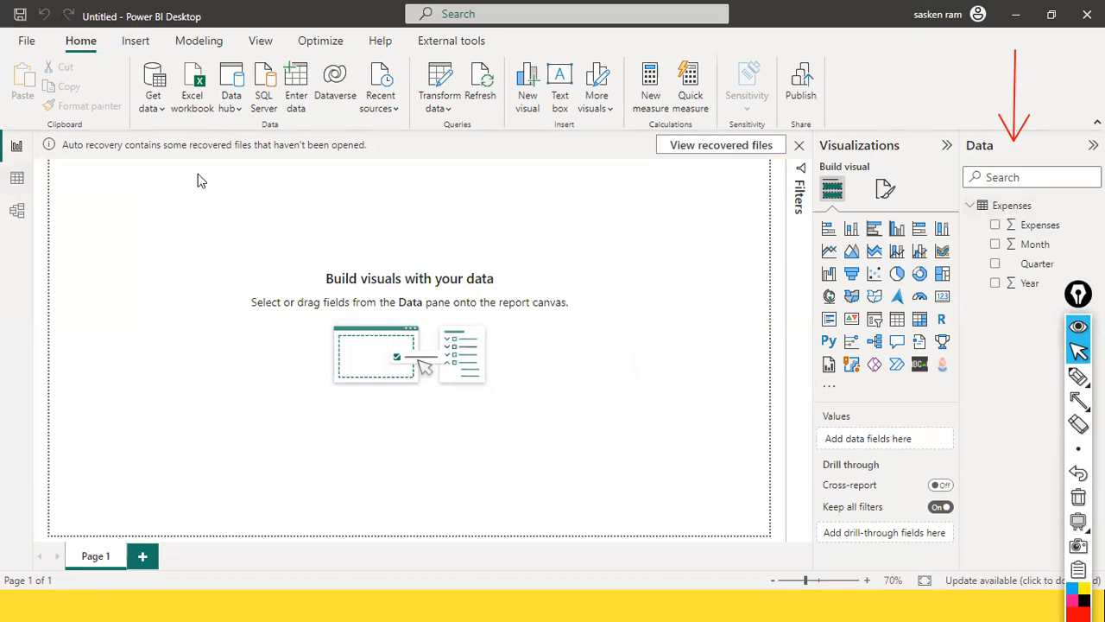
left_click(18, 181)
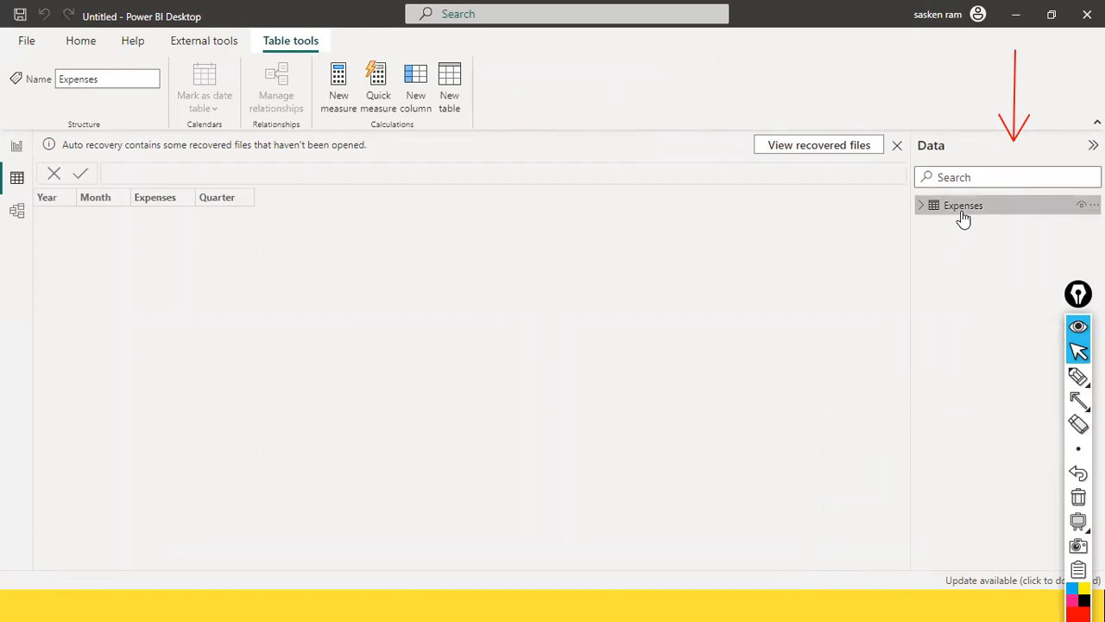
mouse_move(963, 219)
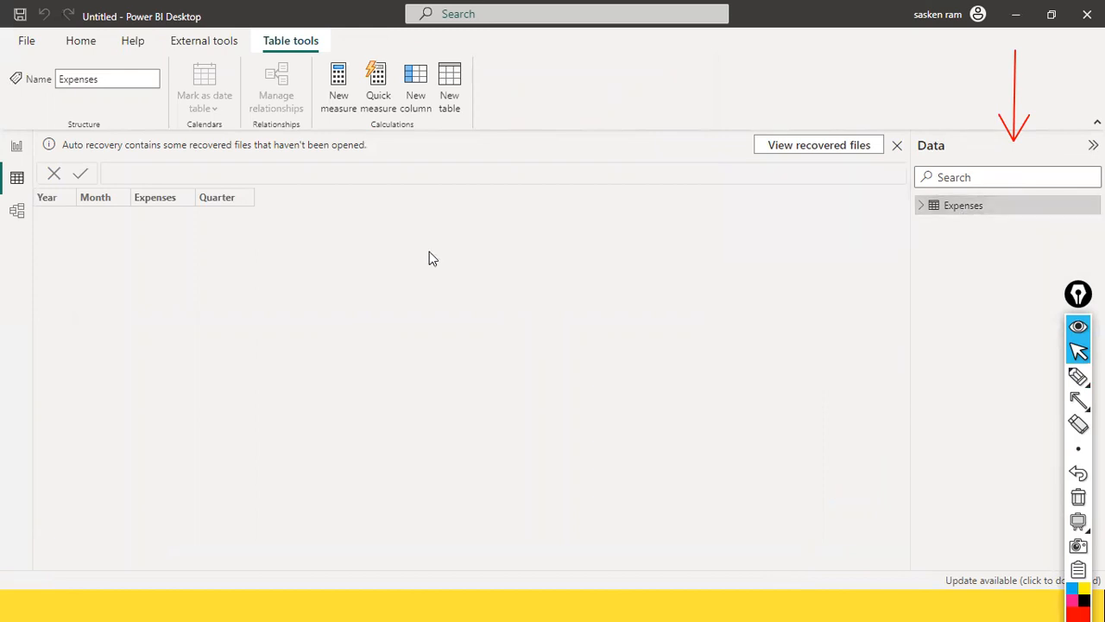
Step: Check the expenses.xls source workbook in Excel, dismiss the Office Activation Wizard and return to Power BI
key("alt+Tab")
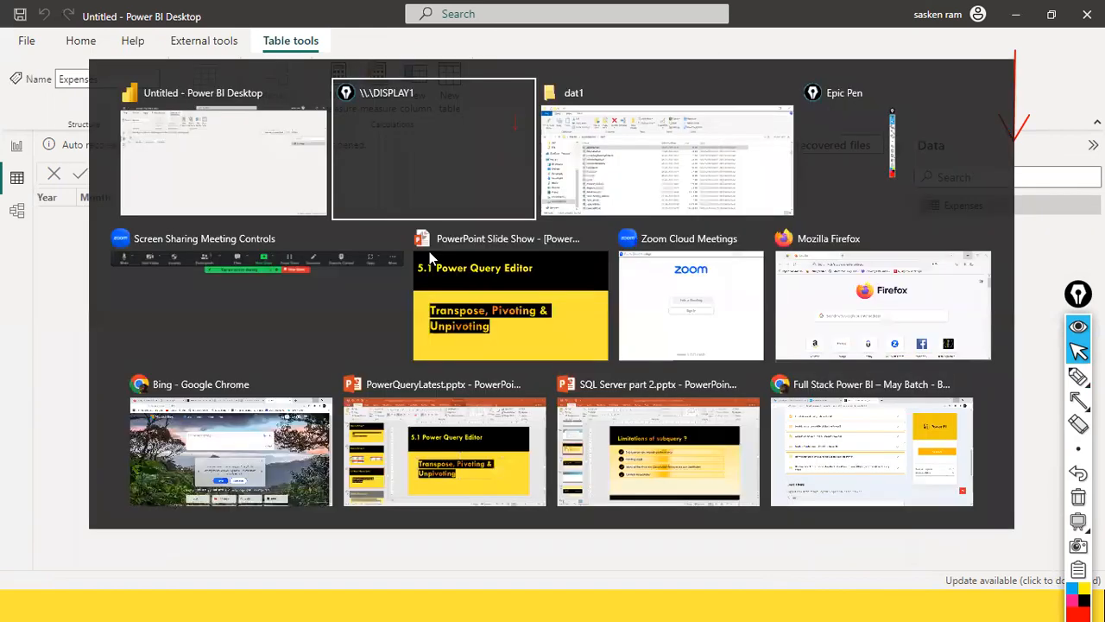
key("alt+Tab")
key("alt+Tab")
key("alt+Tab")
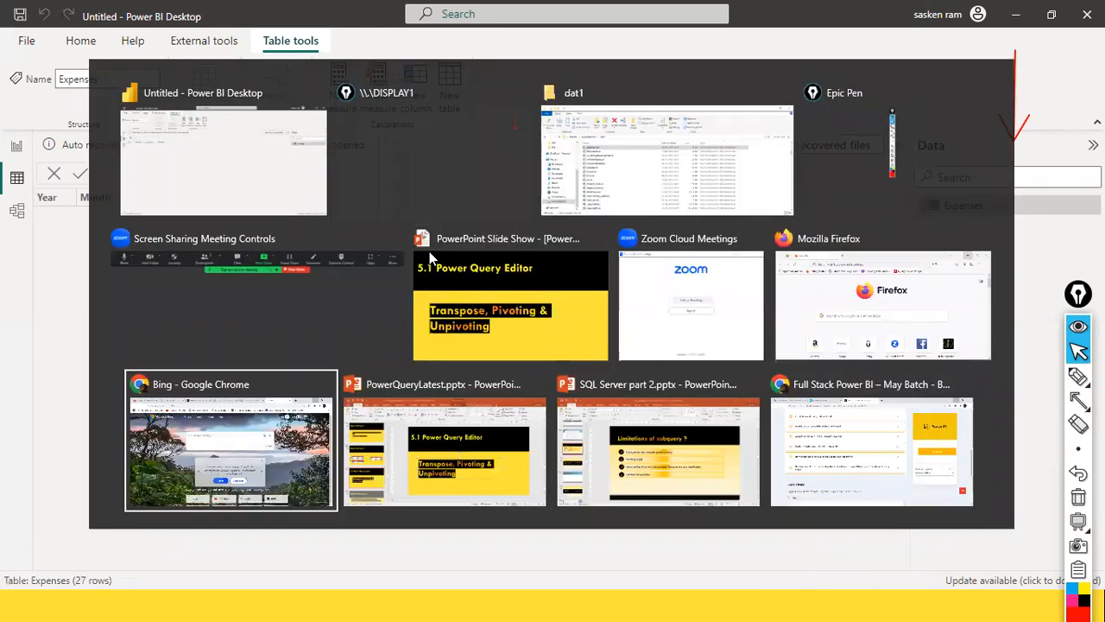
key("alt+Tab")
key("alt+Tab")
key("alt+Tab")
key("alt+Tab")
key("alt+Tab")
key("alt+Tab")
key("alt+Tab")
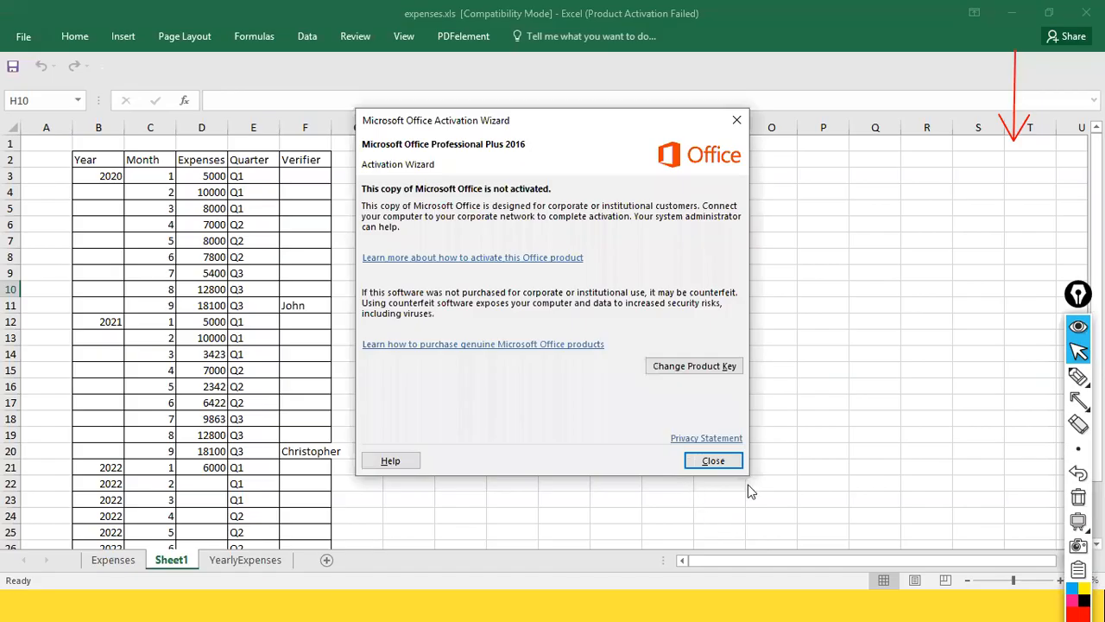
left_click(714, 460)
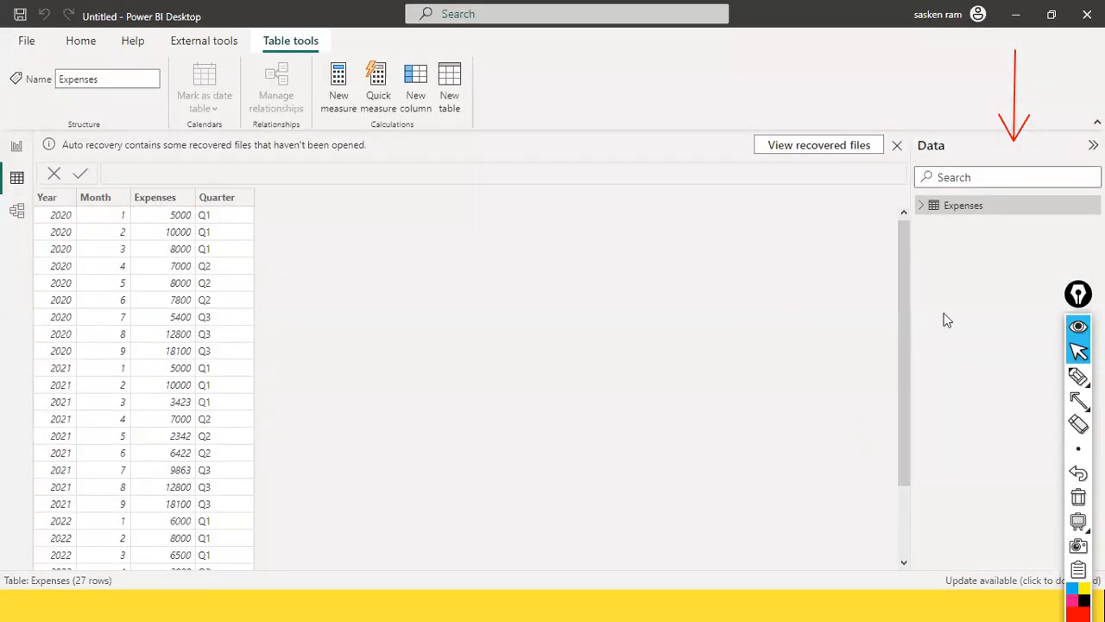
Step: Return to the report view and open the Expenses query in Power Query Editor
left_click(17, 147)
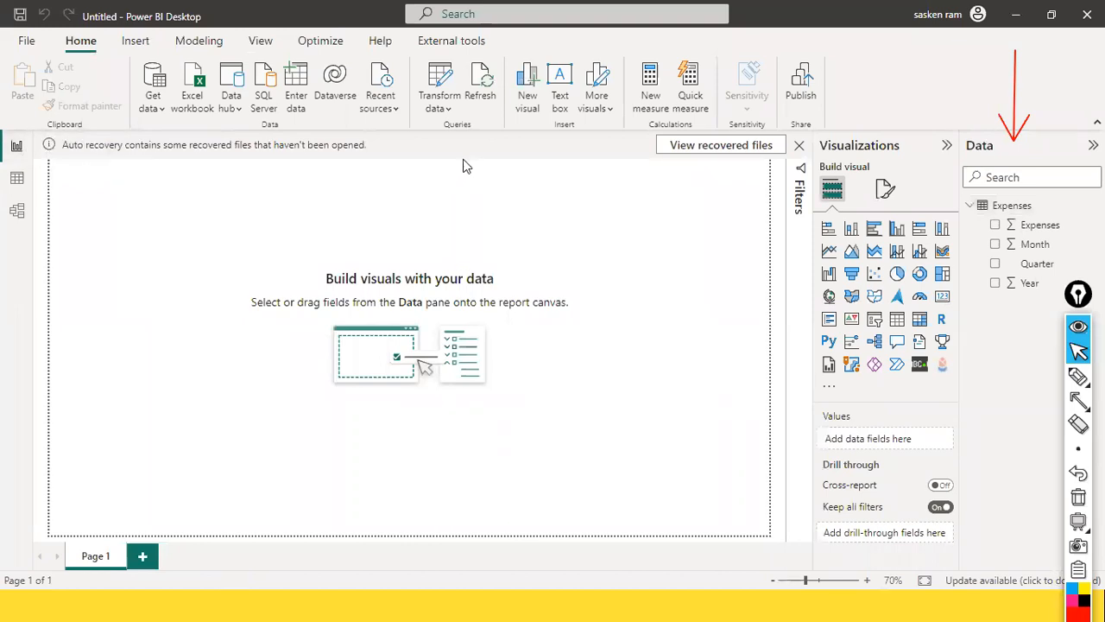
left_click(447, 117)
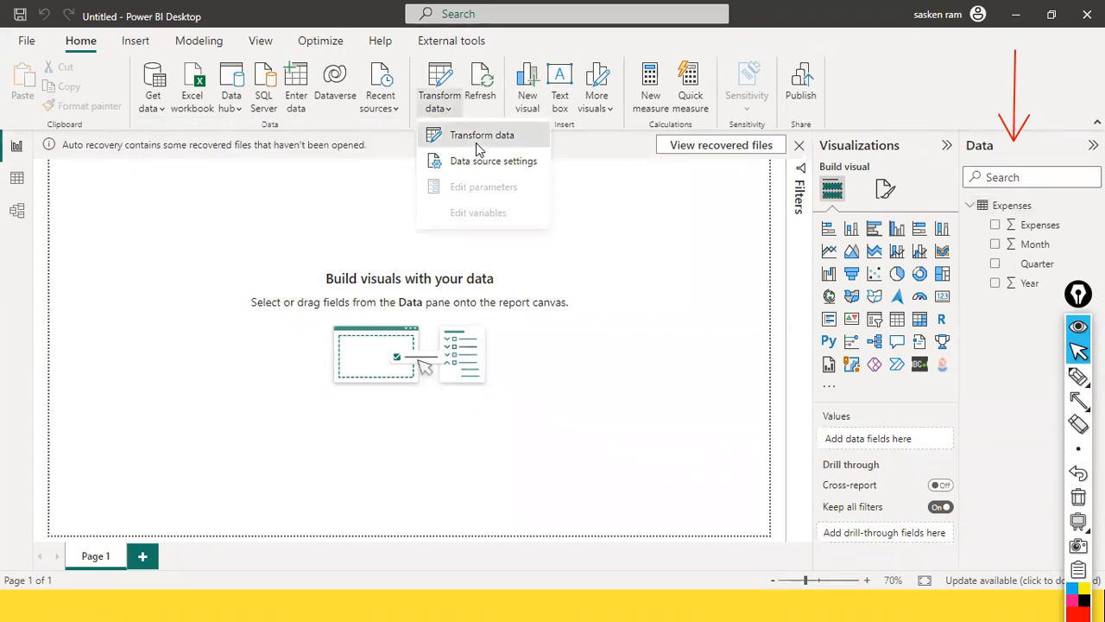
left_click(478, 147)
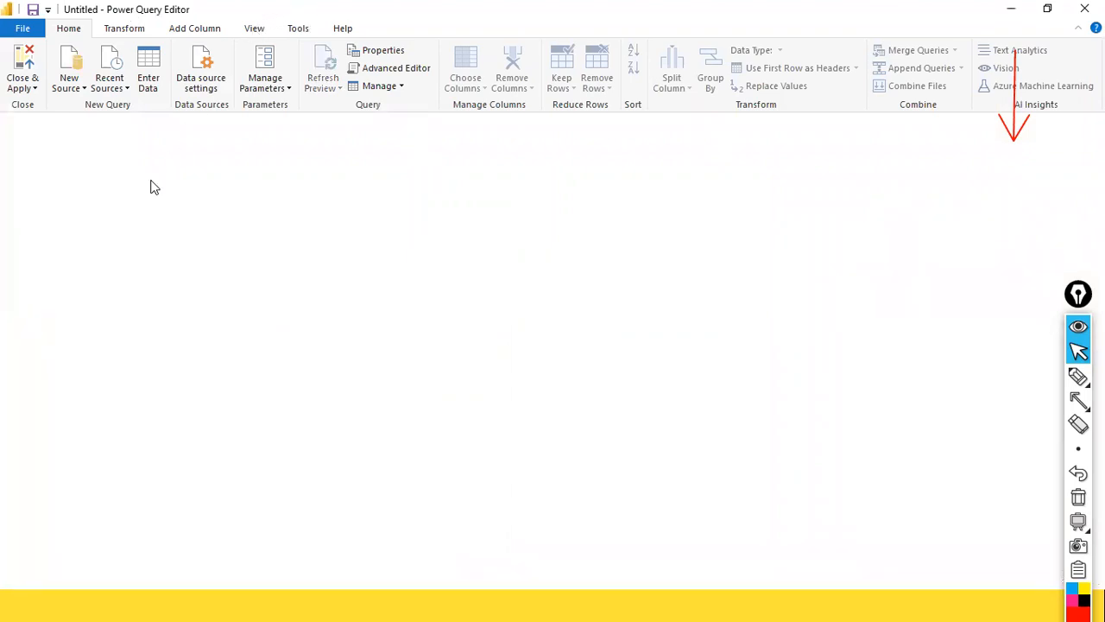
Step: Point a red arrow at the Power Query Editor title and refresh the outdated Expenses preview
key("ctrl+shift+a")
left_click_drag(335, 1, 197, 15)
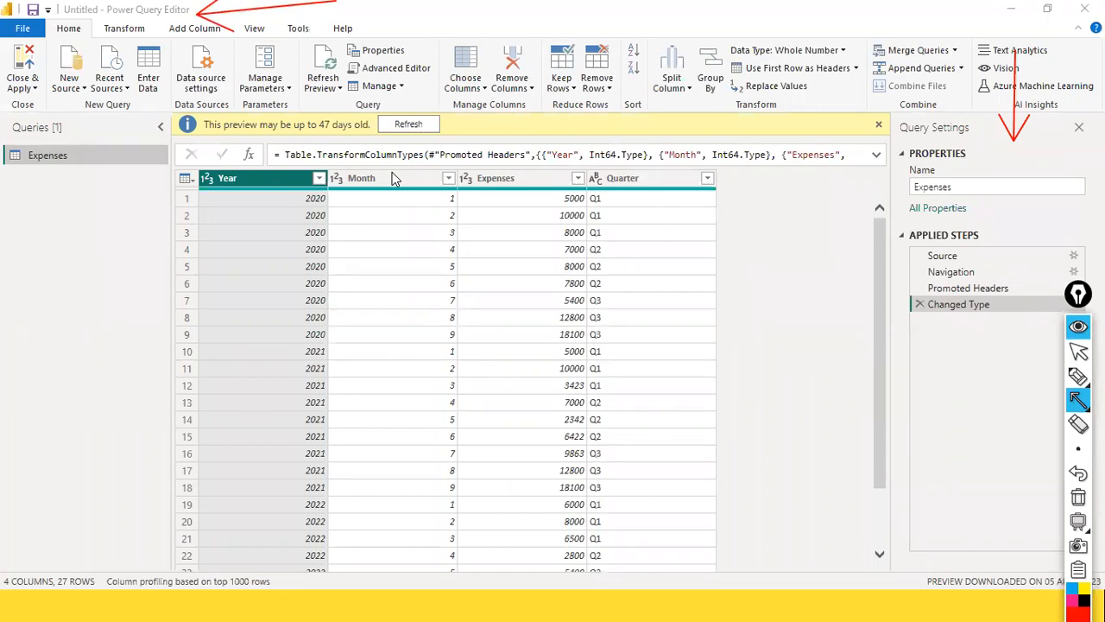
key("ctrl+shift+2")
left_click(408, 124)
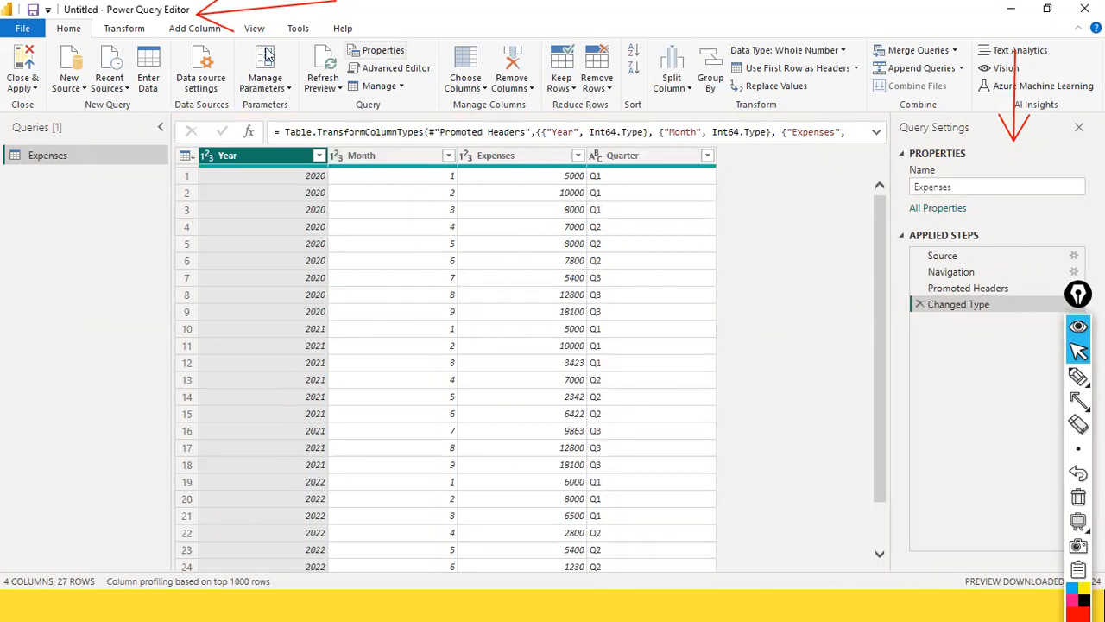
Step: Show the Transform commands and mark Pivot Column, Unpivot Columns, Transpose and Reverse Rows with red arrows
left_click(125, 28)
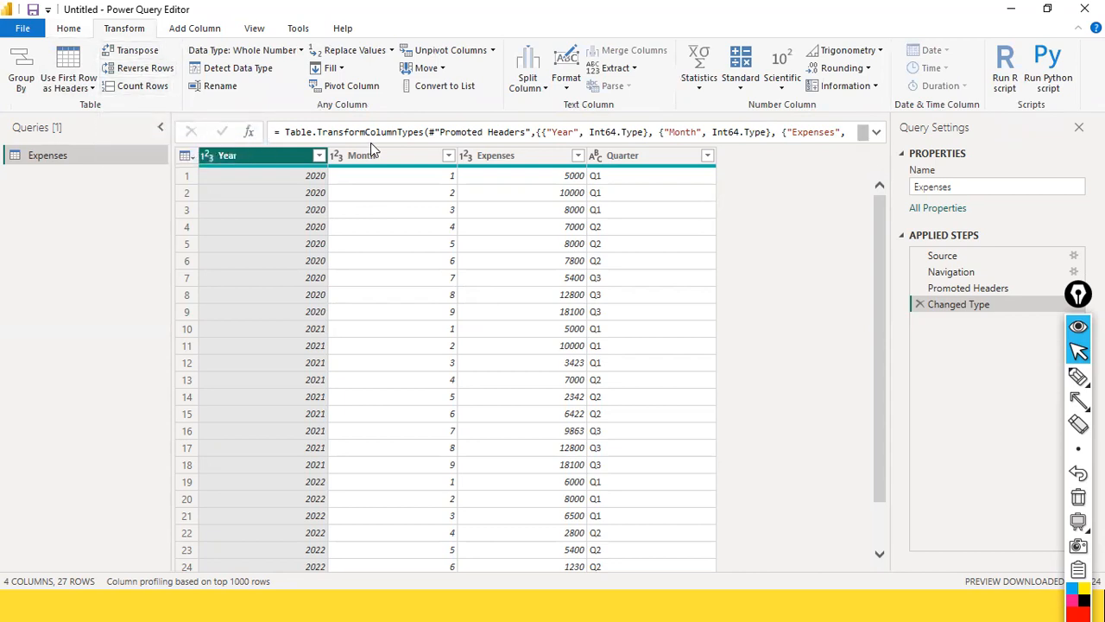
key("ctrl+shift+F10")
left_click_drag(250, 79, 309, 86)
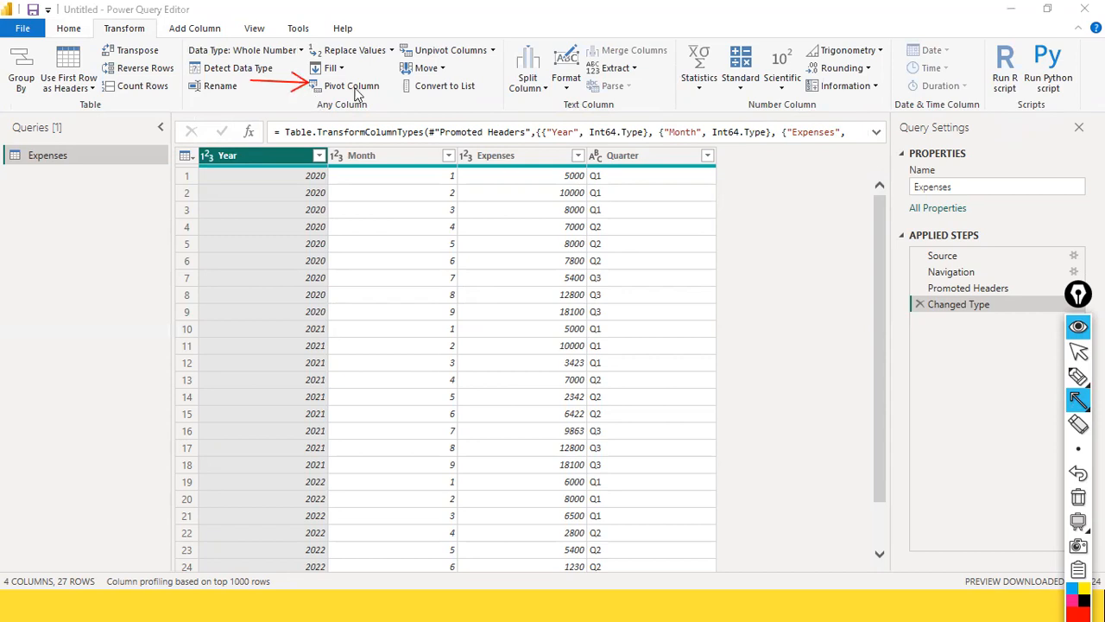
left_click_drag(465, 11, 453, 41)
mouse_move(91, 9)
left_mouse_down()
mouse_move(119, 56)
mouse_move(80, 78)
mouse_move(107, 74)
left_mouse_up()
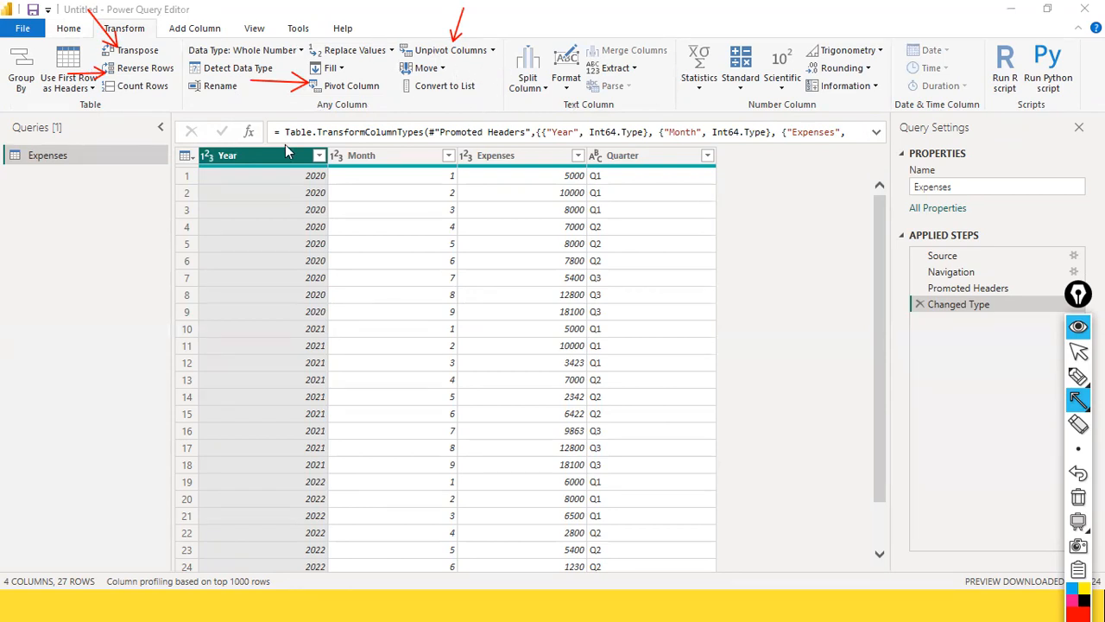
key("ctrl+shift+2")
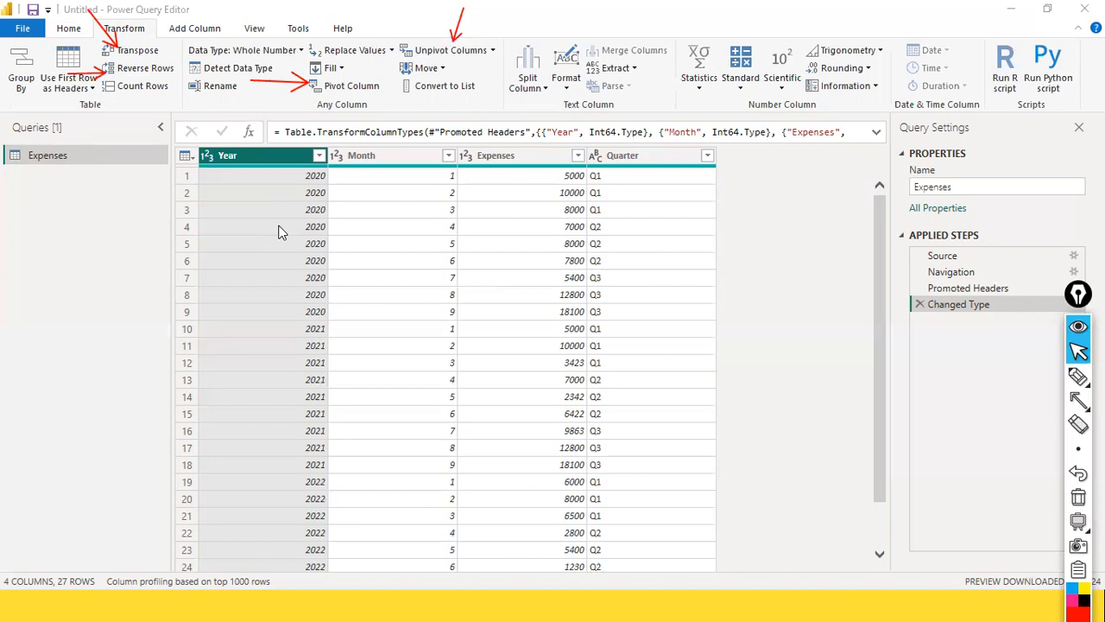
Step: Draw red arrows down the Year column, across several 2020 and 2021 rows and at the Month header
left_click(1078, 401)
left_click_drag(301, 76, 309, 83)
left_click_drag(86, 223, 292, 228)
left_click_drag(225, 93, 224, 143)
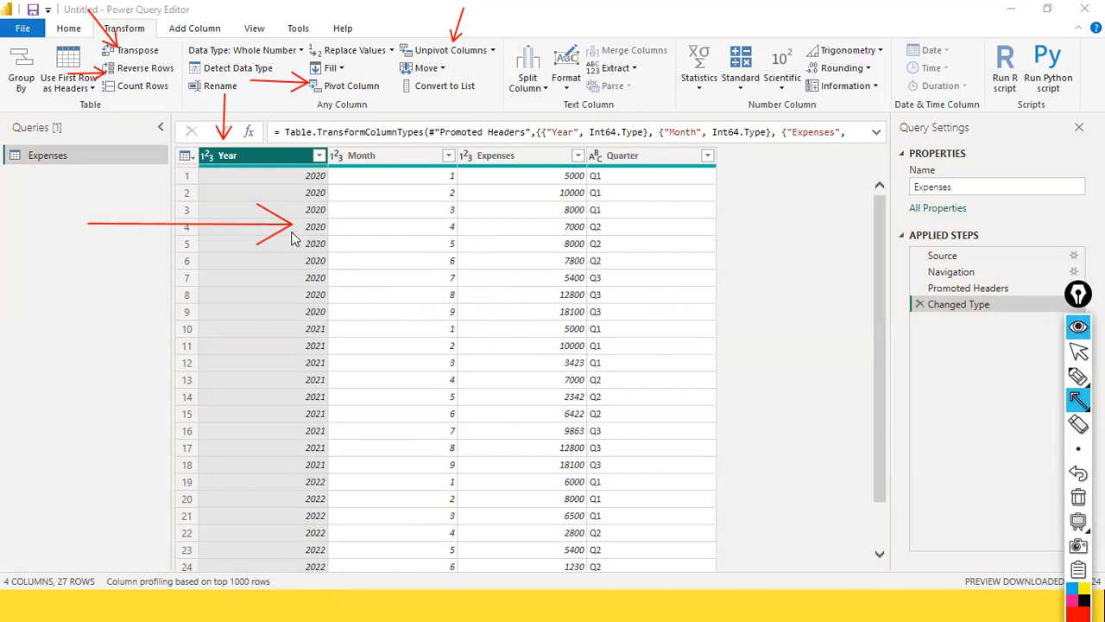
left_click_drag(314, 231, 625, 229)
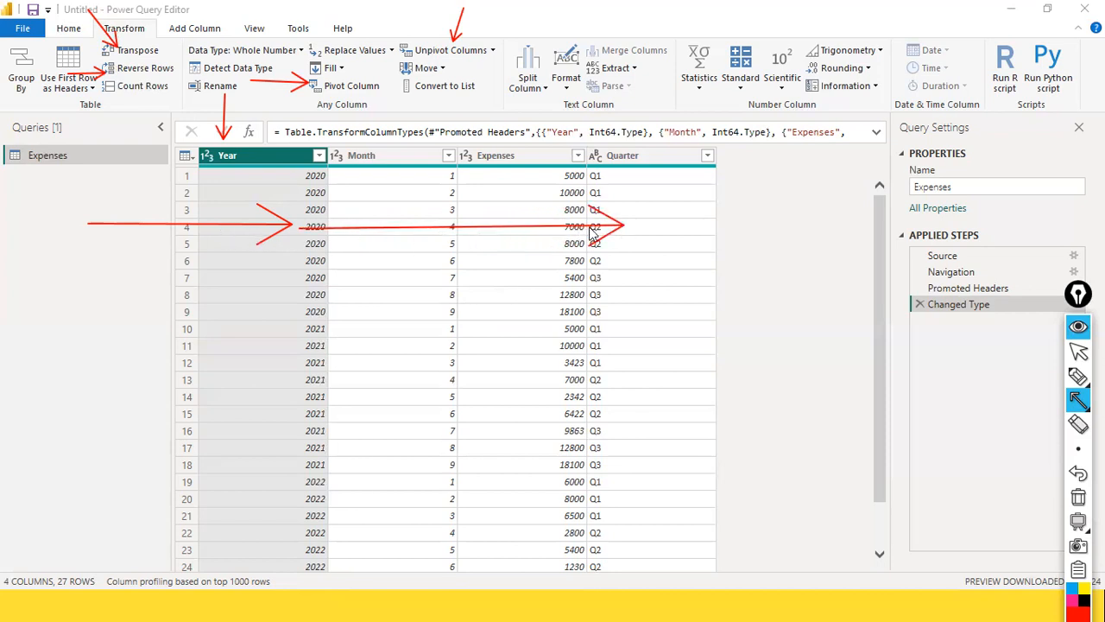
left_click_drag(197, 277, 550, 278)
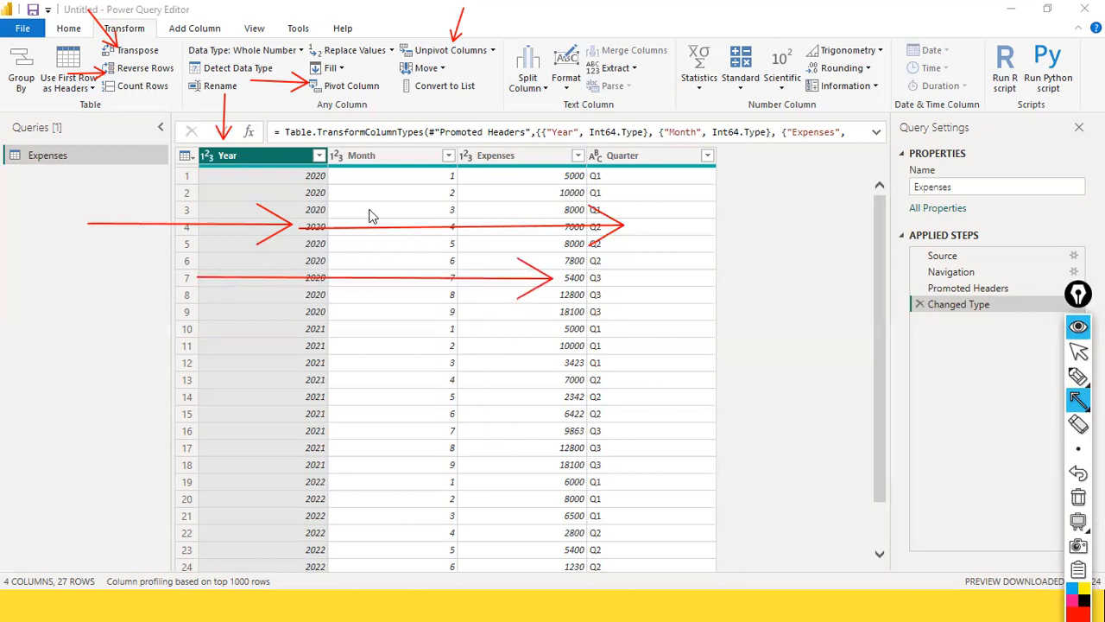
left_click_drag(257, 41, 243, 362)
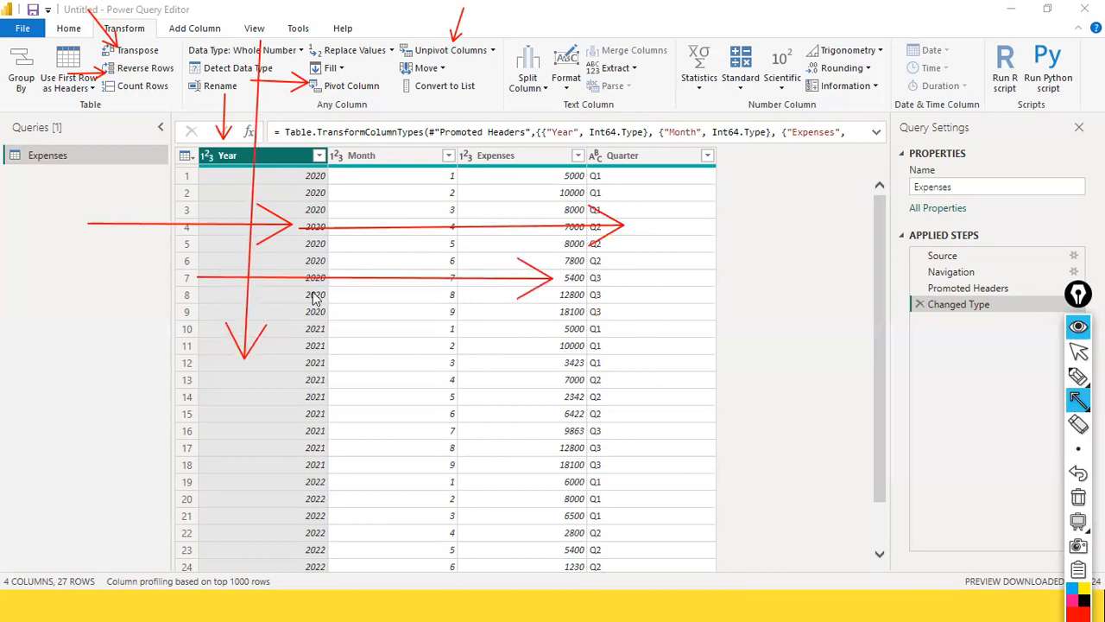
left_click_drag(197, 310, 728, 292)
left_click_drag(259, 402, 602, 416)
left_click_drag(385, 150, 385, 173)
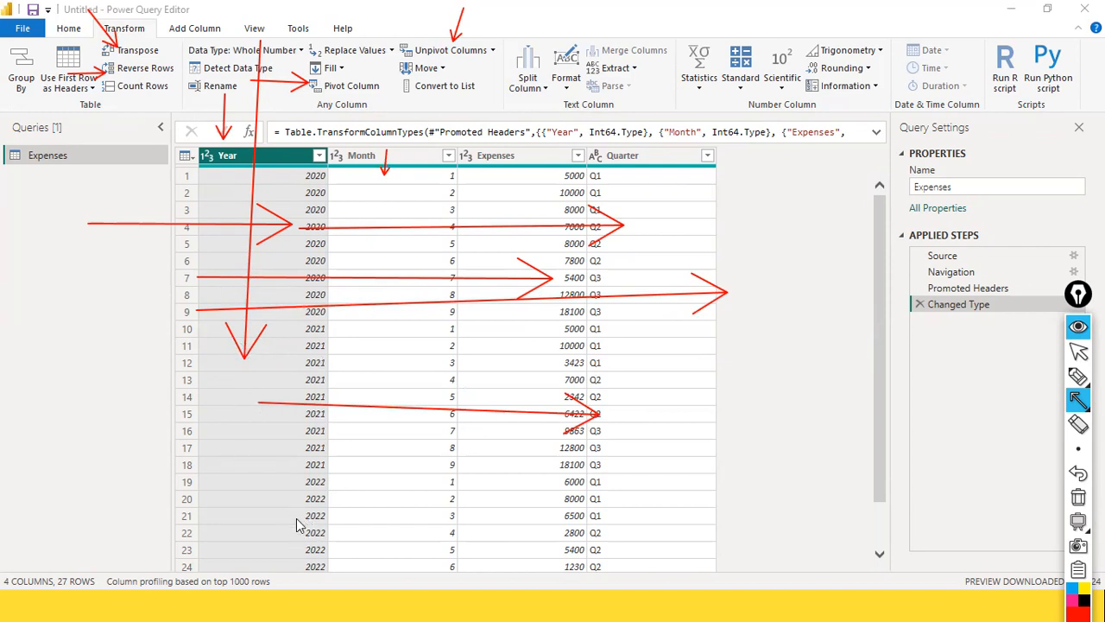
Step: Draw red arrows from the 2020, 2021 and 2022 values to the Month, Expenses and Quarter headers, plus one across a 2021 row
mouse_move(316, 228)
left_mouse_down()
mouse_move(378, 195)
mouse_move(393, 158)
left_mouse_up()
left_click_drag(323, 403, 514, 149)
left_click_drag(326, 557, 611, 159)
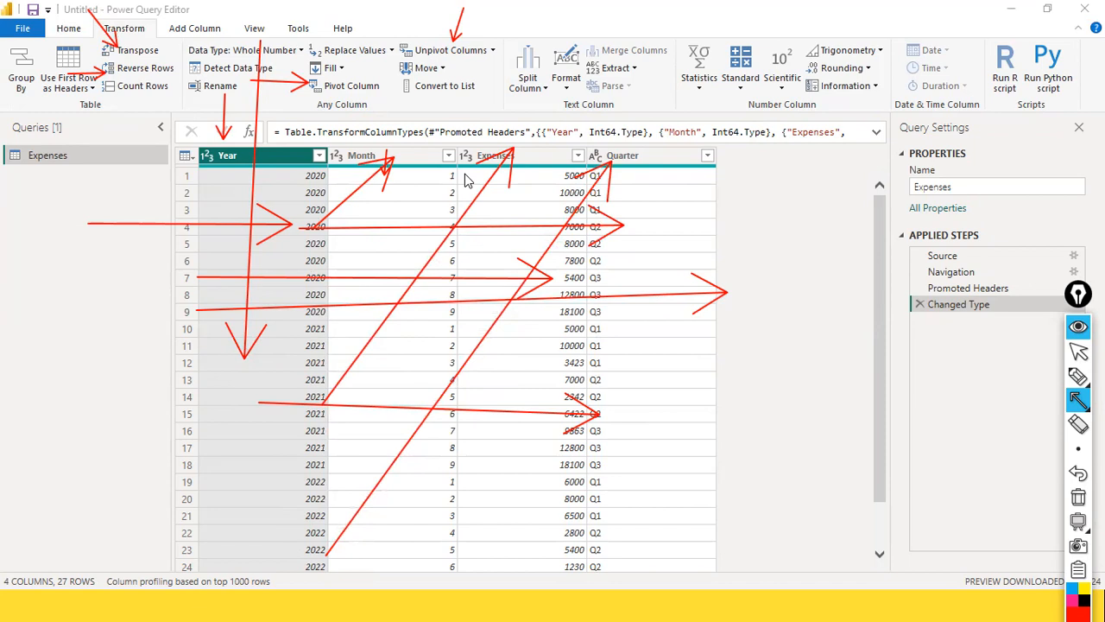
left_click_drag(208, 369, 808, 349)
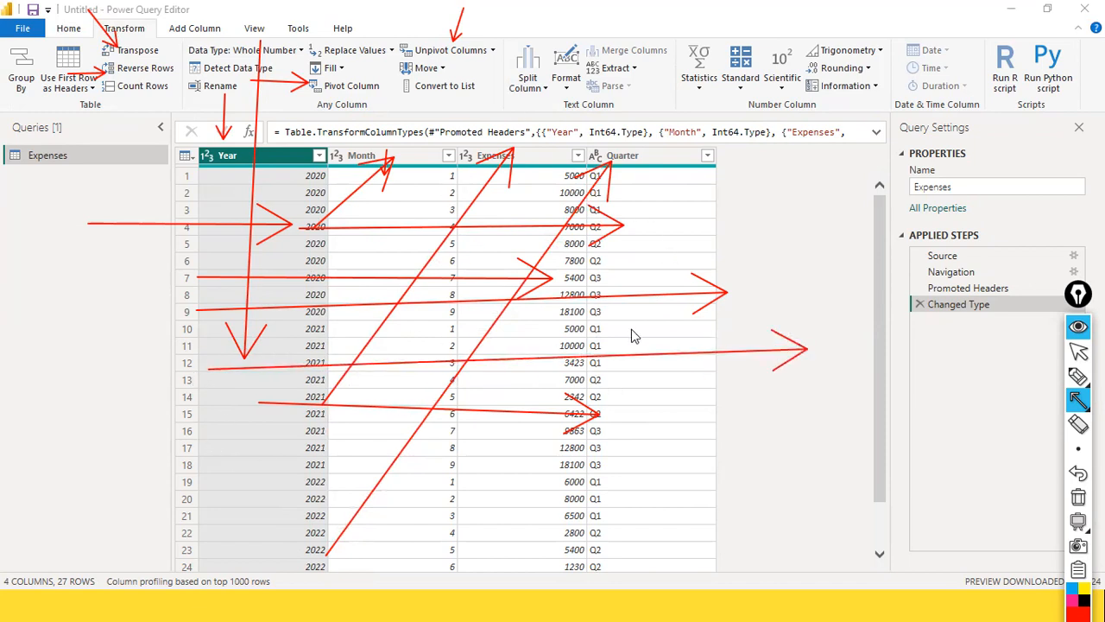
Step: Clear the annotation arrows and set up a pivot of the Year column with Expenses as the values column
key("ctrl+shift+7")
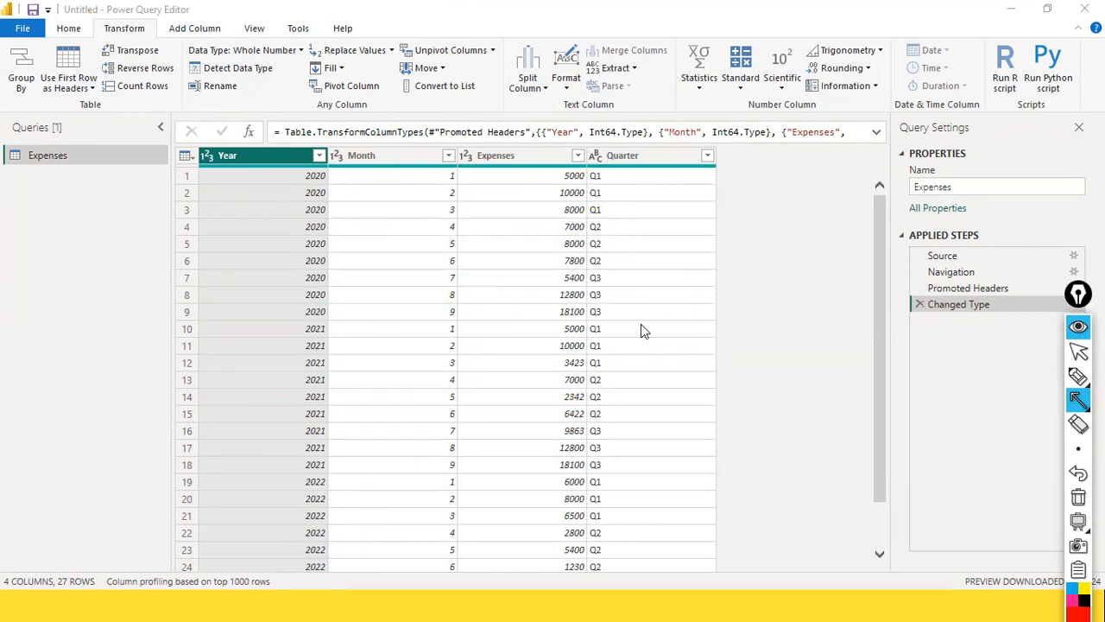
key("ctrl+shift+1")
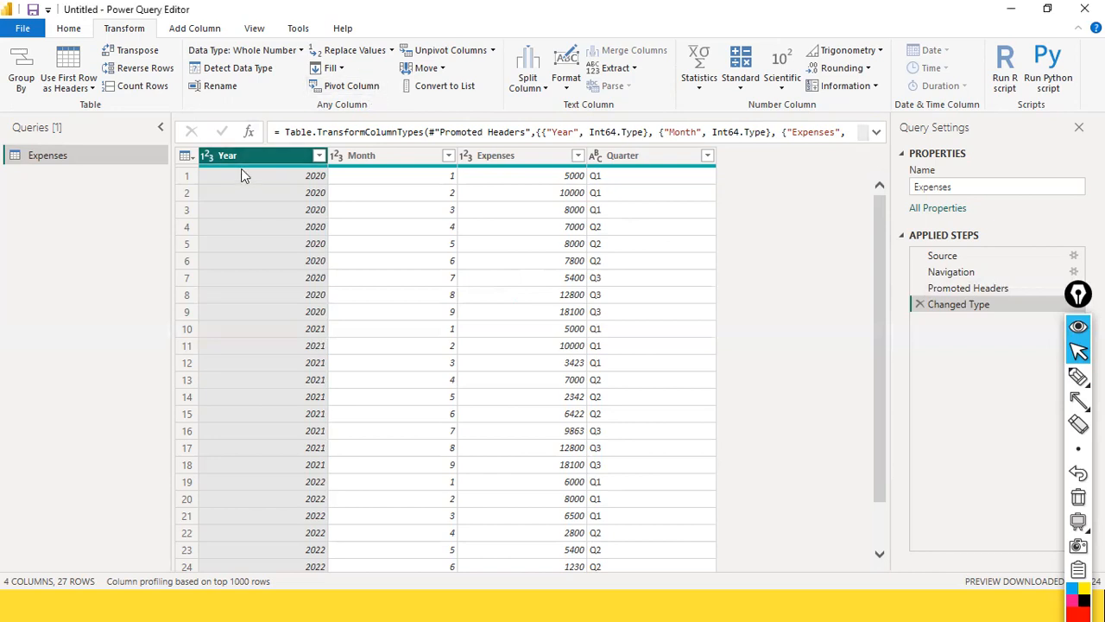
left_click(377, 91)
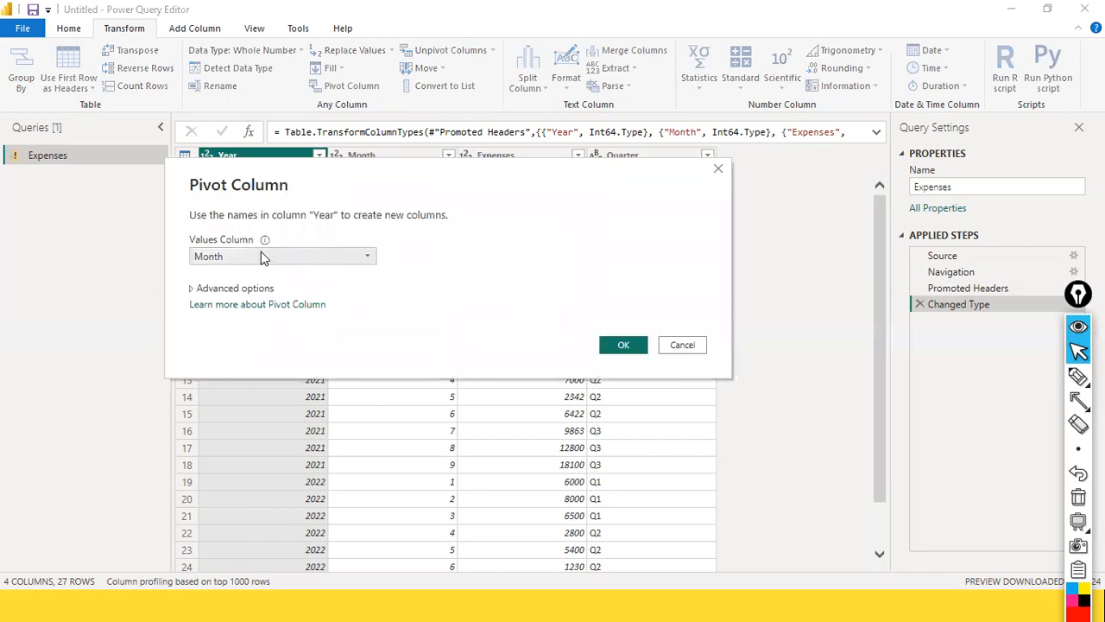
left_click_drag(351, 184, 411, 255)
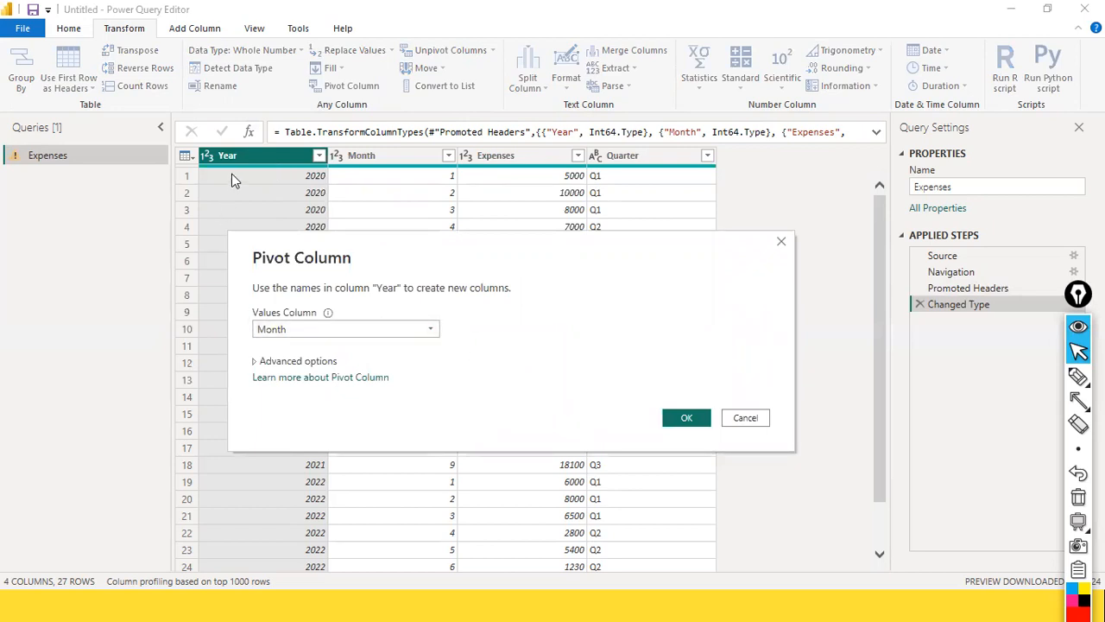
left_click(422, 334)
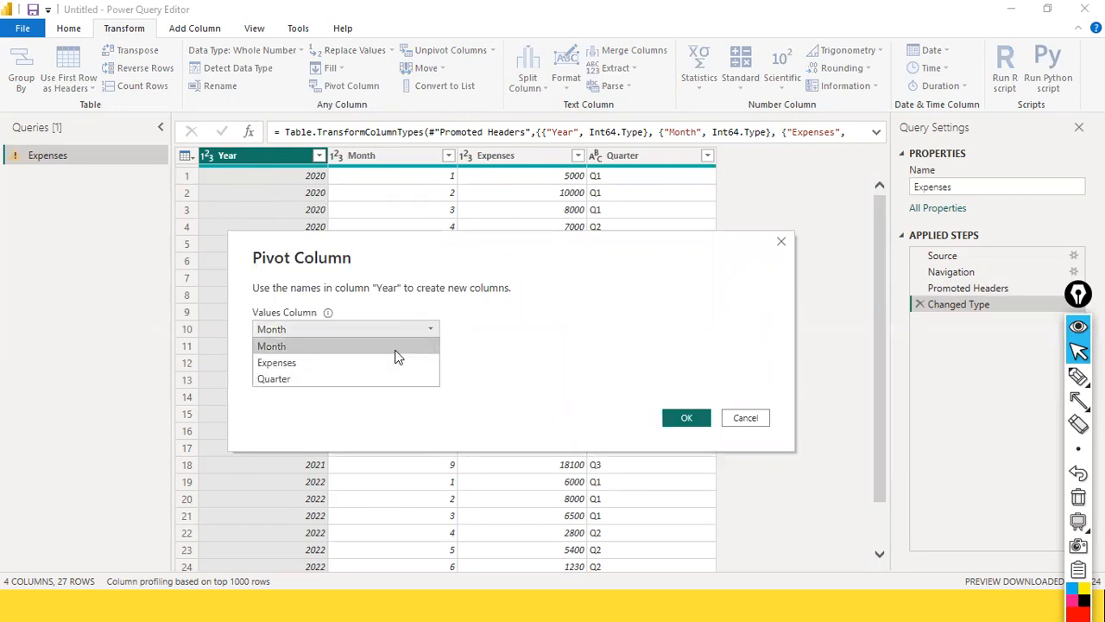
left_click(345, 362)
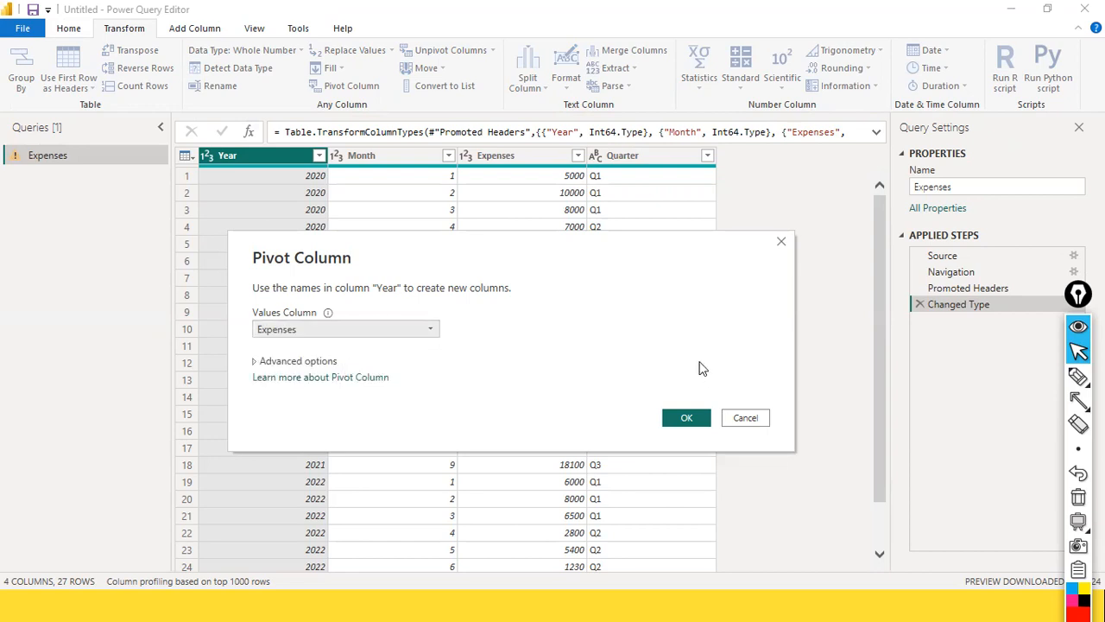
Step: Review the available aggregate value functions and apply the pivot of the Year column with Sum as the function
left_click(257, 363)
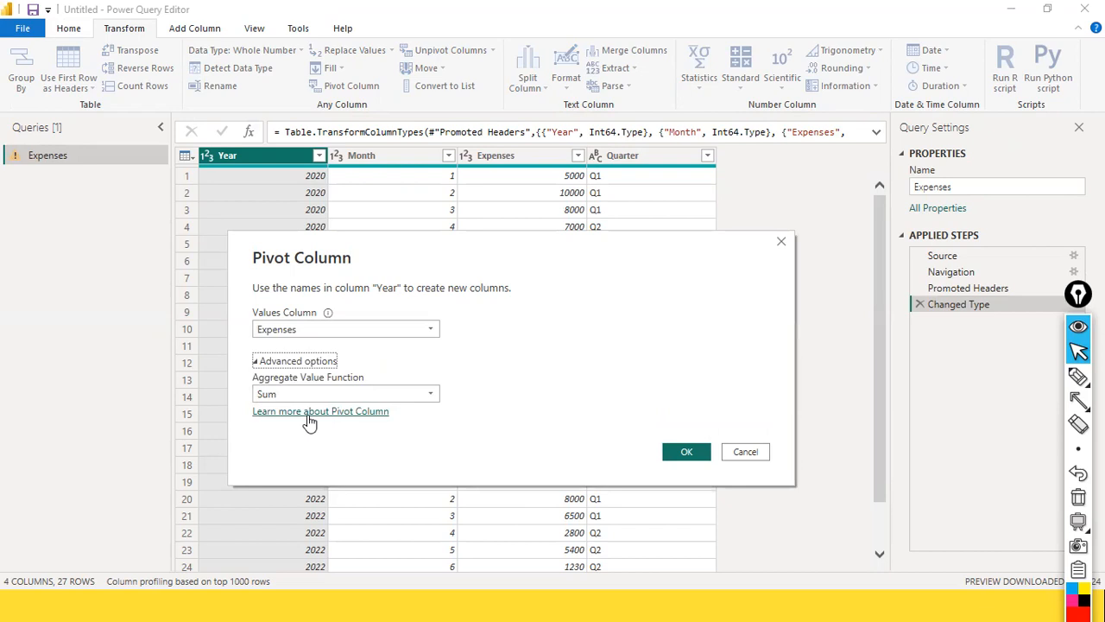
left_click(429, 396)
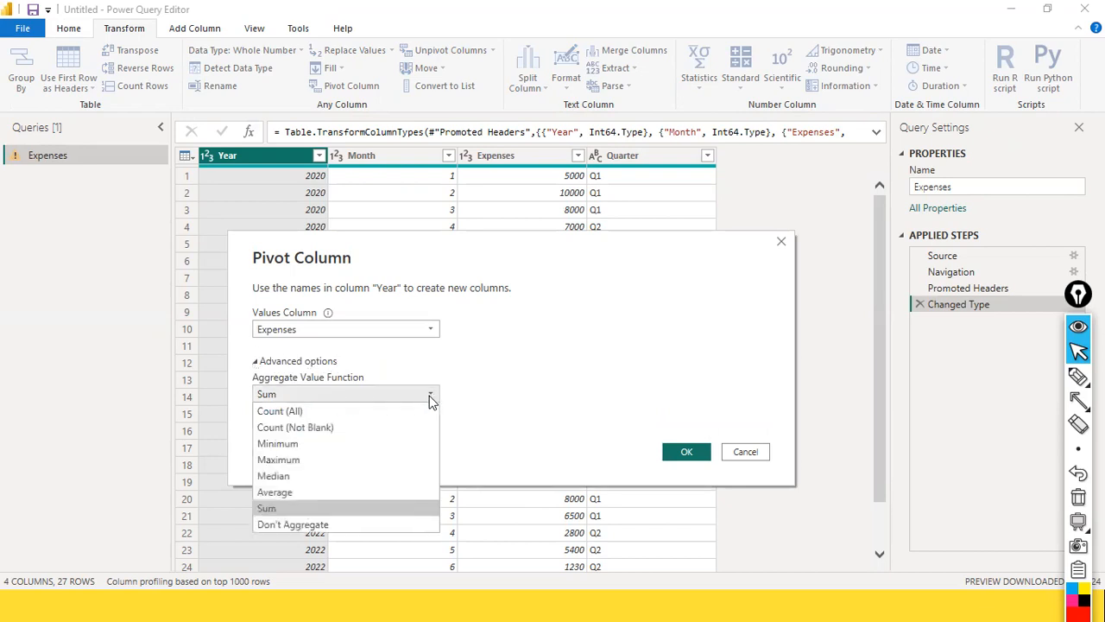
left_click(429, 396)
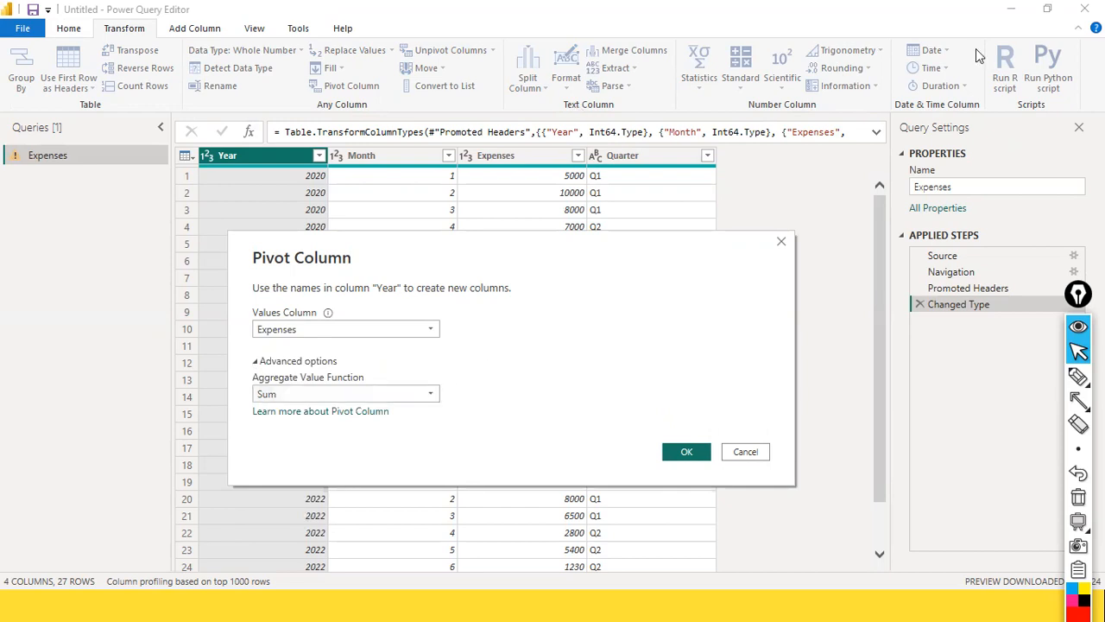
left_click(423, 394)
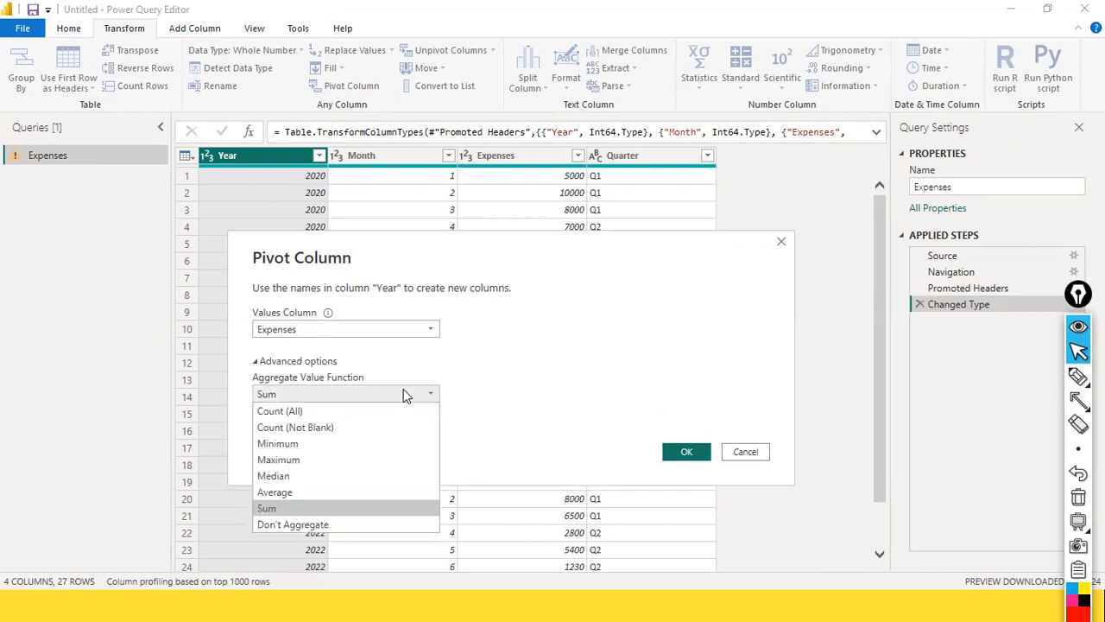
left_click(700, 354)
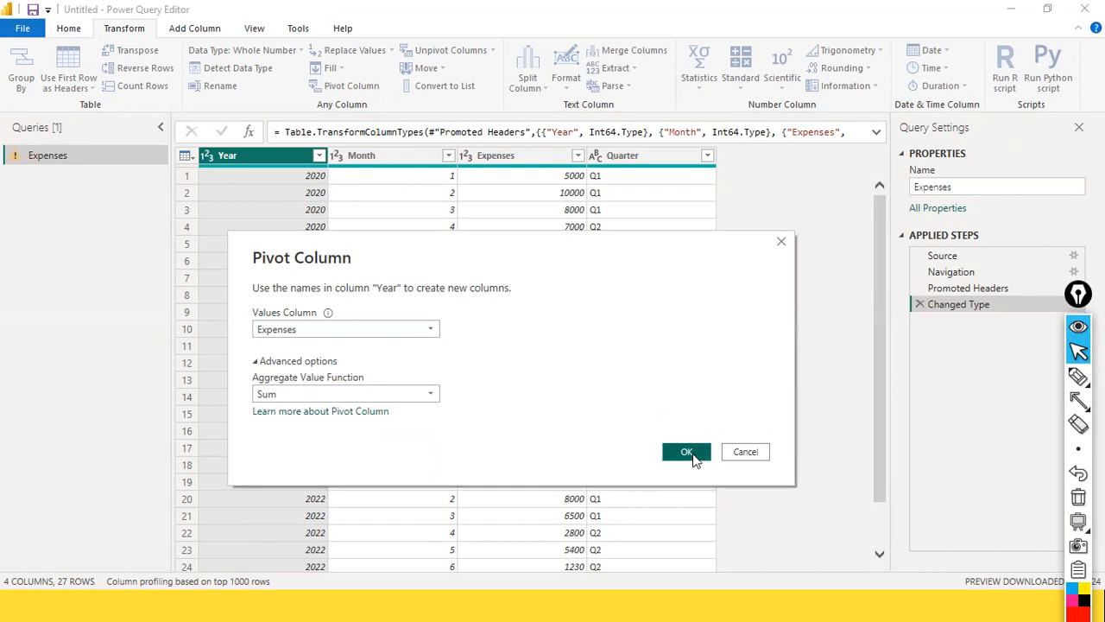
left_click_drag(425, 238, 473, 324)
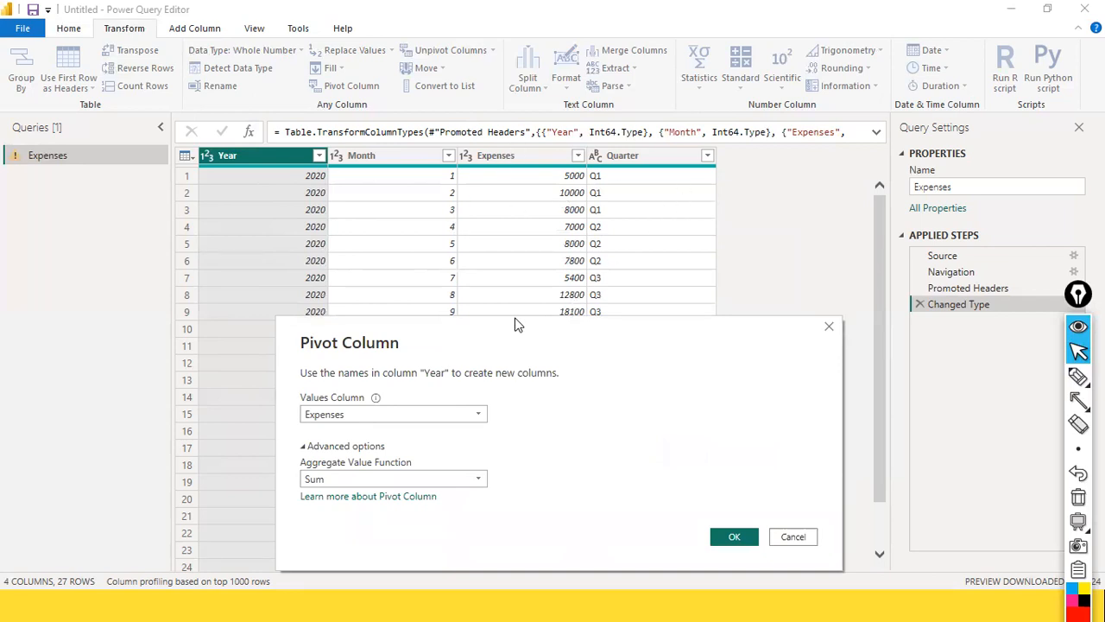
left_click_drag(517, 324, 796, 133)
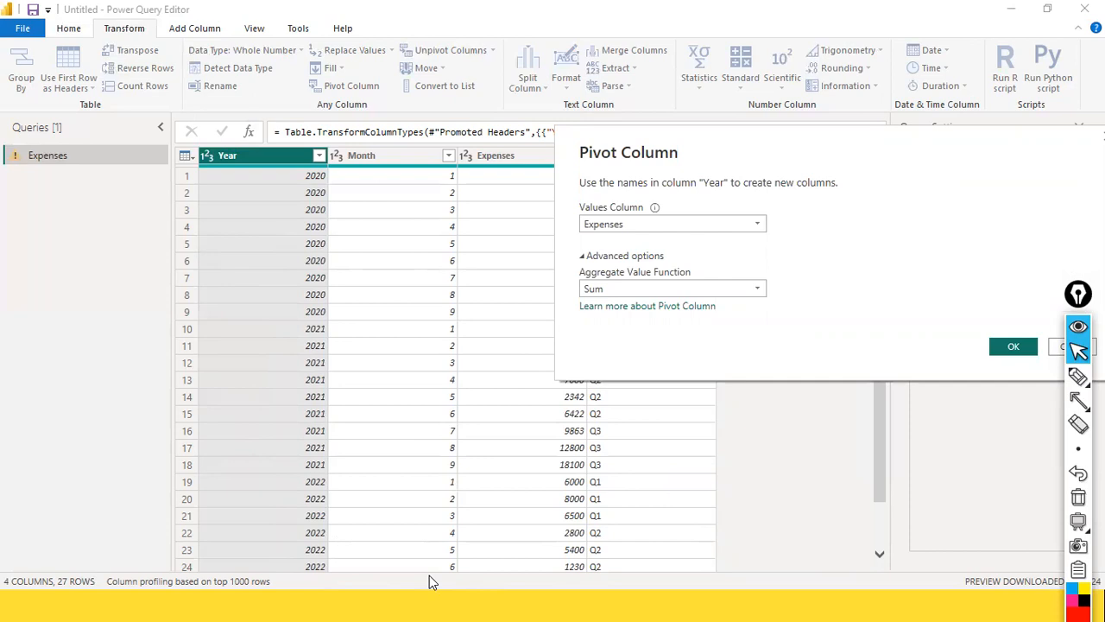
left_click(1016, 347)
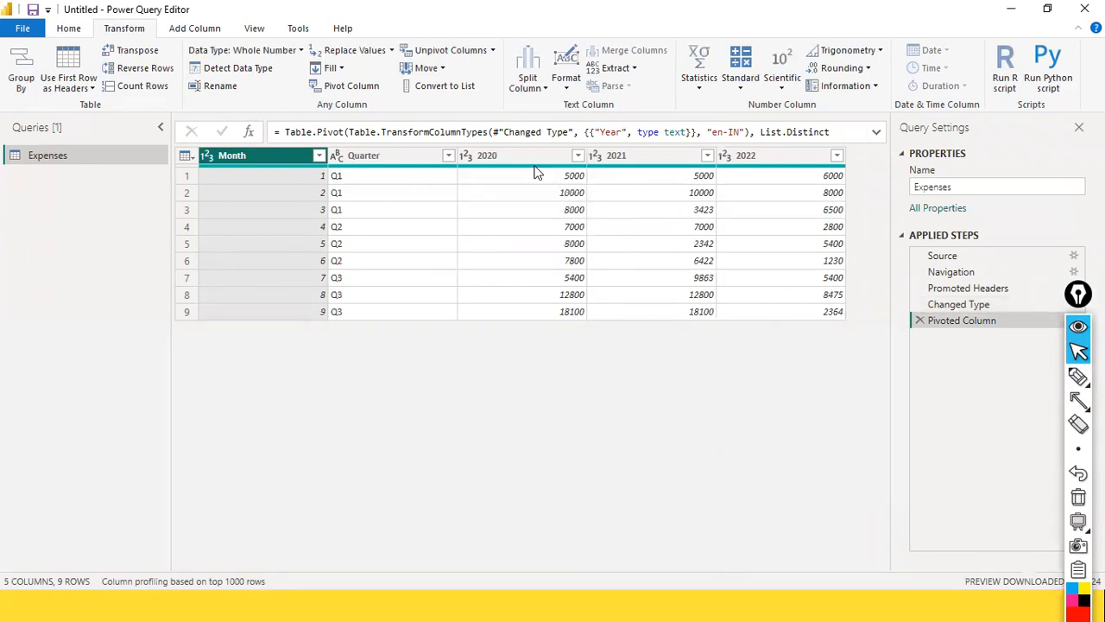
Step: Draw red arrows at the 2020, 2021 and 2022 column headers, and clear the annotations
key("ctrl+shift+a")
left_click_drag(428, 89, 480, 154)
left_click_drag(576, 103, 631, 142)
left_click_drag(740, 105, 764, 162)
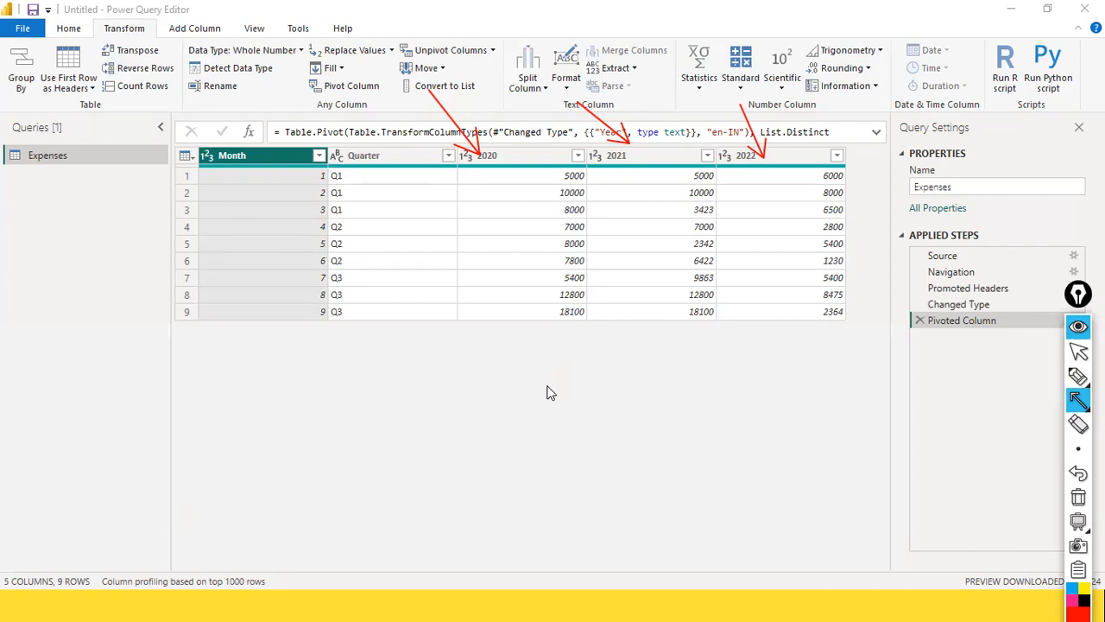
key("ctrl+shift+7")
key("ctrl+shift+2")
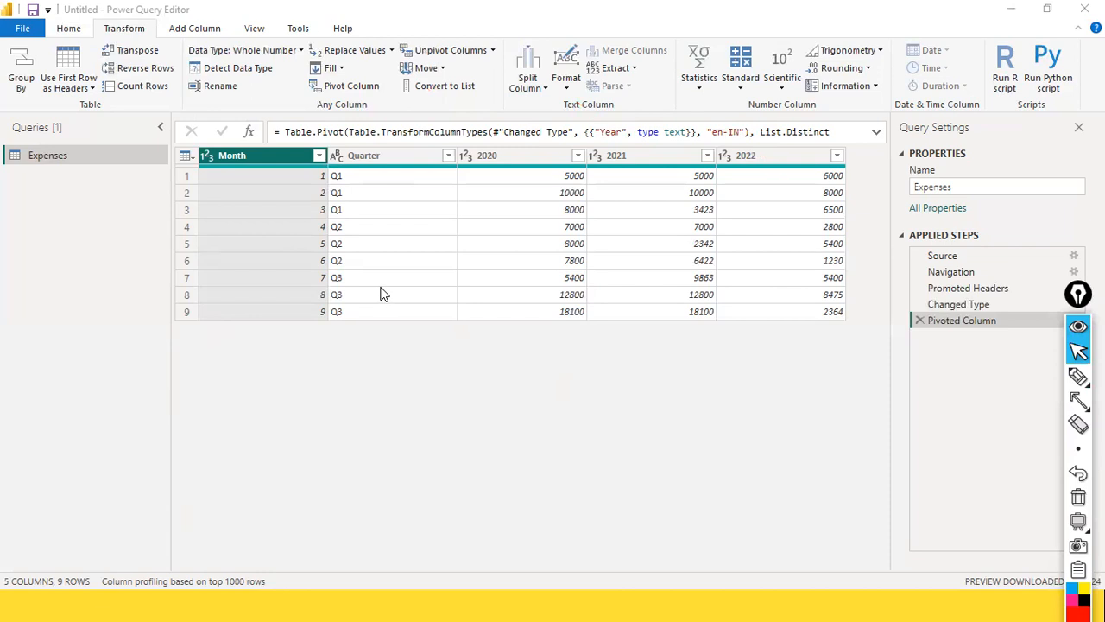
Step: Remove the Pivoted Column step from the Expenses query and duplicate the query
left_click(917, 320)
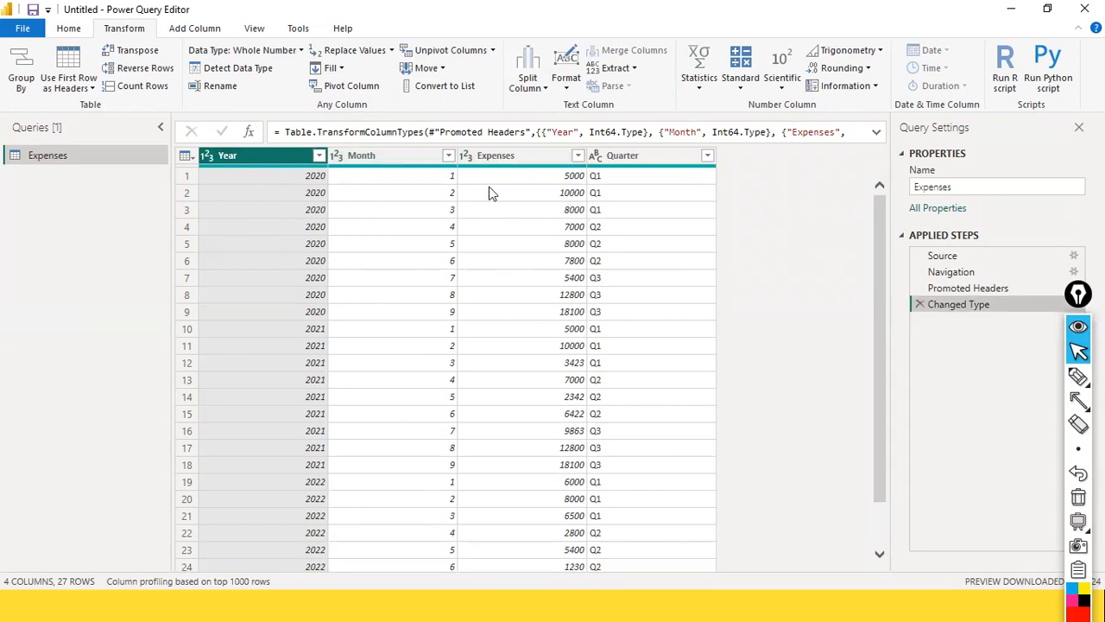
right_click(61, 157)
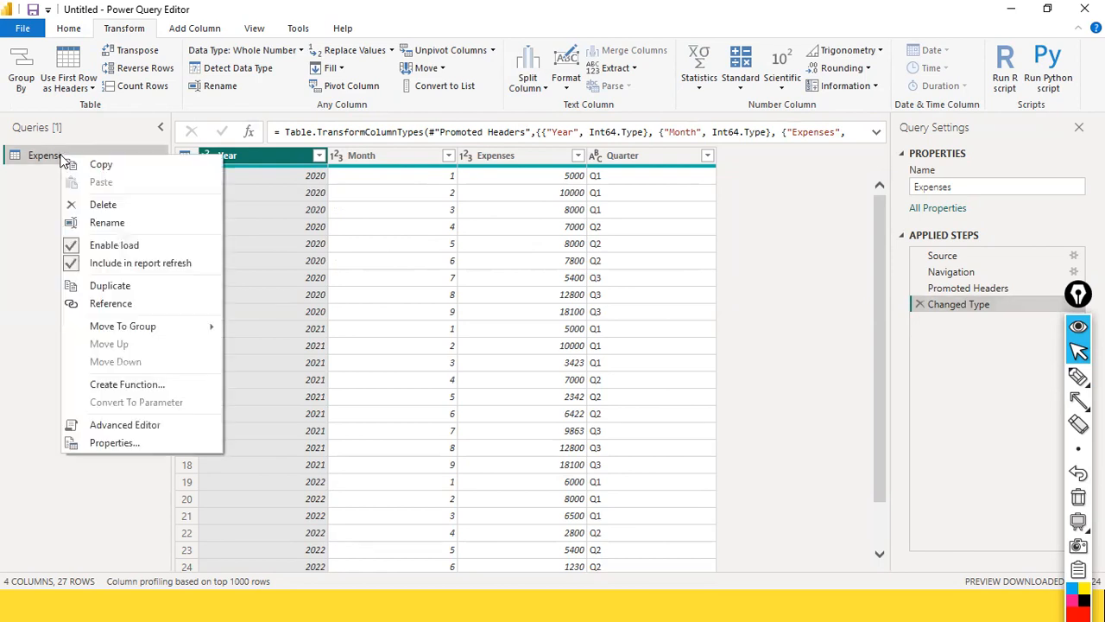
left_click(37, 161)
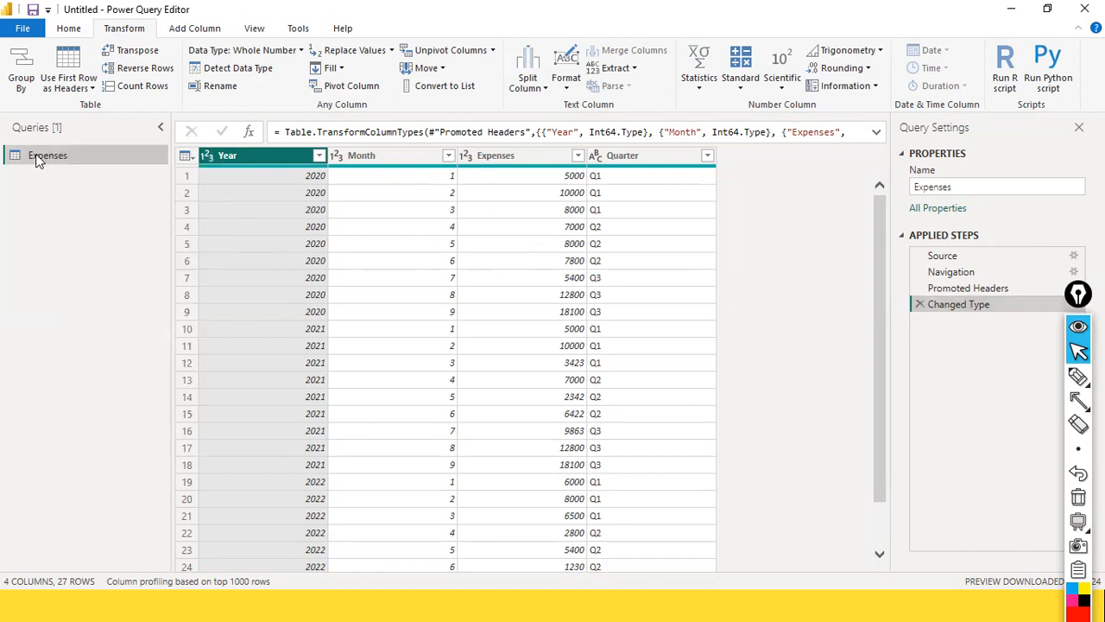
right_click(37, 159)
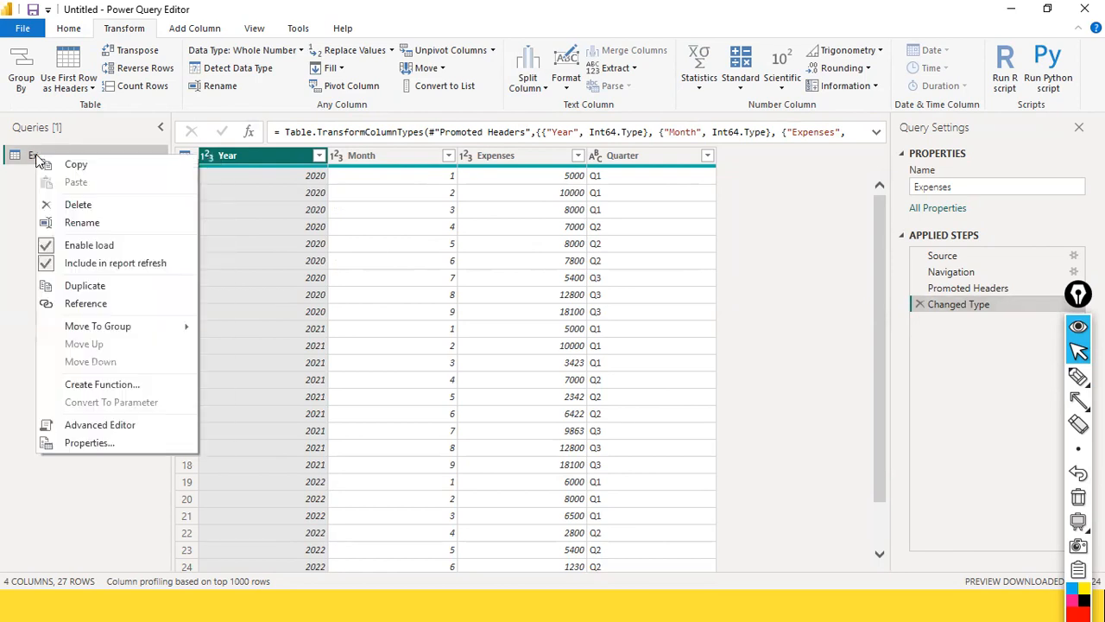
left_click(113, 289)
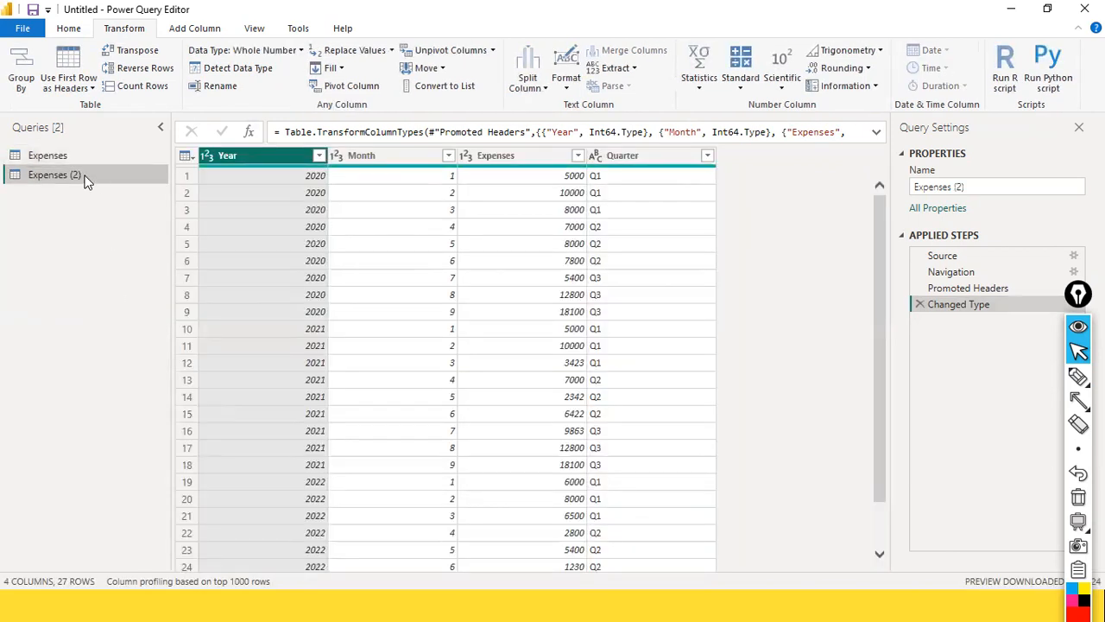
Step: Create a reference query from Expenses and compare its source and applied steps with the original query
left_click(39, 155)
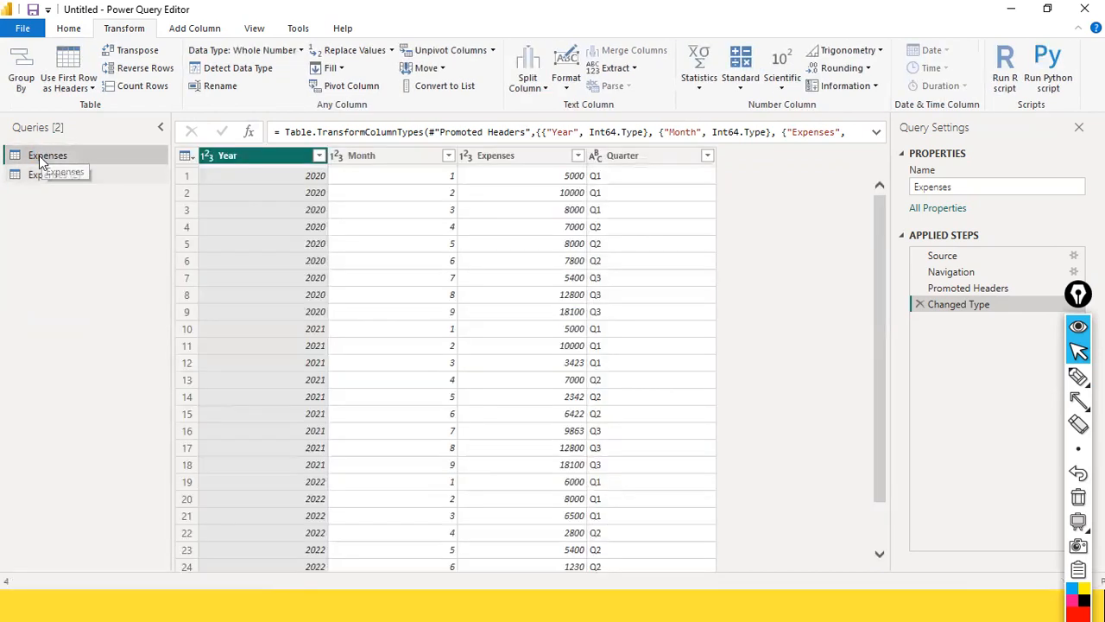
right_click(39, 155)
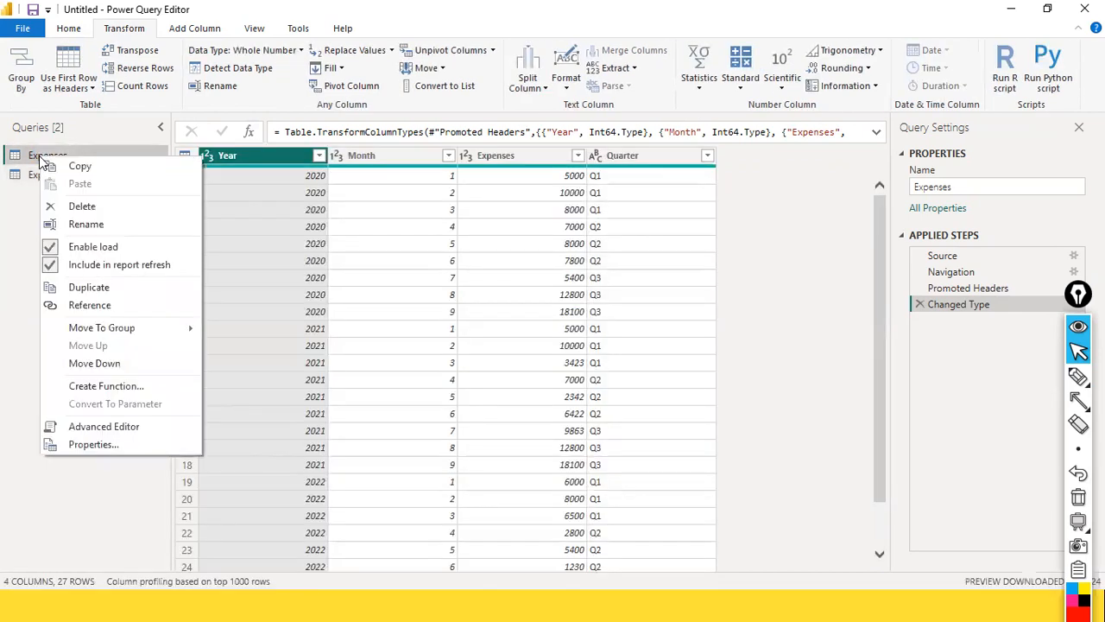
left_click(104, 303)
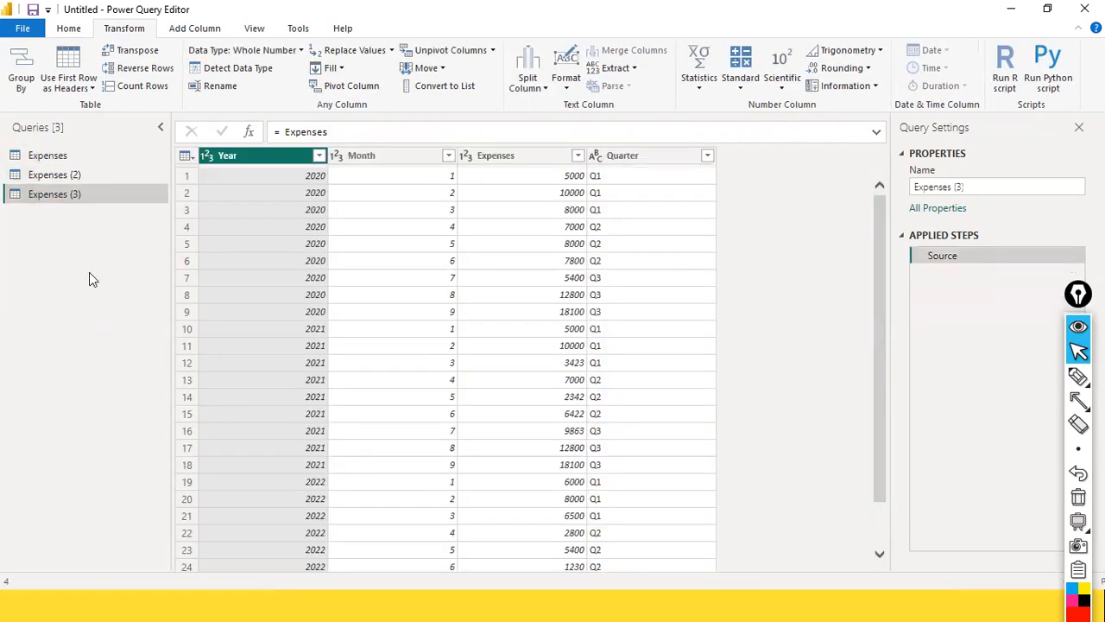
left_click(67, 155)
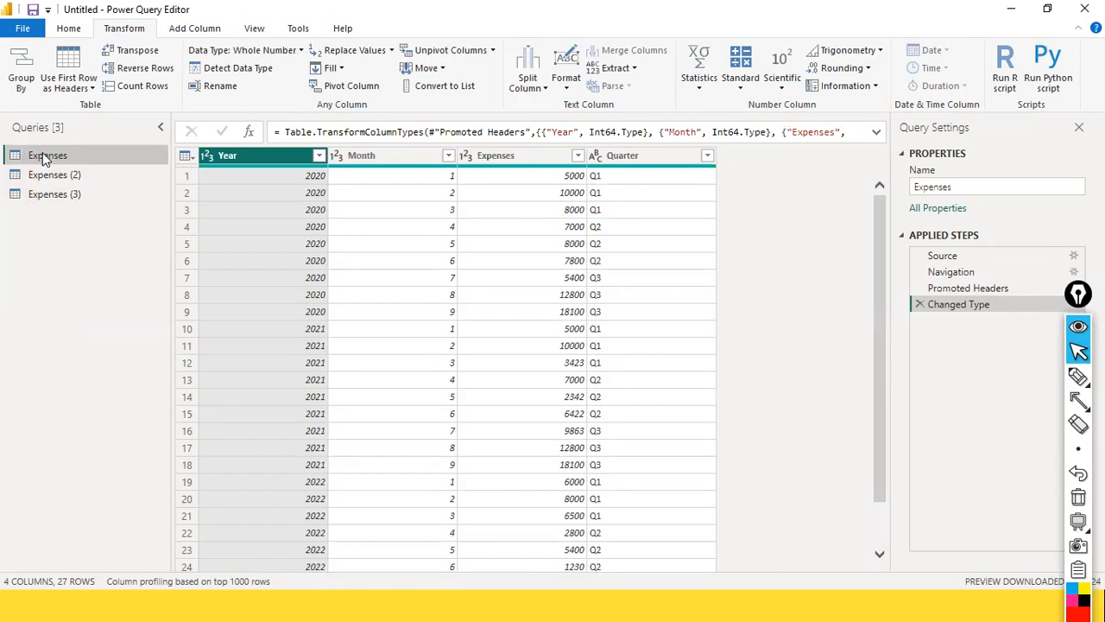
right_click(42, 153)
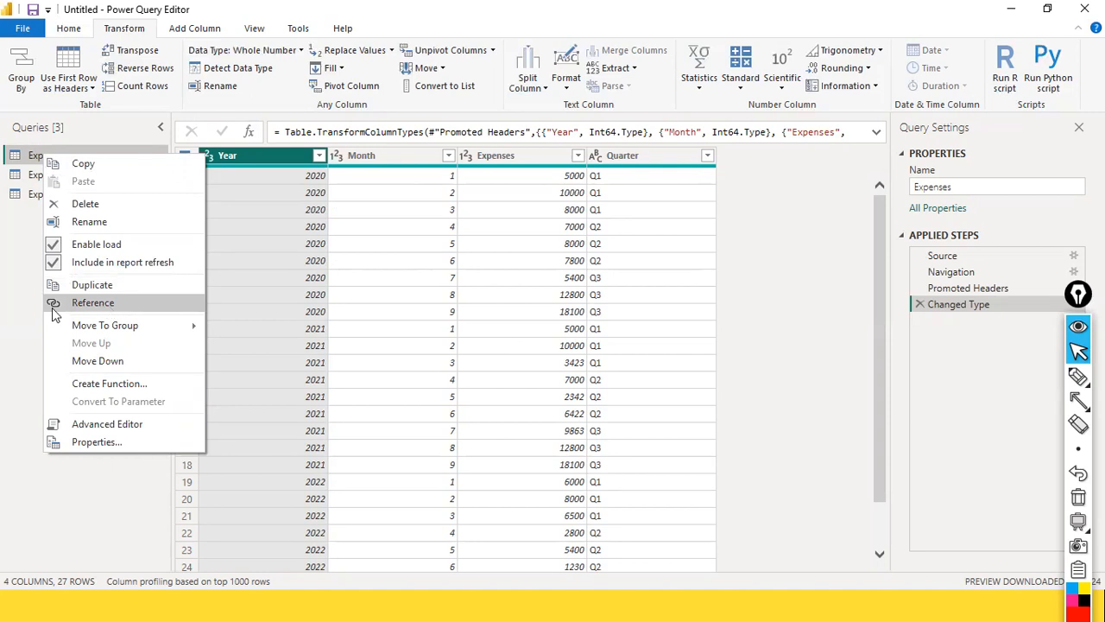
left_click(12, 302)
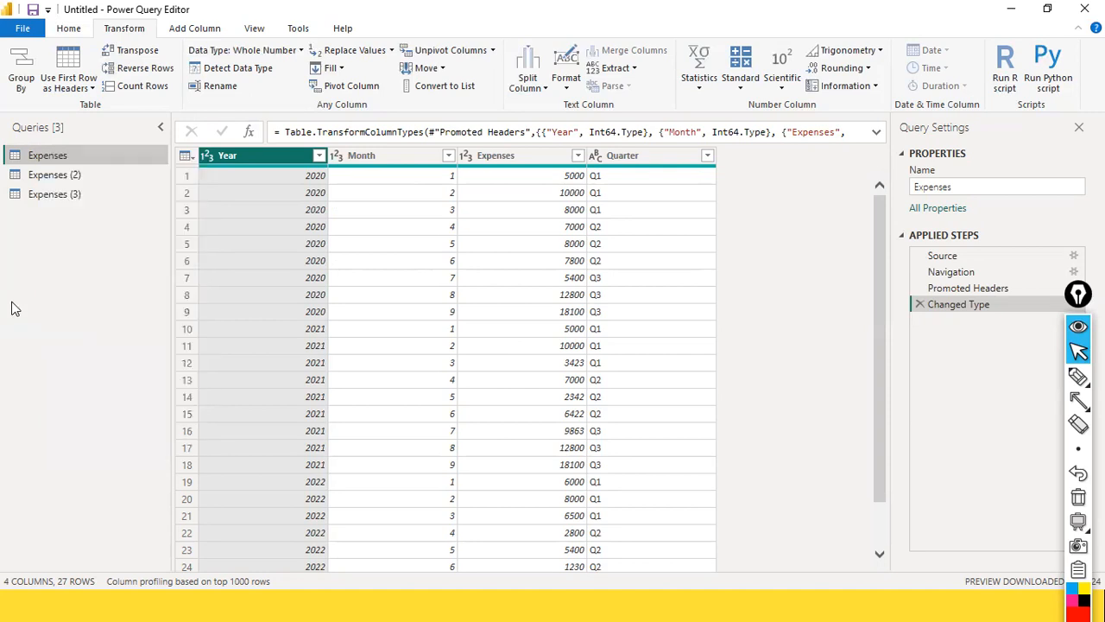
left_click(59, 199)
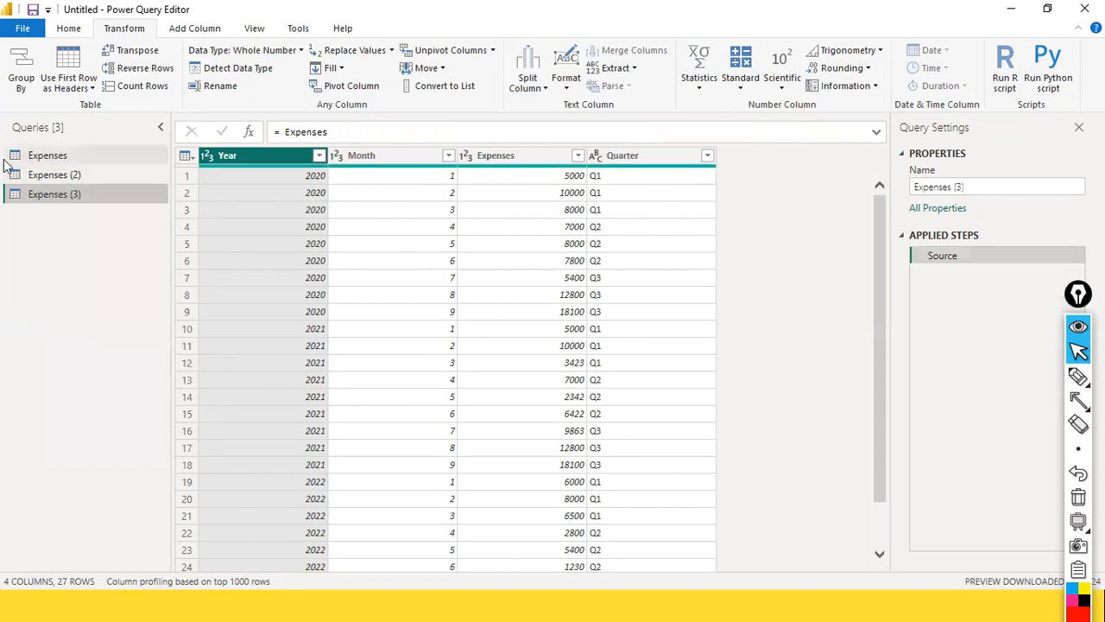
left_click(43, 156)
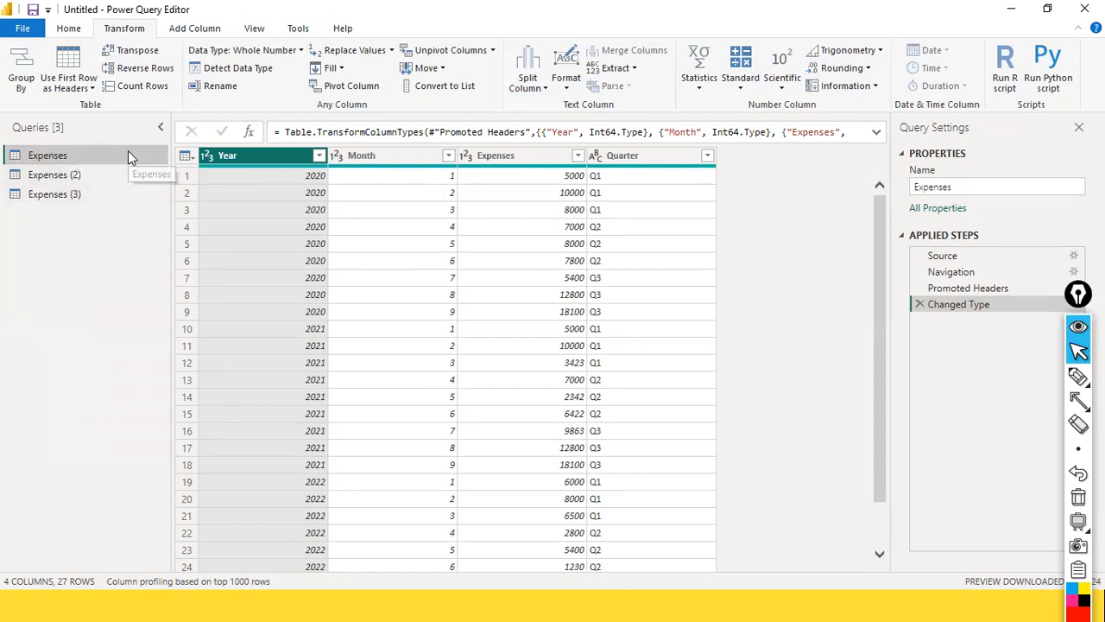
Step: Draw red arrows from the Expenses query to its duplicate and pointing at the duplicate's name, and clear the annotations
key("ctrl+shift+9")
left_click_drag(71, 157, 70, 173)
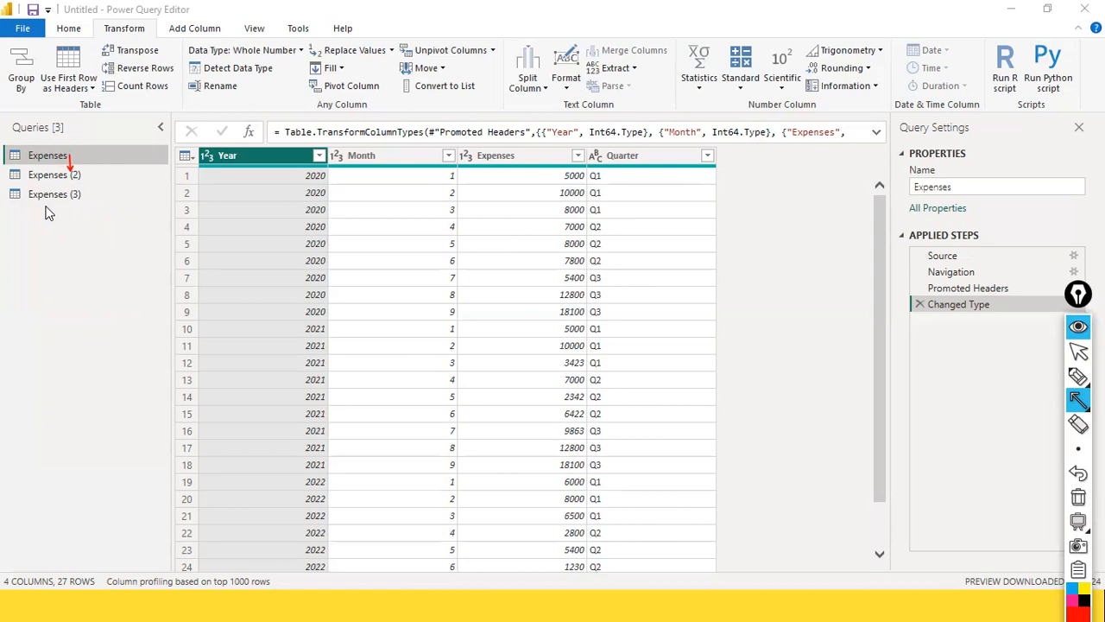
left_click_drag(69, 157, 70, 171)
left_click_drag(158, 176, 93, 179)
left_click_drag(70, 157, 72, 179)
key("ctrl+shift+7")
key("ctrl+shift+2")
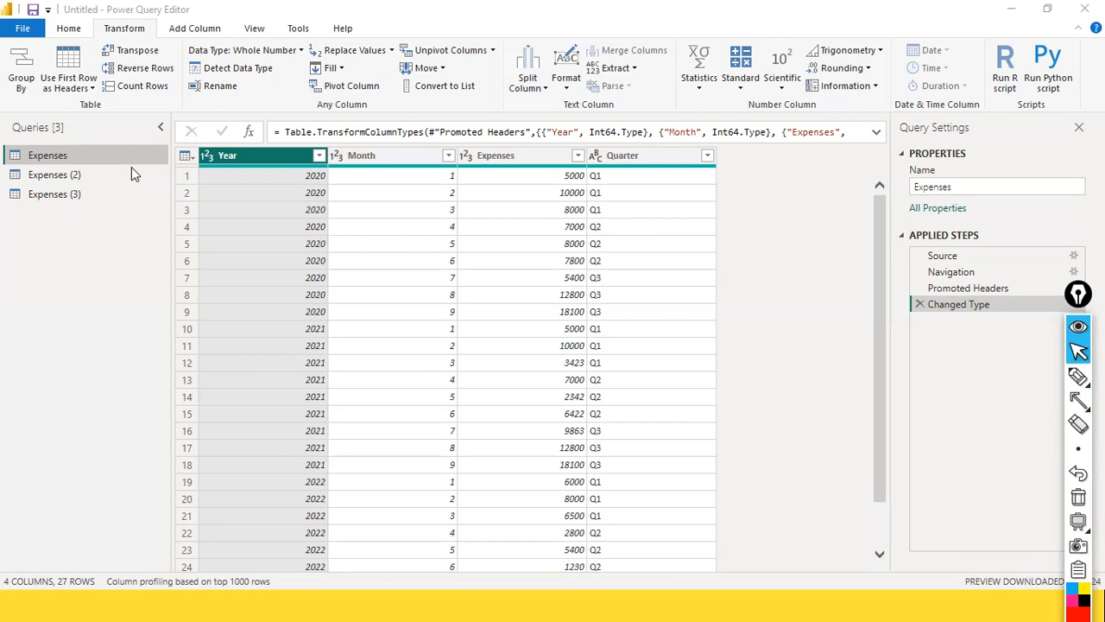
Step: Pivot the Year column of the Expenses (2) query with Expenses as the values column
left_click(52, 181)
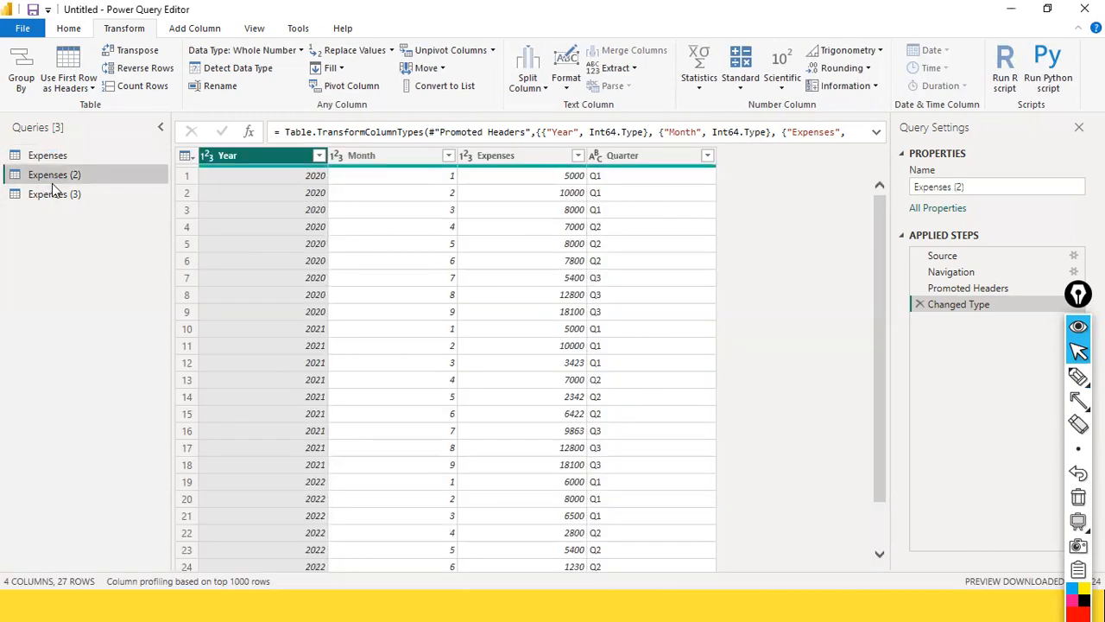
left_click(341, 85)
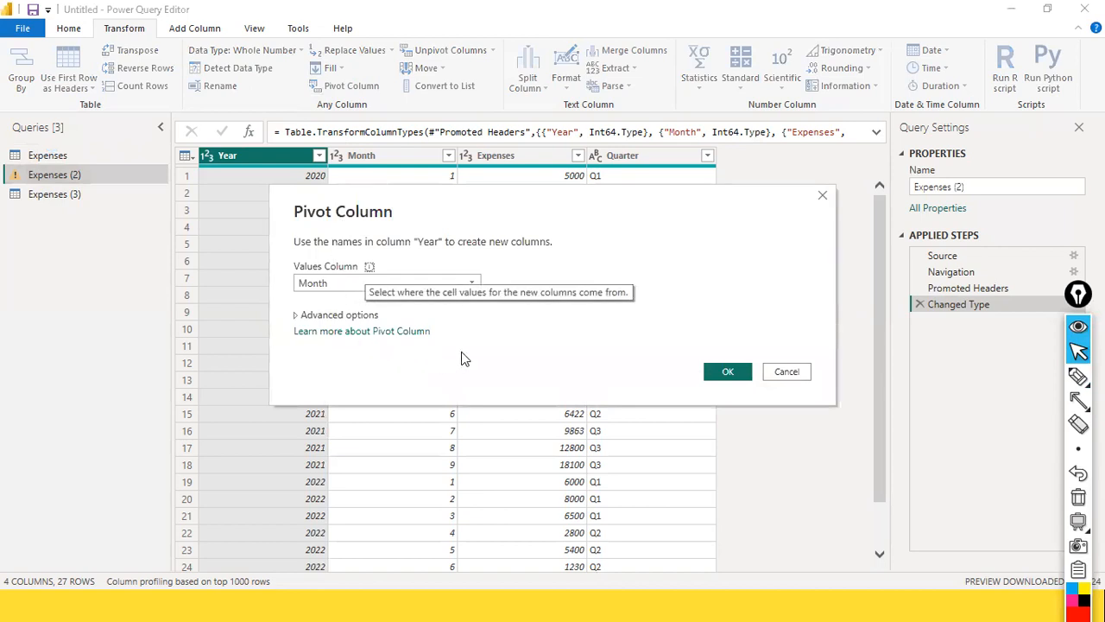
left_click(477, 282)
left_click(334, 318)
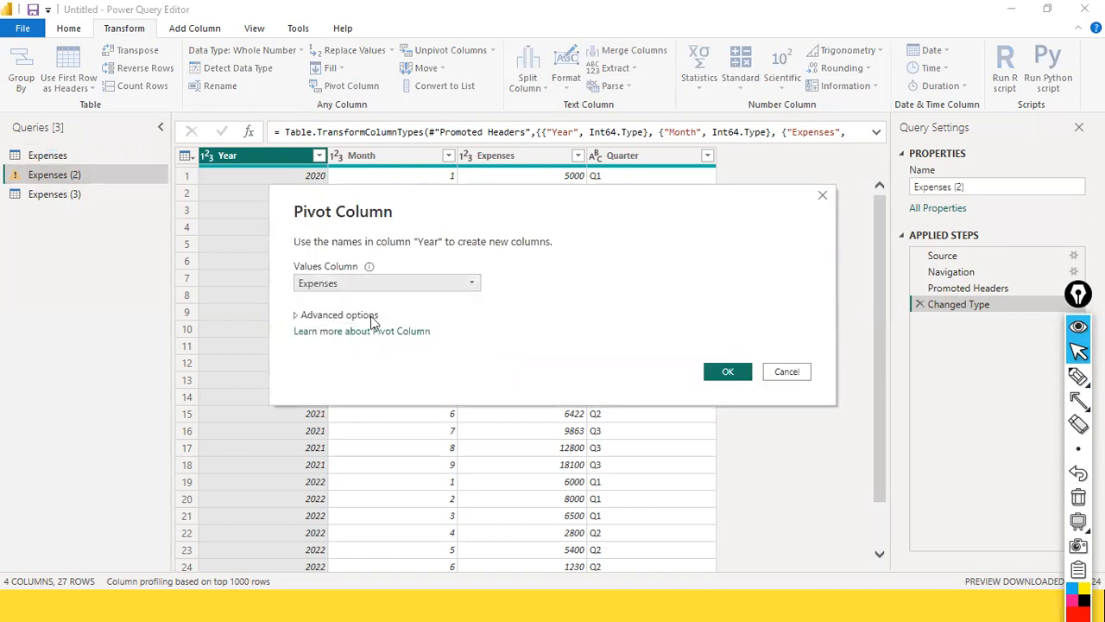
left_click(727, 371)
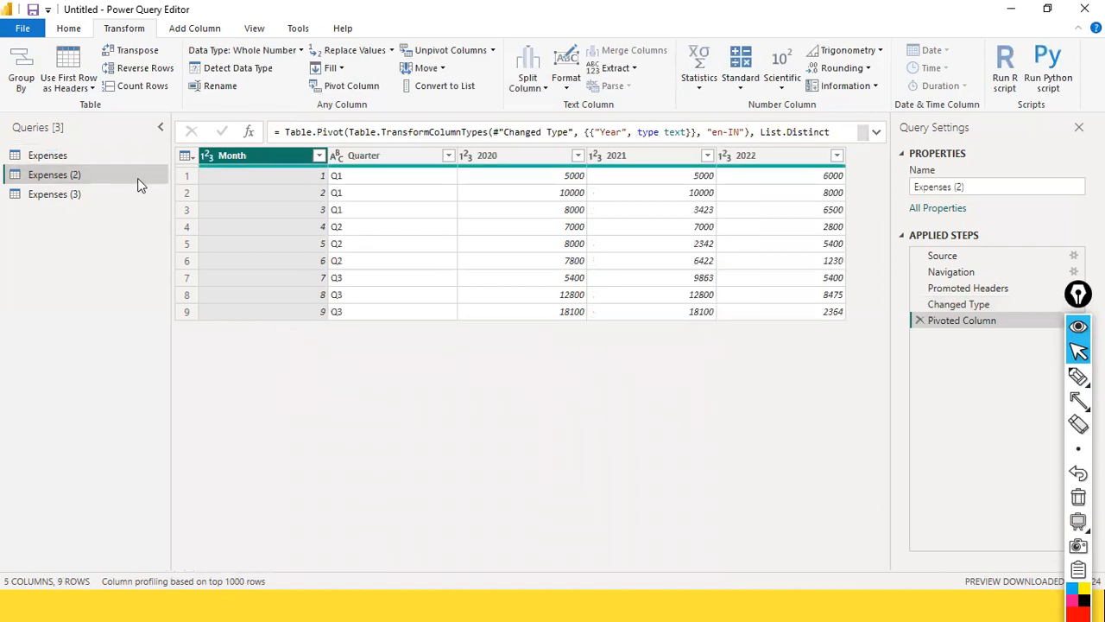
Step: Rename the Expenses (2) query as Pivot Expenses
right_click(77, 178)
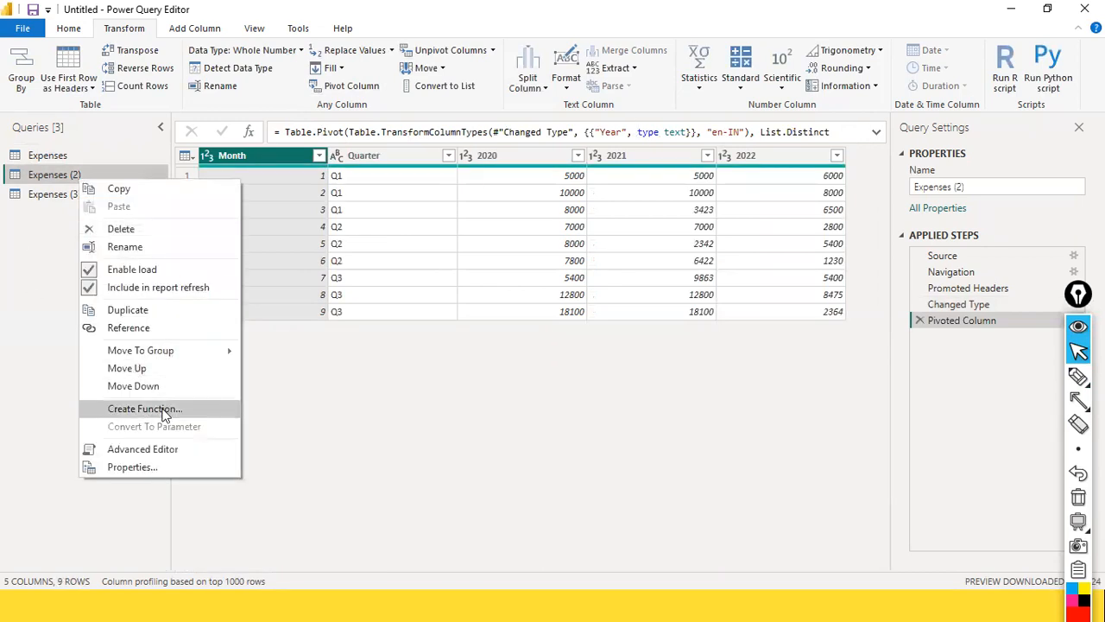
left_click(180, 247)
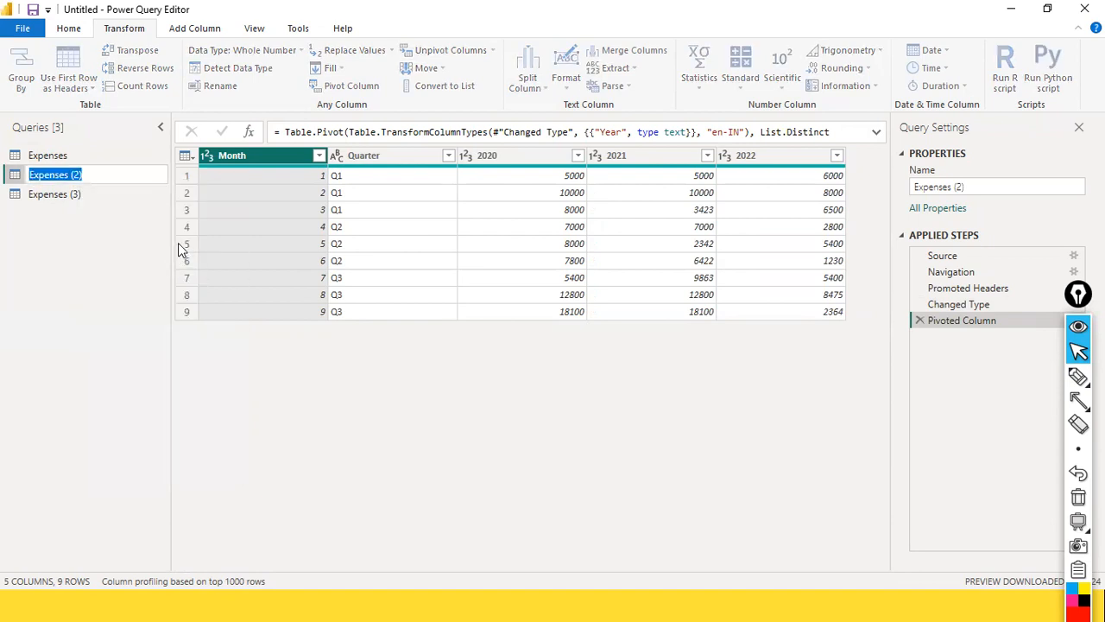
type("Pi")
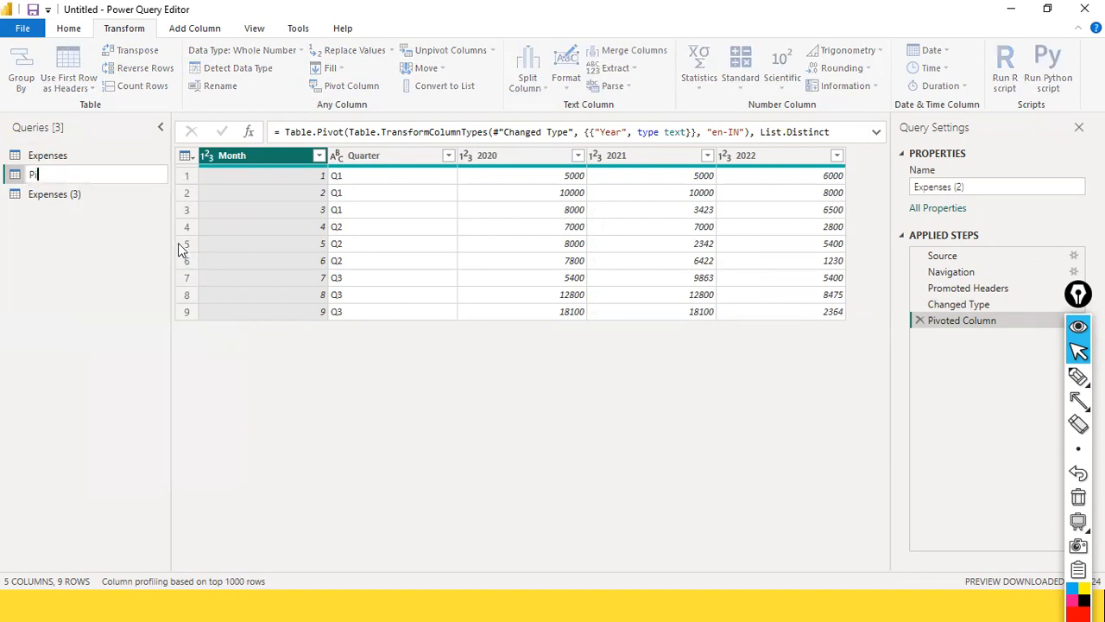
type("v")
type("ot Expenses")
key("Return")
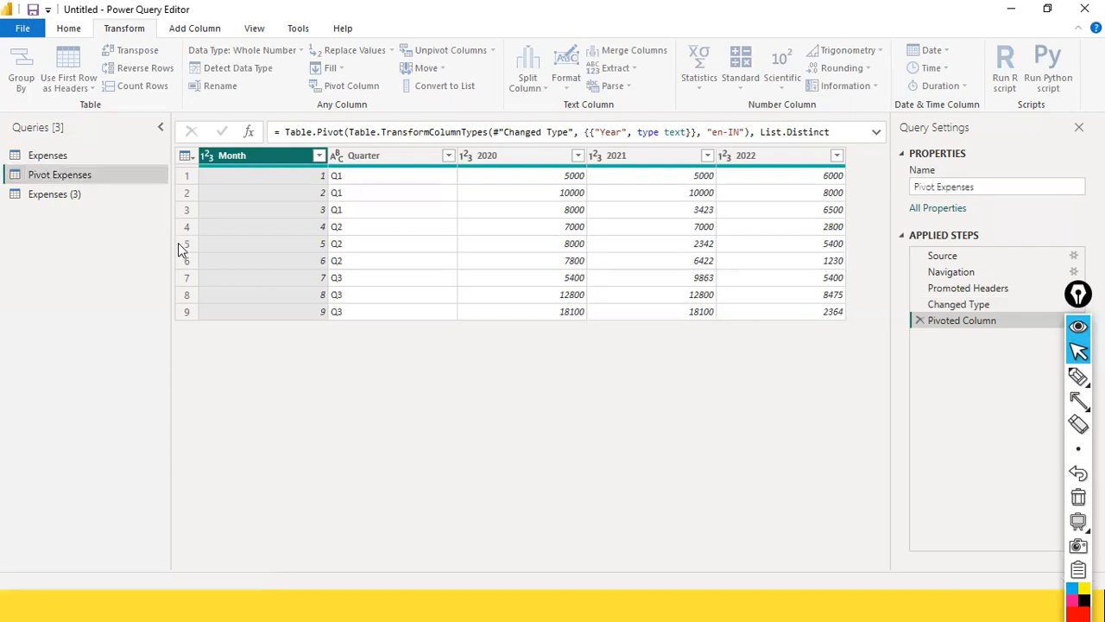
Step: Delete the Expenses (3) reference query
left_click(49, 202)
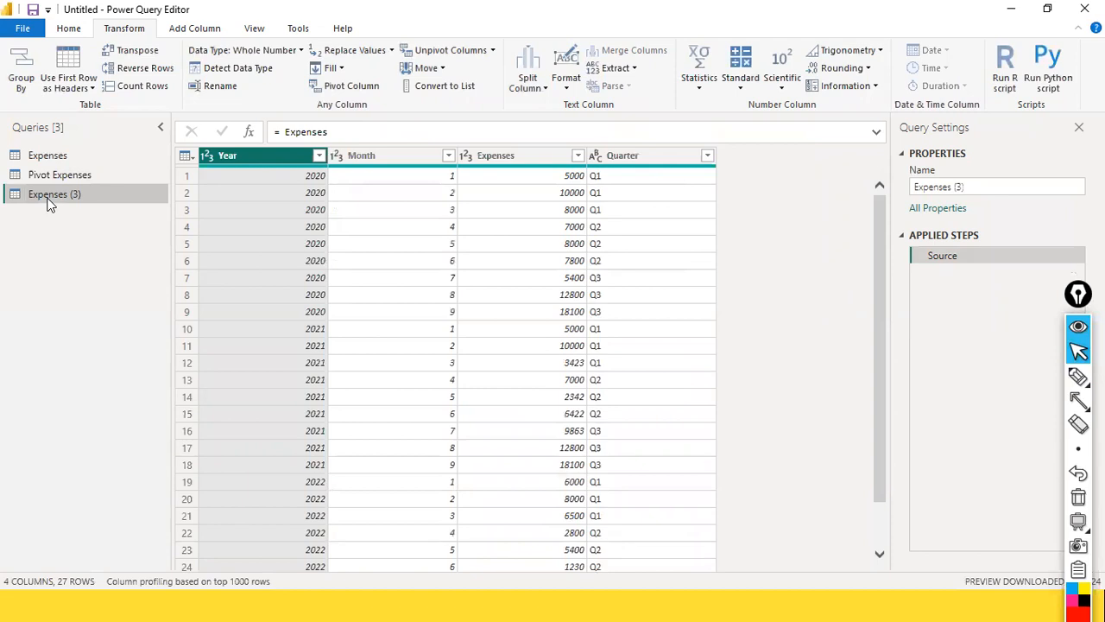
right_click(49, 202)
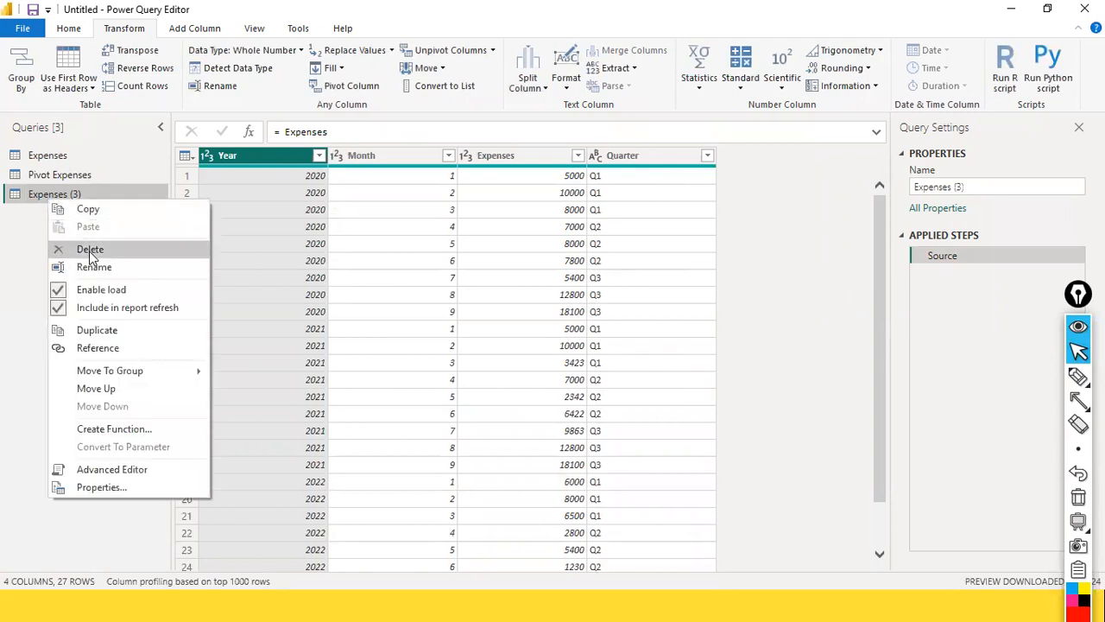
left_click(90, 251)
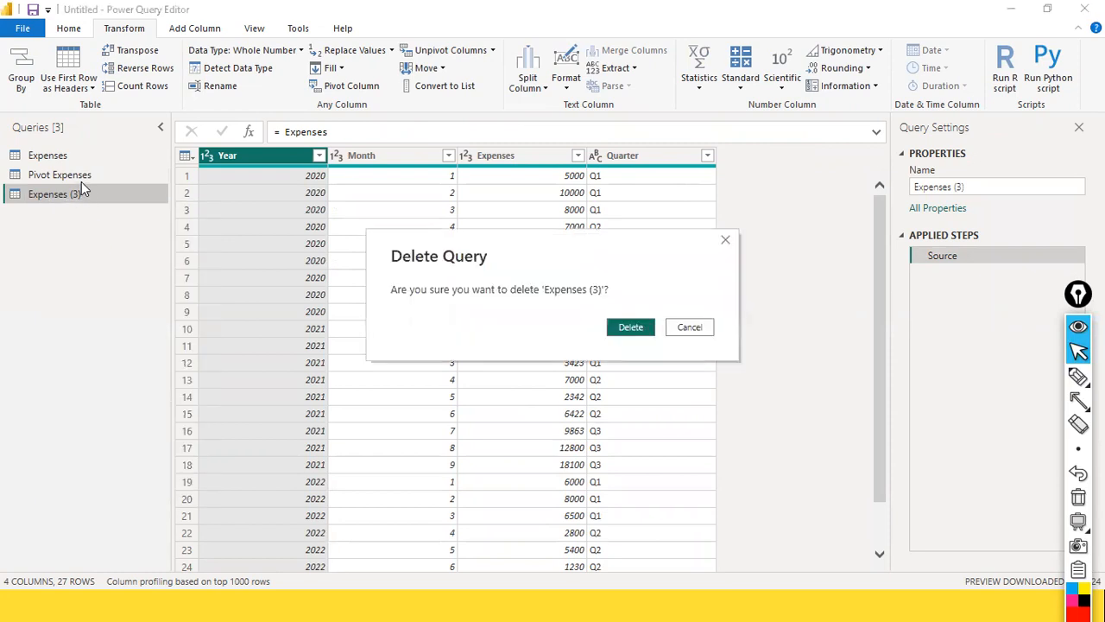
left_click(615, 328)
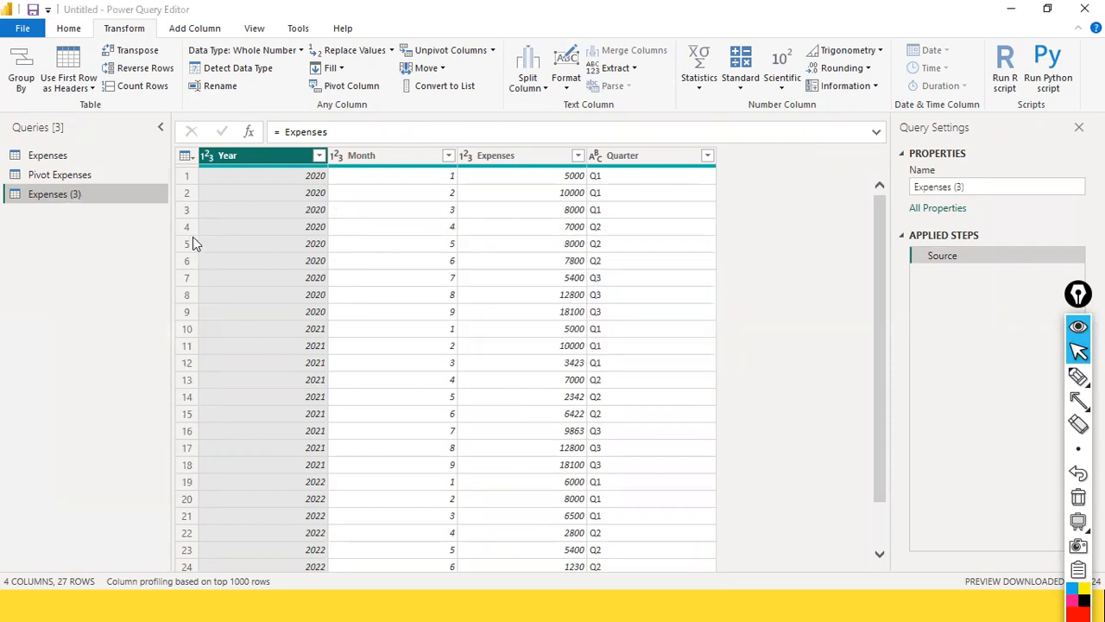
Step: Duplicate the Pivot Expenses query and rename the copy as UnPivot Expenses
right_click(52, 177)
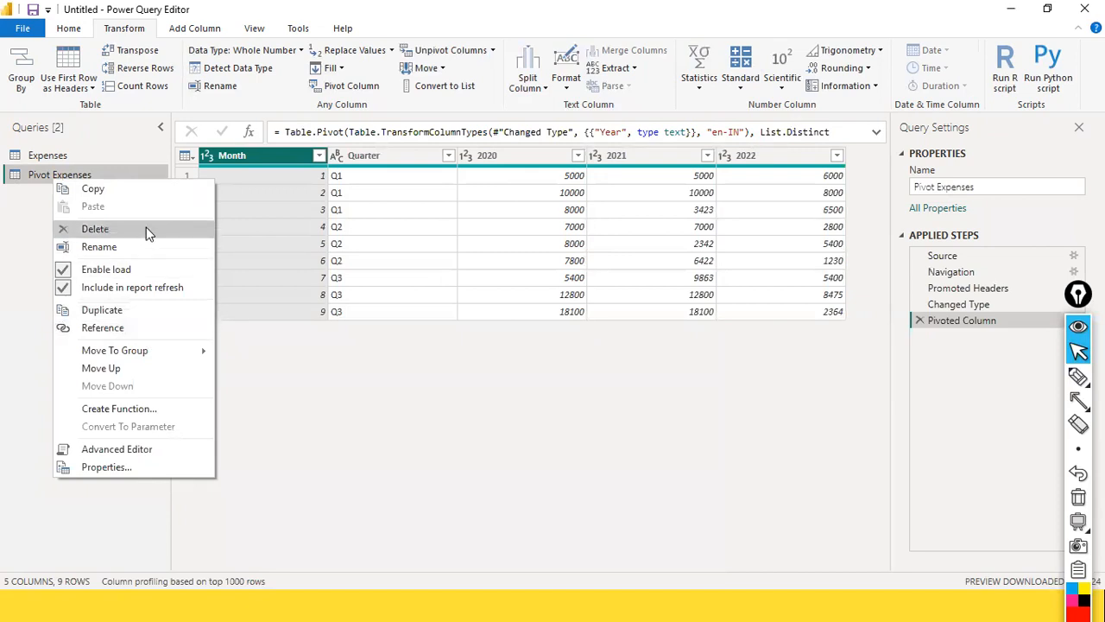
left_click(118, 310)
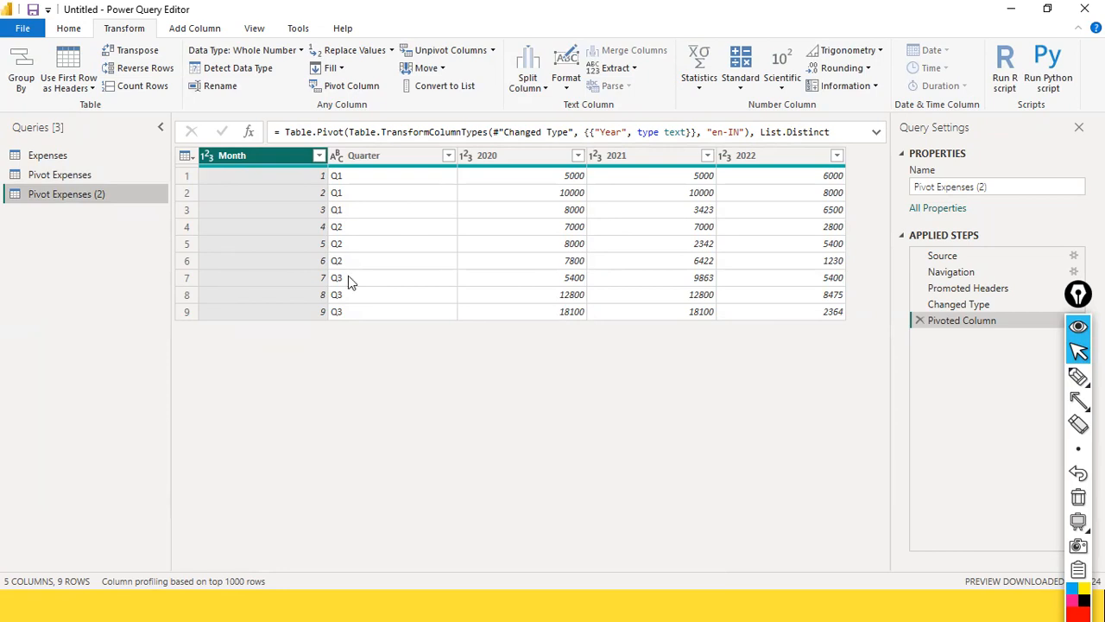
right_click(31, 198)
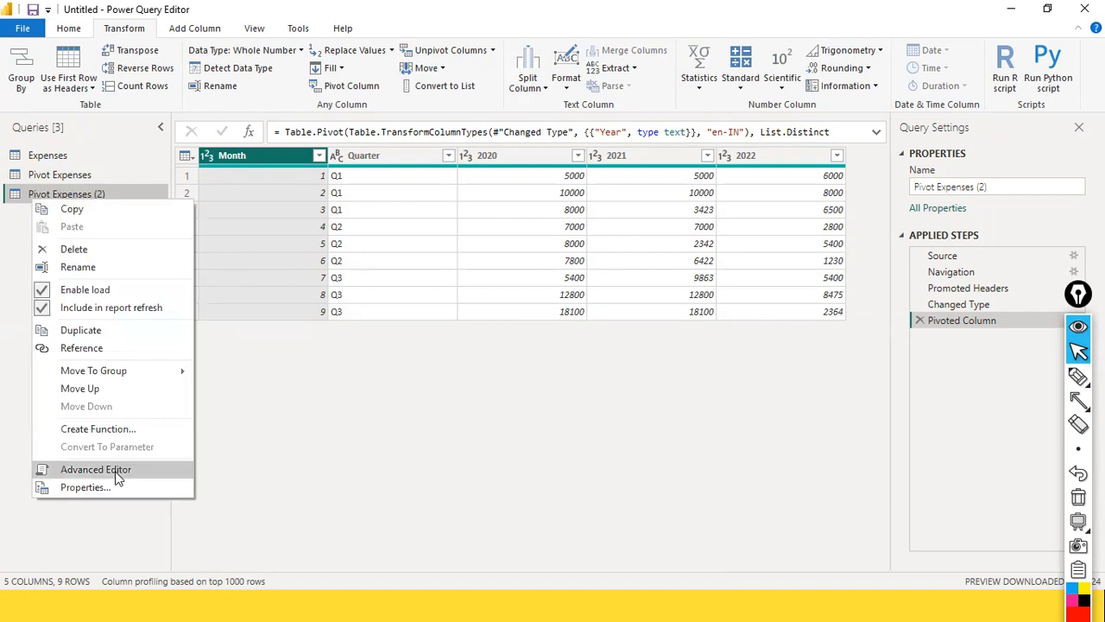
left_click(136, 272)
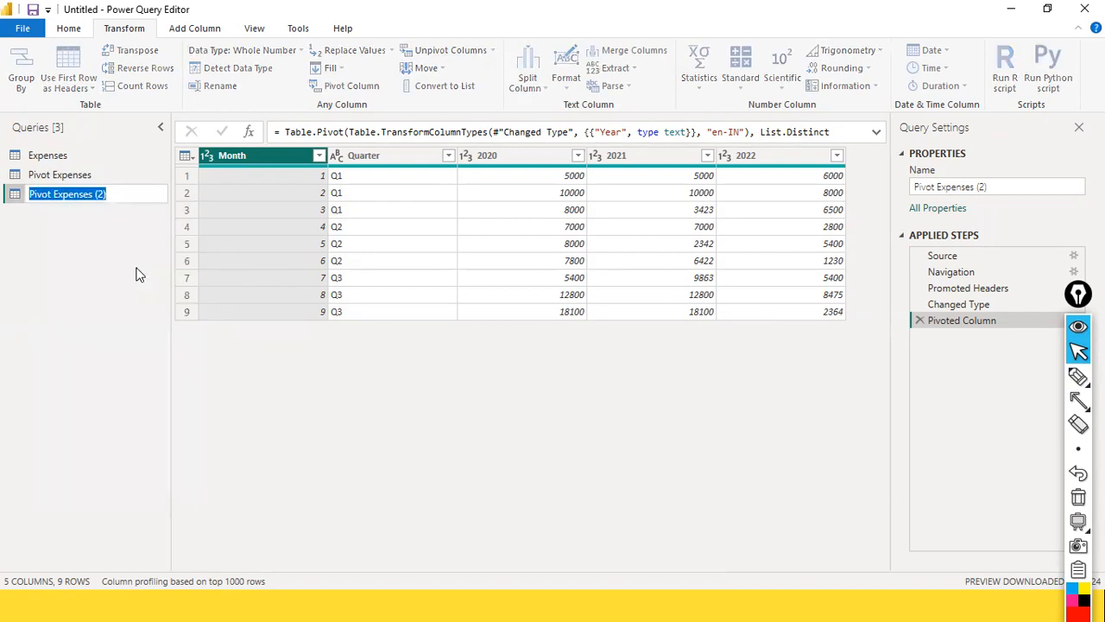
key("Home")
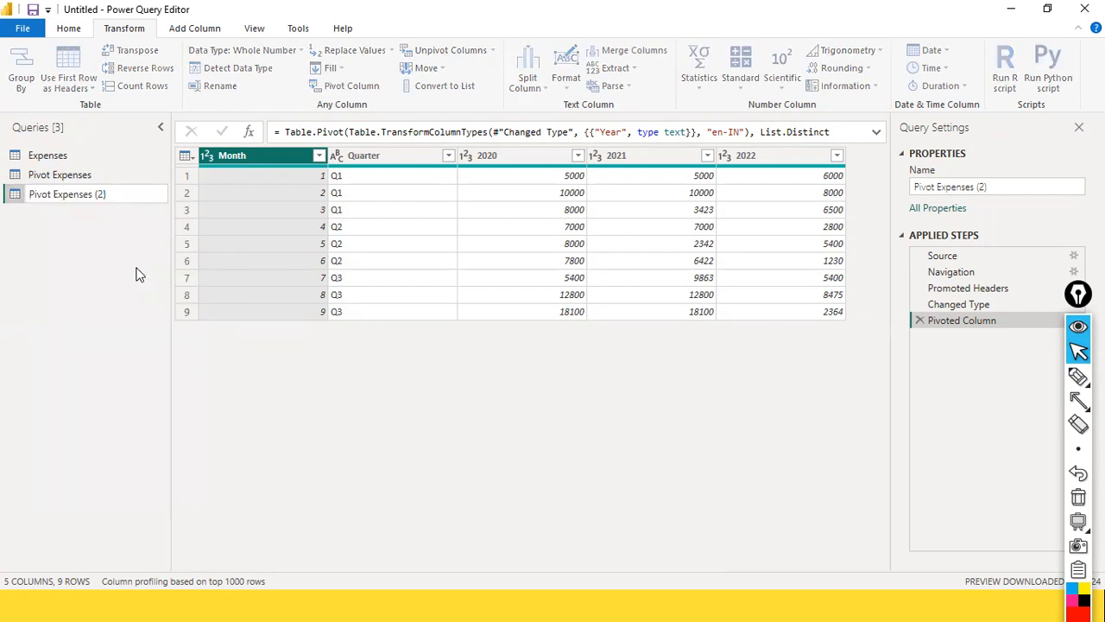
type("UN")
key("BackSpace")
type("n")
key("BackSpace")
key("BackSpace")
key("BackSpace")
key("Return")
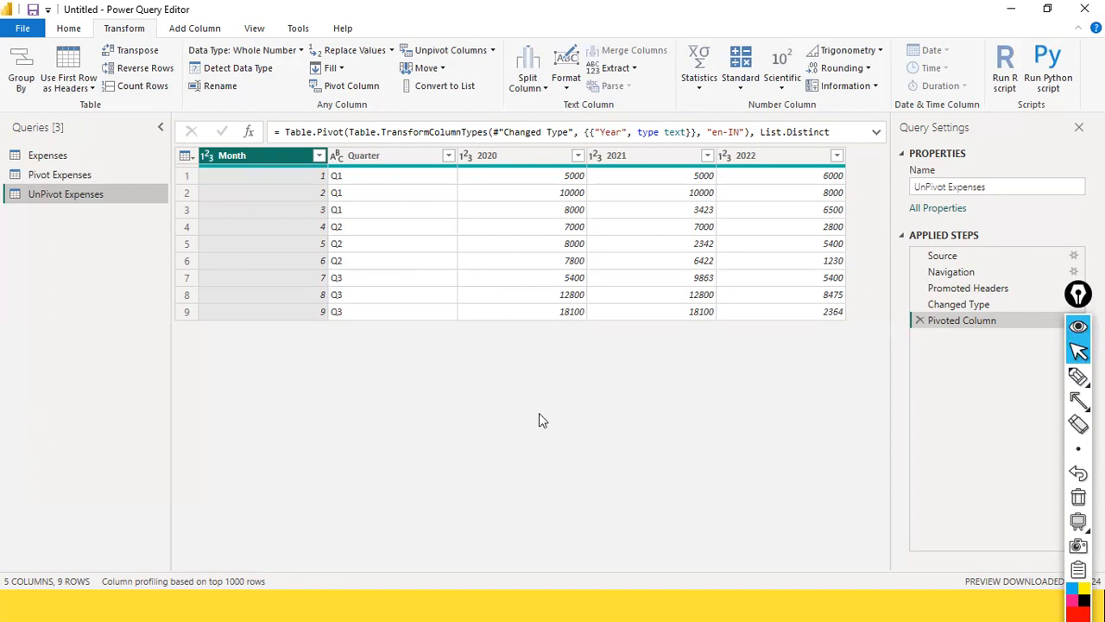
Step: Unpivot the 2020, 2021 and 2022 columns of the UnPivot Expenses query and compare the result with the Pivot Expenses query
left_click(532, 161)
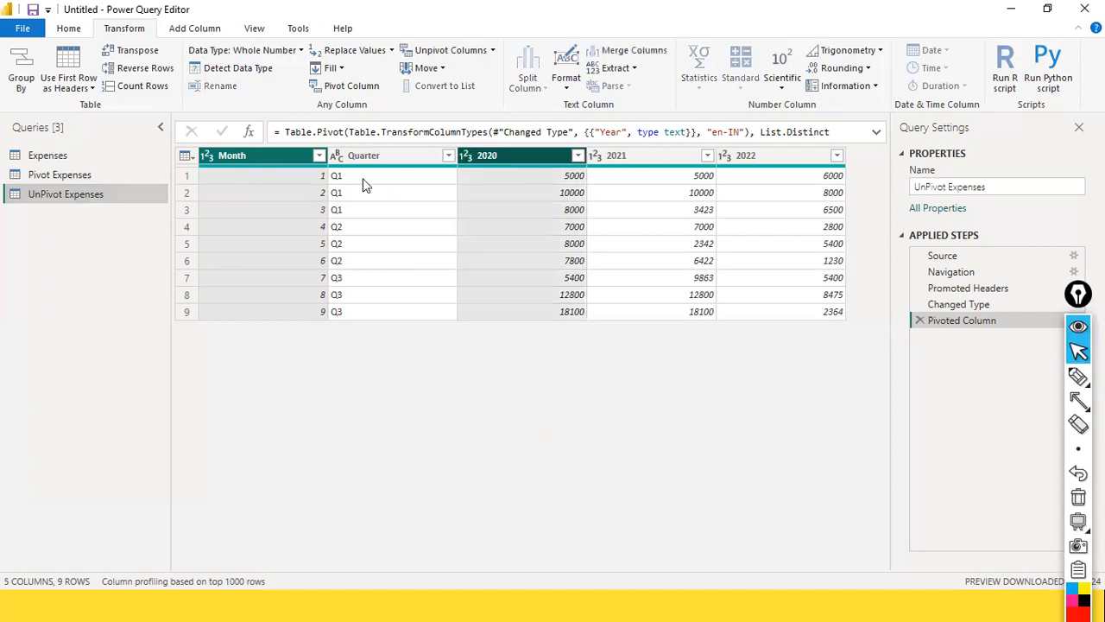
left_click(279, 162)
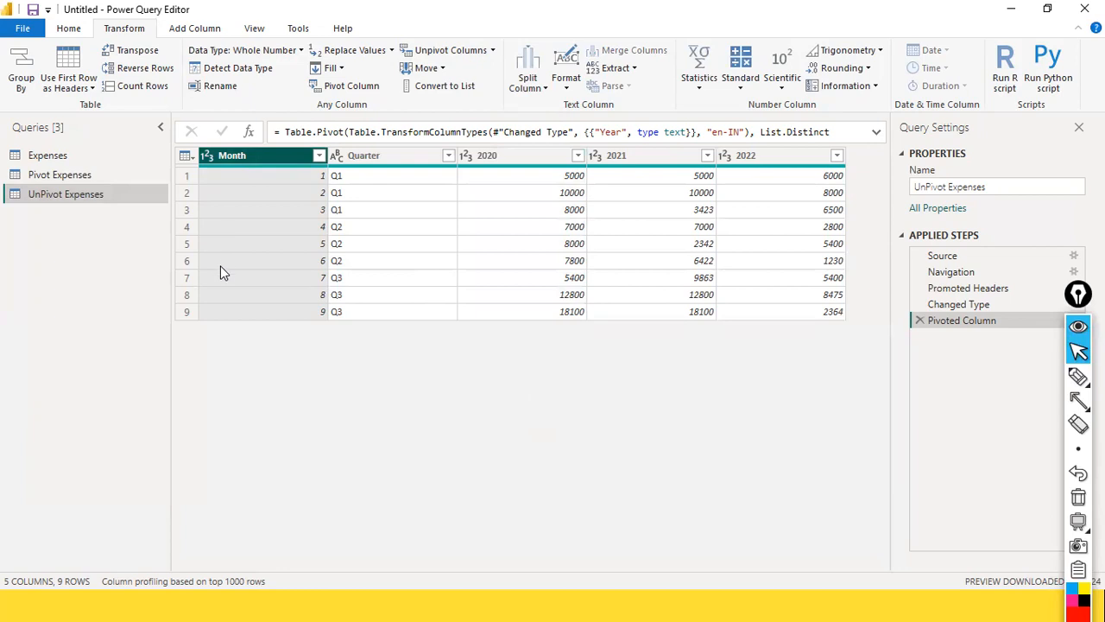
left_click(277, 175)
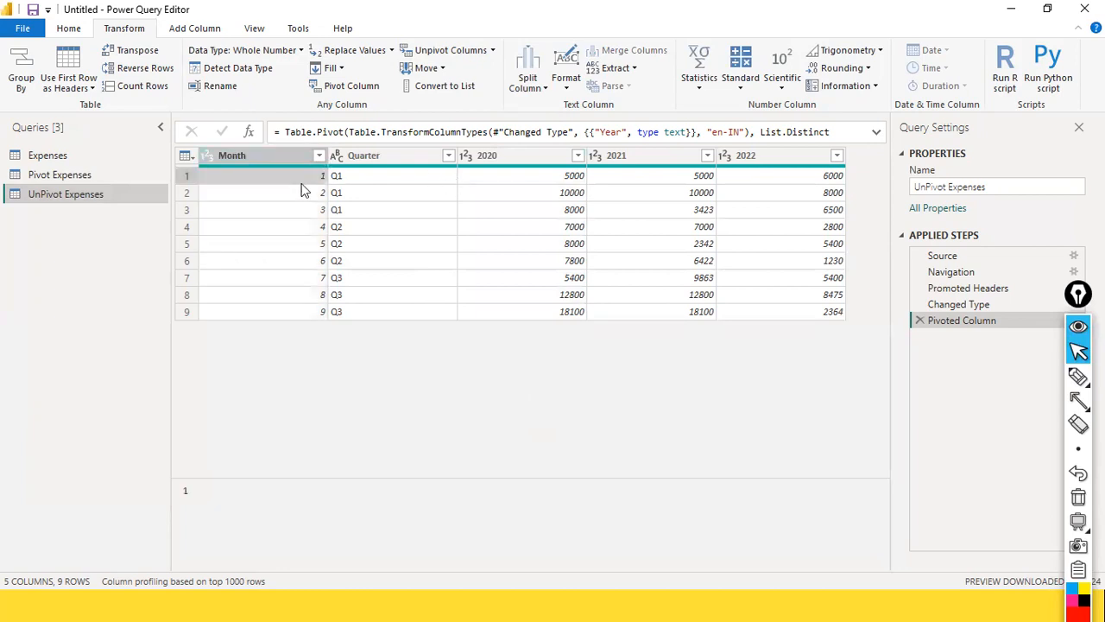
left_click(529, 156)
left_click(682, 157, "ctrl")
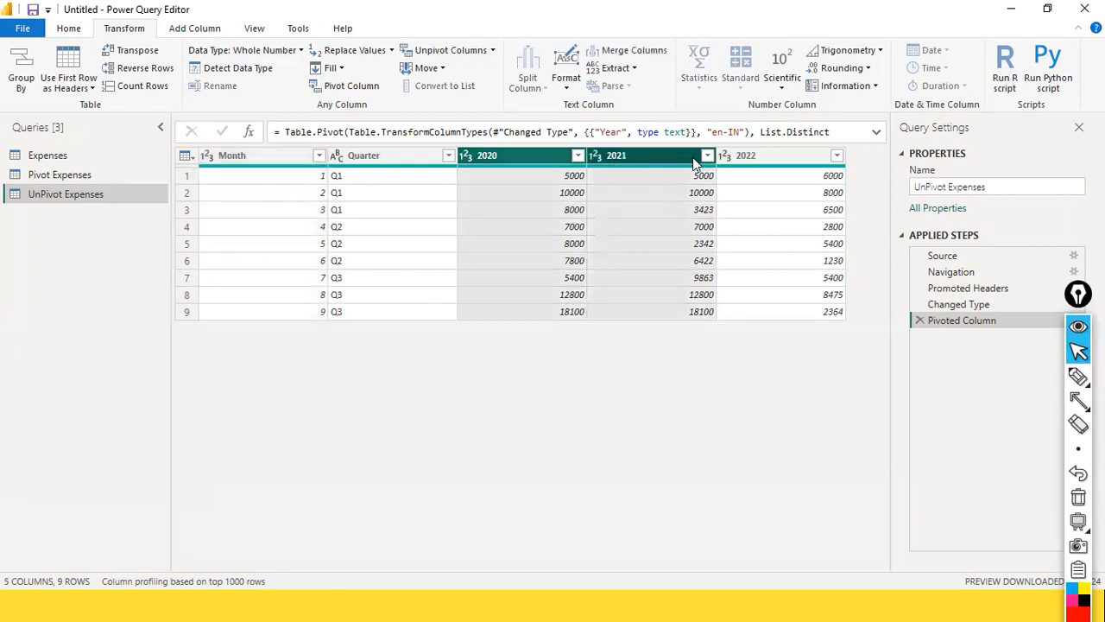
left_click(754, 153, "ctrl")
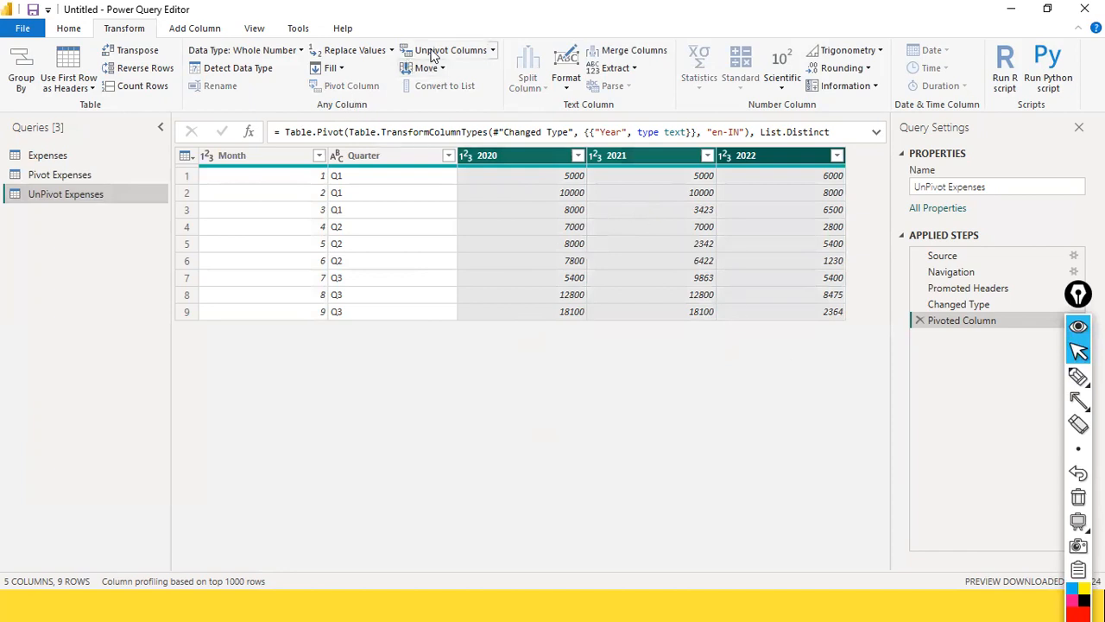
left_click(470, 57)
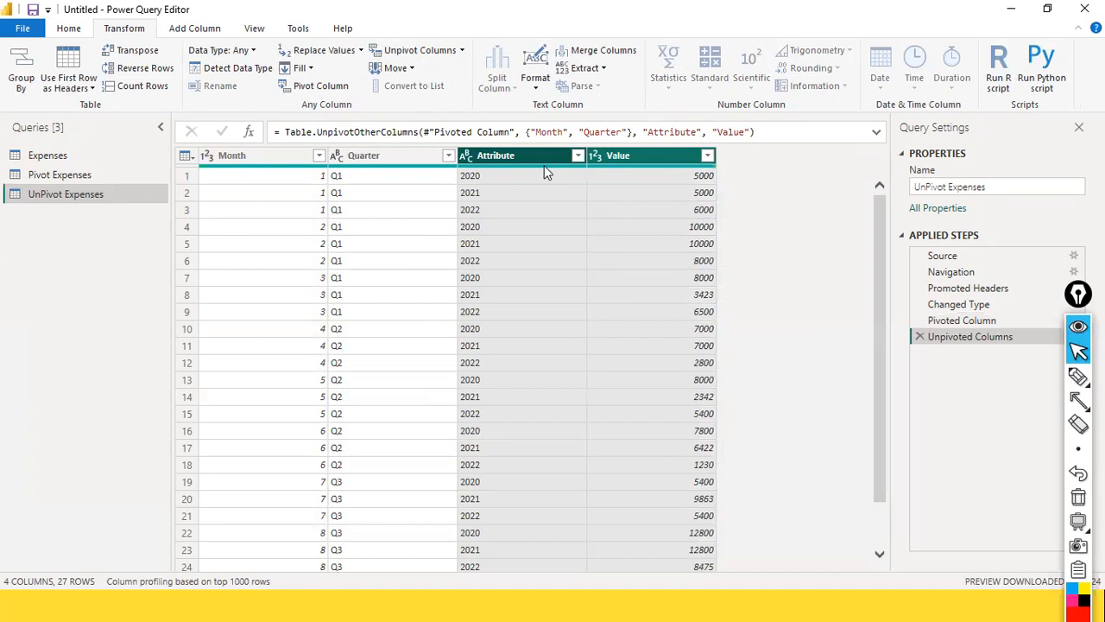
left_click(52, 182)
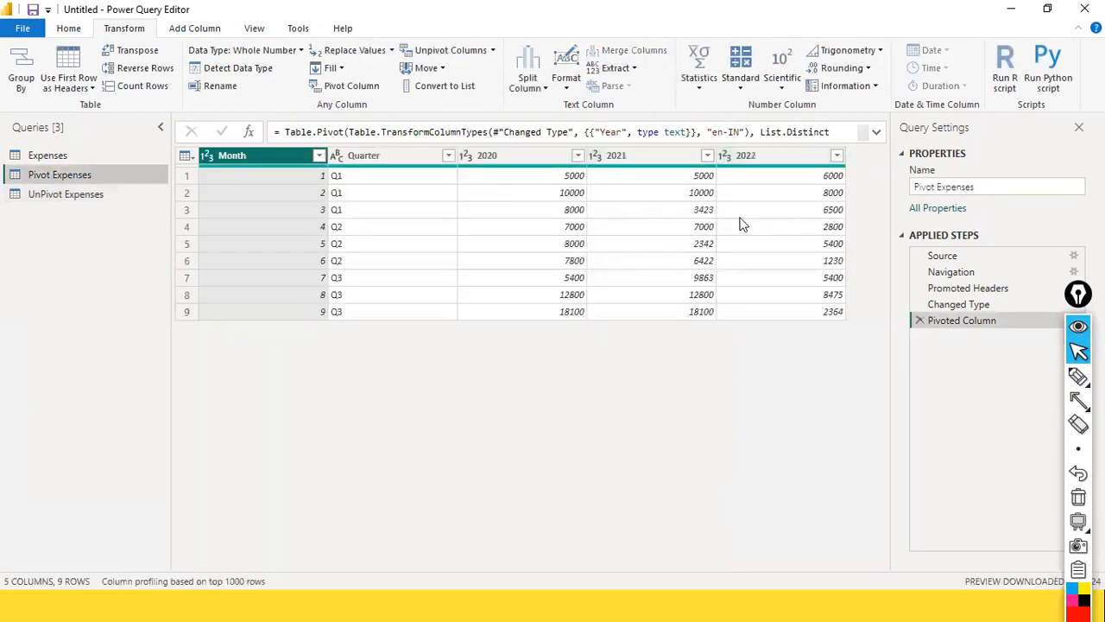
left_click(62, 196)
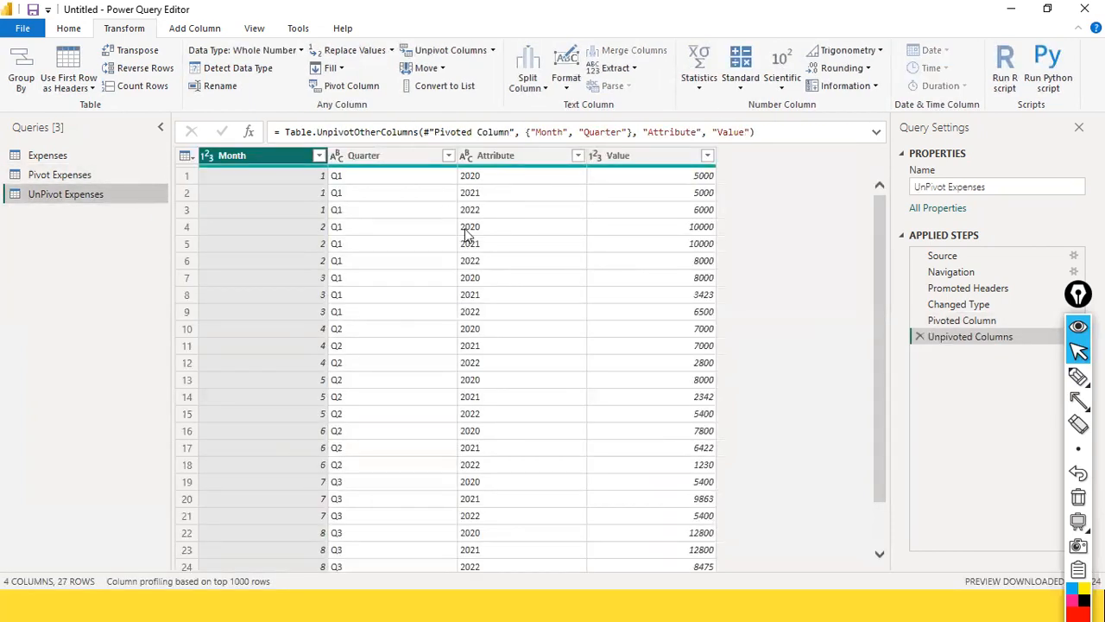
Step: Rename the Attribute column as Year and the Value column as Expenses in the UnPivot Expenses query
double_click(529, 160)
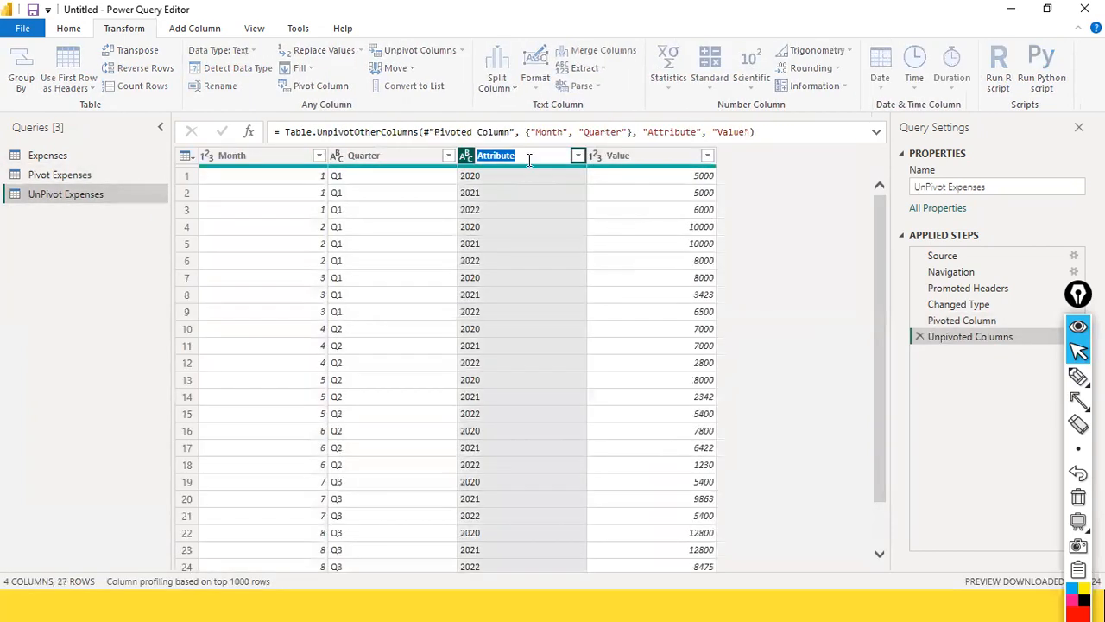
type("Year")
key("Return")
left_click(635, 151)
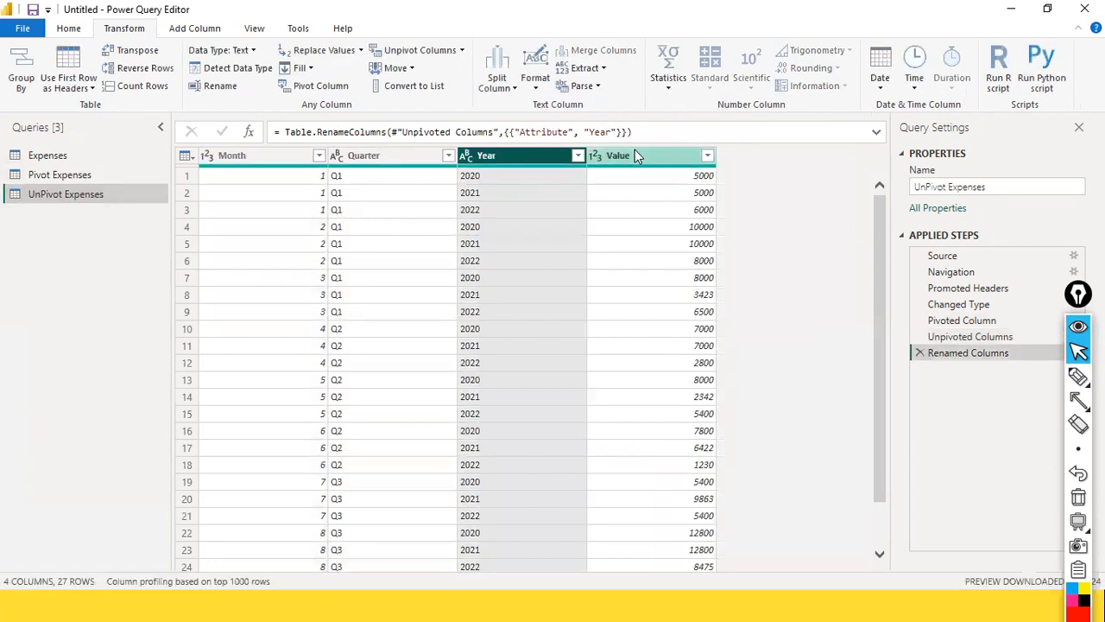
double_click(636, 151)
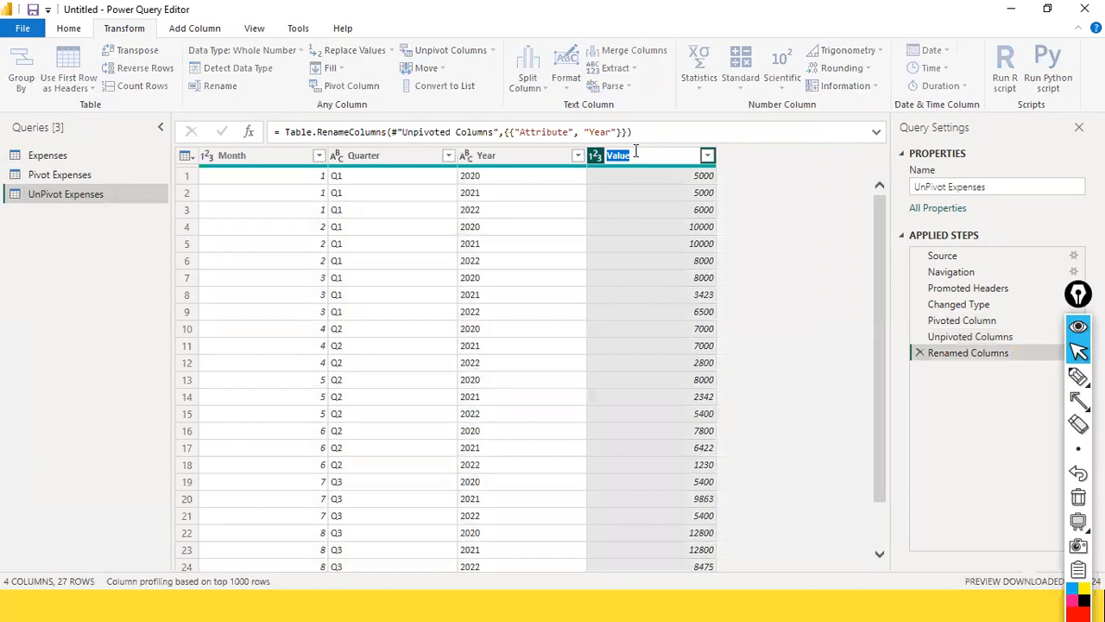
type("Expenses")
key("Return")
Step: Reorder the columns to Year, Month, Expenses, Quarter and sort the rows ascending by Year and Month
left_click_drag(522, 164, 258, 180)
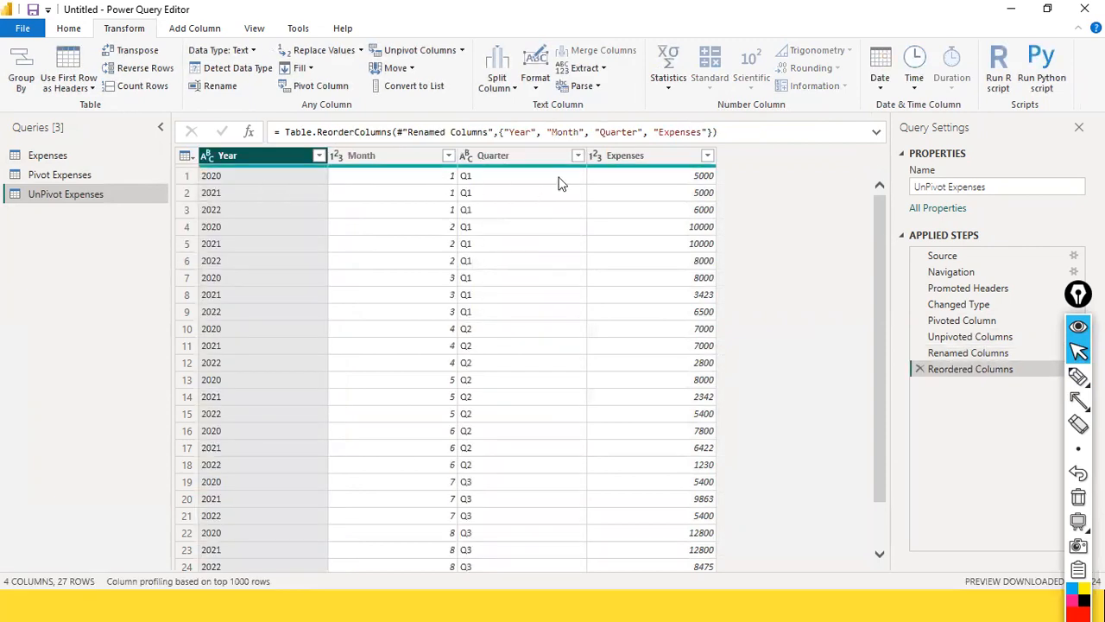
left_click_drag(644, 156, 501, 186)
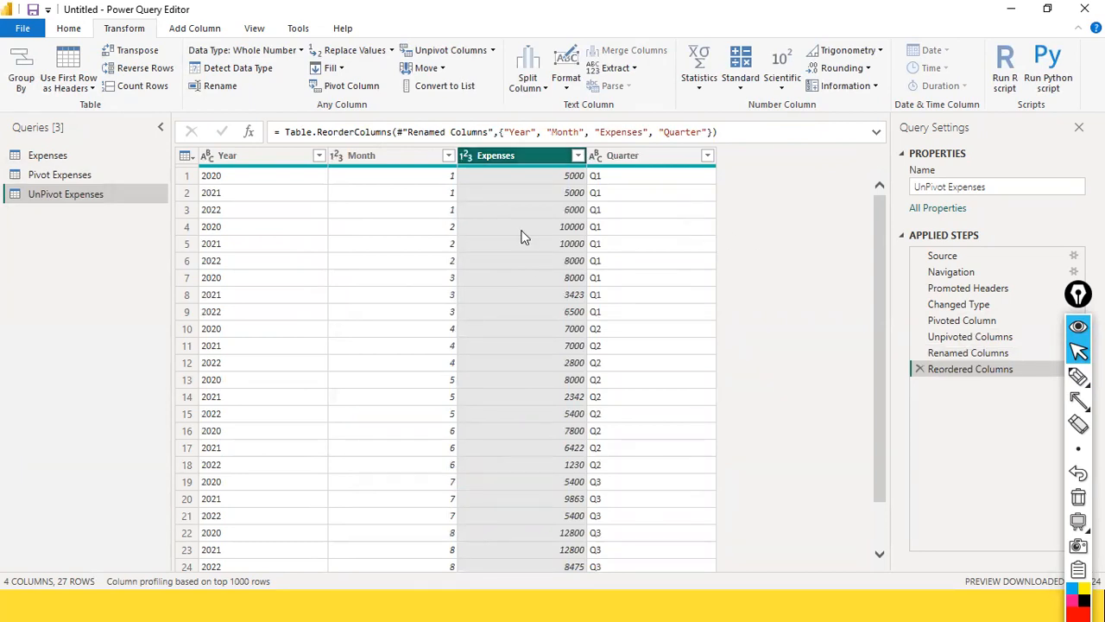
left_click(316, 161)
left_click(318, 160)
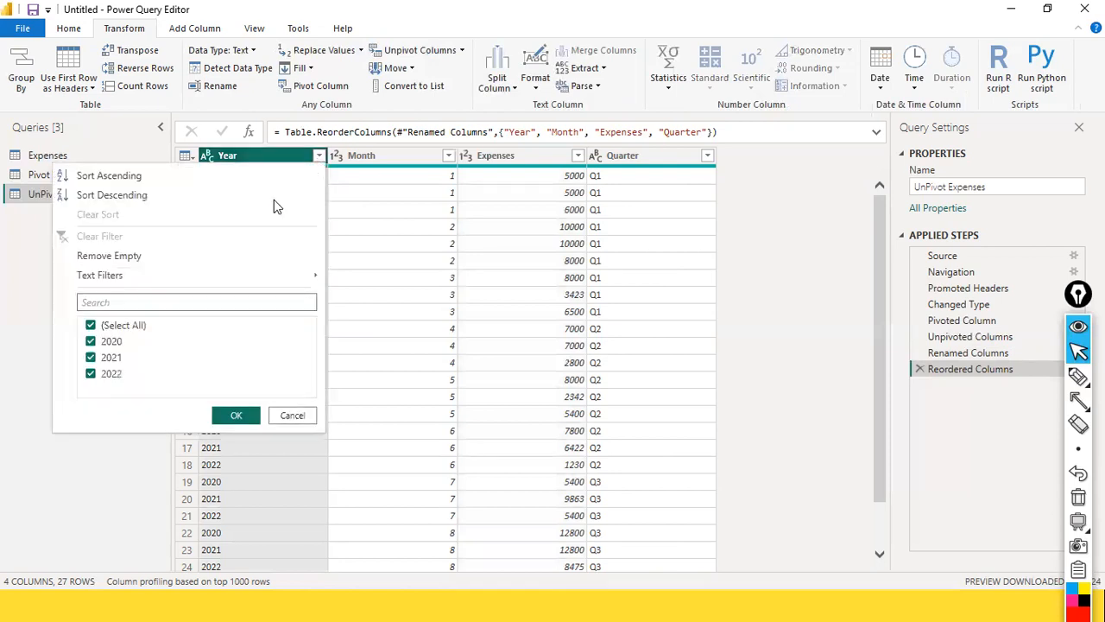
left_click(116, 177)
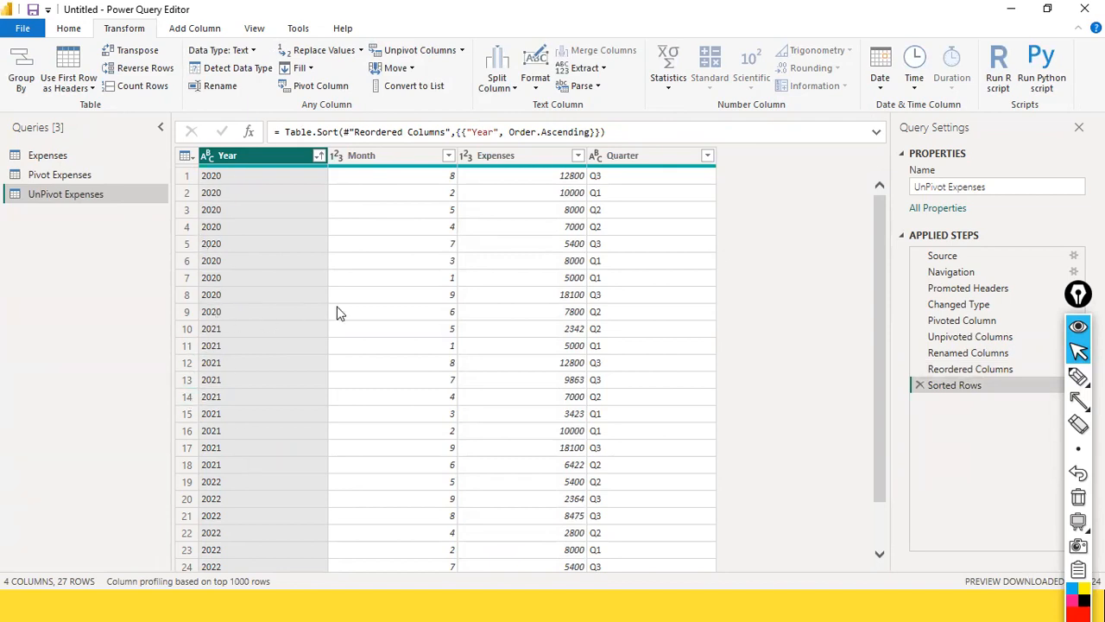
left_click(448, 156)
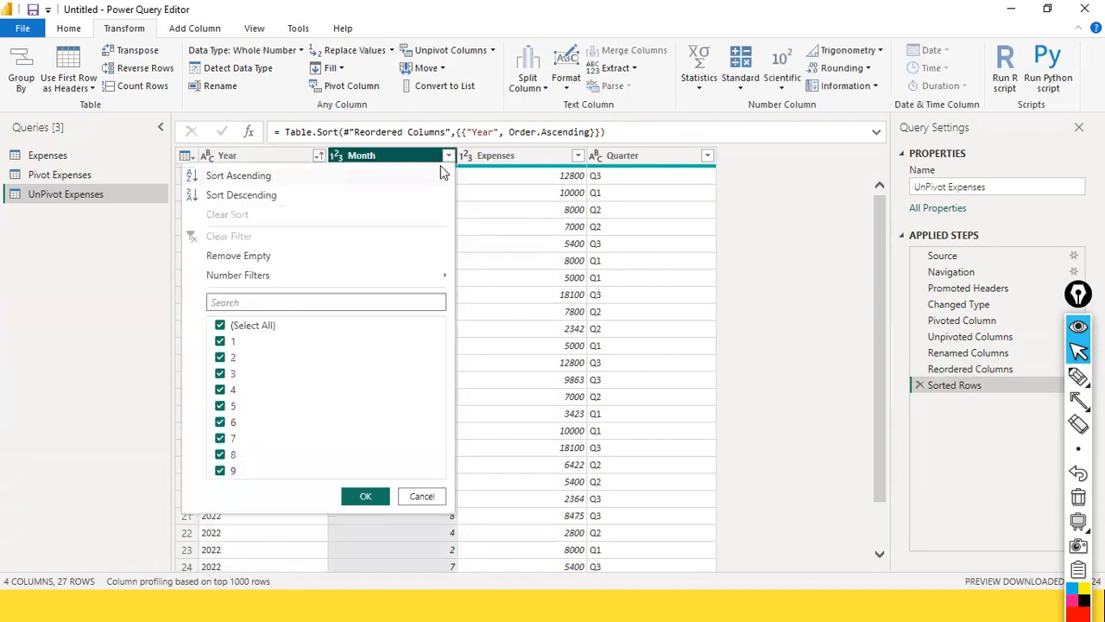
left_click(259, 177)
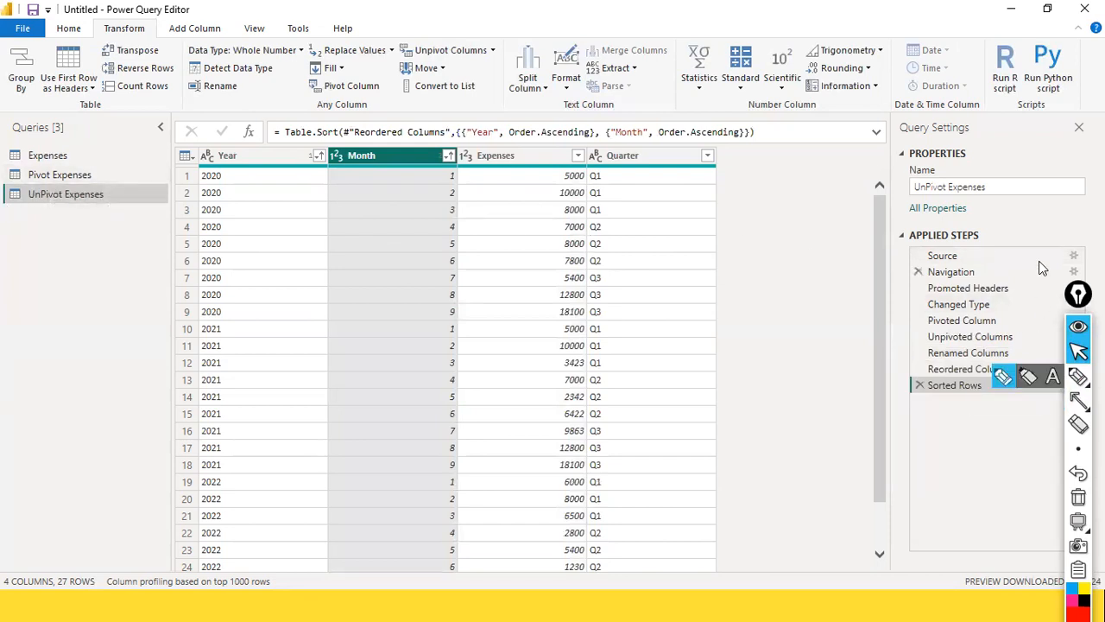
Step: Review the Pivoted Column applied step and demonstrate adding and removing columns from a multi-selection, leaving 2020, 2021 and 2022 selected
left_click(973, 324)
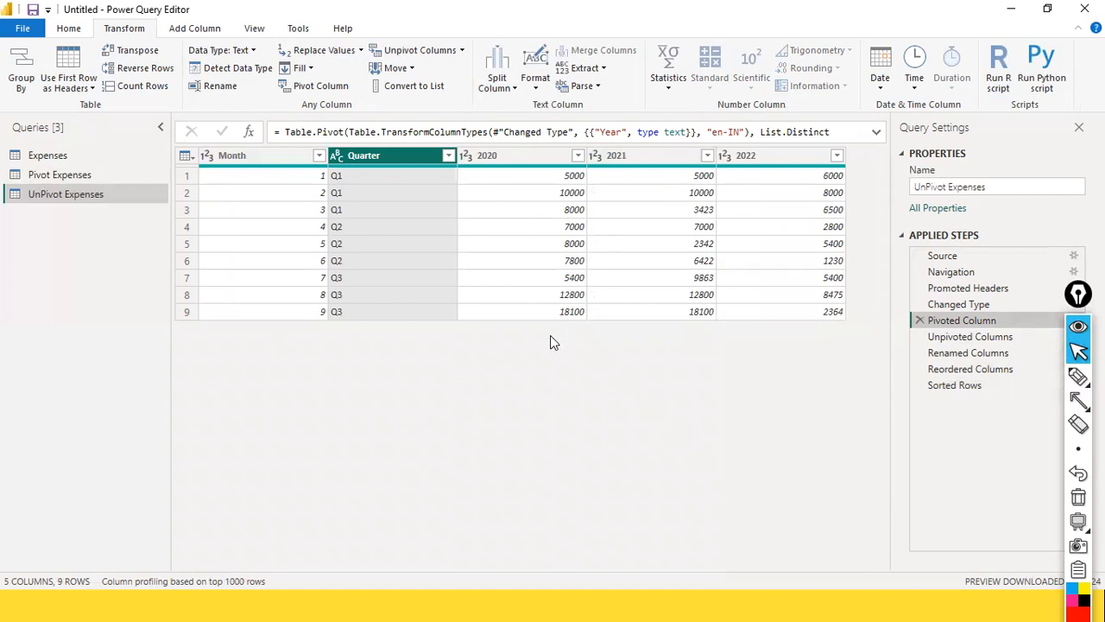
left_click(529, 159)
left_click(619, 155, "ctrl")
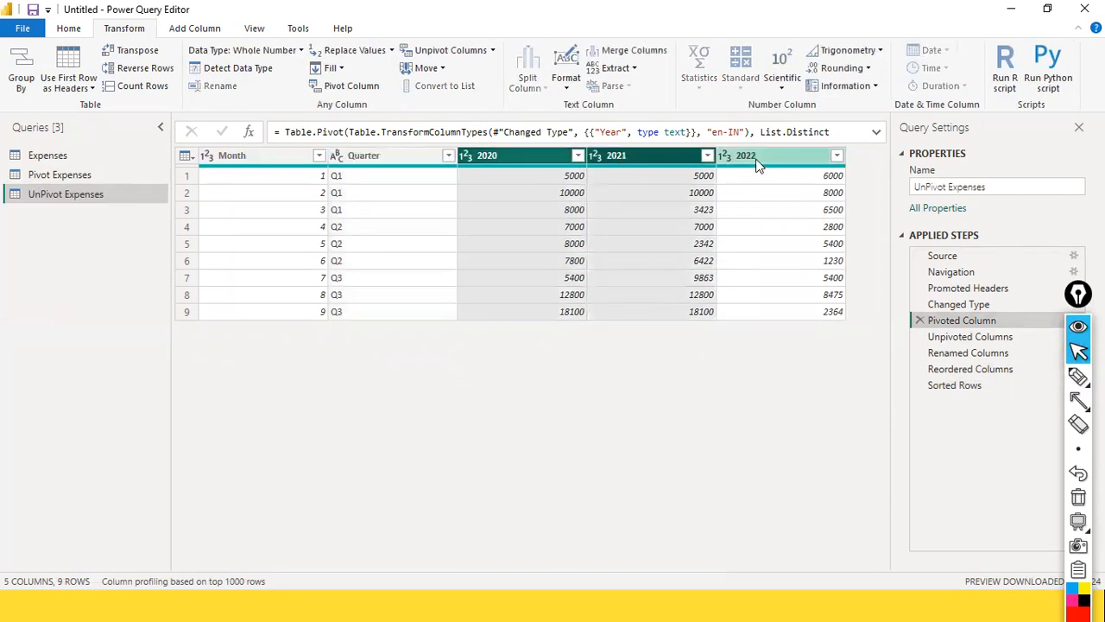
left_click(756, 164, "ctrl")
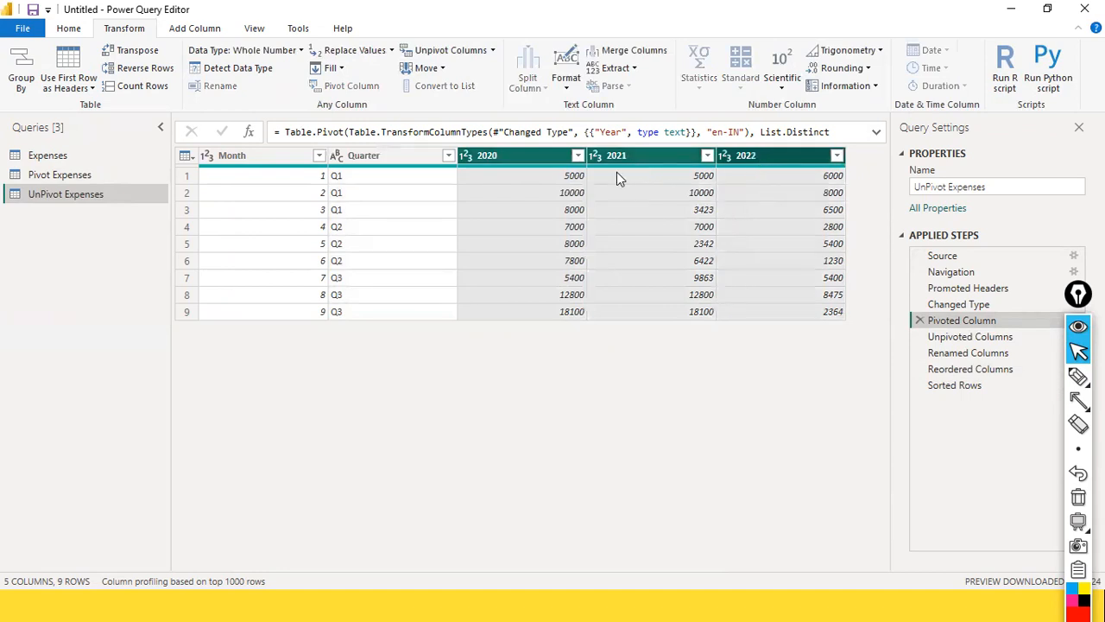
left_click(482, 156, "ctrl")
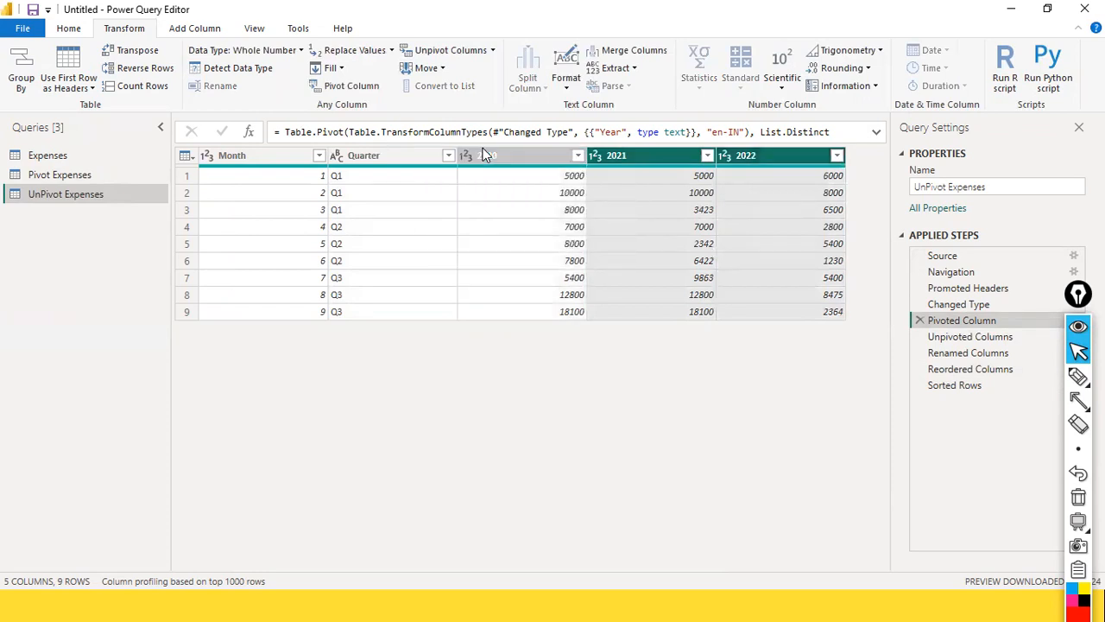
left_click(491, 157, "ctrl")
left_click(607, 157, "ctrl")
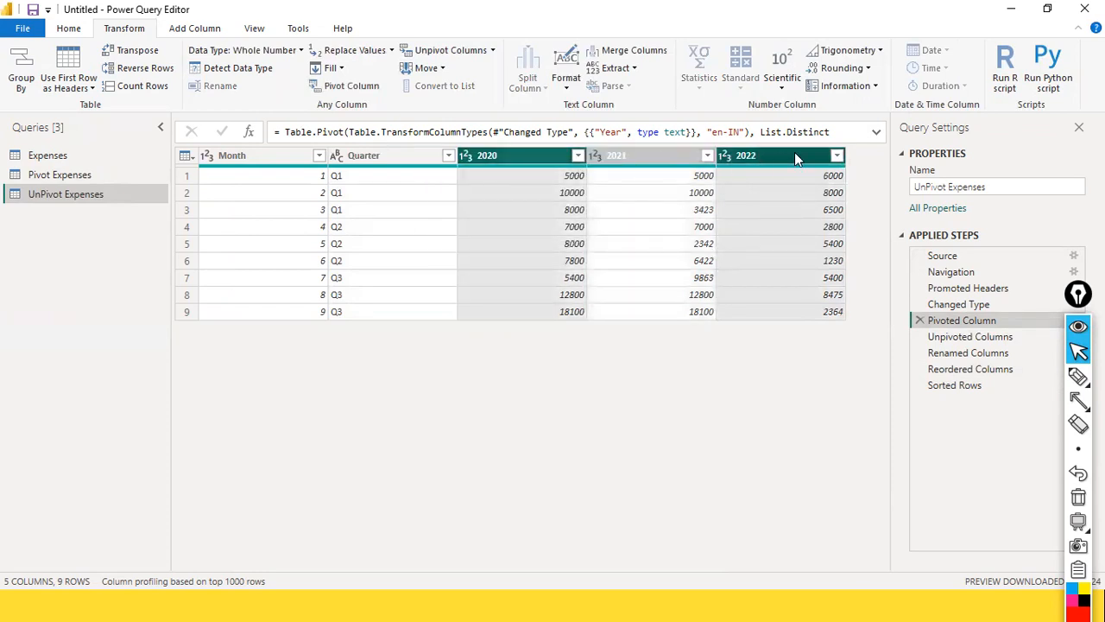
left_click(777, 156, "ctrl")
left_click(683, 157, "ctrl")
left_click(784, 150, "ctrl")
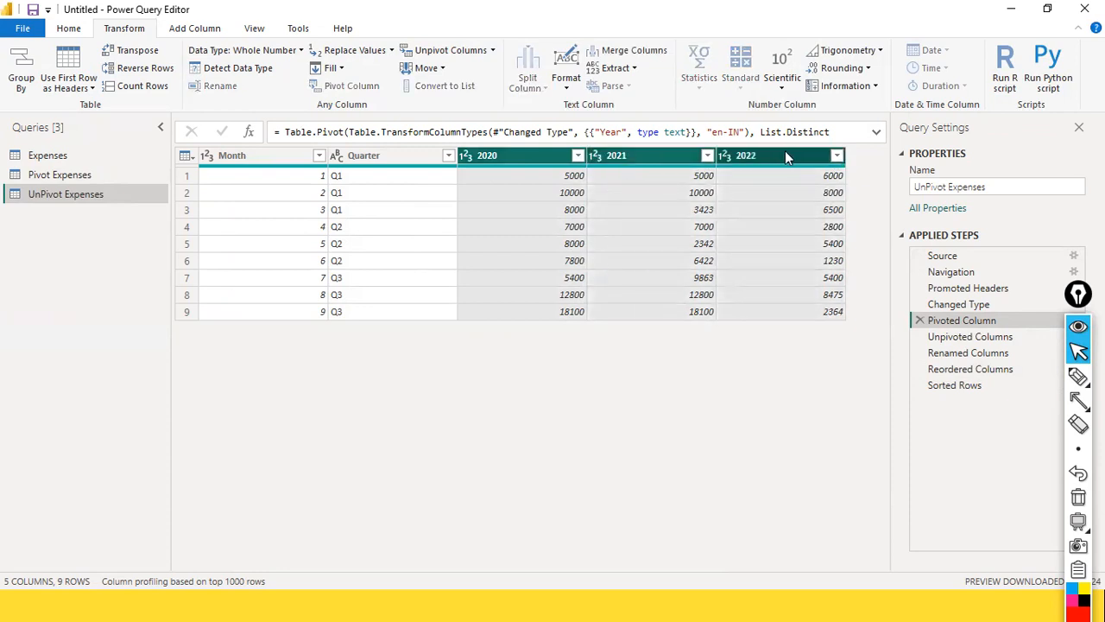
left_click(262, 158, "ctrl")
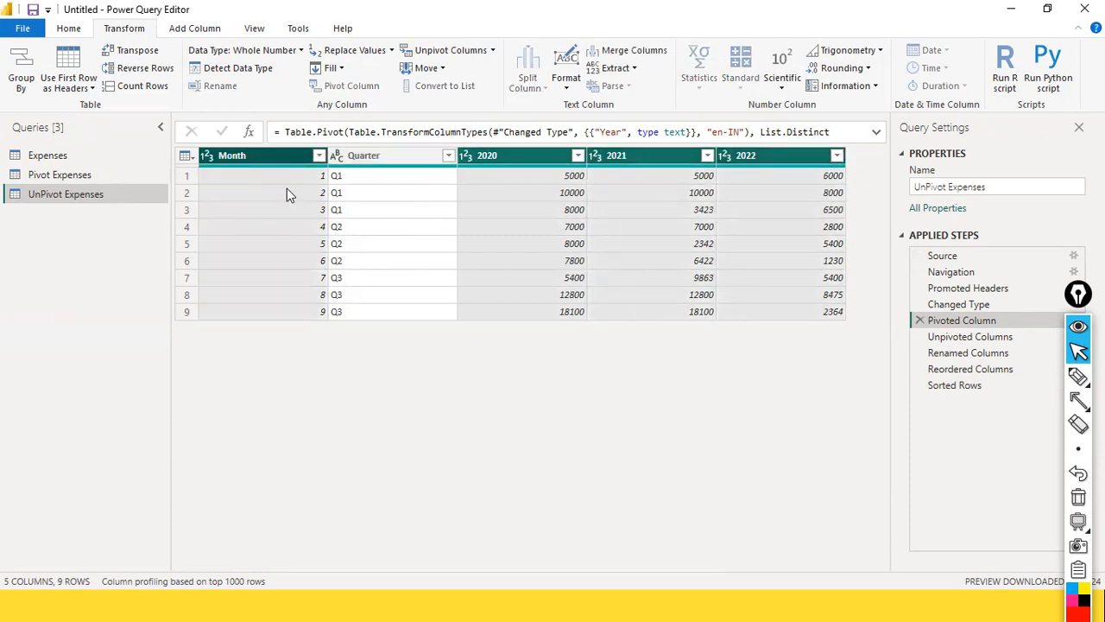
left_click(253, 160, "ctrl")
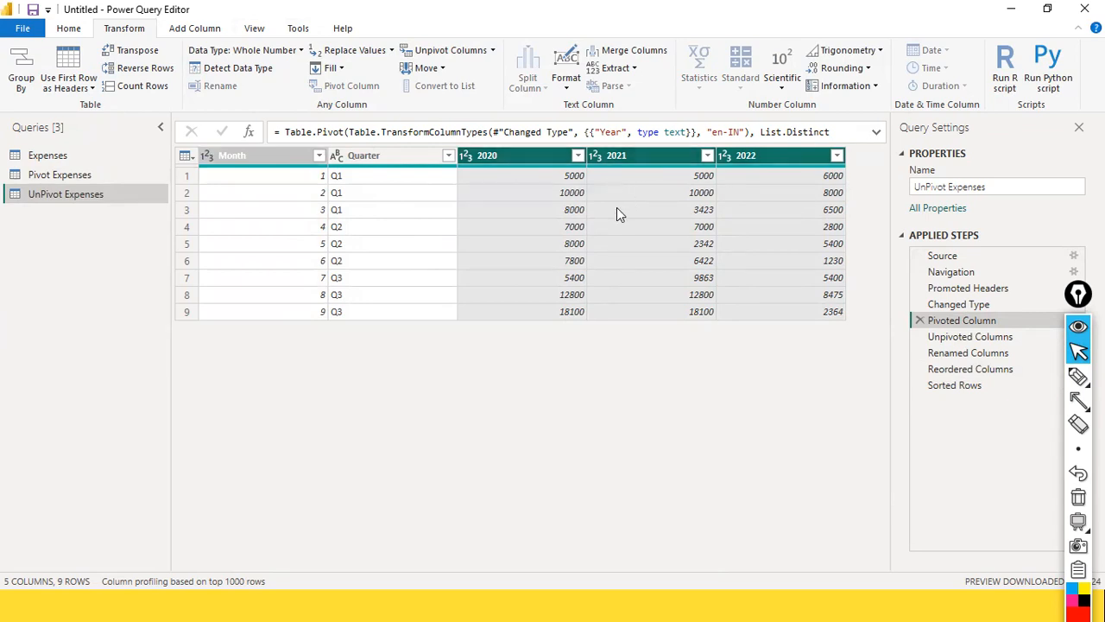
Step: Remove and re-add the 2021 column in the multi-selection, and view the Unpivoted Columns applied step of the UnPivot Expenses query
left_click(653, 165, "ctrl")
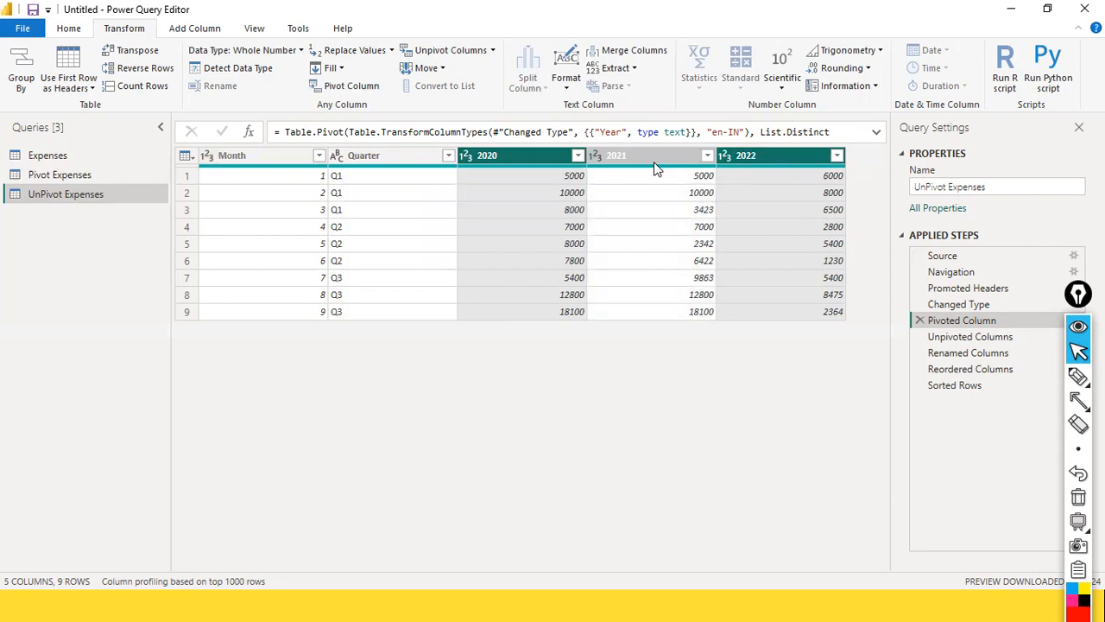
left_click(654, 164, "ctrl")
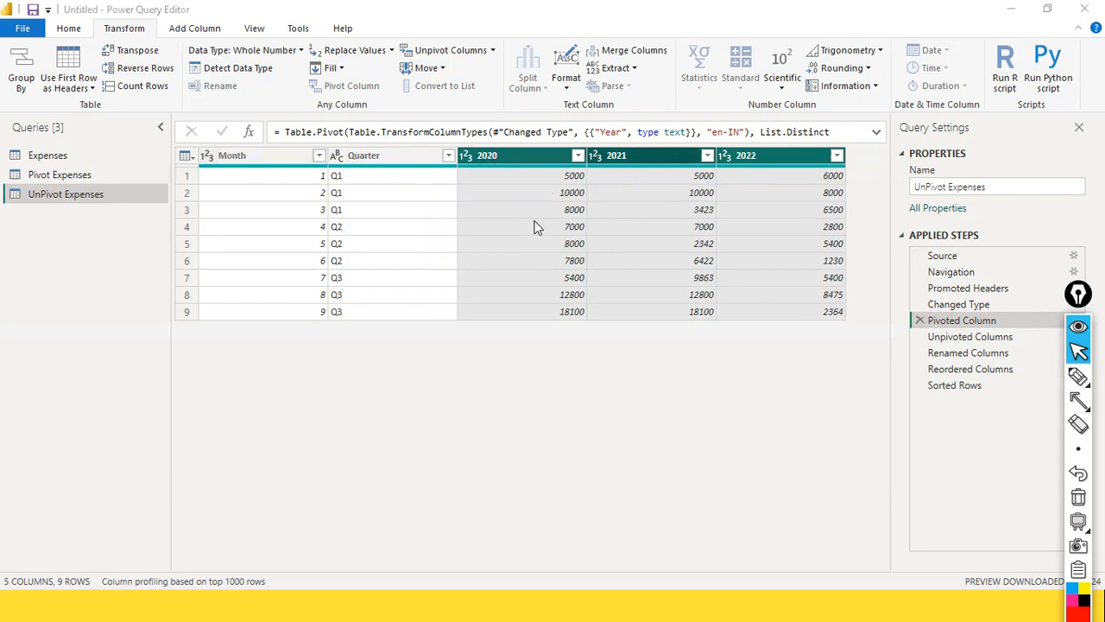
left_click(980, 338)
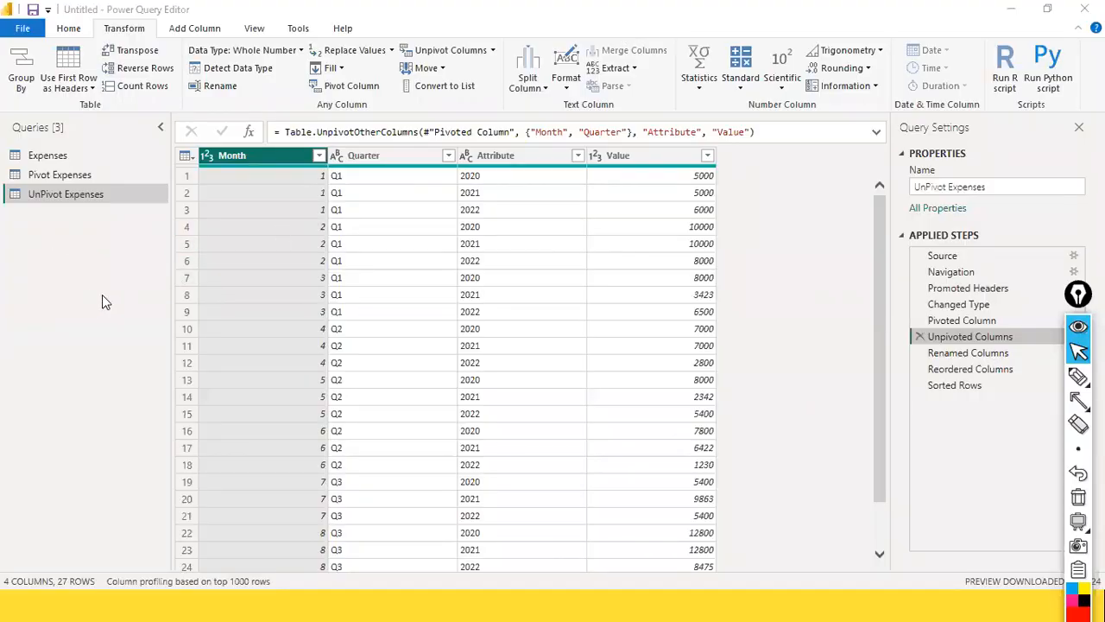
Step: Compare the tables of the Expenses, Pivot Expenses and UnPivot Expenses queries, finishing on UnPivot Expenses
left_click(48, 157)
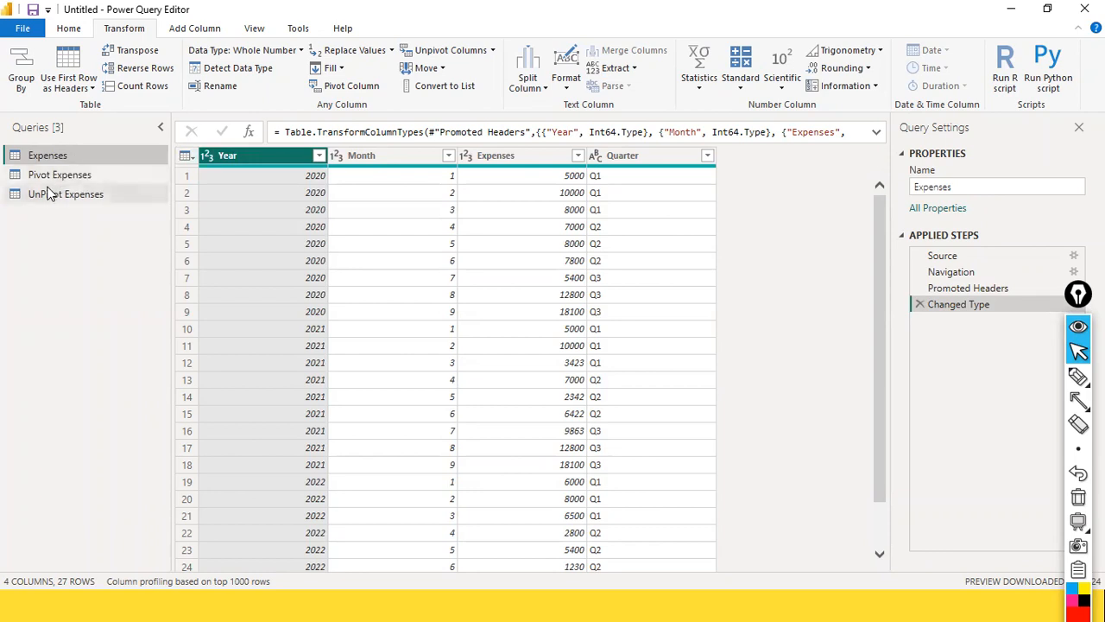
left_click(43, 175)
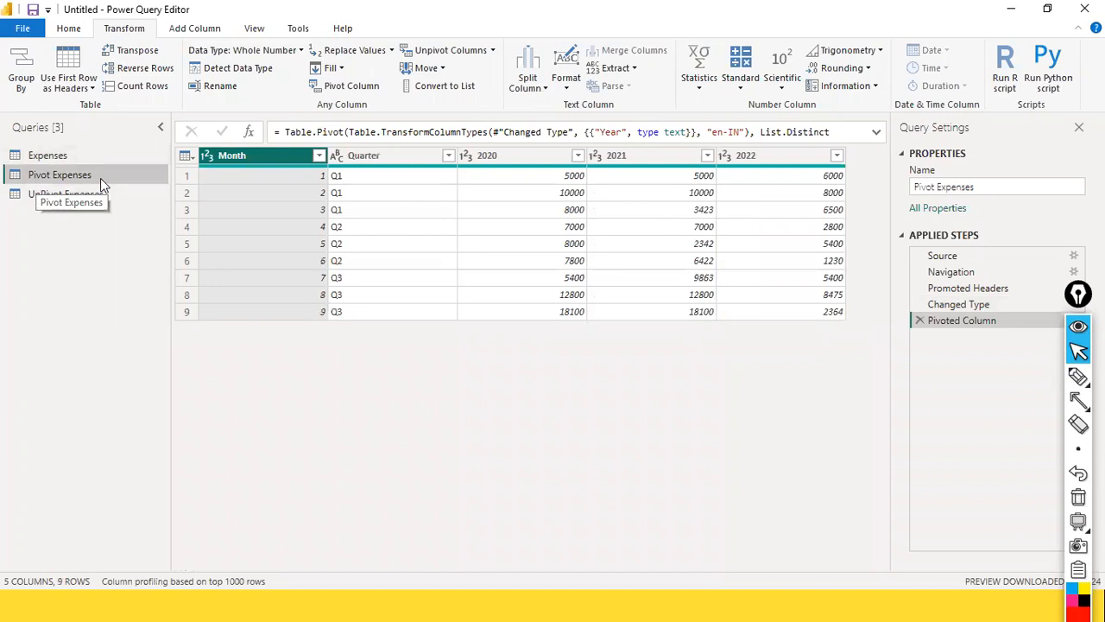
left_click(45, 158)
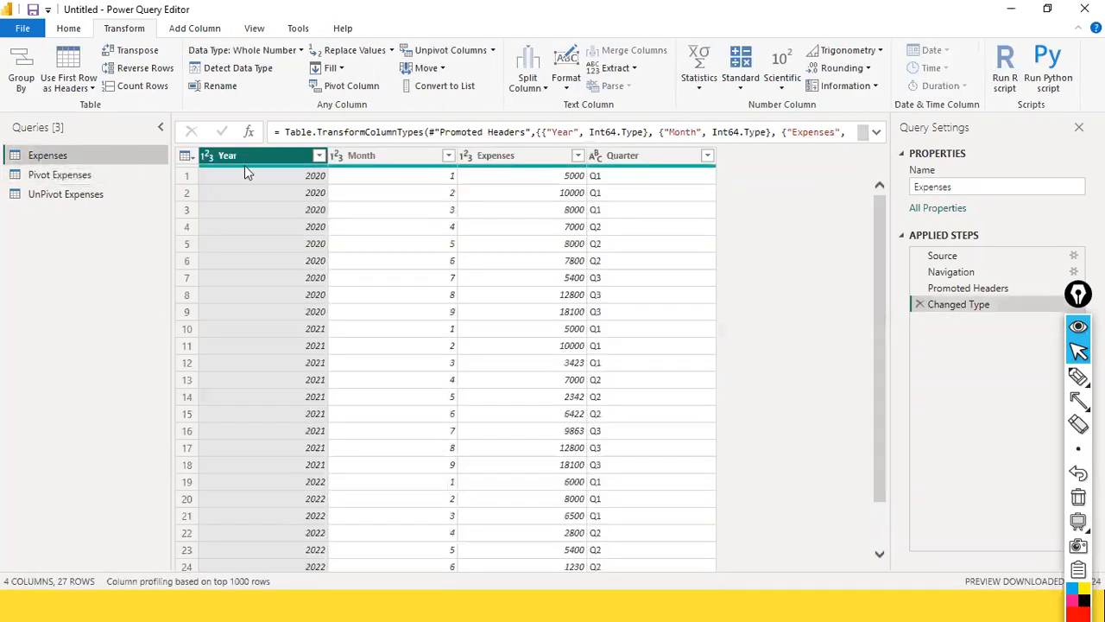
left_click(120, 174)
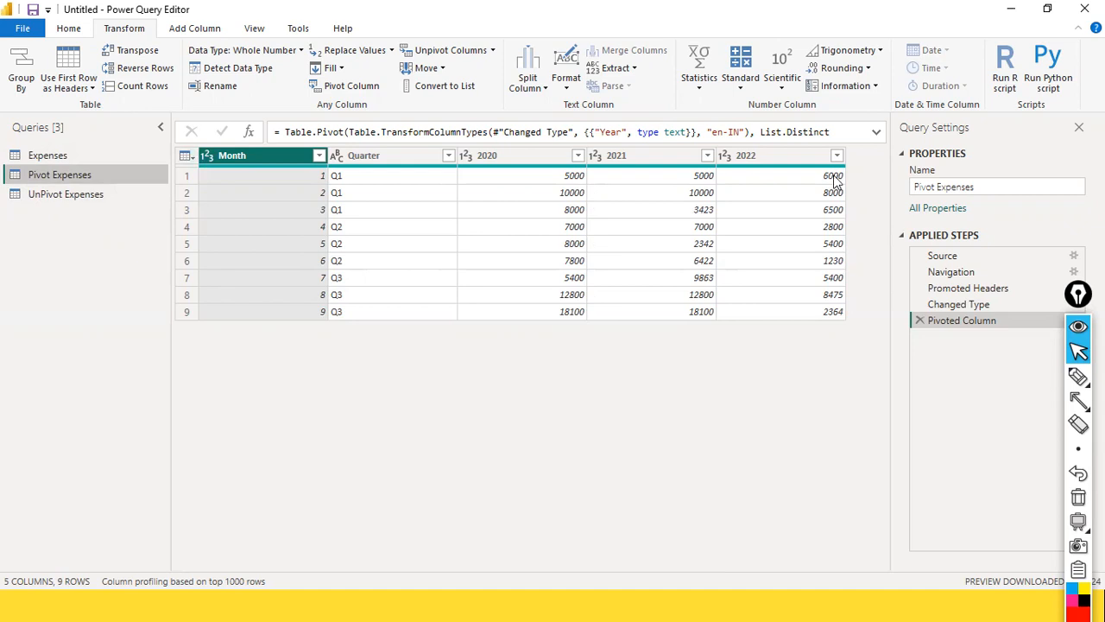
left_click(97, 198)
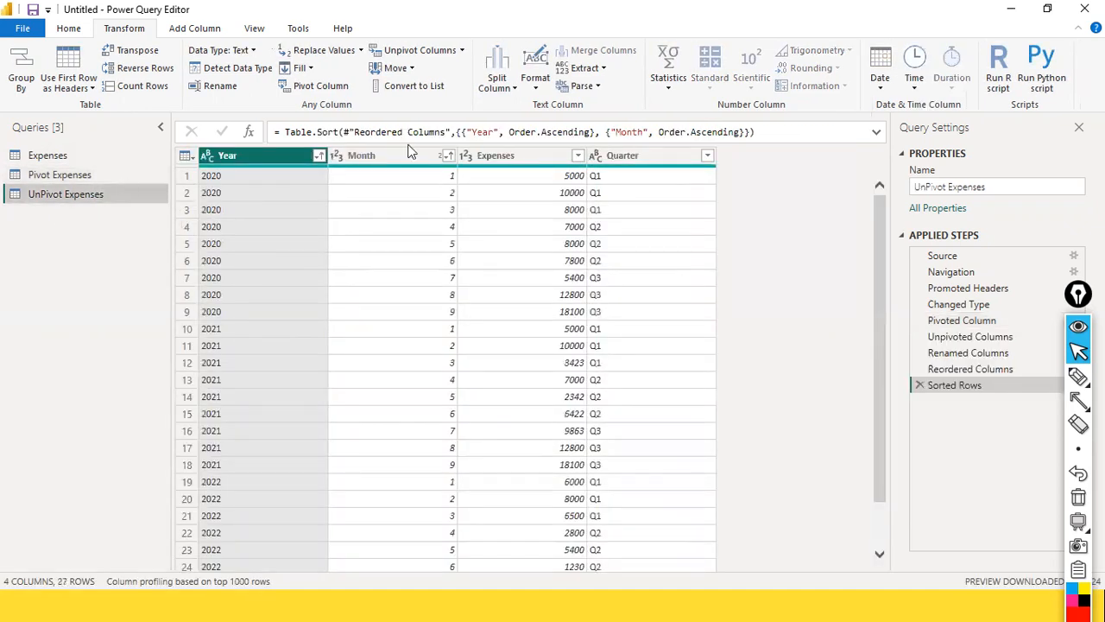
left_click(78, 174)
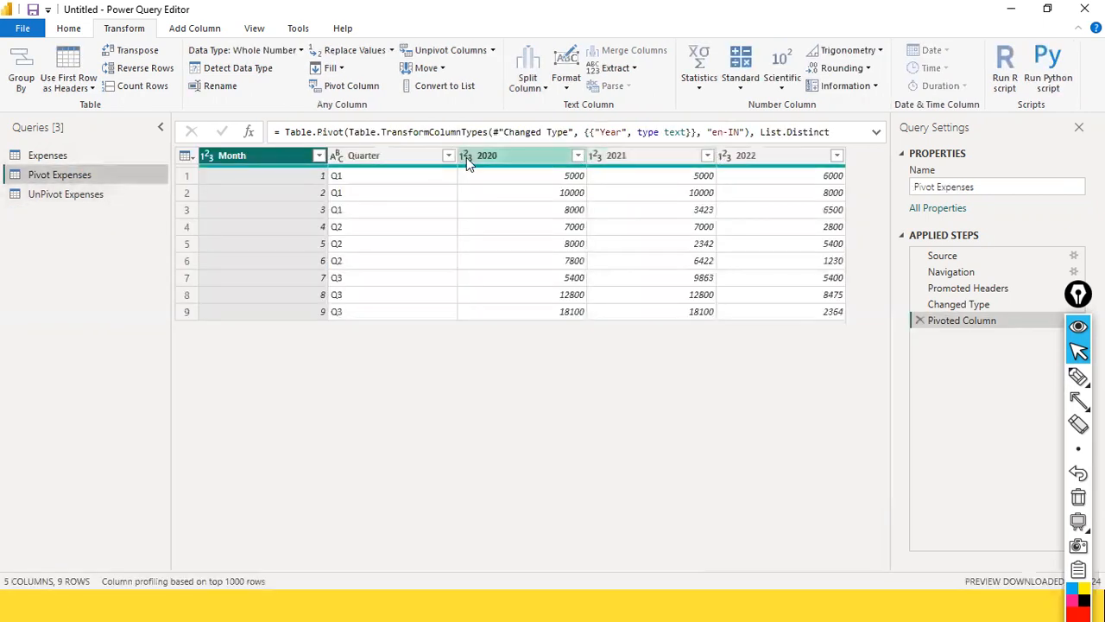
left_click(78, 196)
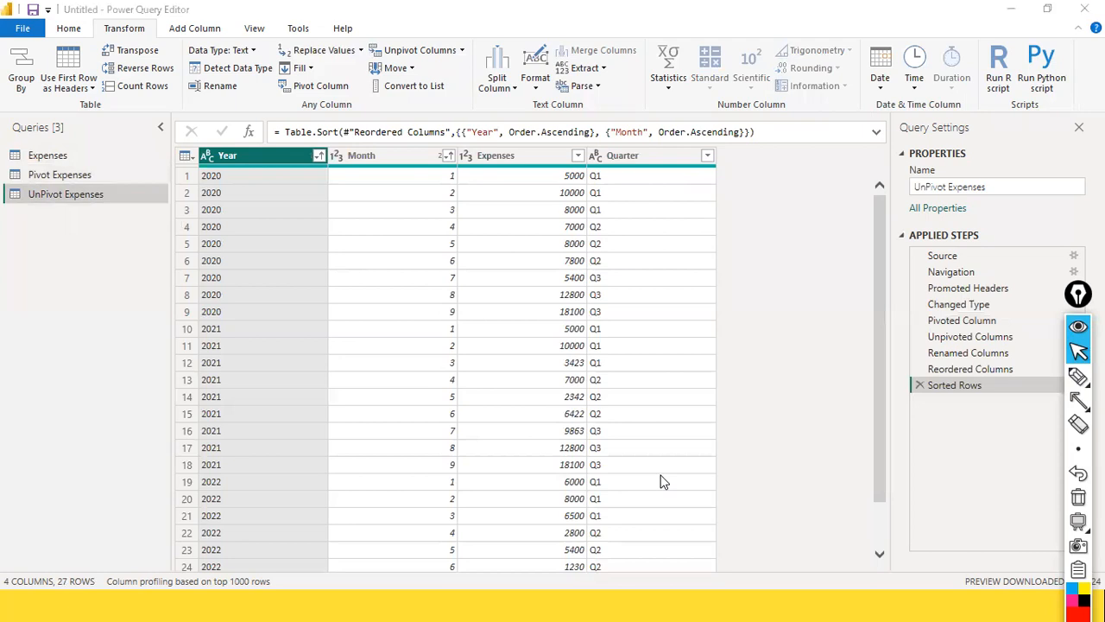
Step: Review the available unpivot options and switch to the Pivot Expenses query
left_click(462, 52)
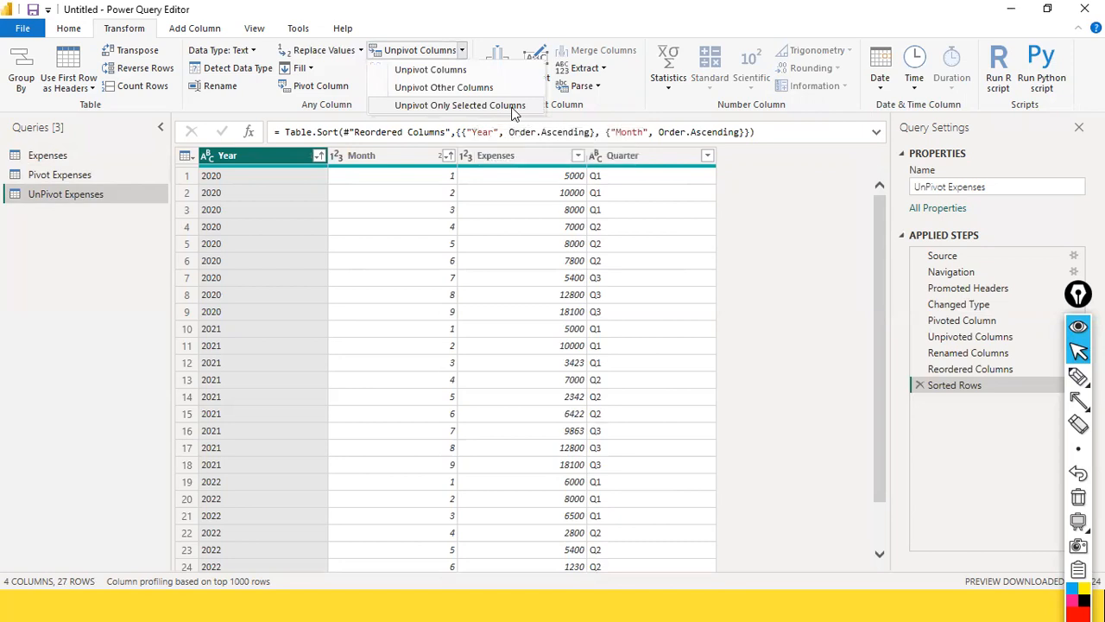
left_click(83, 177)
left_click(81, 175)
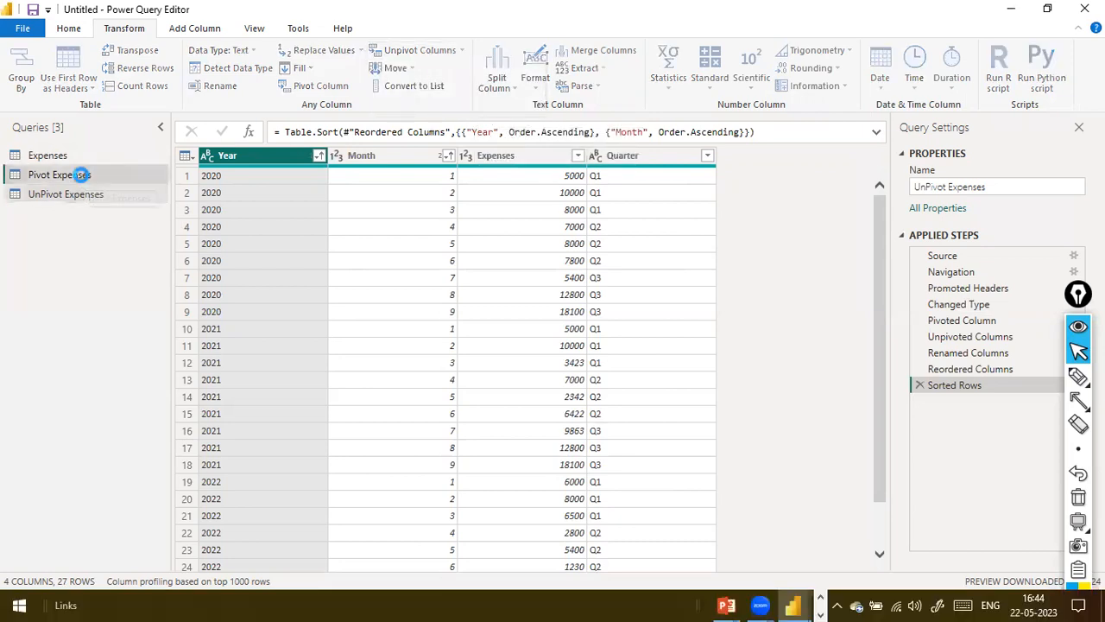
right_click(81, 176)
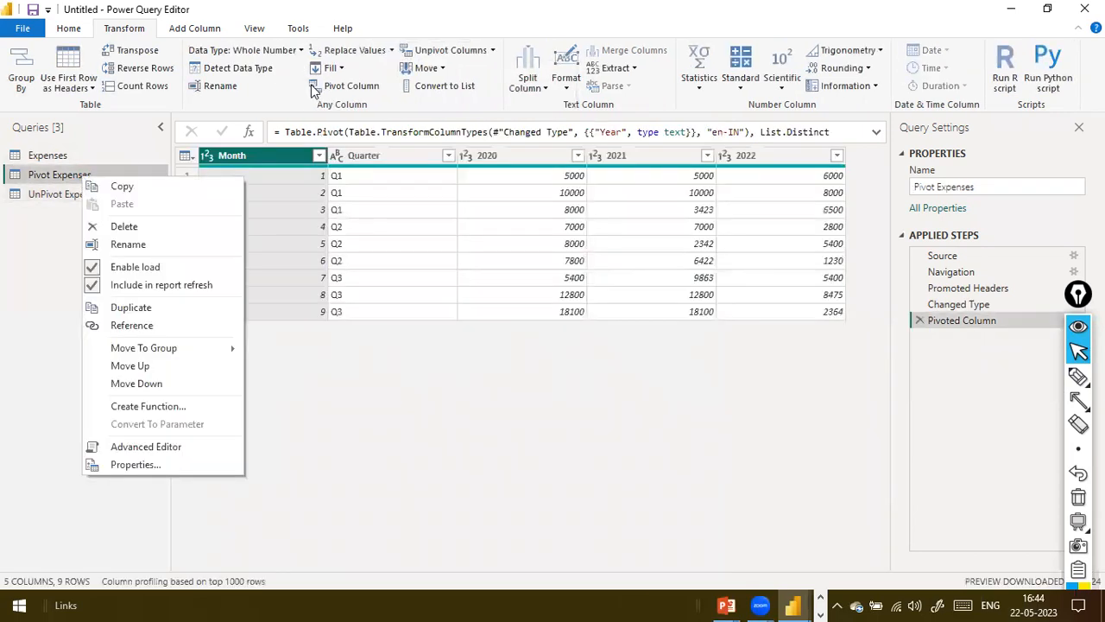
left_click(407, 3)
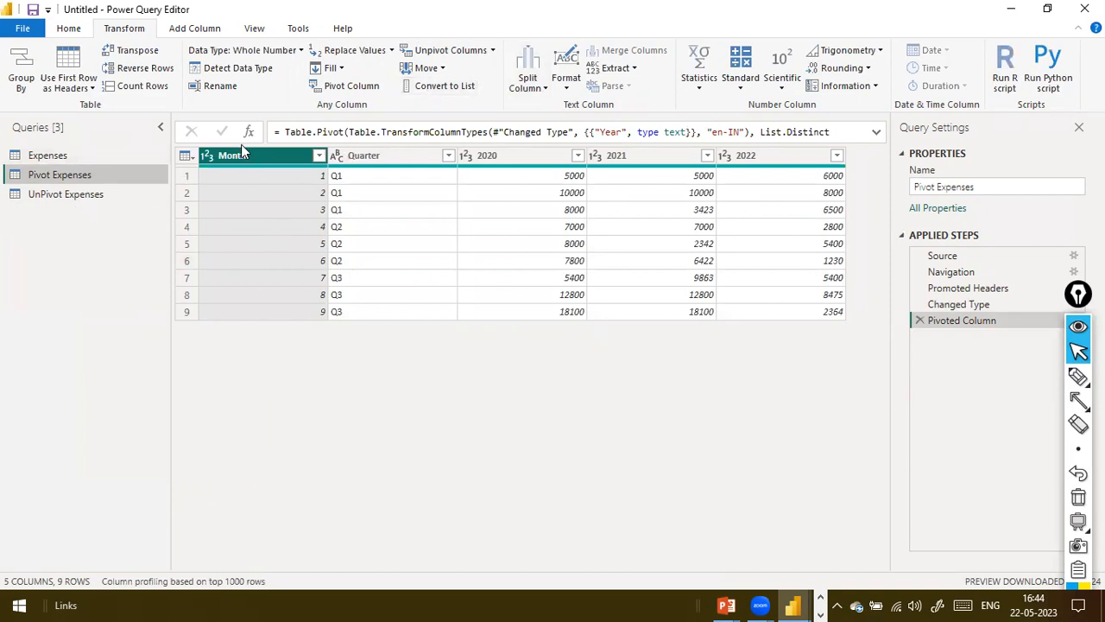
left_click(493, 52)
left_click(526, 31)
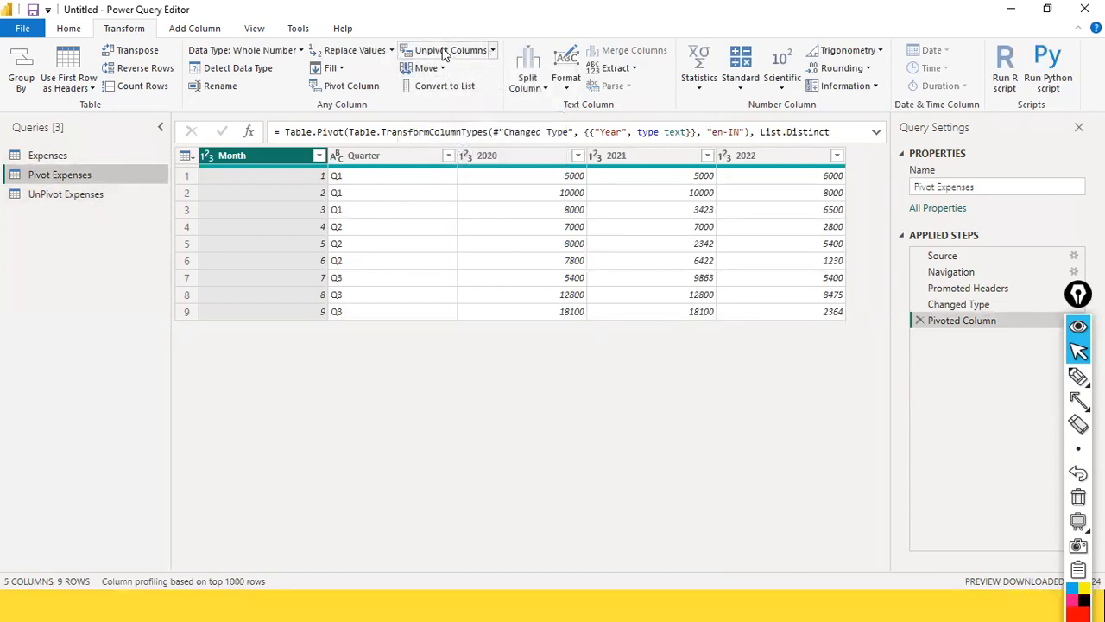
Step: Try to unpivot the Month column of the Pivot Expenses query and remove the resulting Attribute and Value columns
left_click(493, 52)
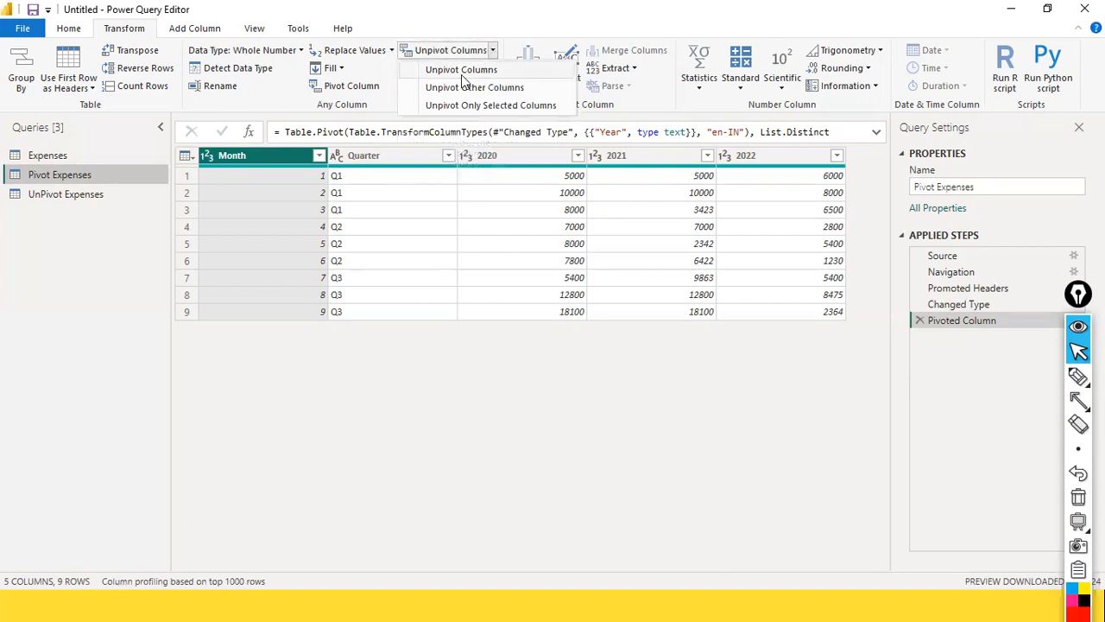
left_click(473, 70)
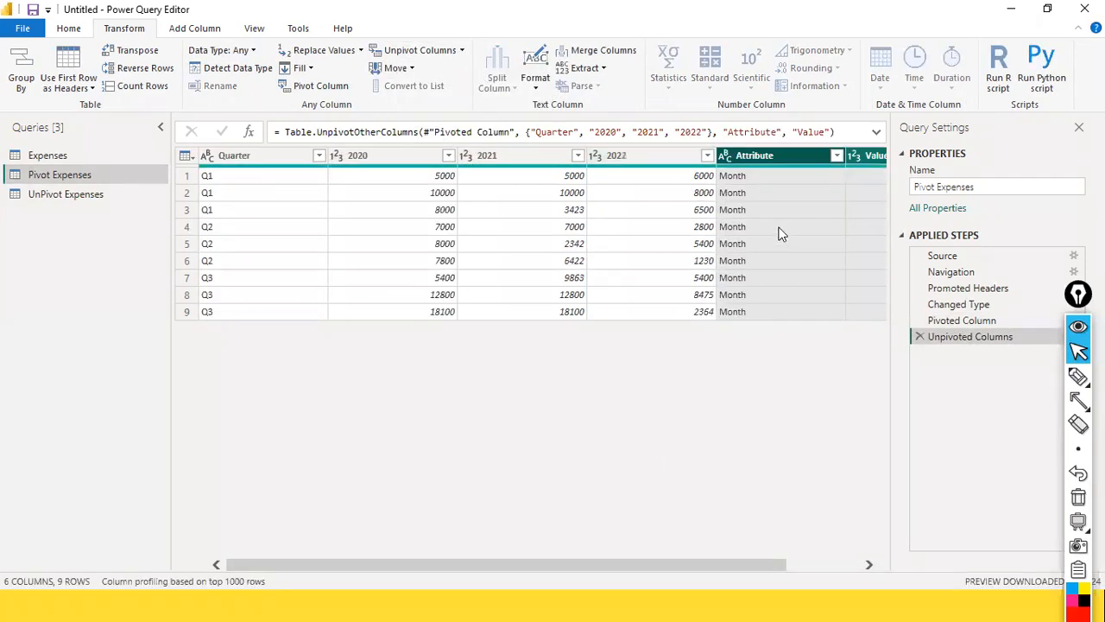
right_click(794, 166)
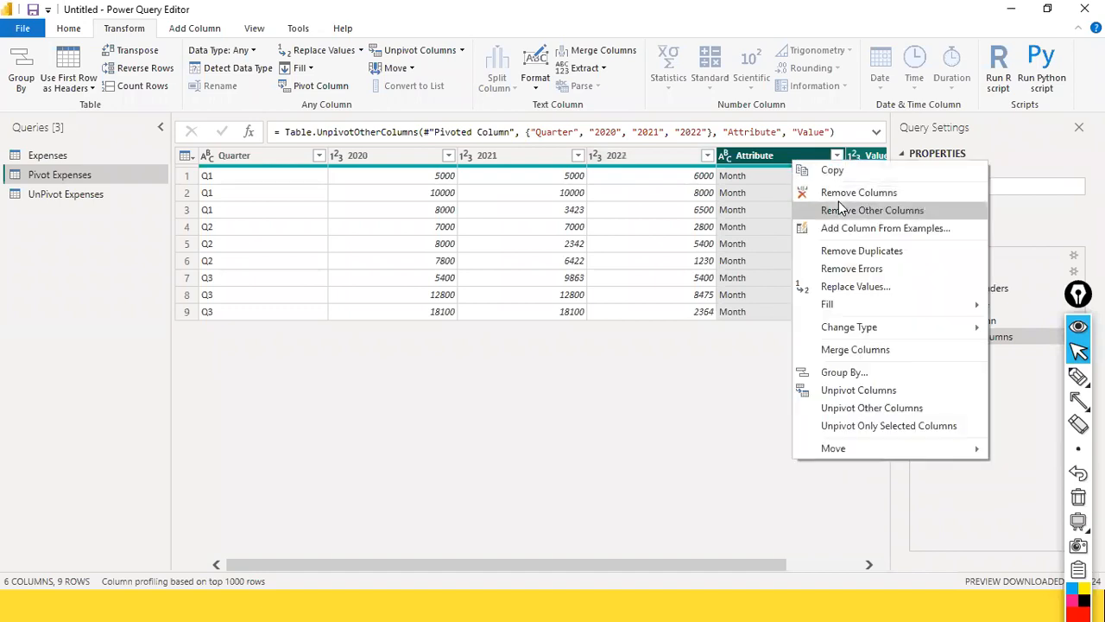
left_click(845, 190)
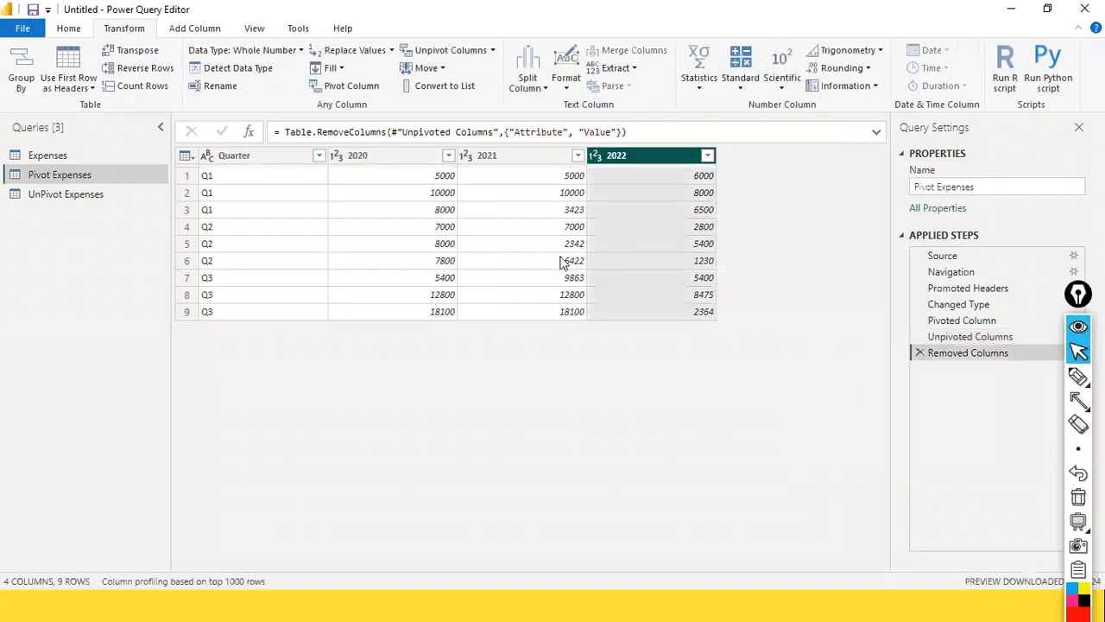
Step: Select the 2020, 2021 and 2022 columns together and examine what the unpivot options do, without applying any
left_click(409, 156)
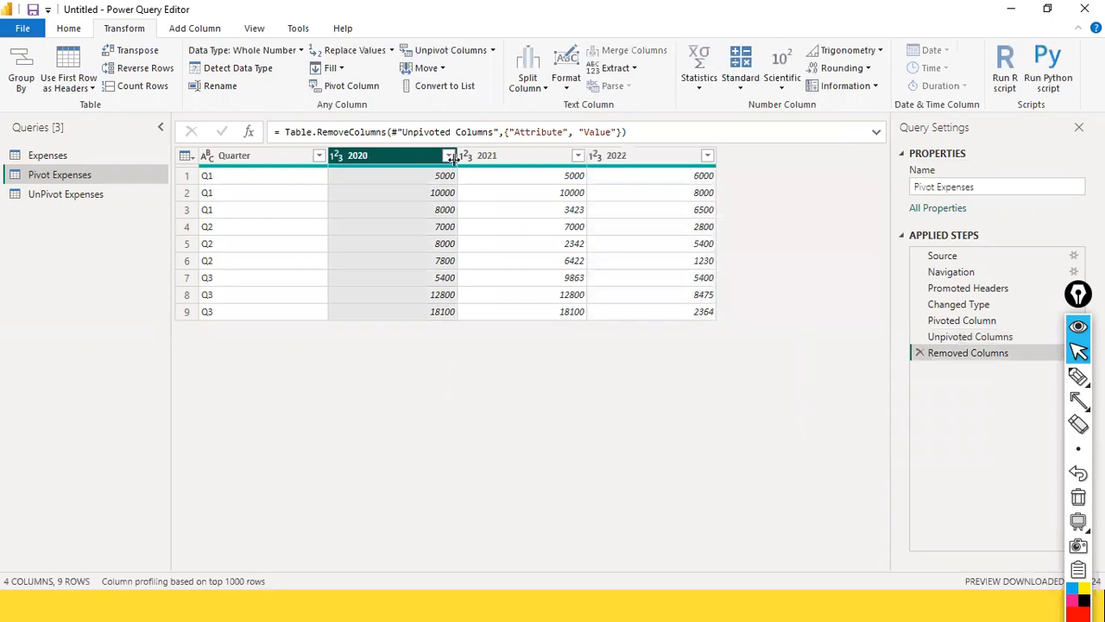
left_click(518, 156, "ctrl")
left_click(649, 159, "ctrl")
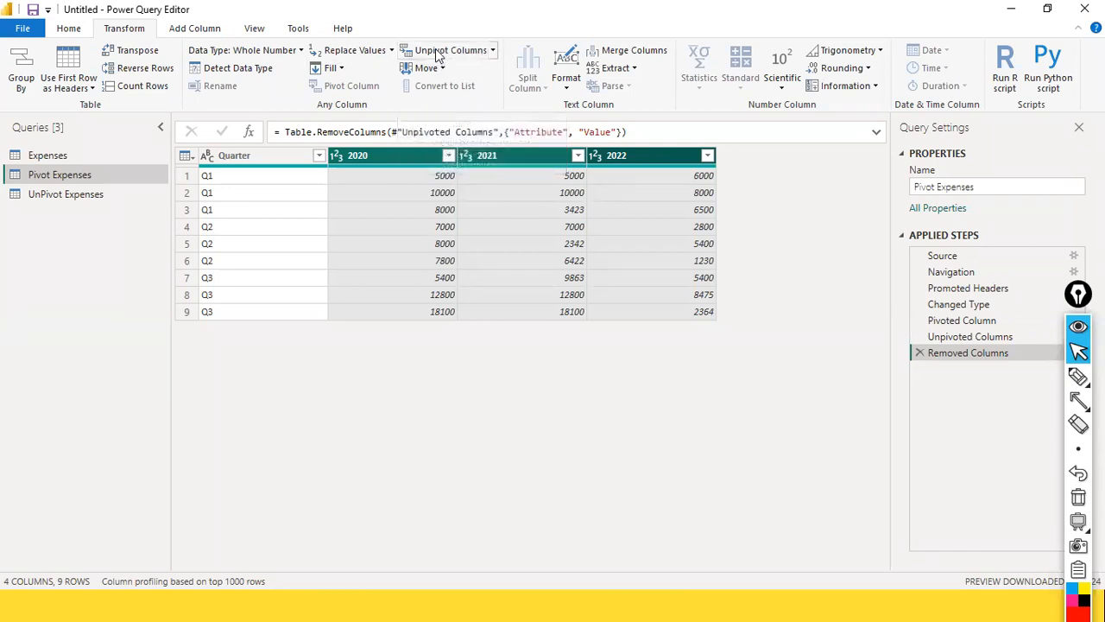
left_click(493, 54)
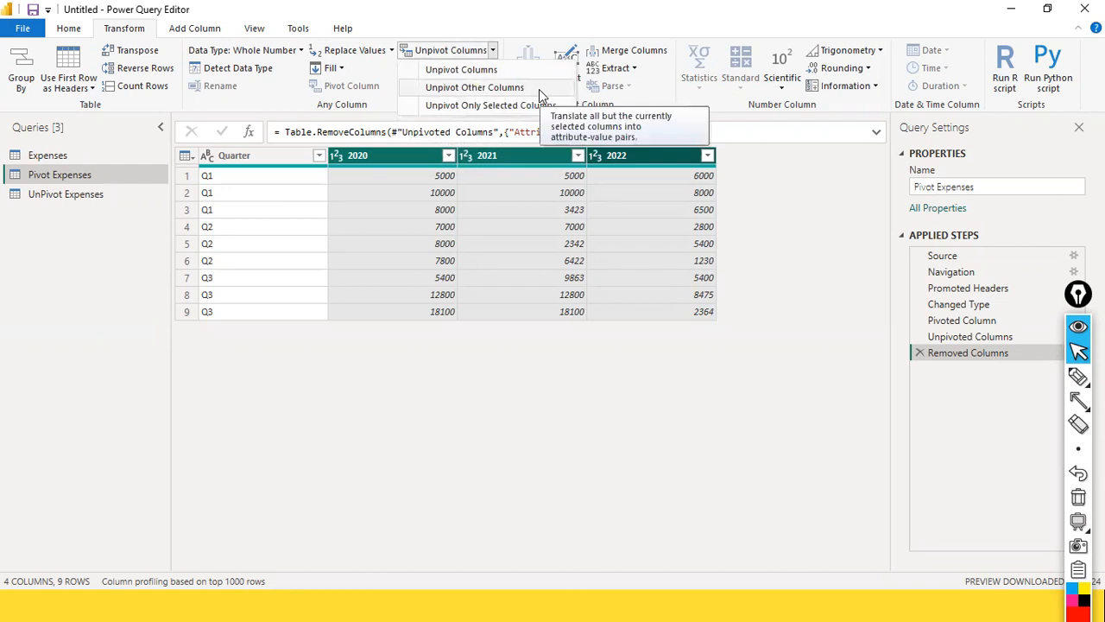
left_click(684, 356)
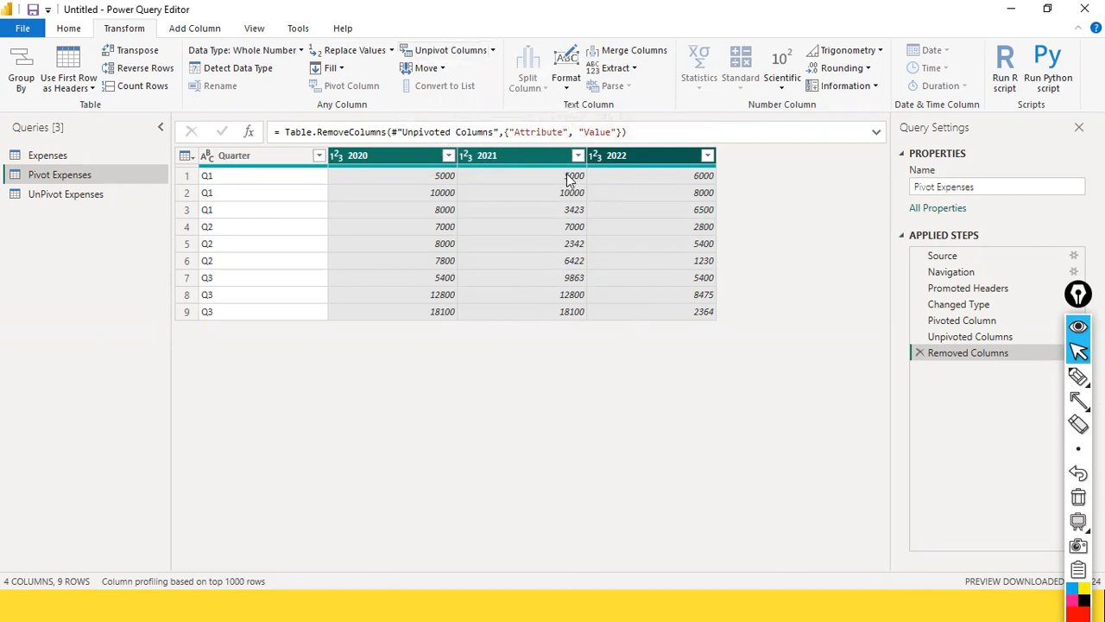
Step: Demonstrate adding and removing the 2020, 2021 and 2022 columns from a multi-selection, ending with no column selected
left_click(646, 155, "ctrl")
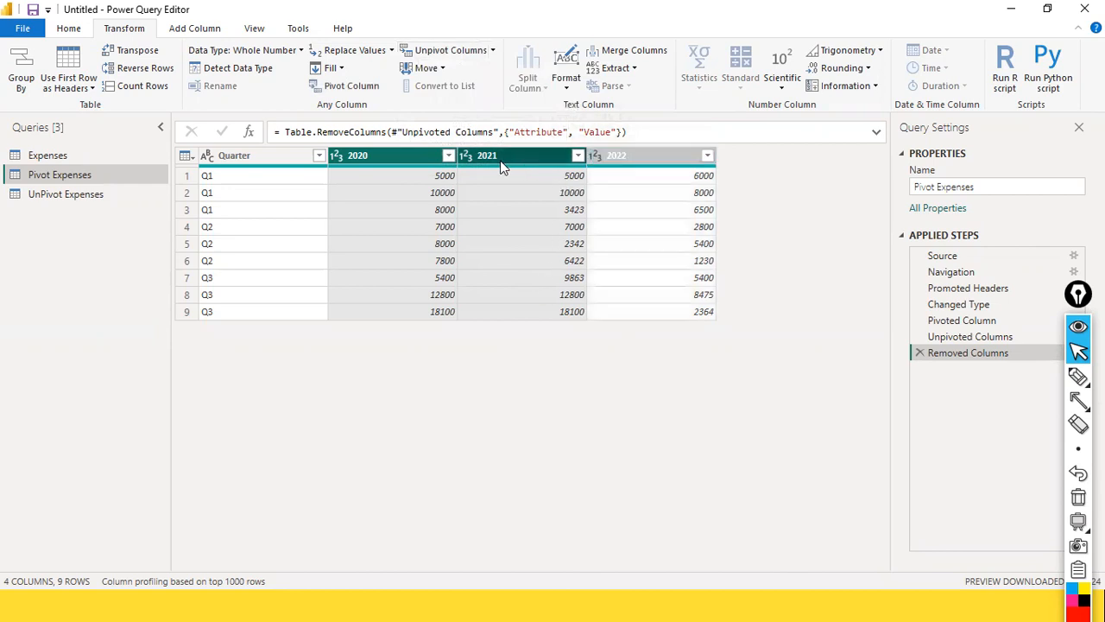
left_click(523, 161, "ctrl")
left_click(386, 164, "ctrl")
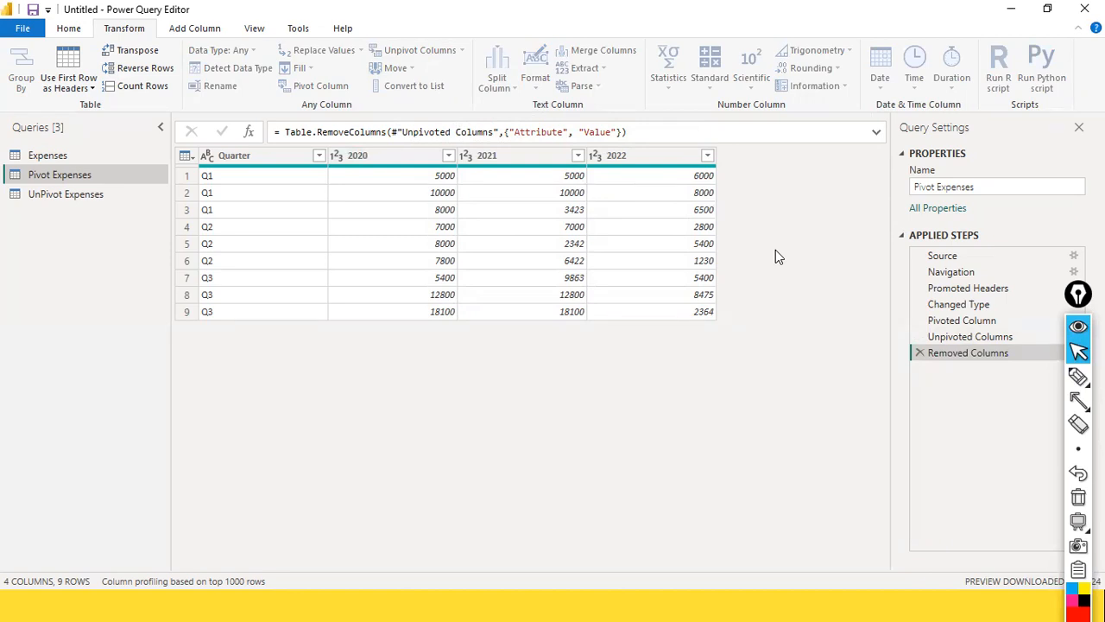
left_click(354, 157)
left_click(486, 155, "ctrl")
left_click(612, 173)
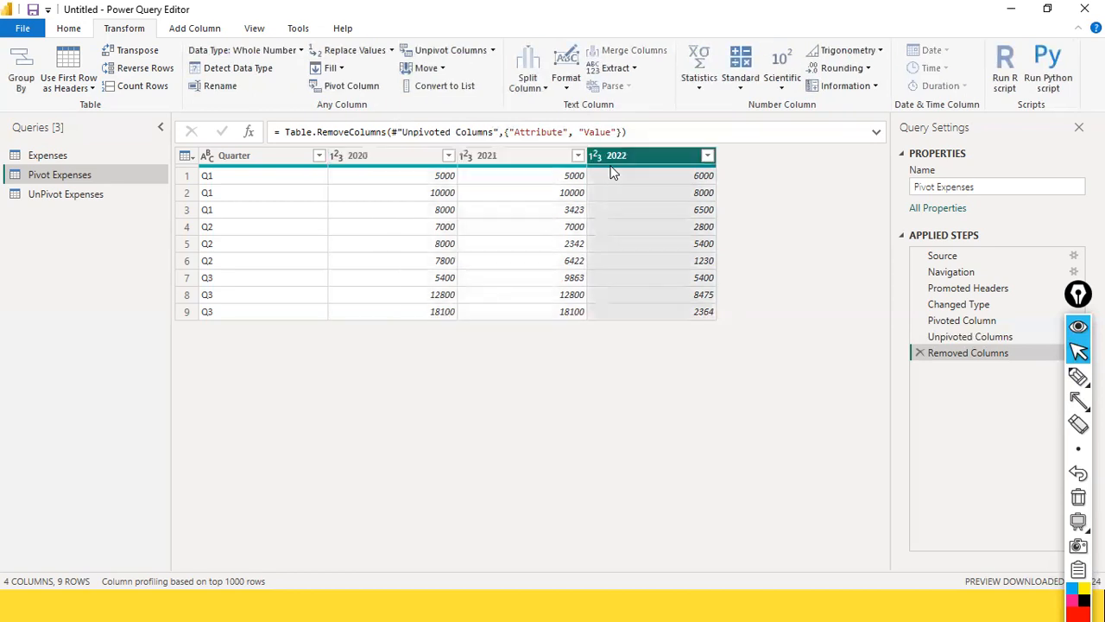
left_click(496, 156, "ctrl")
left_click(348, 164, "ctrl")
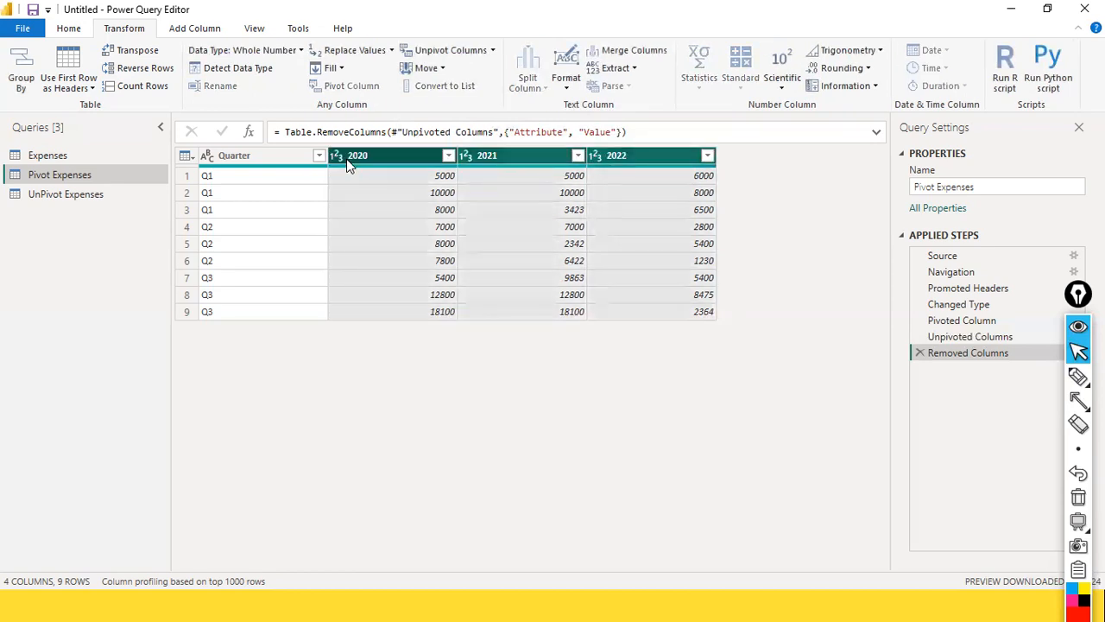
left_click(500, 157, "ctrl")
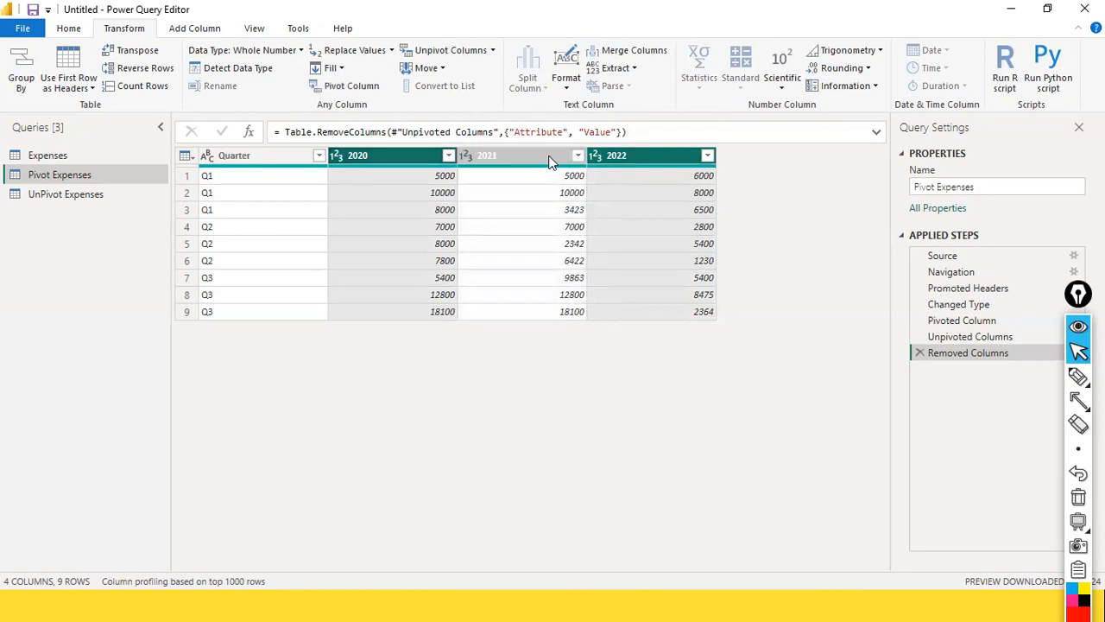
left_click(493, 157, "ctrl")
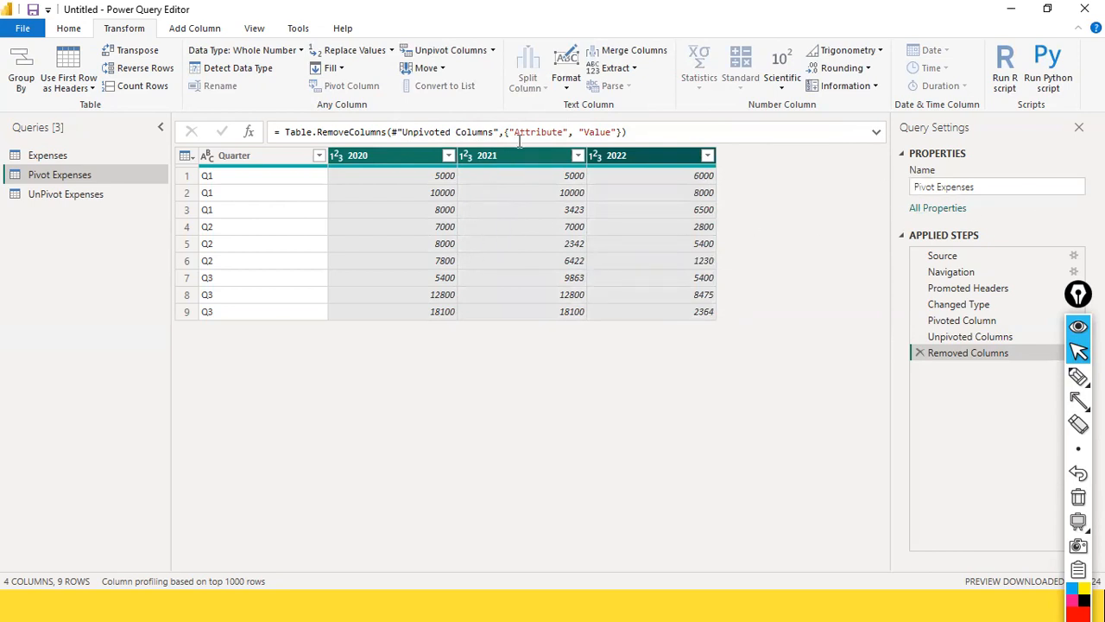
left_click(640, 157)
left_click(640, 158, "ctrl")
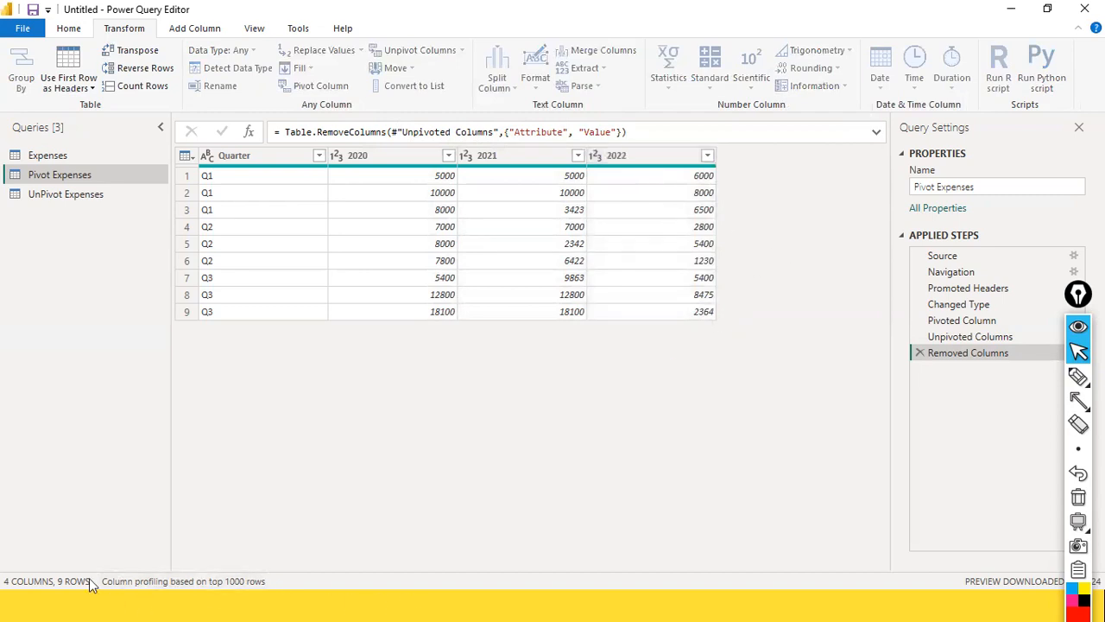
Step: Review the Pivoted Column and Unpivoted Columns applied steps of the Pivot Expenses query and delete the Unpivoted Columns step
left_click(276, 161)
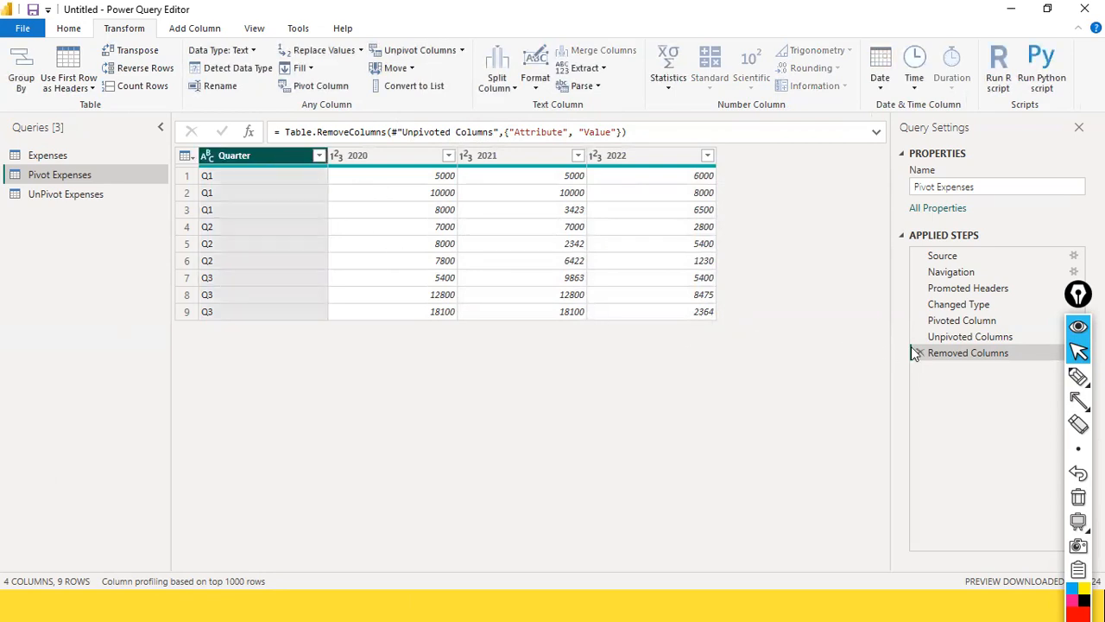
left_click(948, 330)
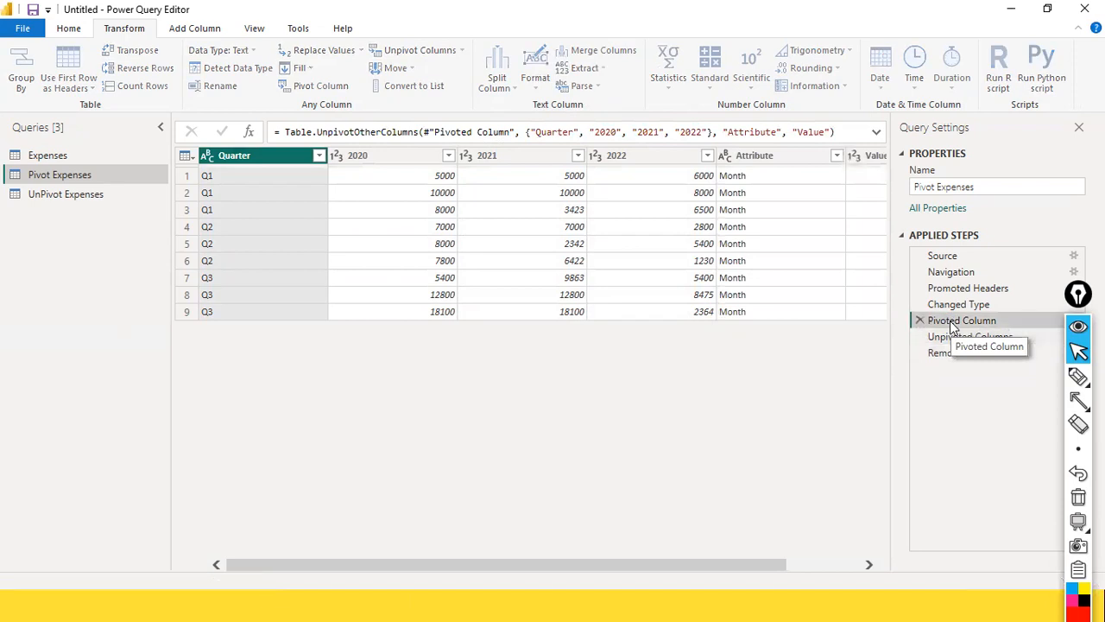
left_click(953, 322)
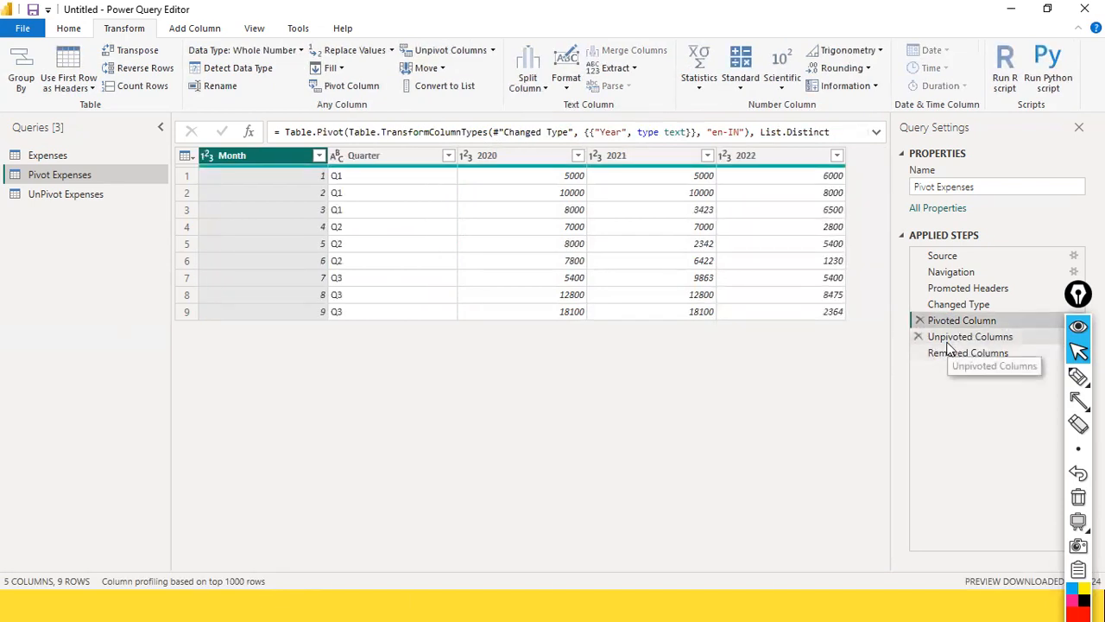
left_click(937, 339)
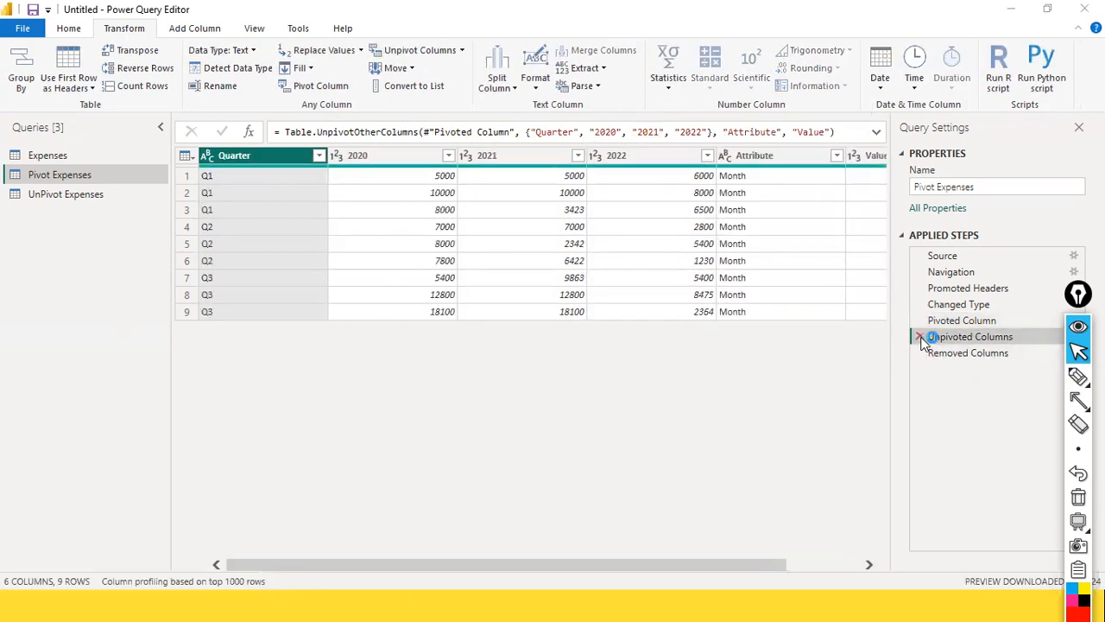
left_click(920, 337)
left_click(628, 337)
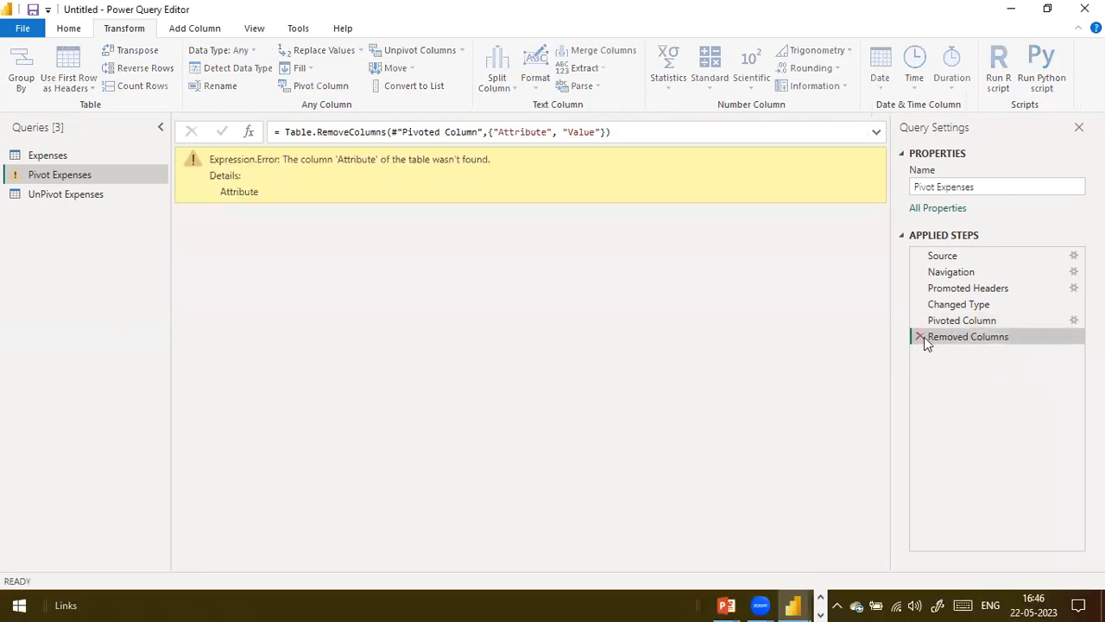
Step: Delete the Removed Columns step of the Pivot Expenses query and remove the Quarter column from the pivoted table
left_click(922, 337)
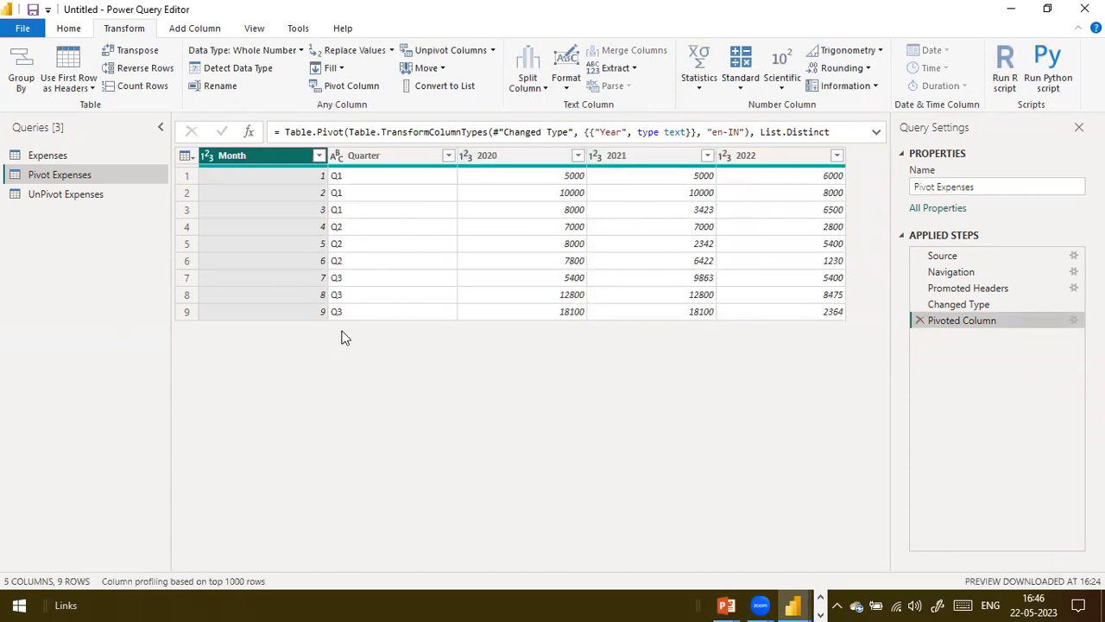
left_click(393, 174)
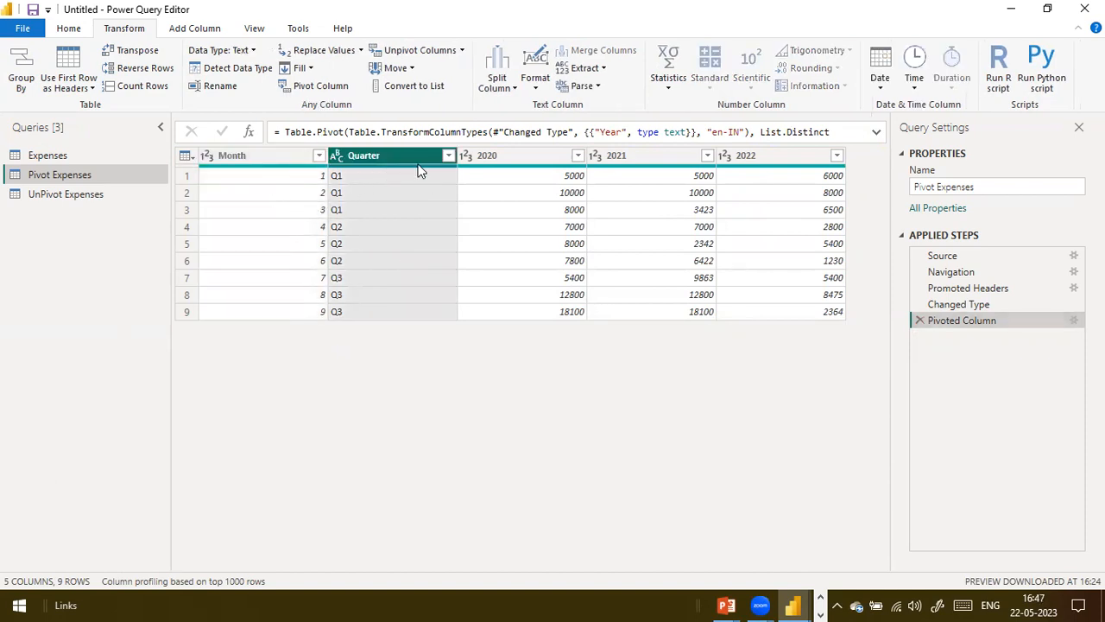
right_click(418, 163)
left_click(455, 185)
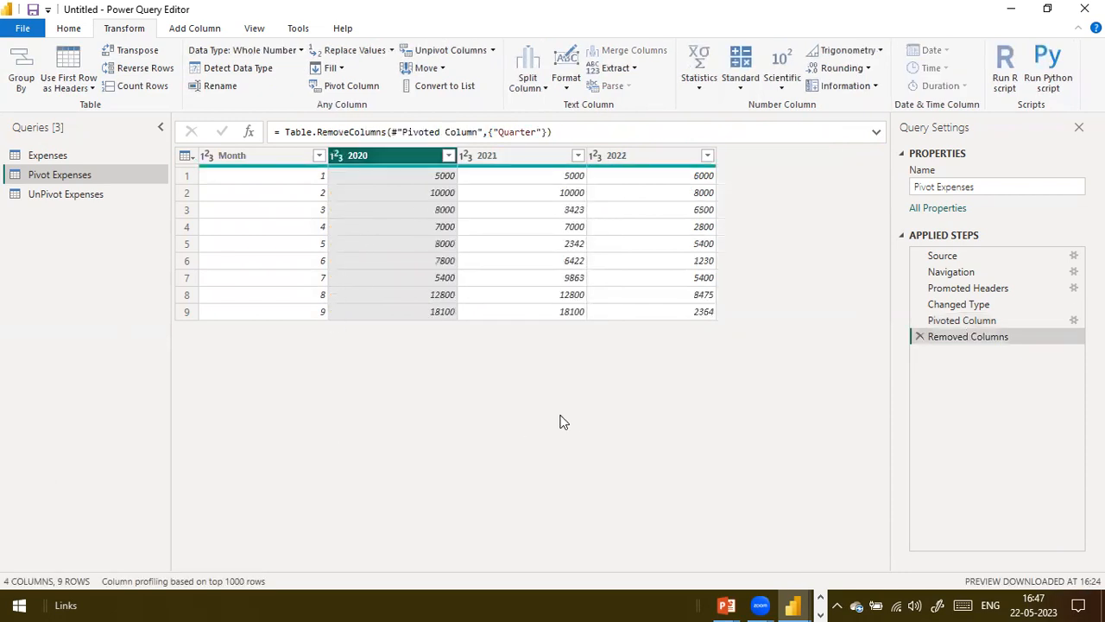
Step: Try unpivoting all columns other than Month, check the UnPivot Expenses query, and delete the Unpivoted Other Columns step from Pivot Expenses
left_click(284, 163)
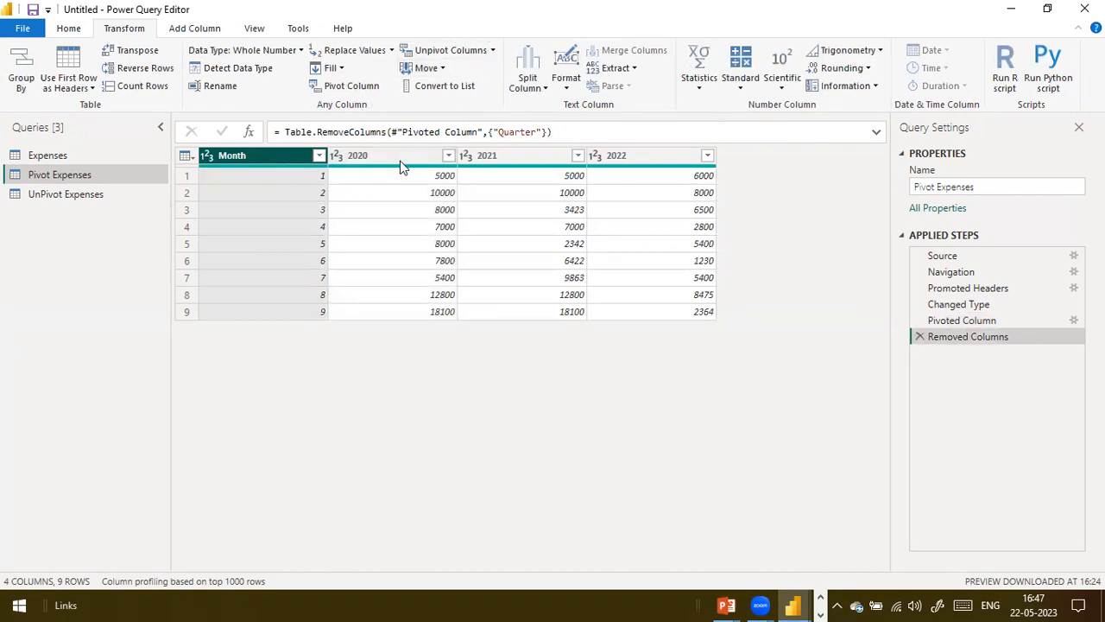
left_click(491, 52)
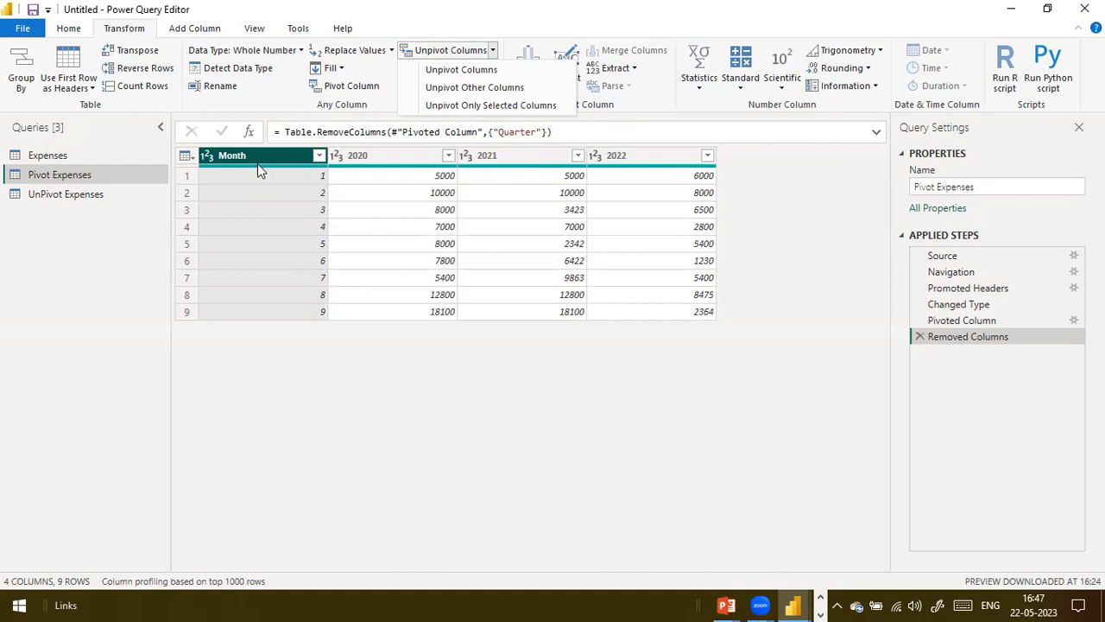
left_click(478, 88)
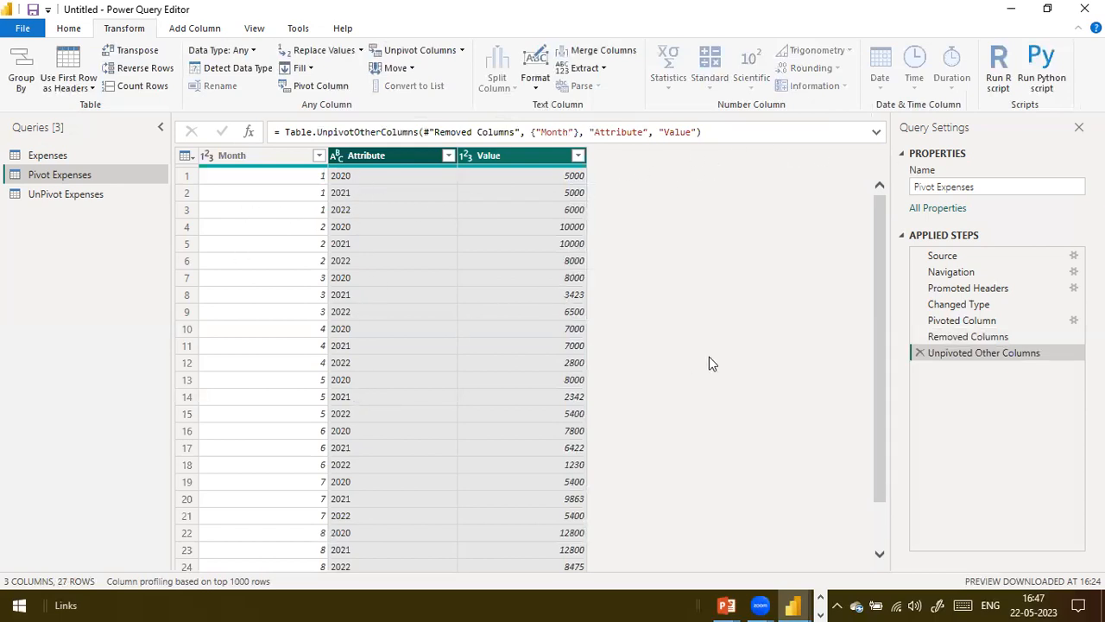
left_click(90, 198)
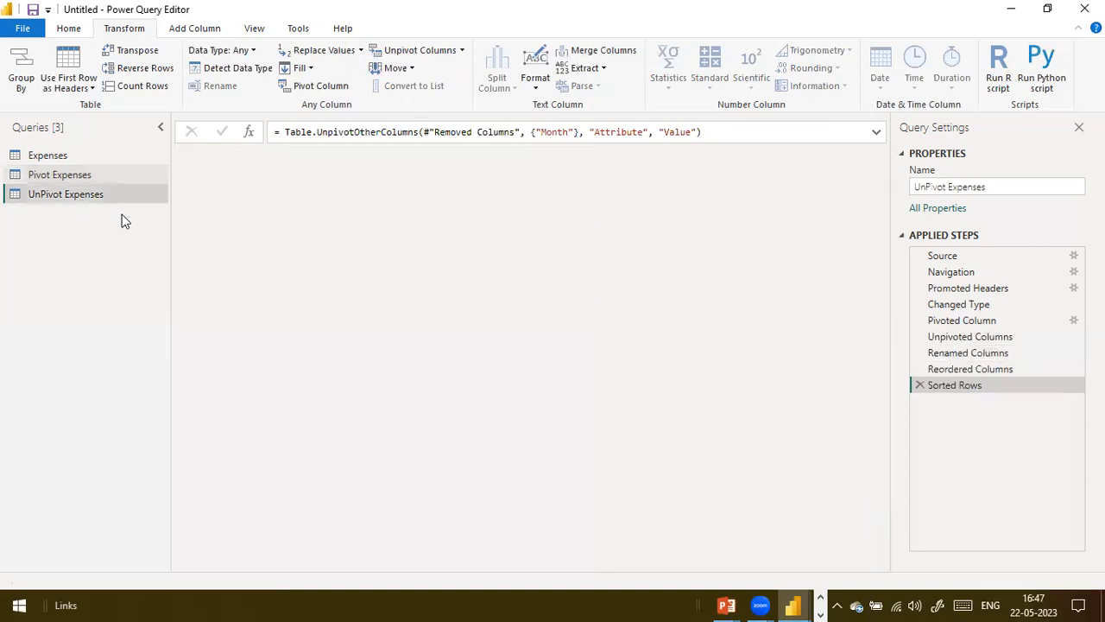
left_click(79, 176)
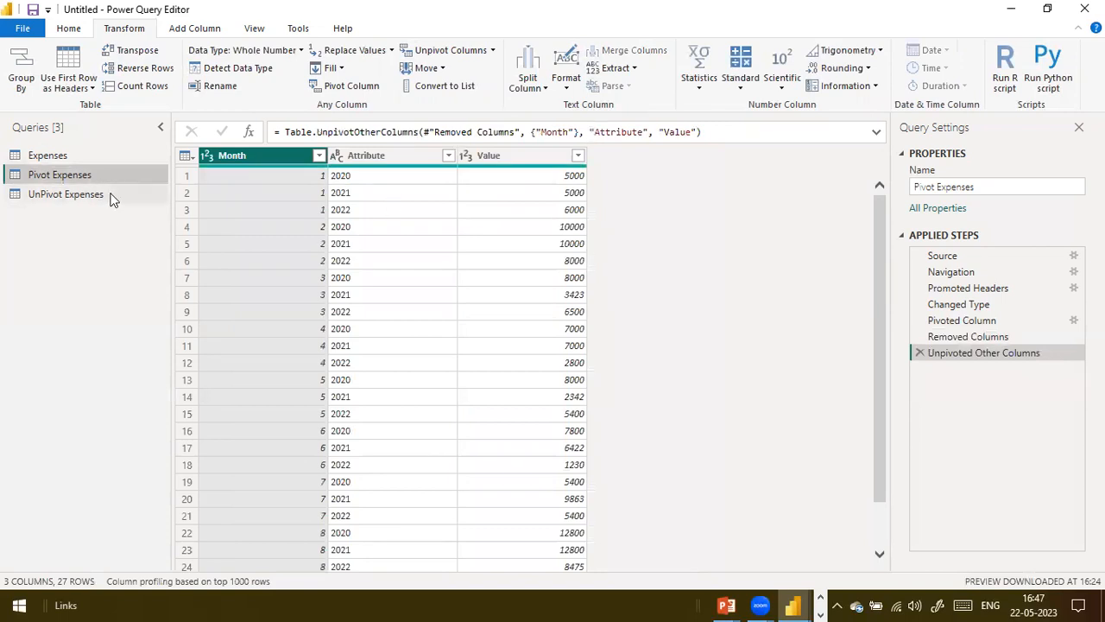
left_click(918, 352)
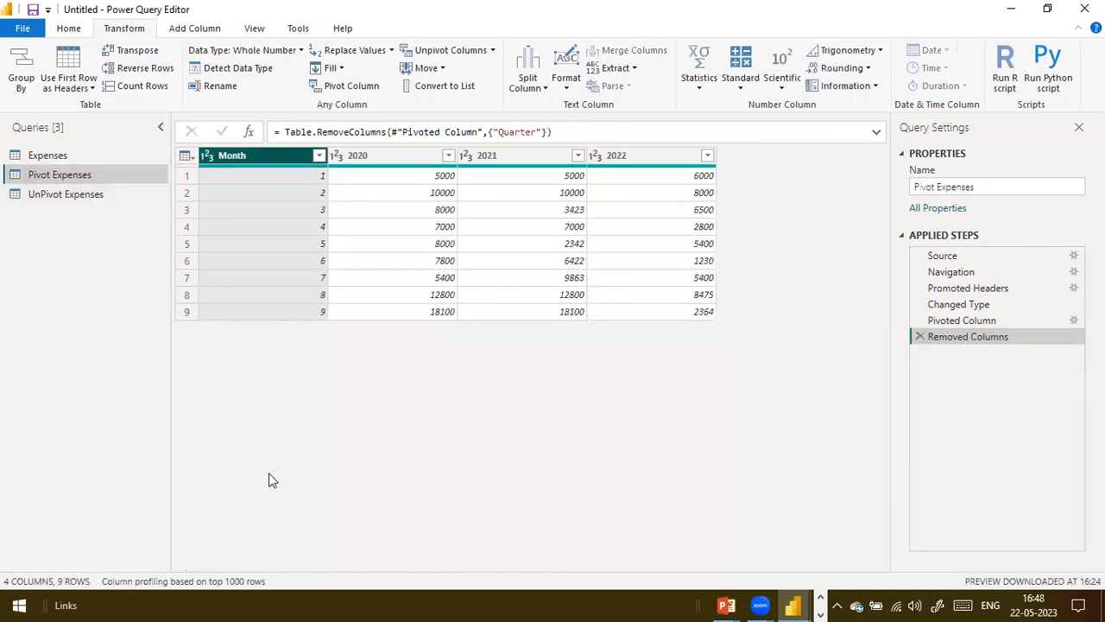
Step: Deselect the Month column and demonstrate selecting the 2020, 2021 and 2022 columns together
left_click(271, 154, "ctrl")
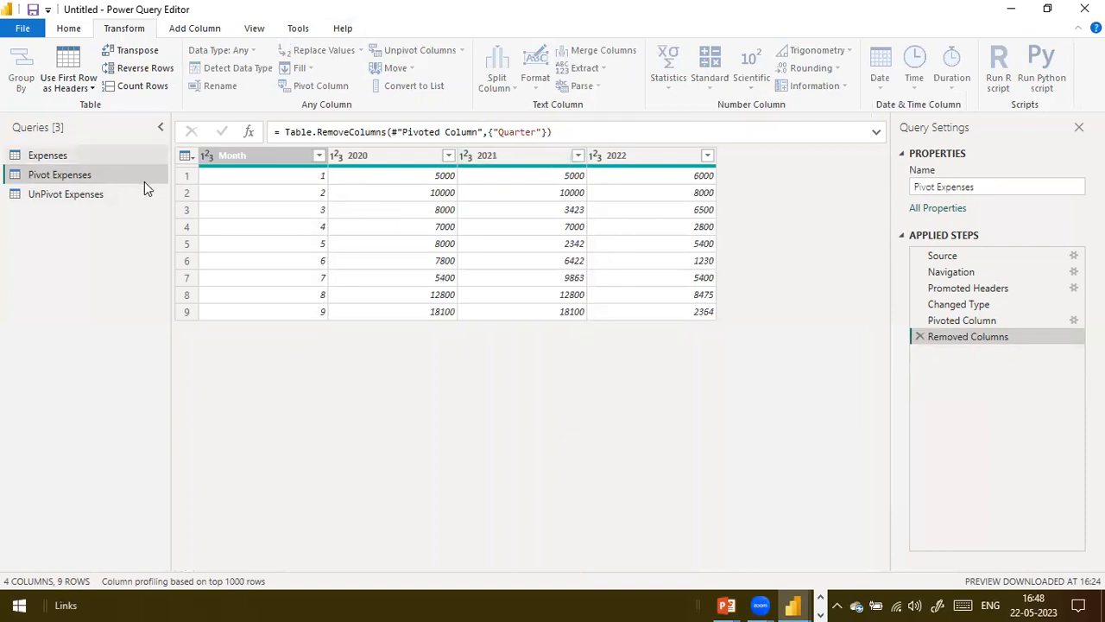
left_click(438, 161)
left_click(638, 168)
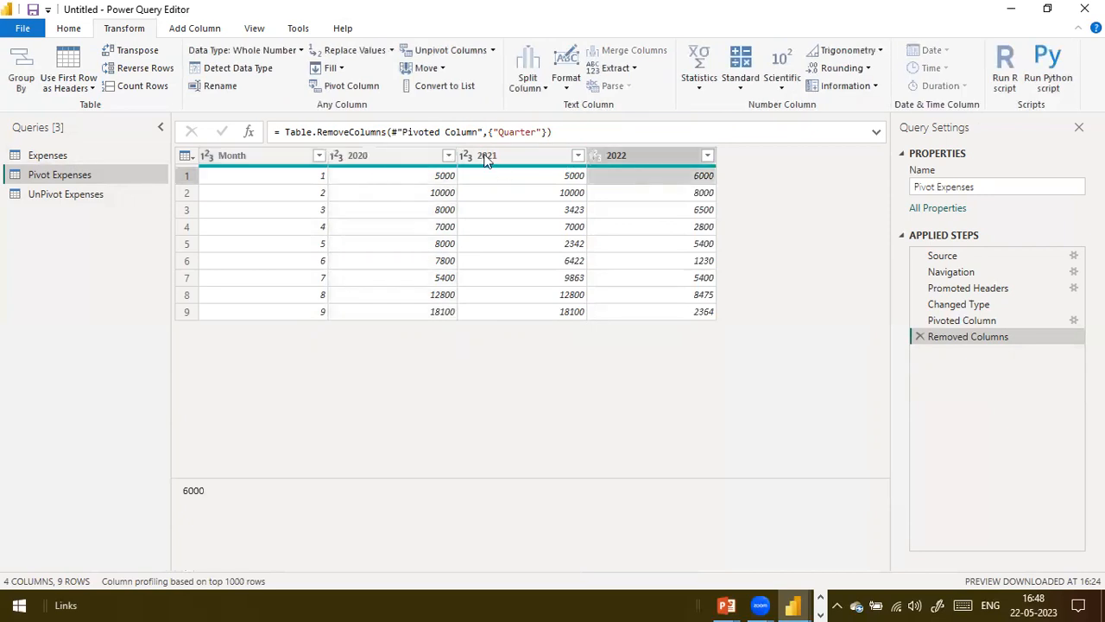
left_click(518, 154, "shift")
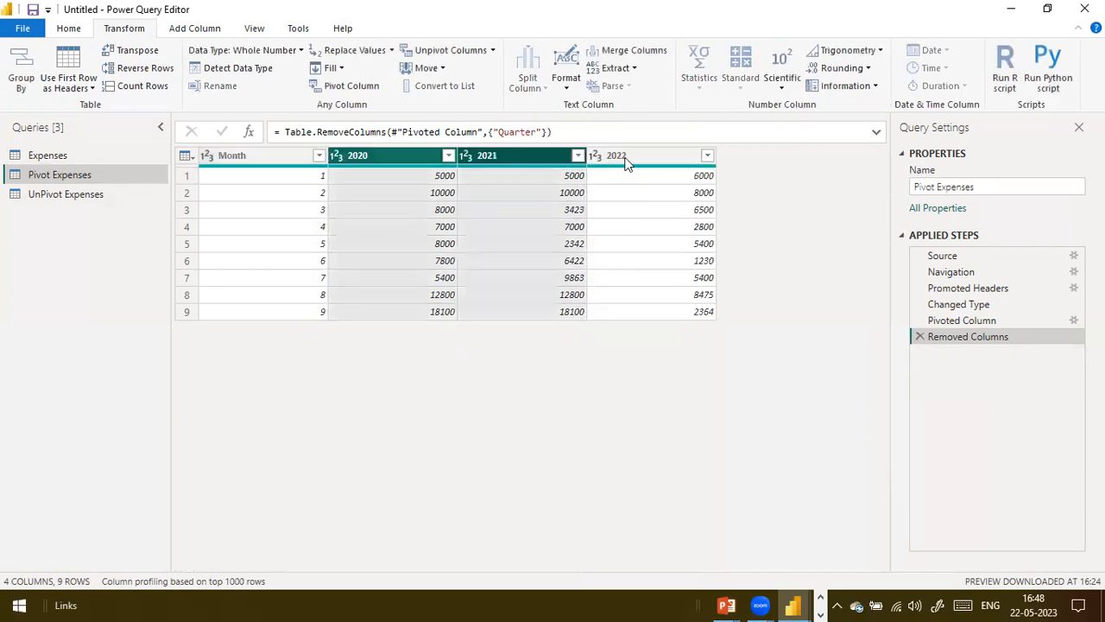
left_click(627, 157, "shift")
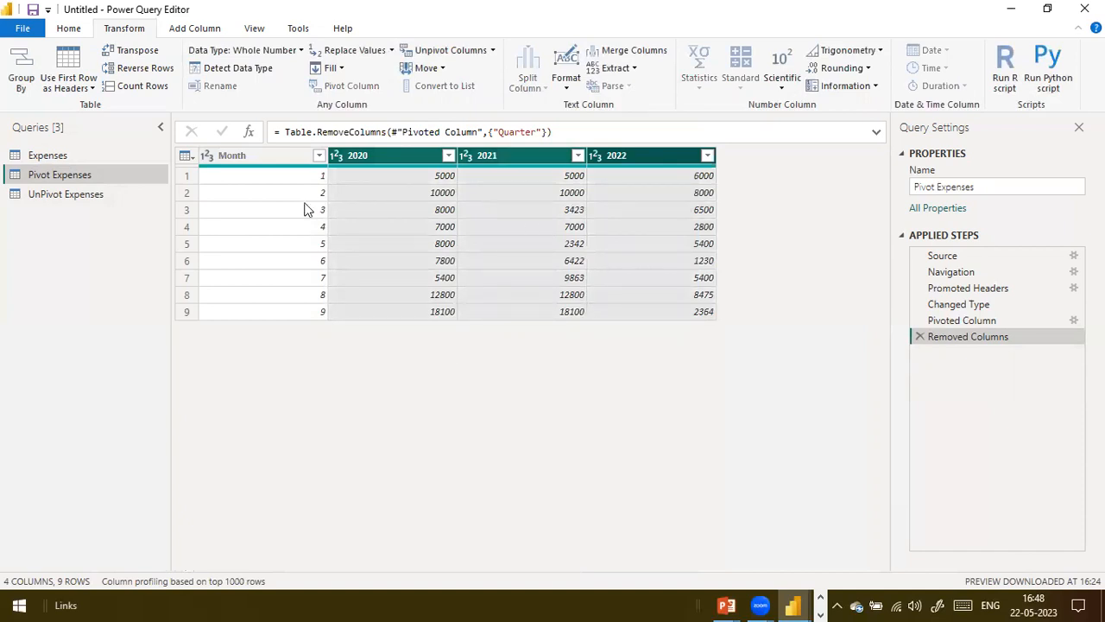
Step: Unpivot all columns other than Month in the Pivot Expenses query
left_click(260, 162)
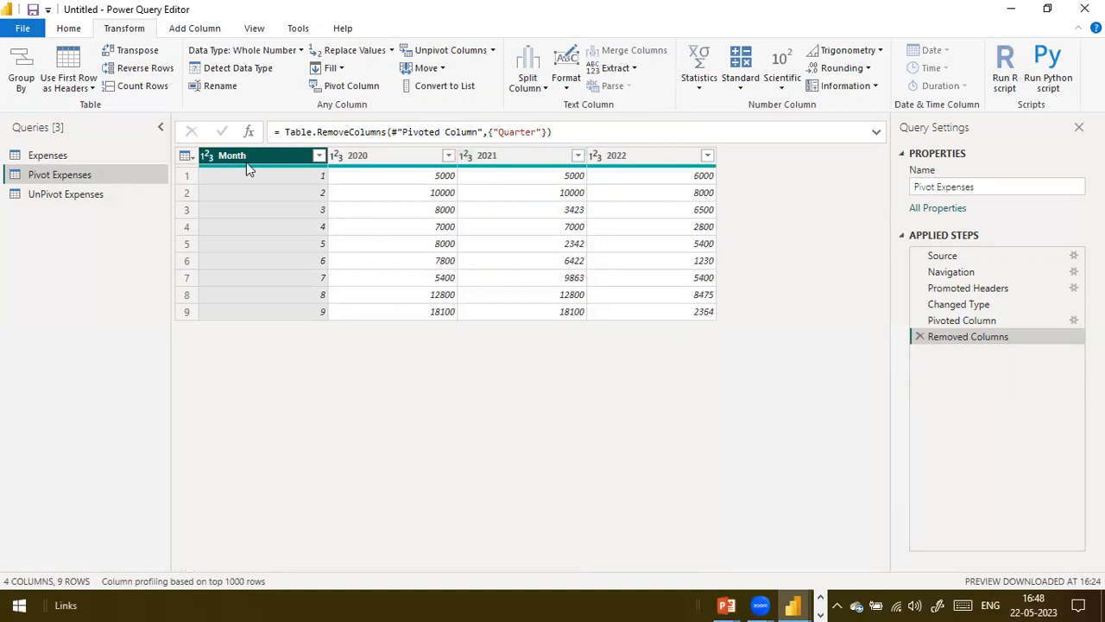
left_click(492, 52)
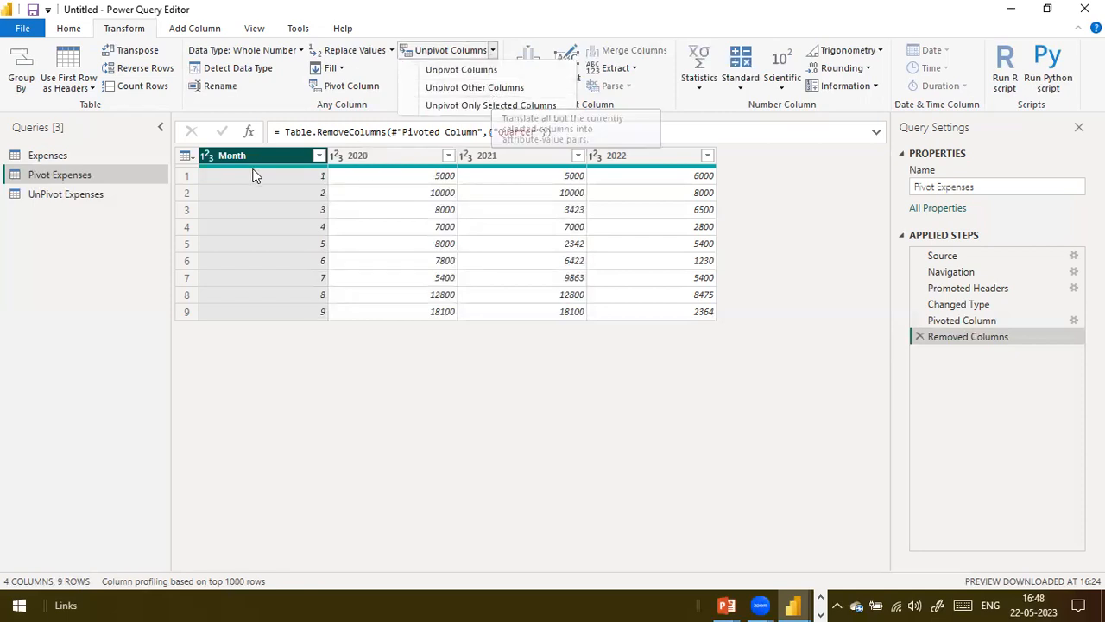
left_click(488, 87)
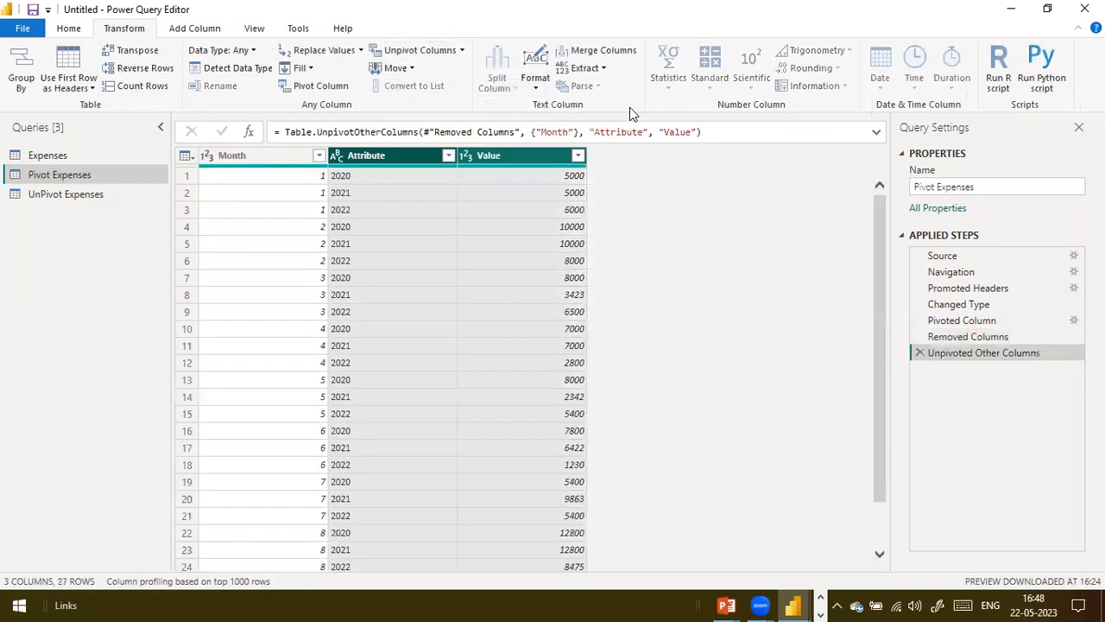
Step: Rename the Attribute column to Year and the Value column to Expenses
left_click(410, 170)
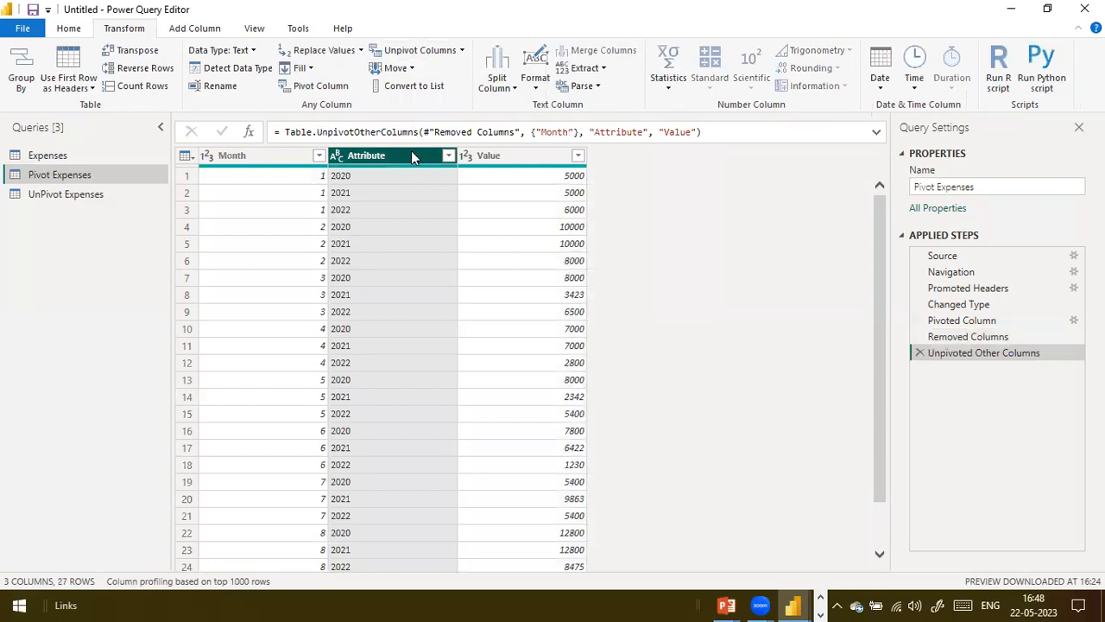
double_click(409, 157)
type("Year")
key("Return")
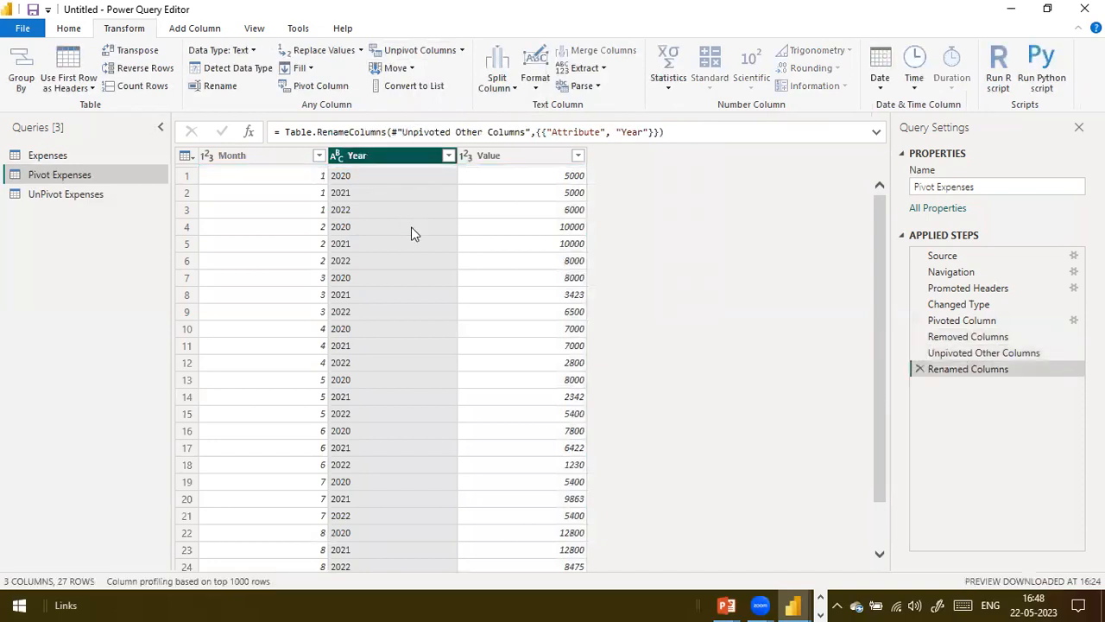
double_click(505, 156)
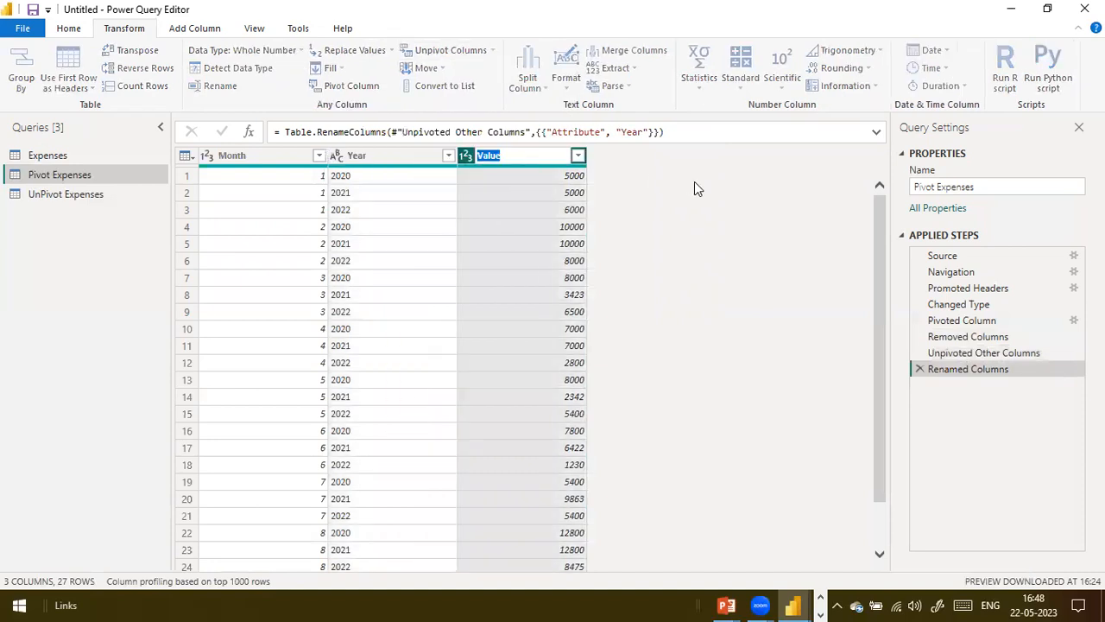
type("Expenses")
key("Return")
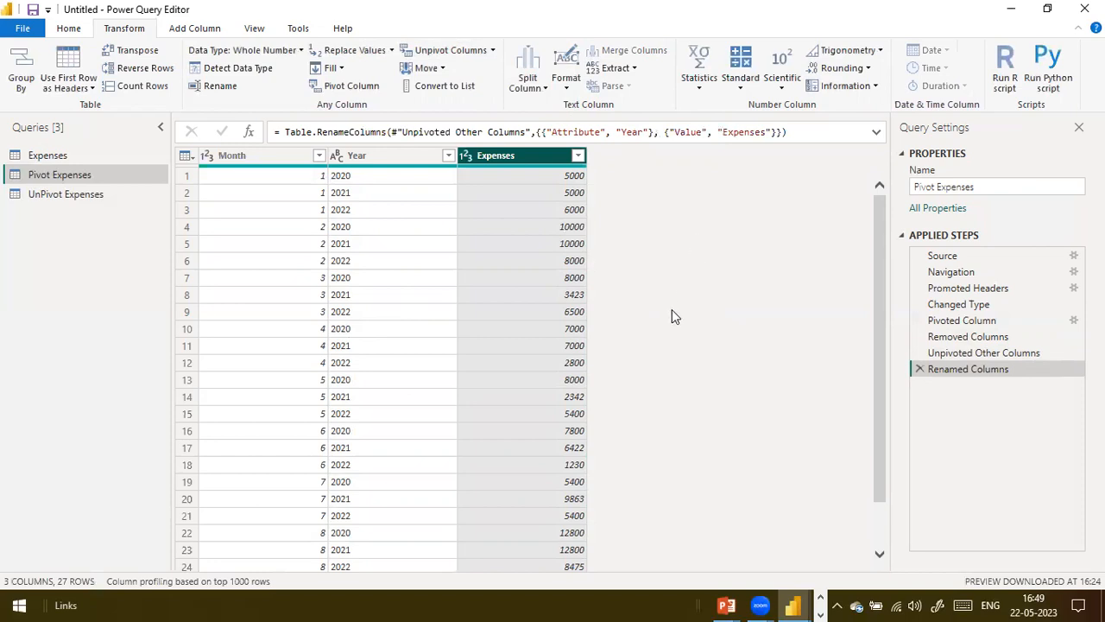
Step: Move the Year column ahead of Month and sort the rows ascending by Year and by Month within it
left_click_drag(406, 155, 276, 166)
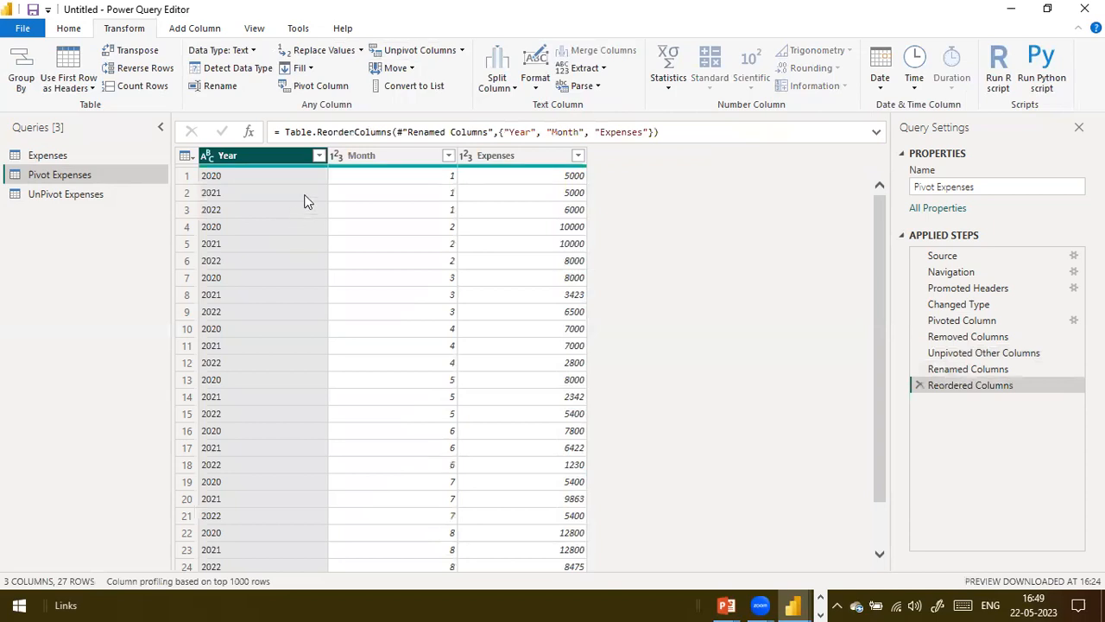
left_click(319, 156)
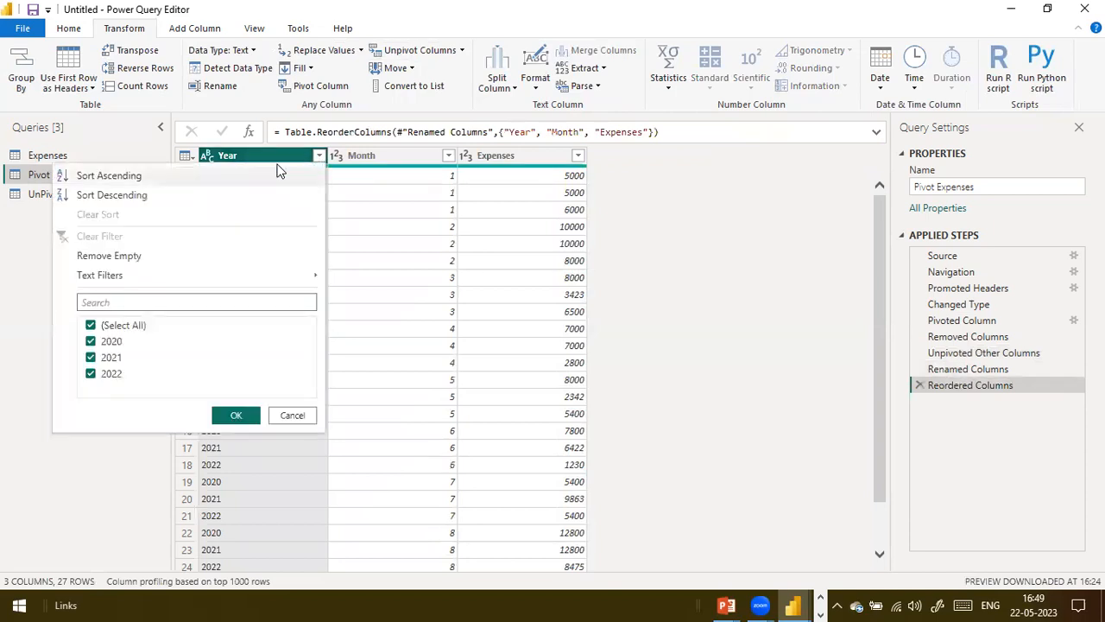
left_click(175, 178)
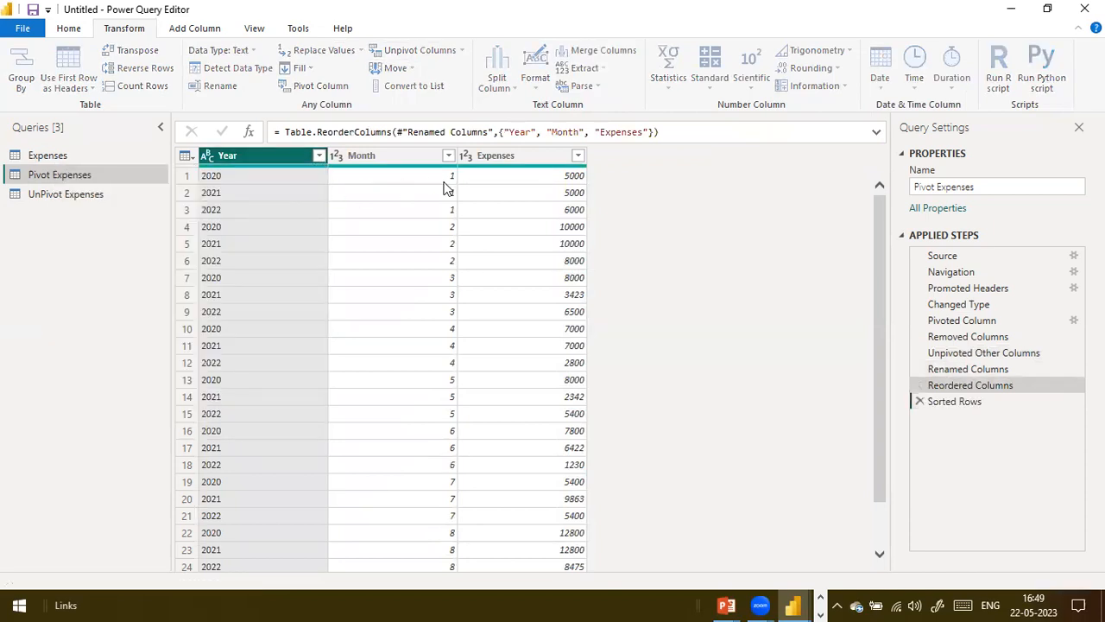
left_click(421, 160)
left_click(448, 155)
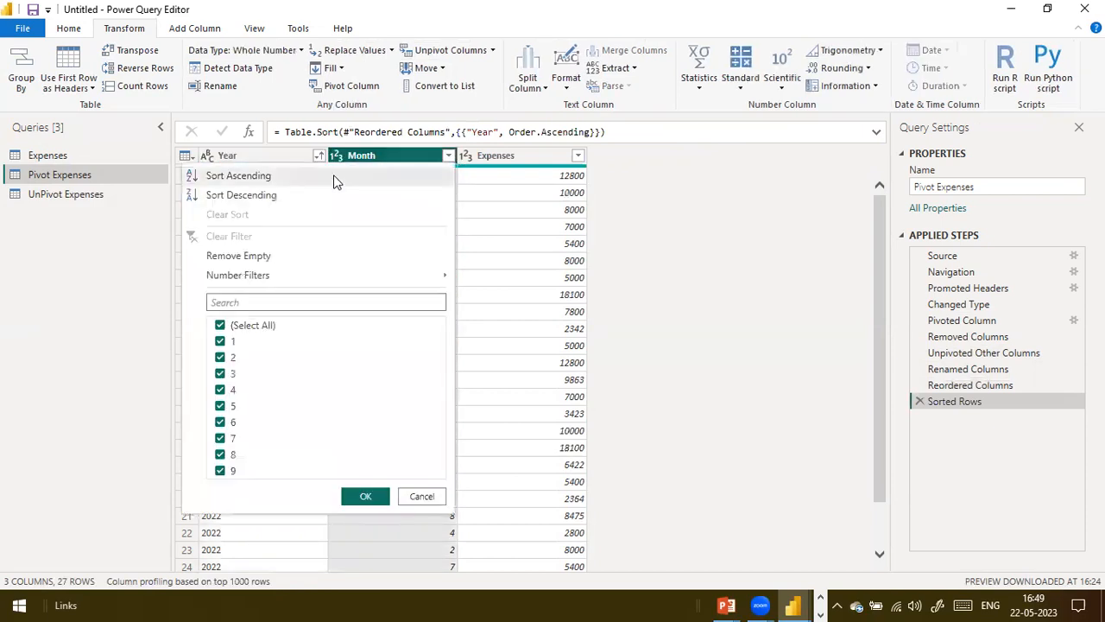
left_click(333, 170)
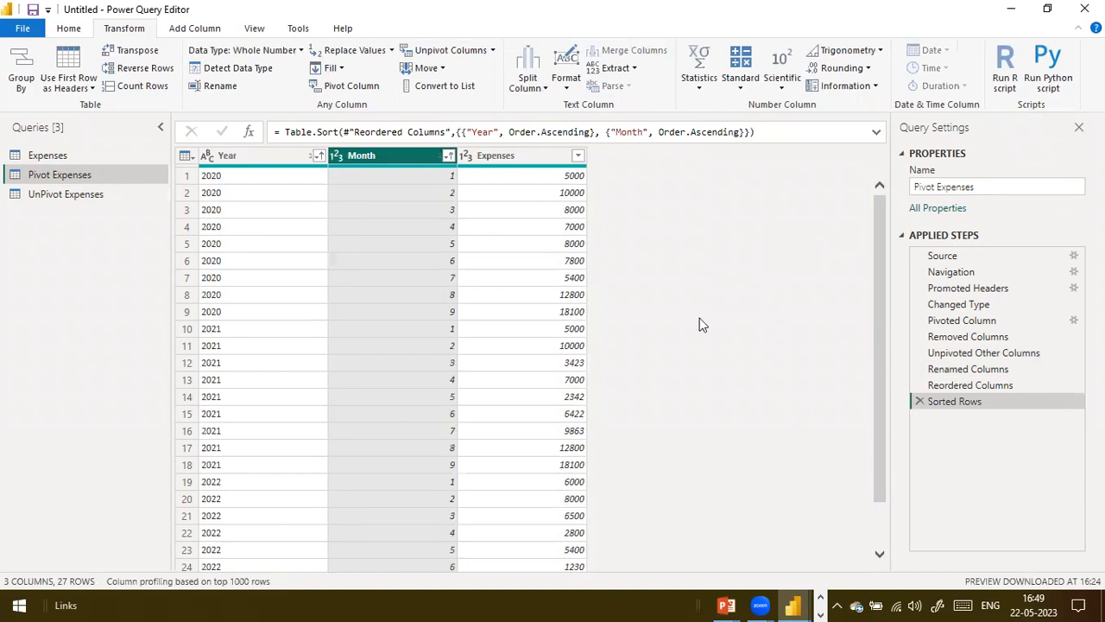
left_click(330, 349)
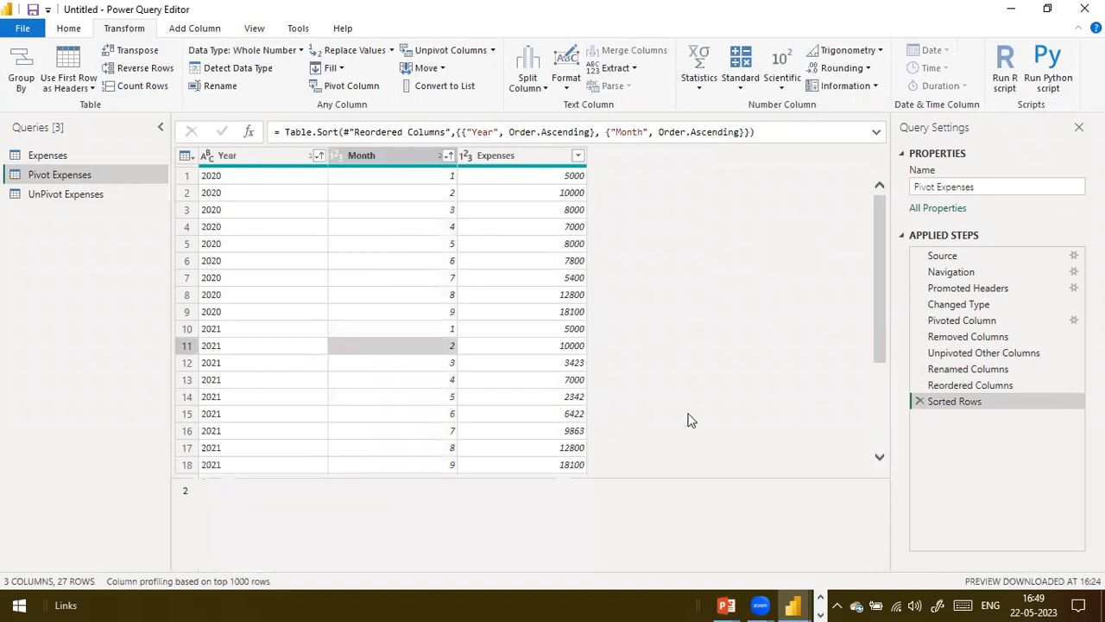
scroll(704, 373, "down", 2)
scroll(704, 373, "down", 2)
scroll(716, 399, "up", 3)
Step: Return to the Pivoted Column step and demonstrate selecting and deselecting the 2020, 2021 and 2022 columns
left_click(967, 320)
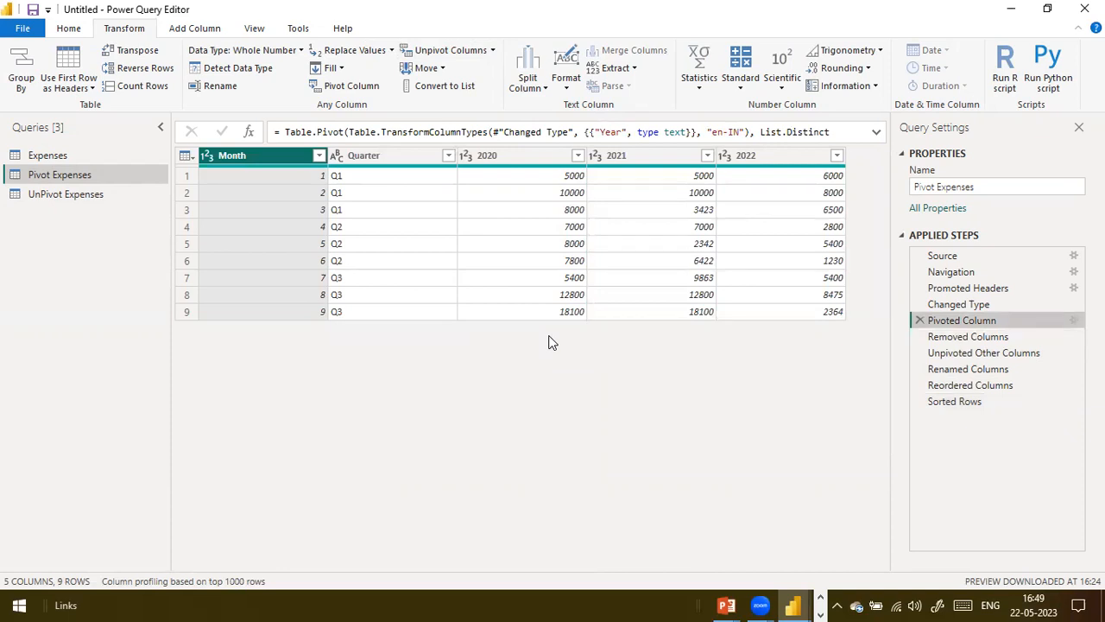
left_click(557, 158)
left_click(617, 158, "ctrl")
left_click(743, 158, "ctrl")
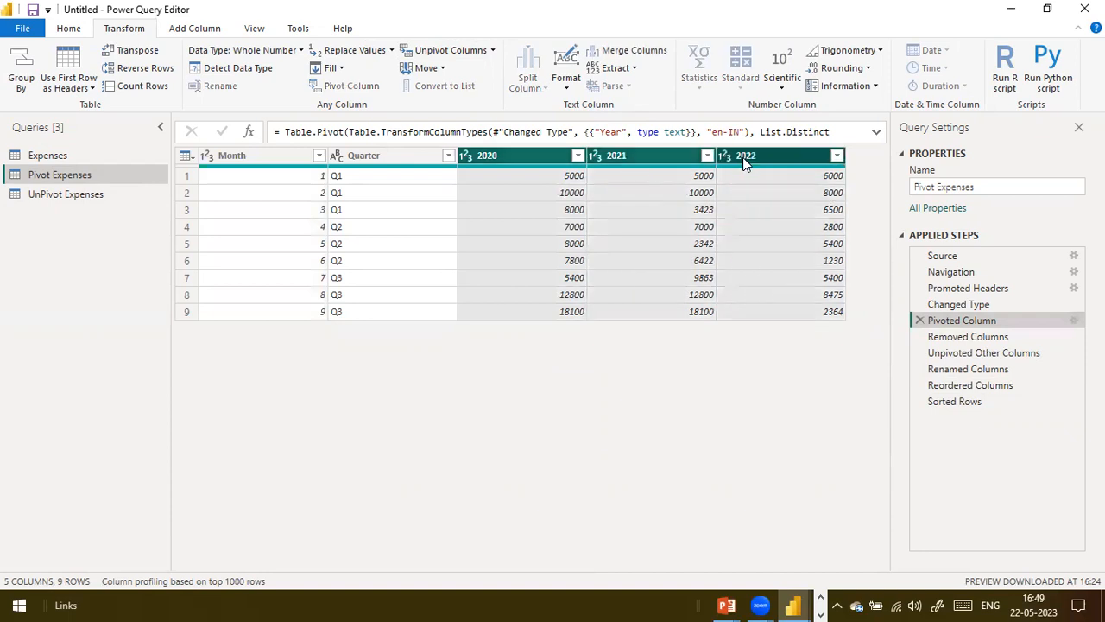
left_click(628, 153, "ctrl")
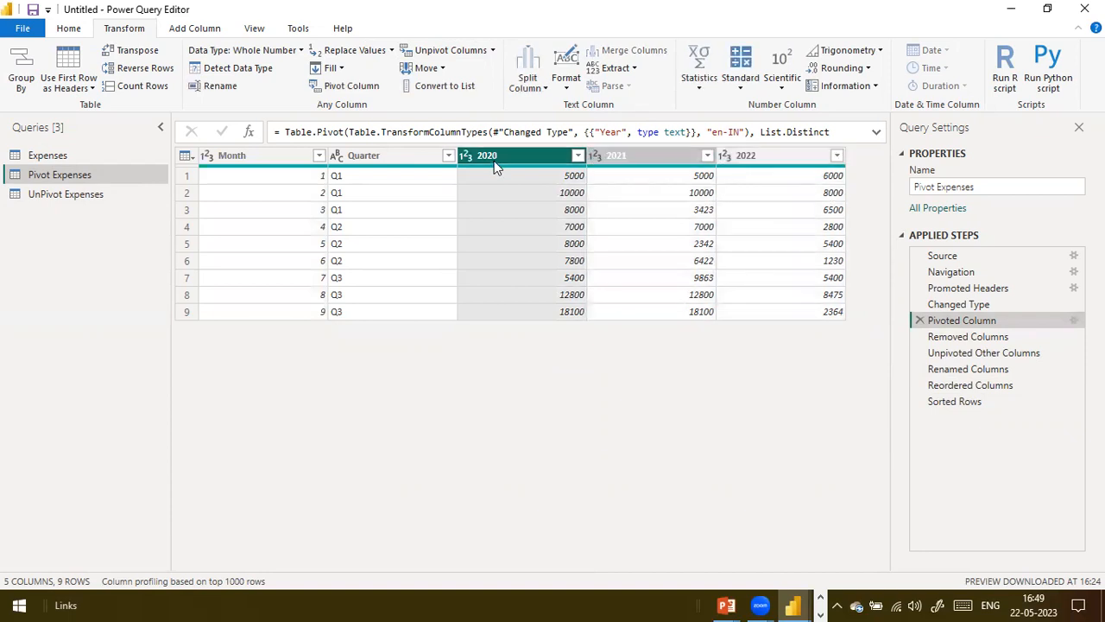
left_click(492, 159, "ctrl")
Step: Select the Month and Quarter columns and insert a step after Pivoted Column that unpivots all other columns
left_click(241, 154)
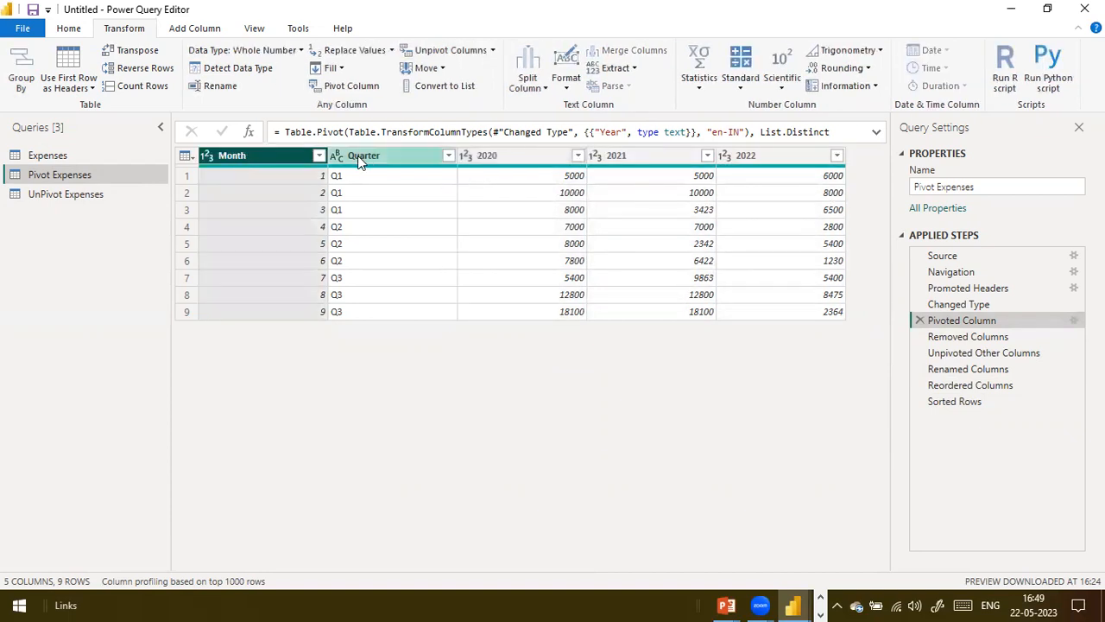
left_click(370, 162, "ctrl")
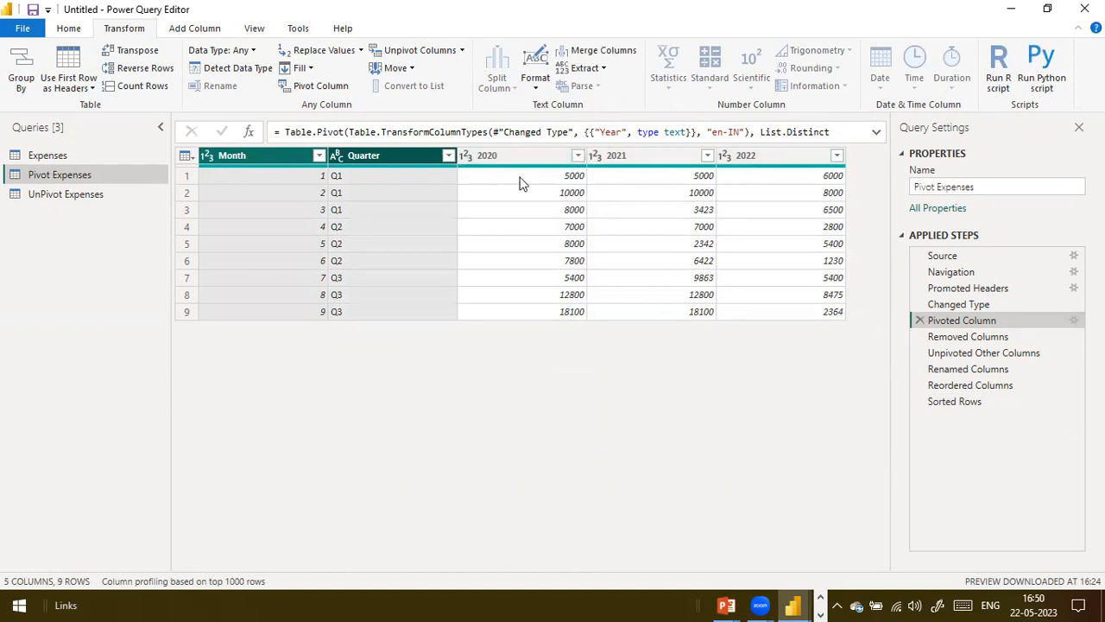
mouse_move(420, 168)
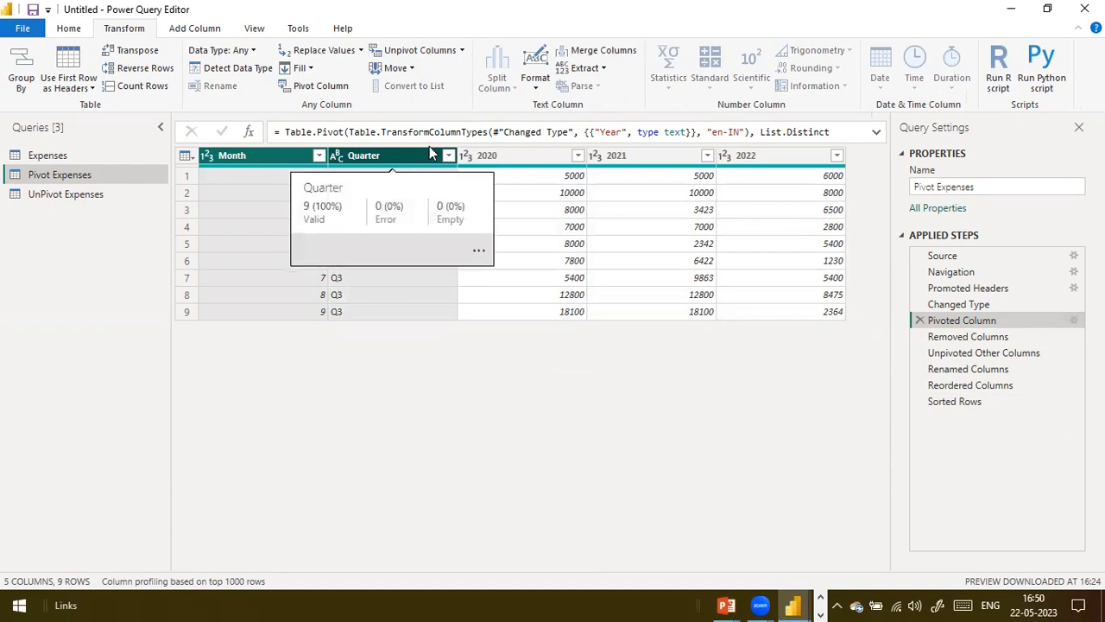
left_click(461, 51)
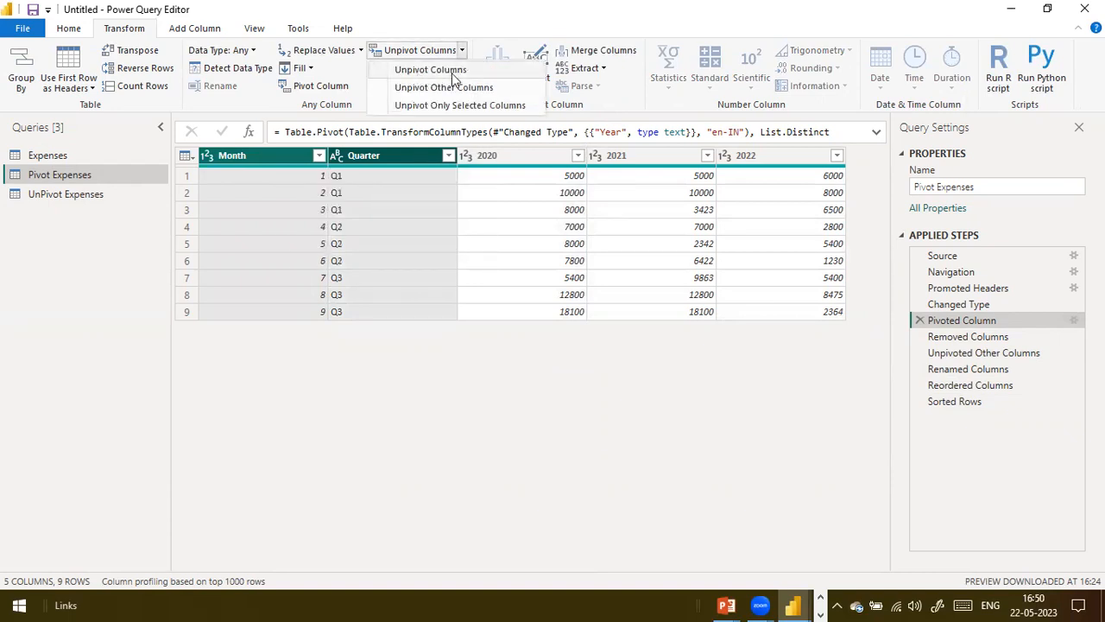
left_click(449, 90)
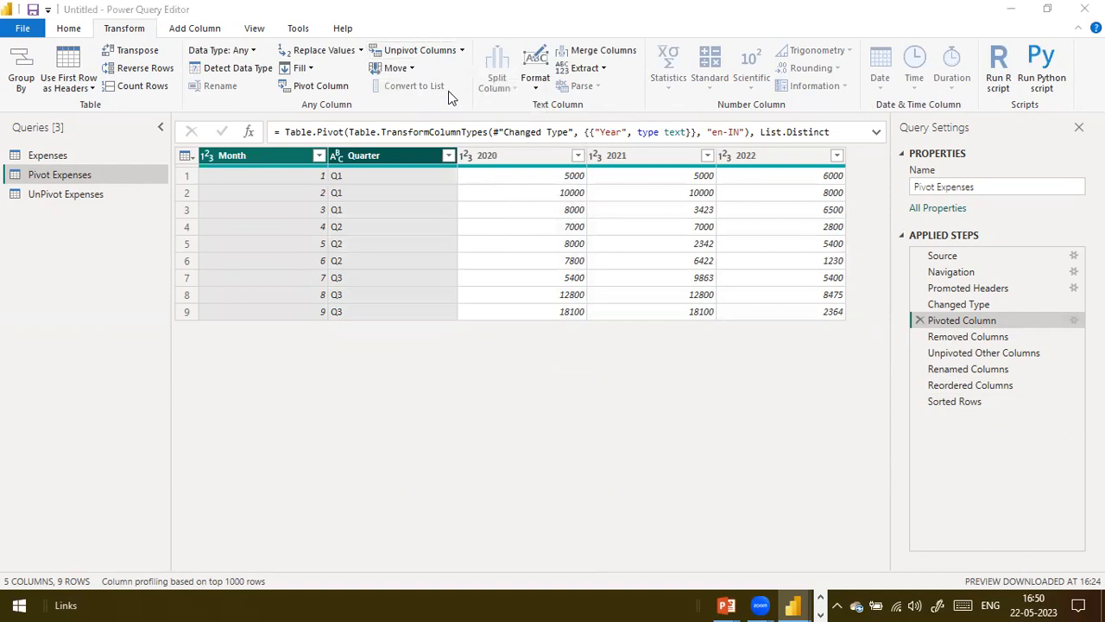
left_click(651, 341)
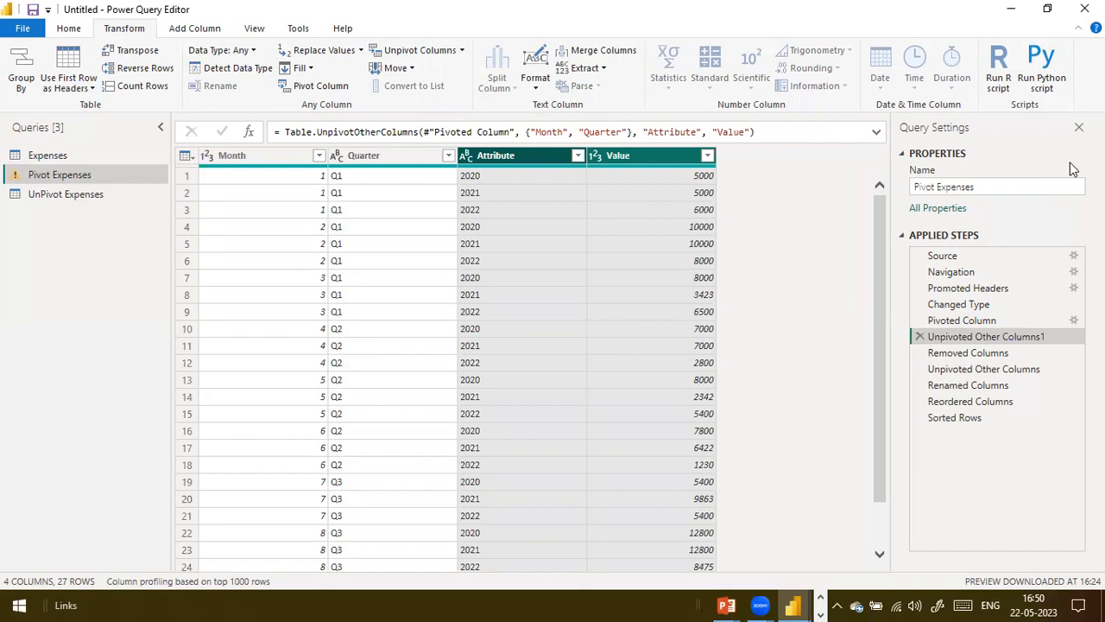
Step: Delete the Unpivoted Other Columns1 step from the Pivot Expenses query
left_click(922, 337)
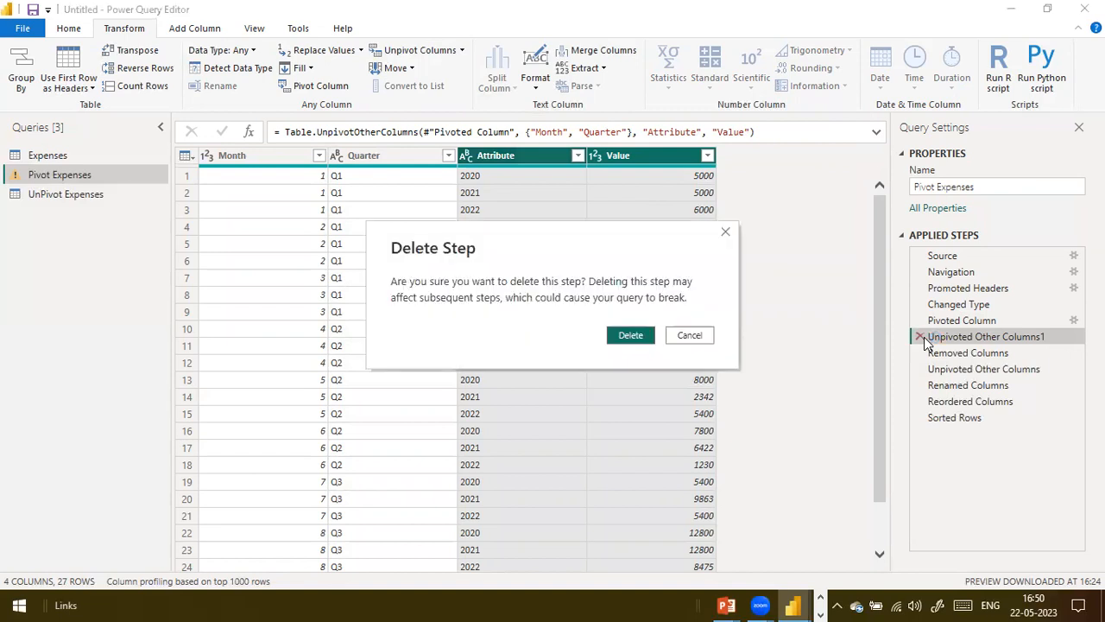
left_click(625, 341)
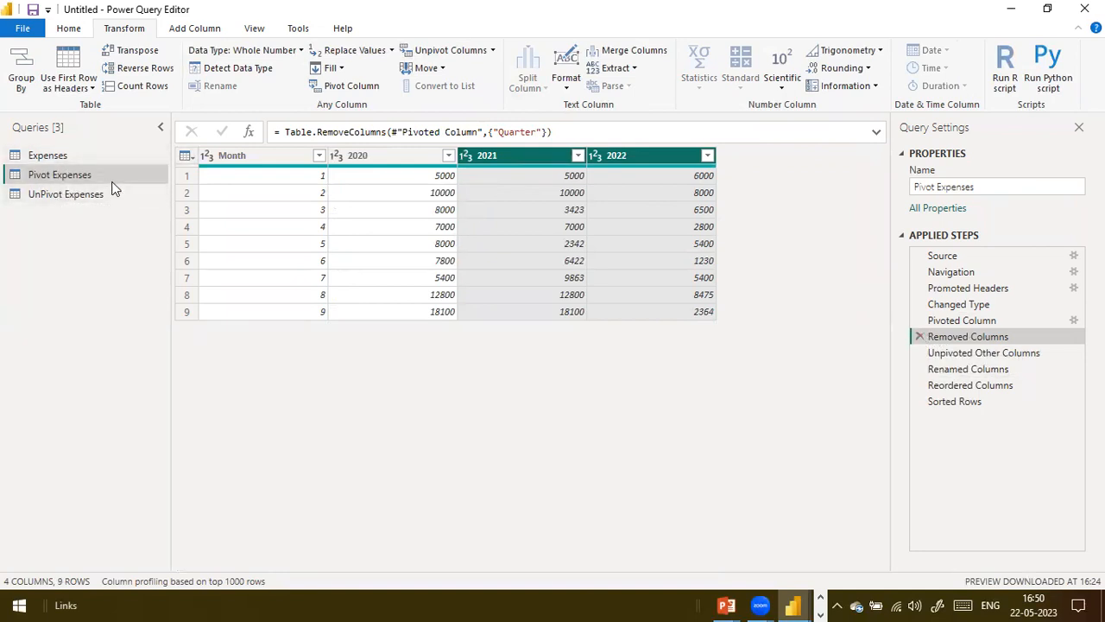
left_click(492, 50)
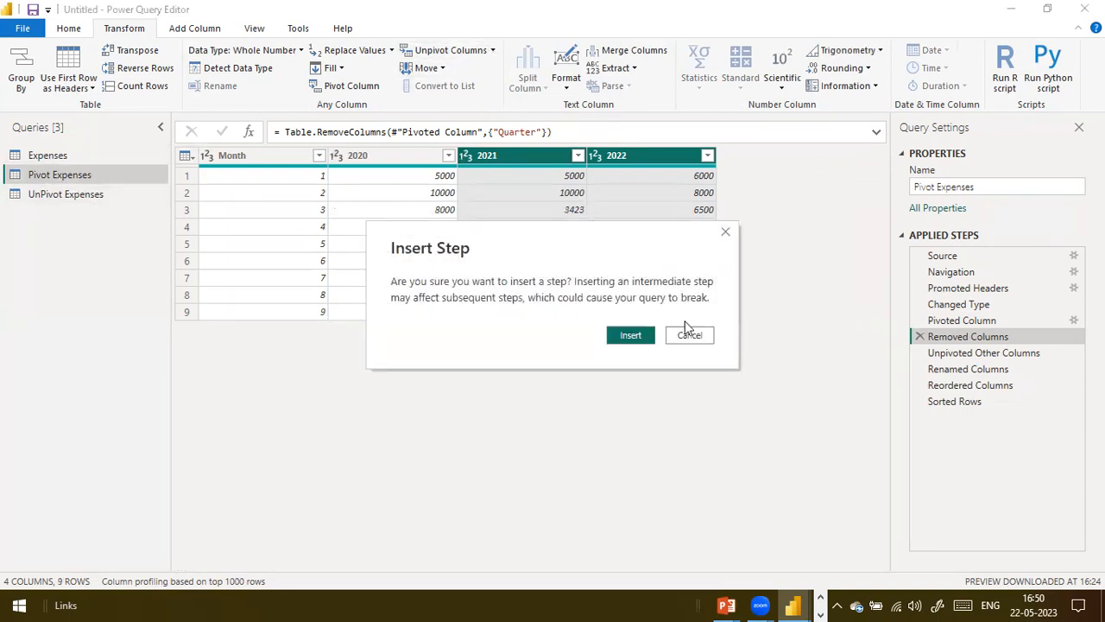
left_click(686, 333)
left_click(492, 50)
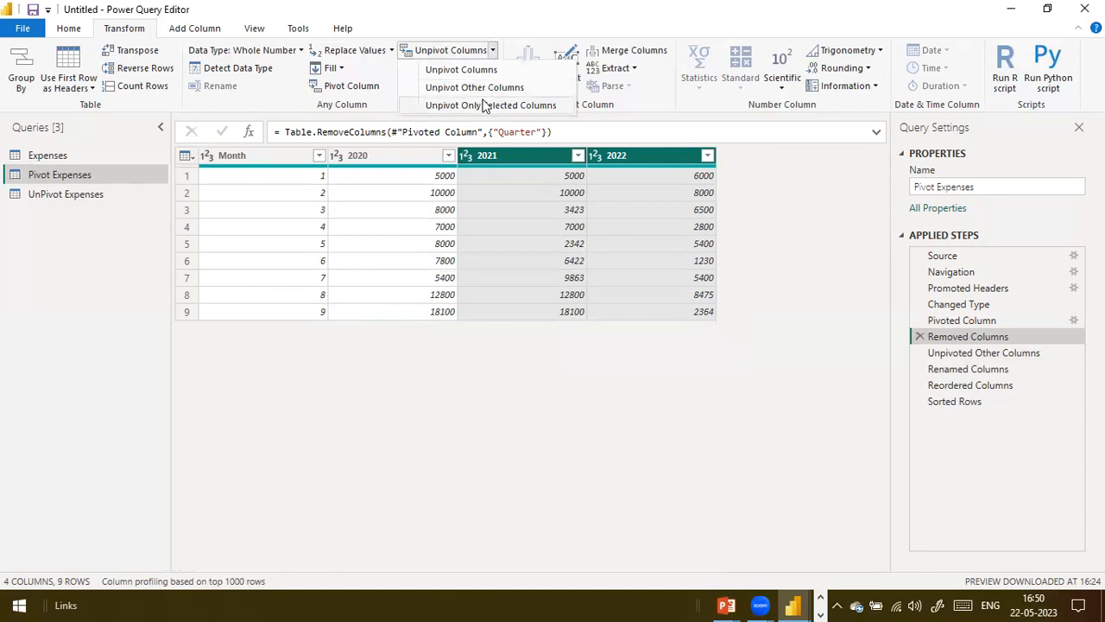
left_click(812, 194)
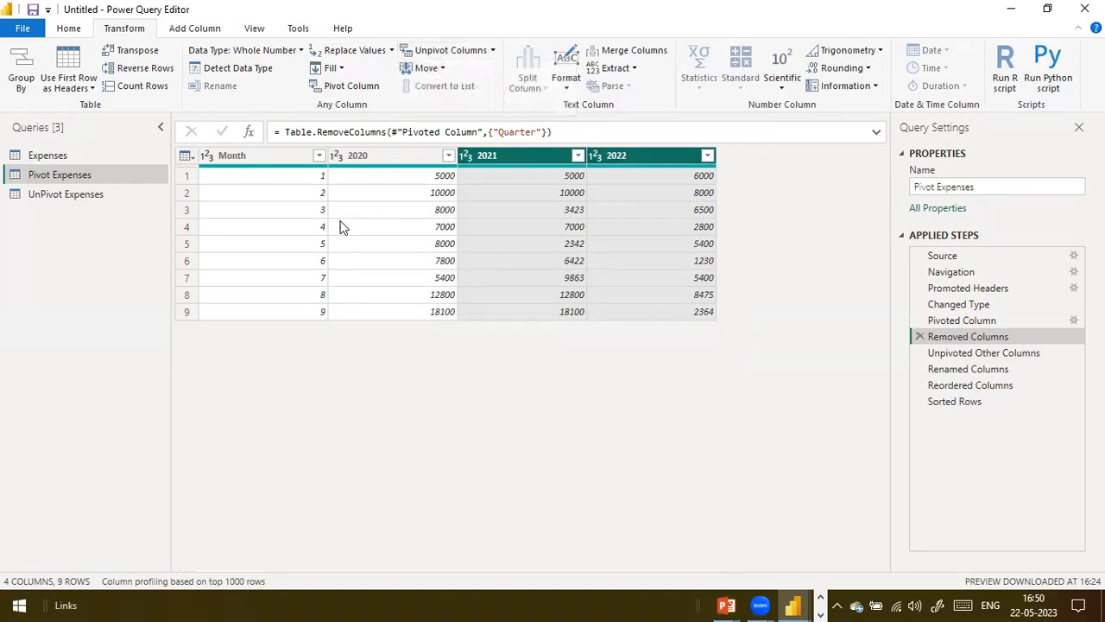
Step: In the UnPivot Expenses query, delete the Sorted Rows, Reordered Columns, Renamed Columns and Unpivoted Columns steps
left_click(66, 197)
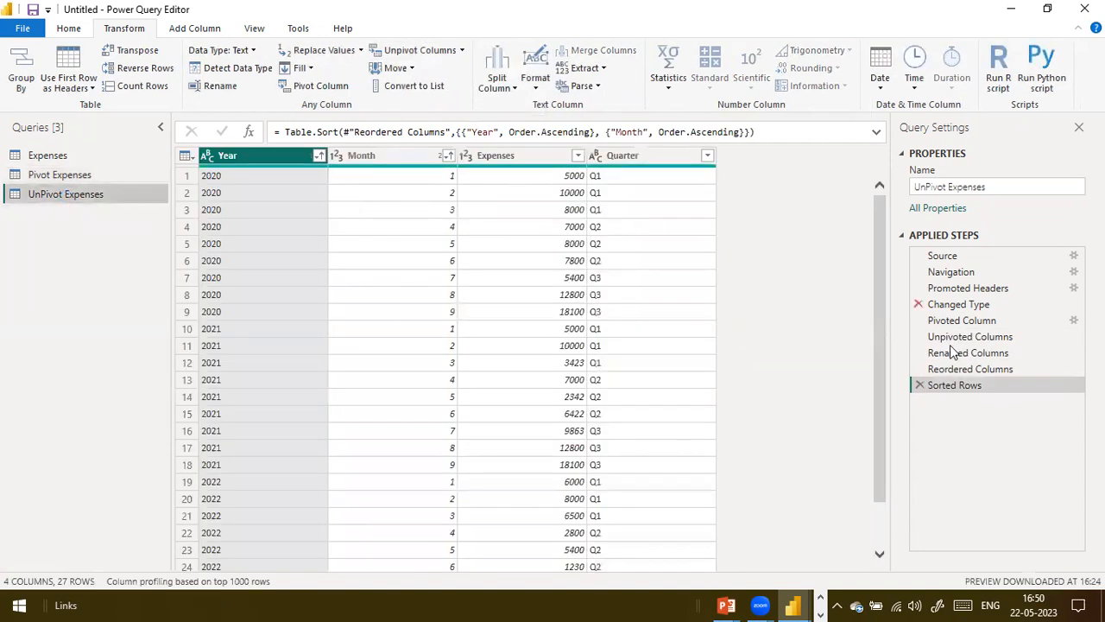
left_click(919, 385)
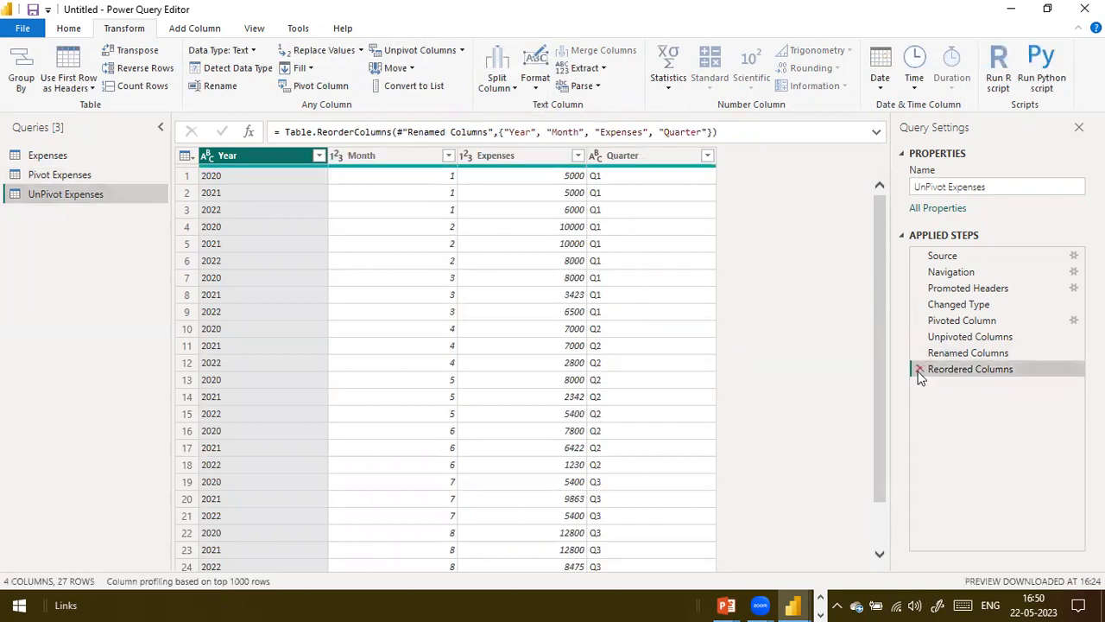
left_click(919, 369)
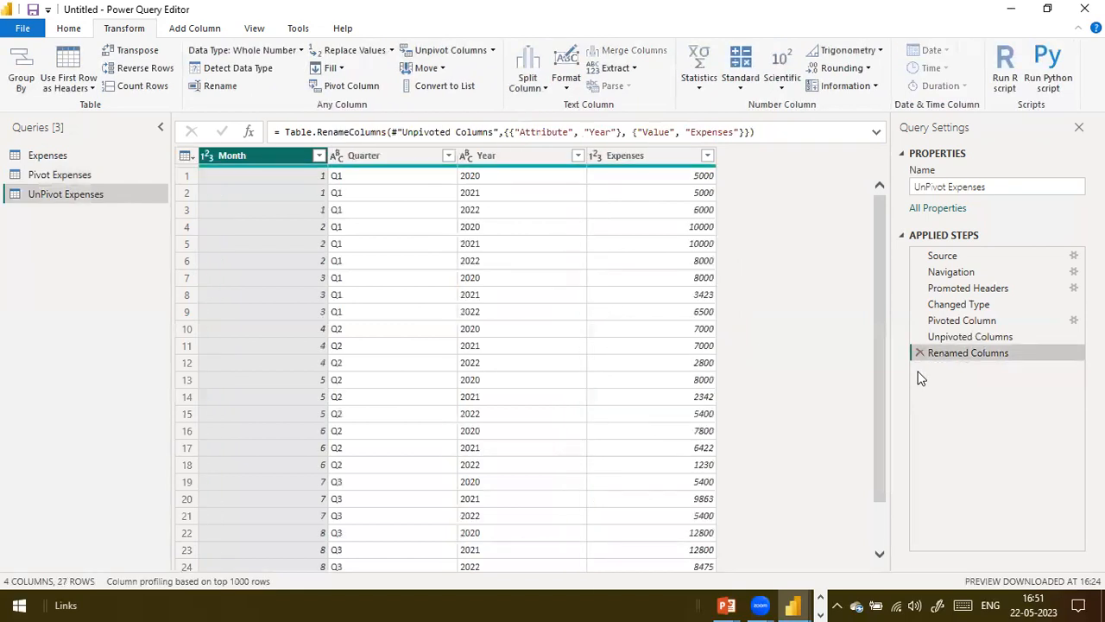
left_click(920, 353)
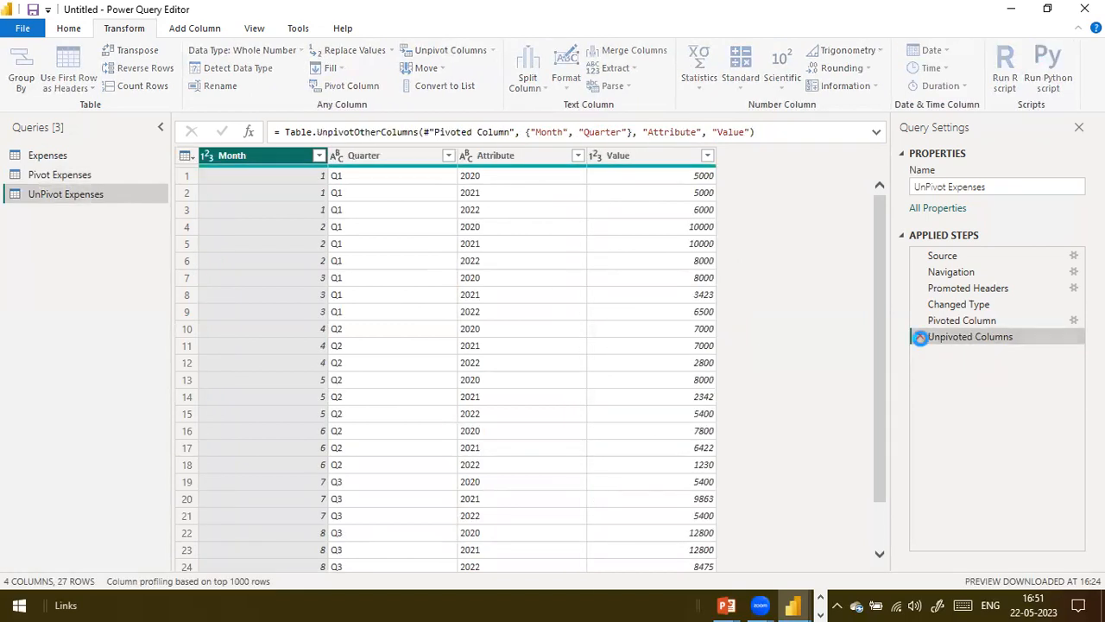
left_click(920, 337)
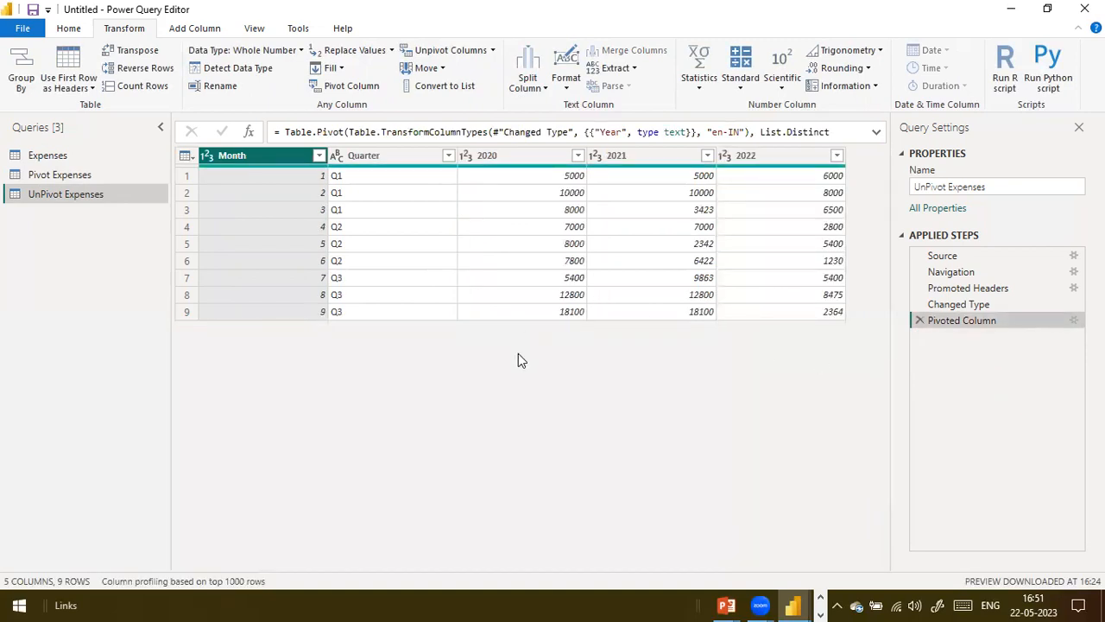
Step: Select the 2020, 2021 and 2022 columns and apply Unpivot Only Selected Columns
left_click(258, 159, "ctrl")
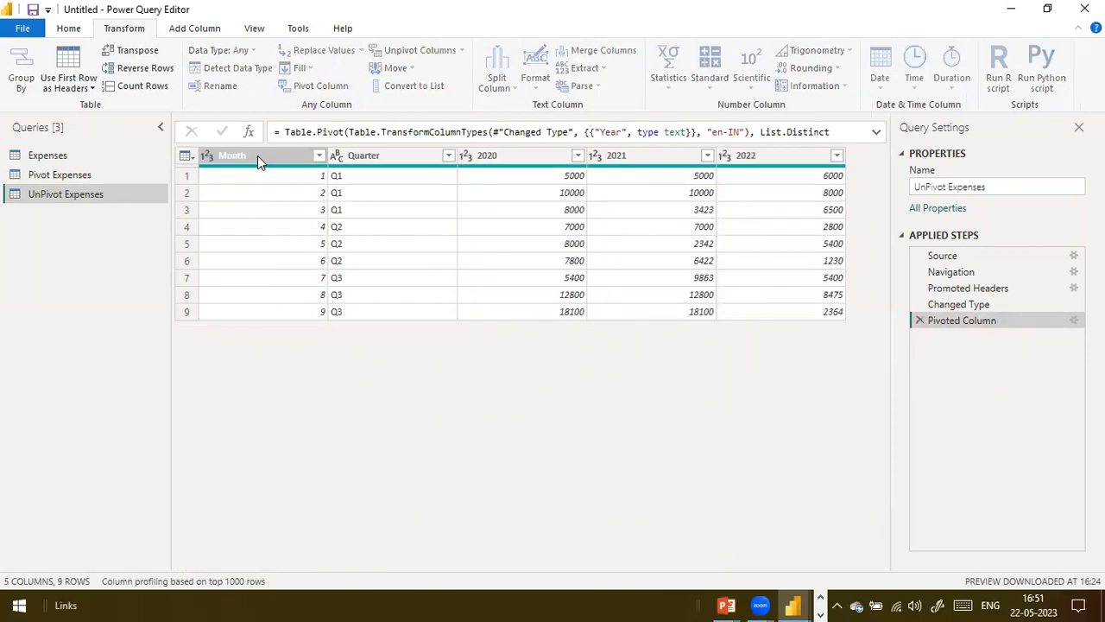
left_click(466, 158, "ctrl")
left_click(663, 160, "ctrl")
left_click(744, 156, "ctrl")
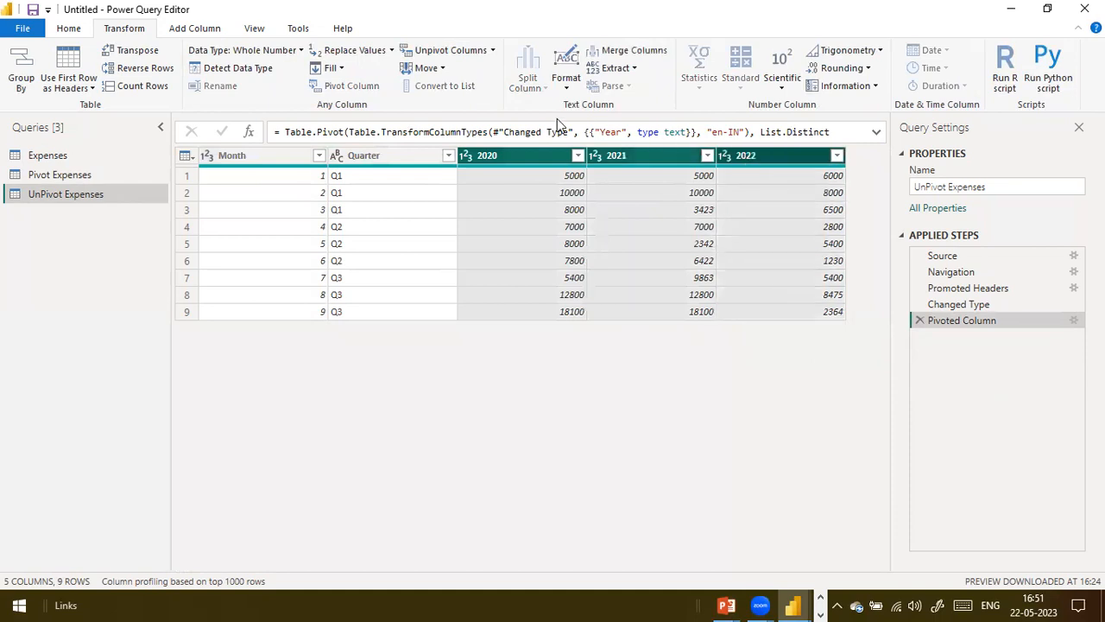
left_click(493, 50)
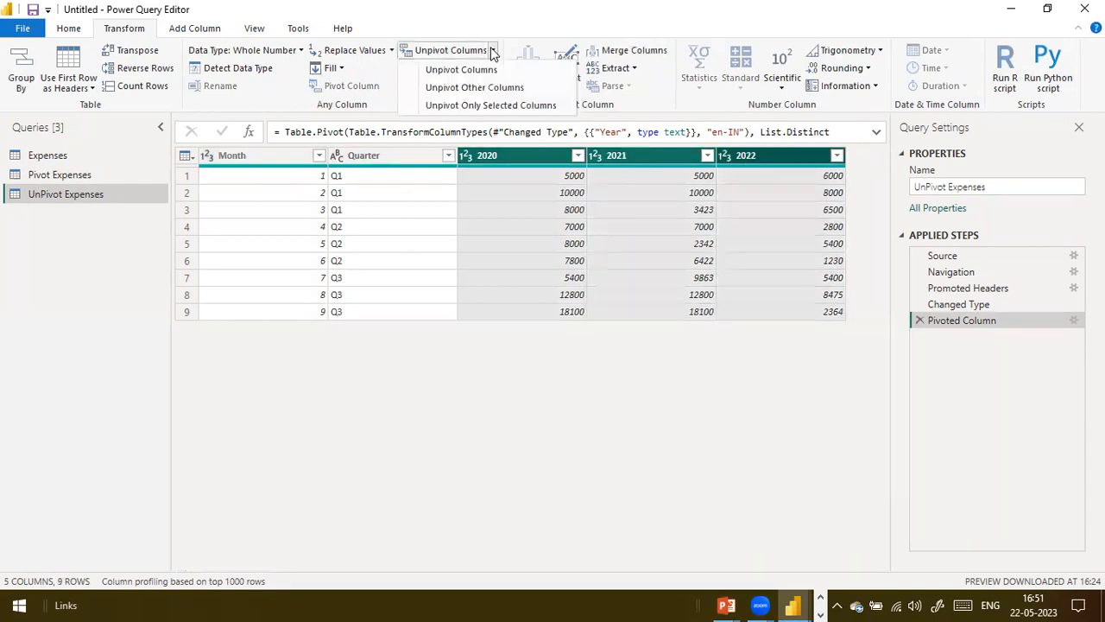
left_click(460, 107)
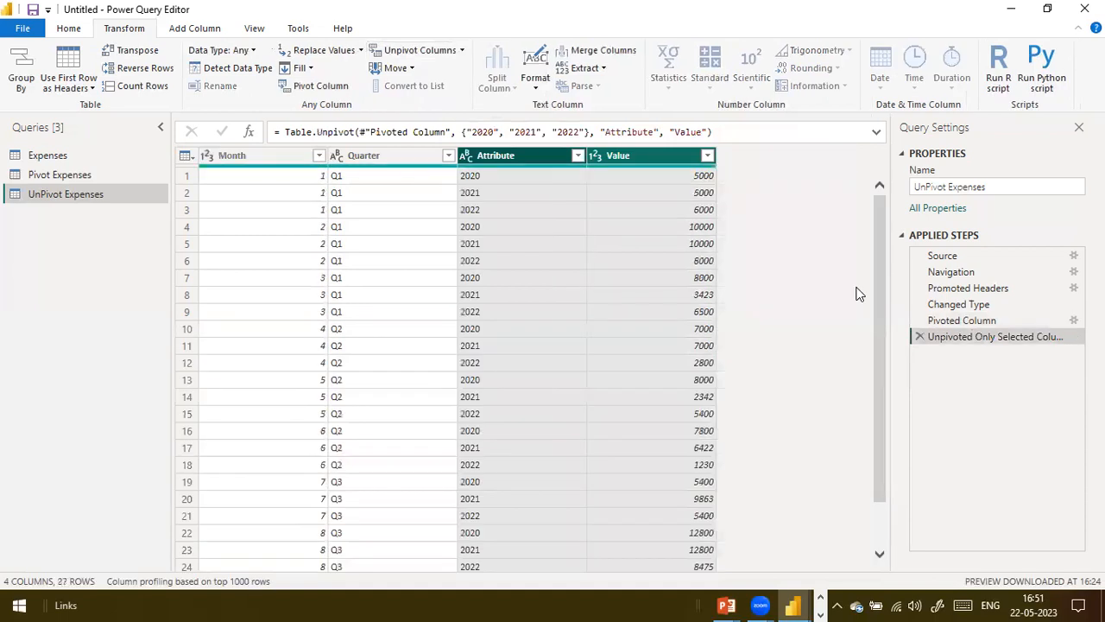
left_click(461, 50)
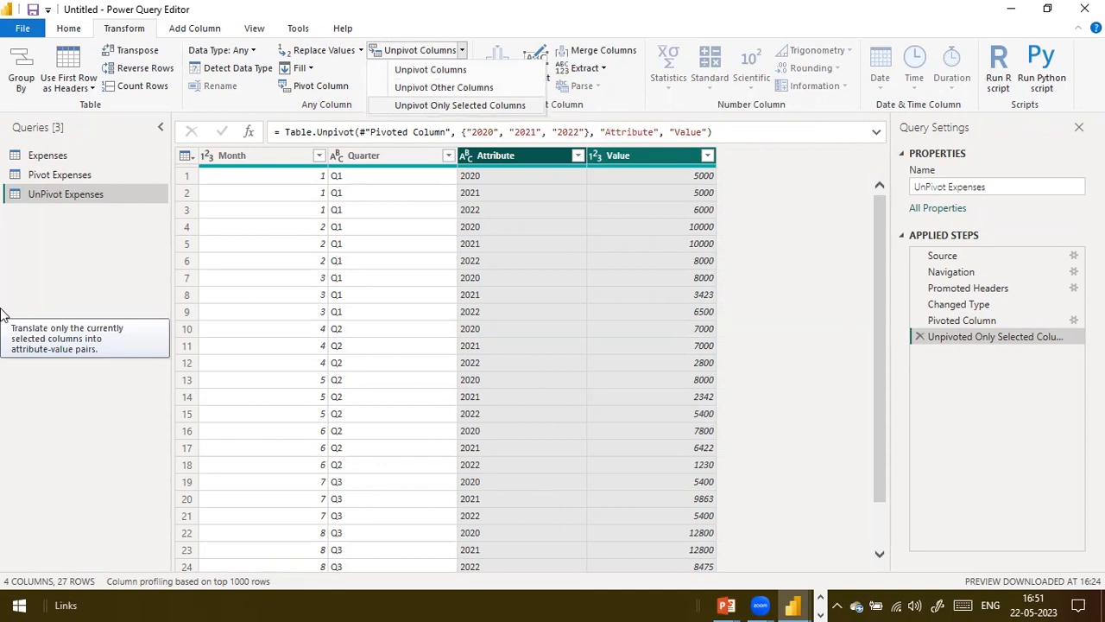
left_click(77, 174)
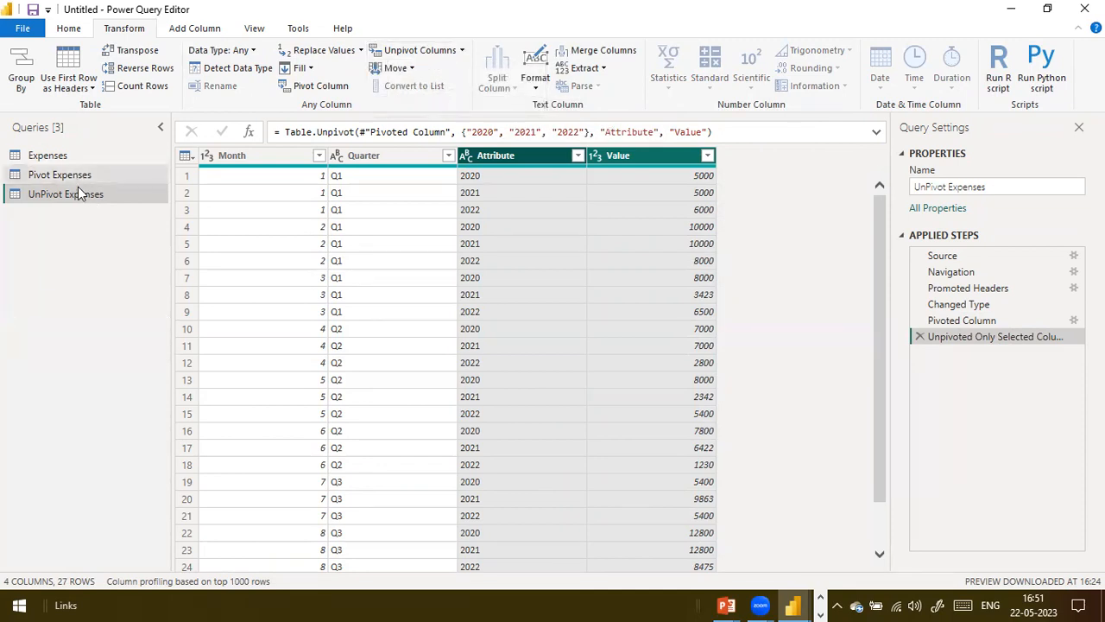
left_click(462, 50)
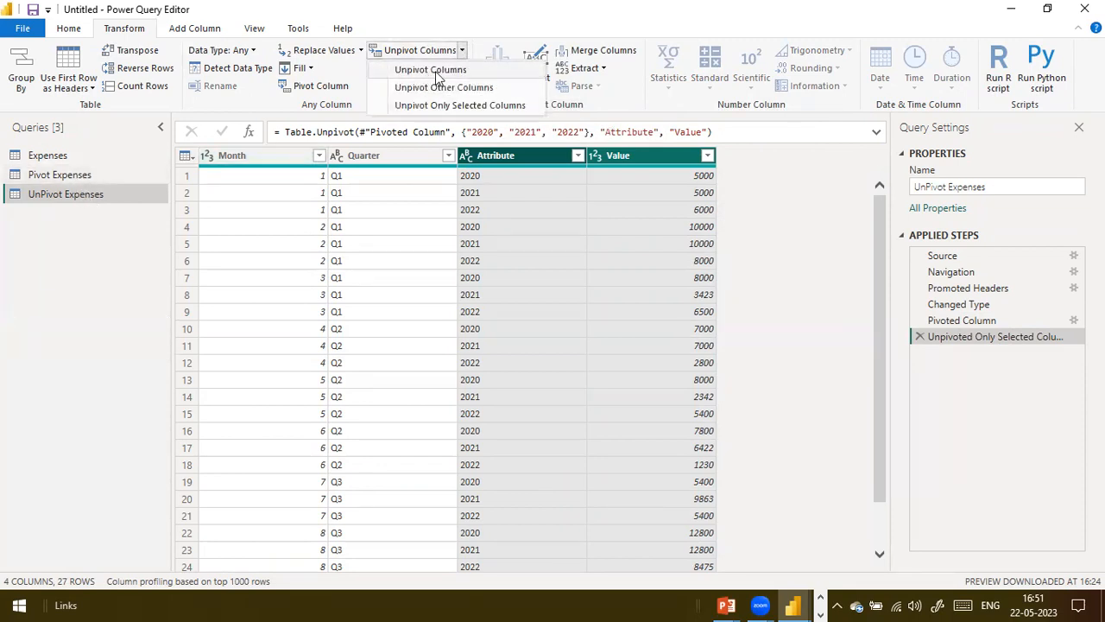
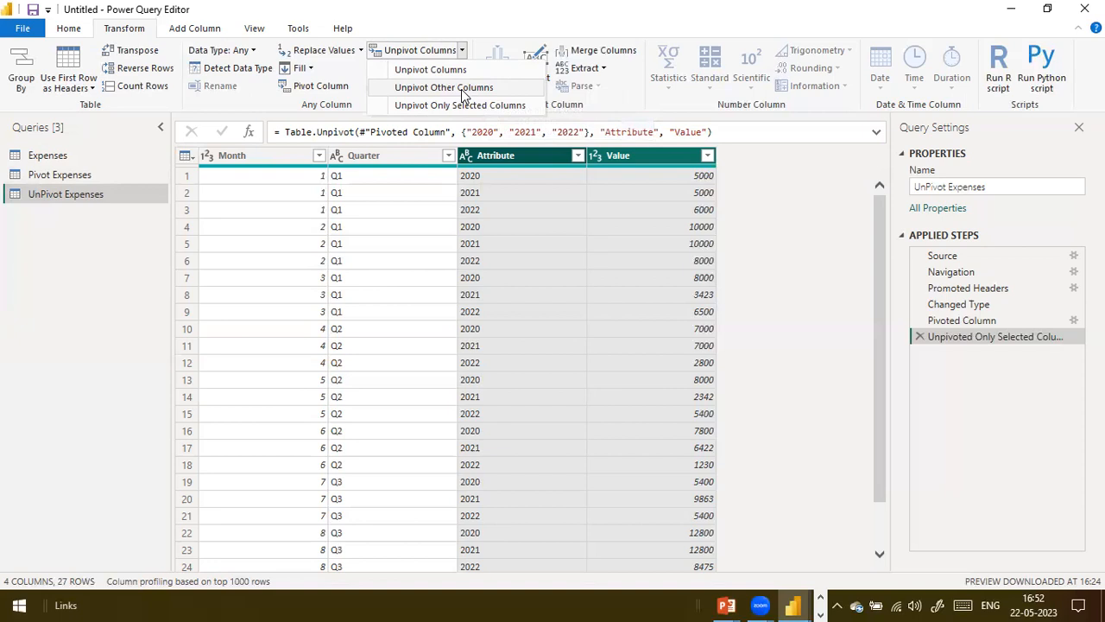
left_click(86, 180)
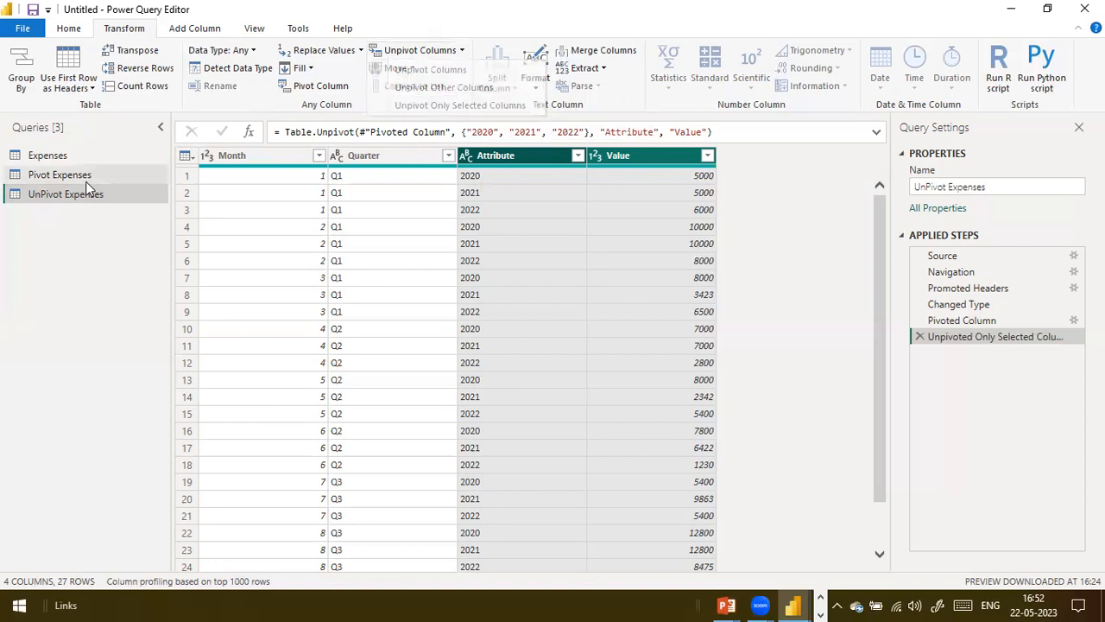
Step: Open the Pivot Expenses query and compare its sorted rows with the data at the Promoted Headers and Pivoted Column steps
left_click(74, 174)
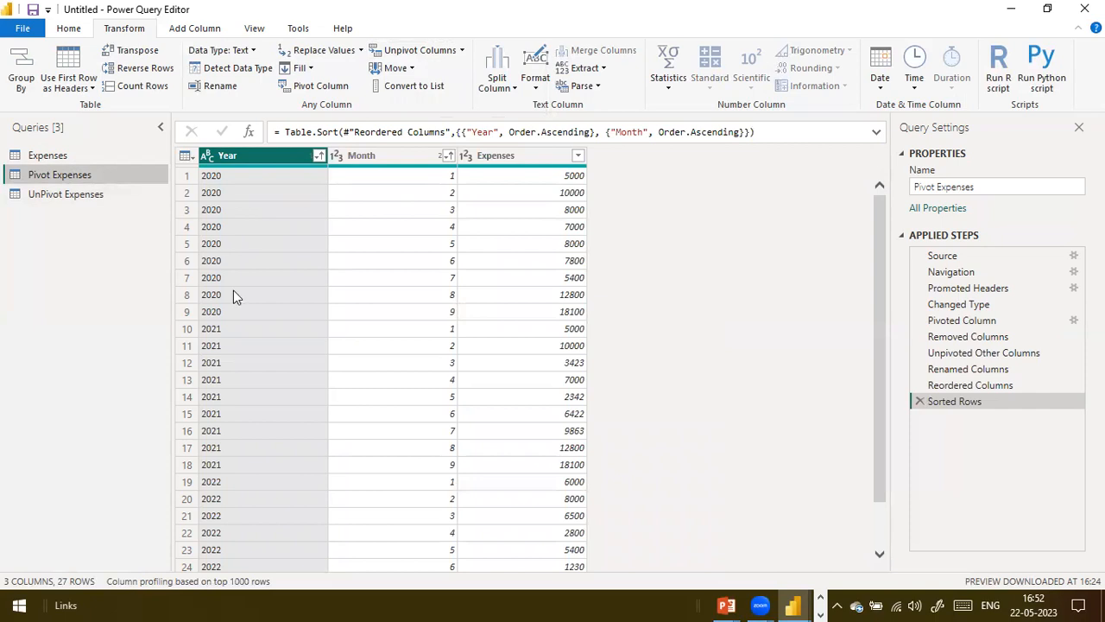
scroll(358, 466, "down", 2)
scroll(358, 416, "up", 2)
left_click(977, 319)
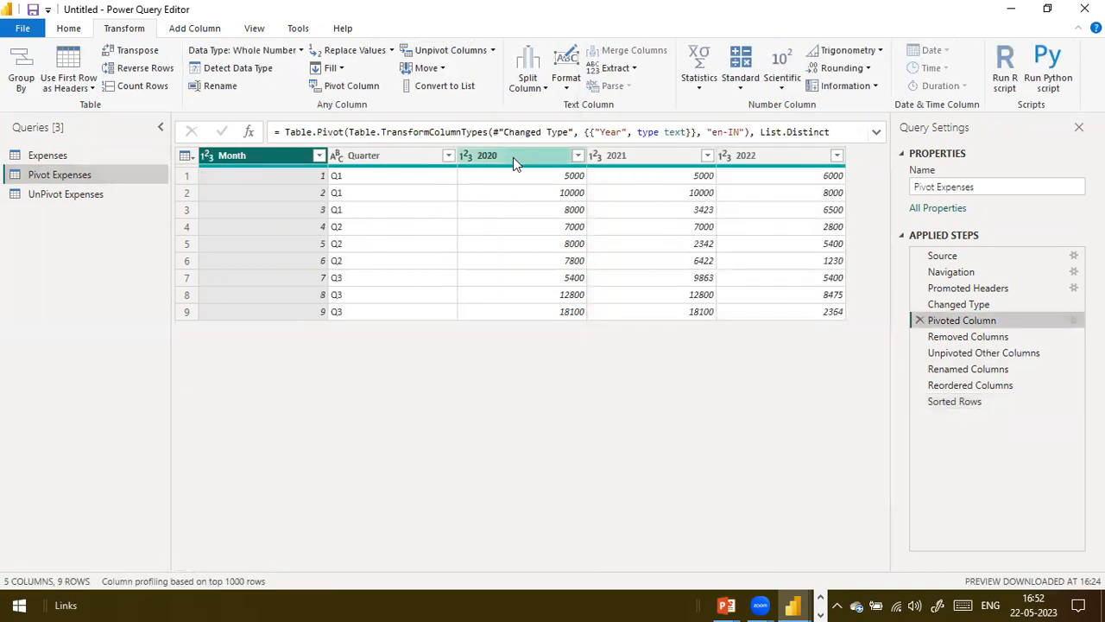
left_click(965, 289)
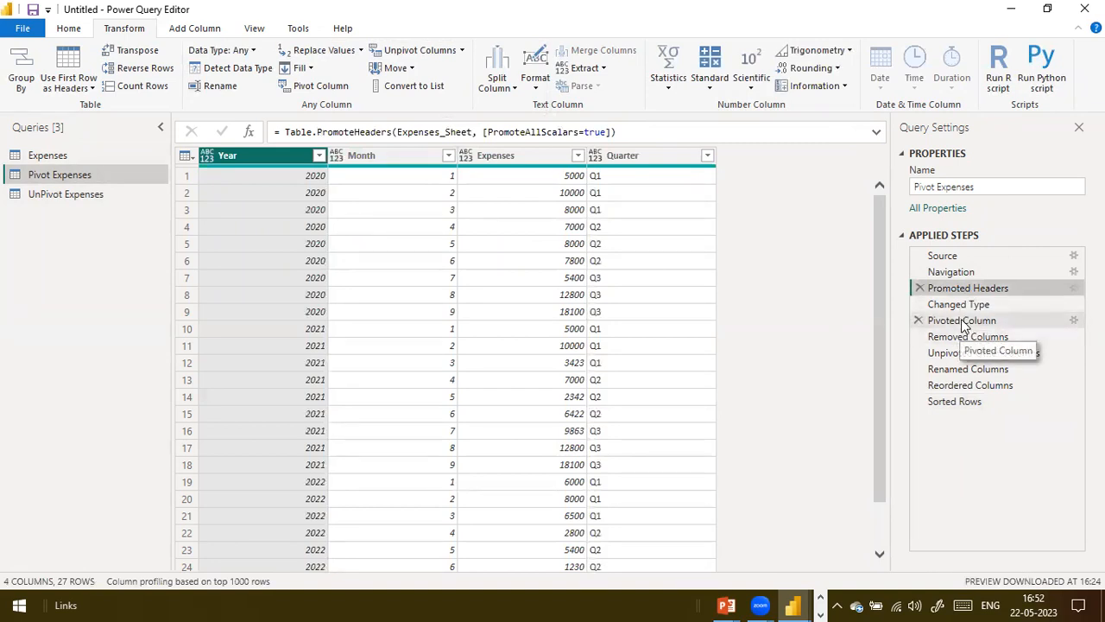
left_click(964, 323)
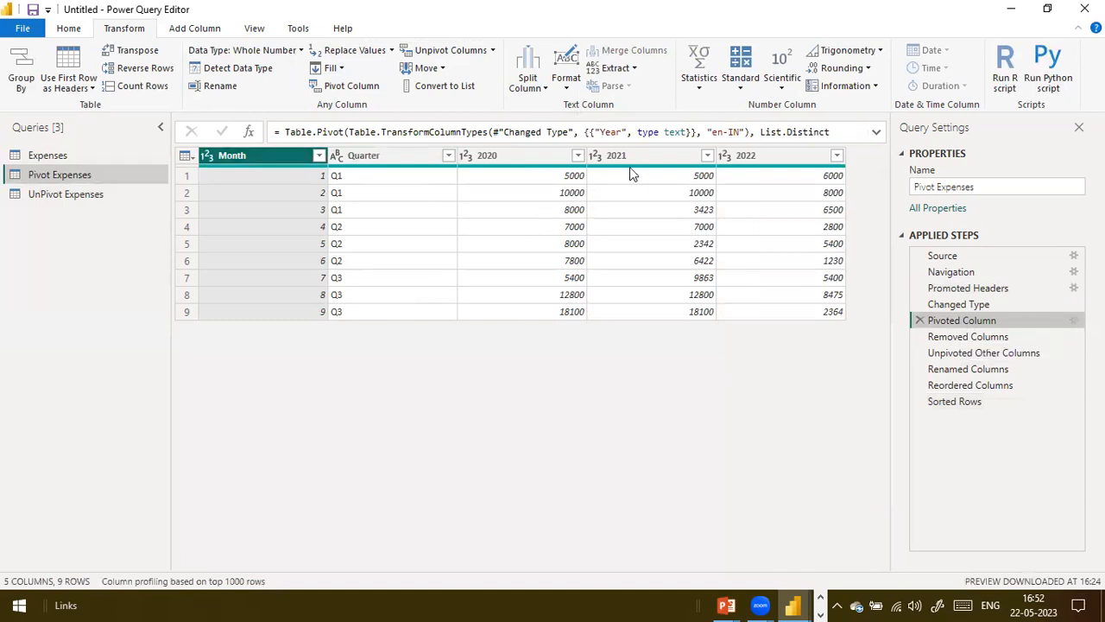
left_click(758, 304)
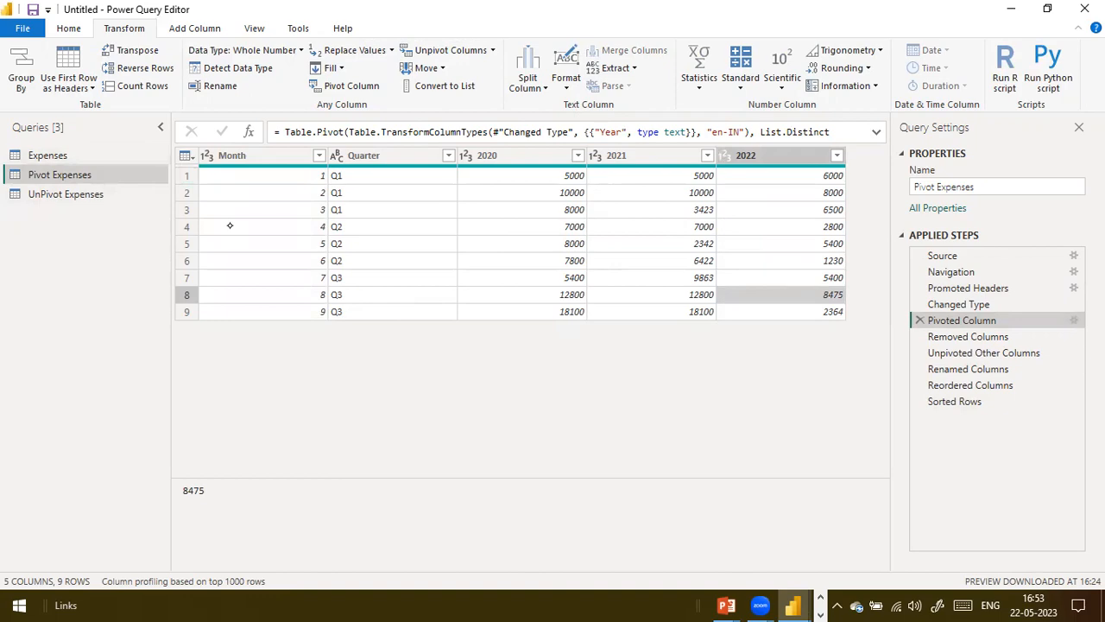
Step: Launch the Epic Pen annotation tool and move its toolbars clear of the expenses table
key("super+d")
left_click(151, 223)
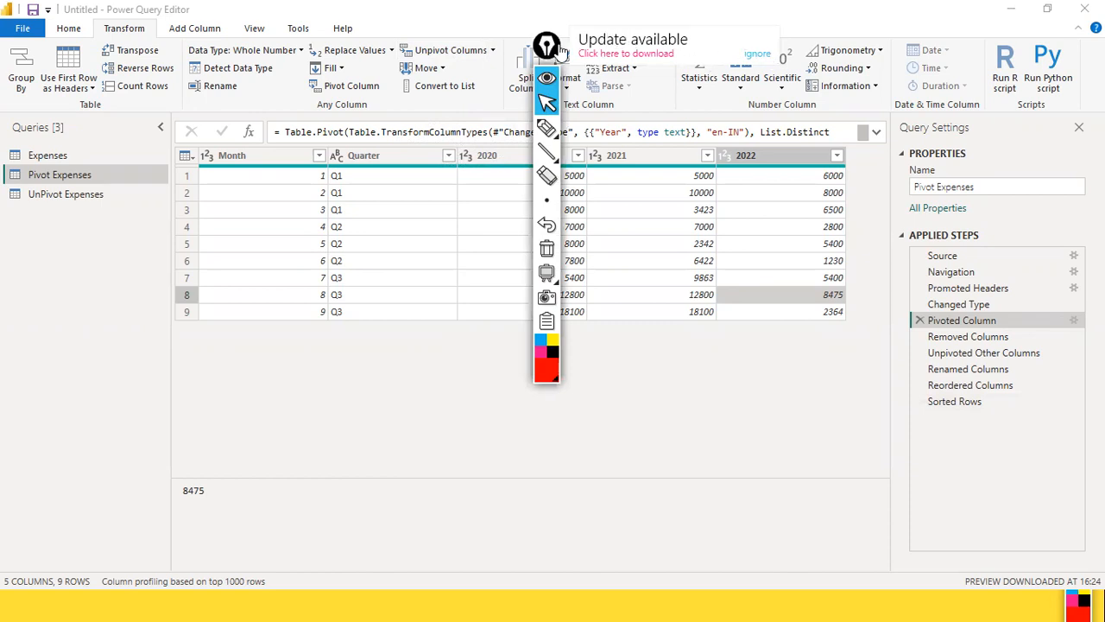
left_click_drag(551, 53, 851, 374)
left_click(905, 337)
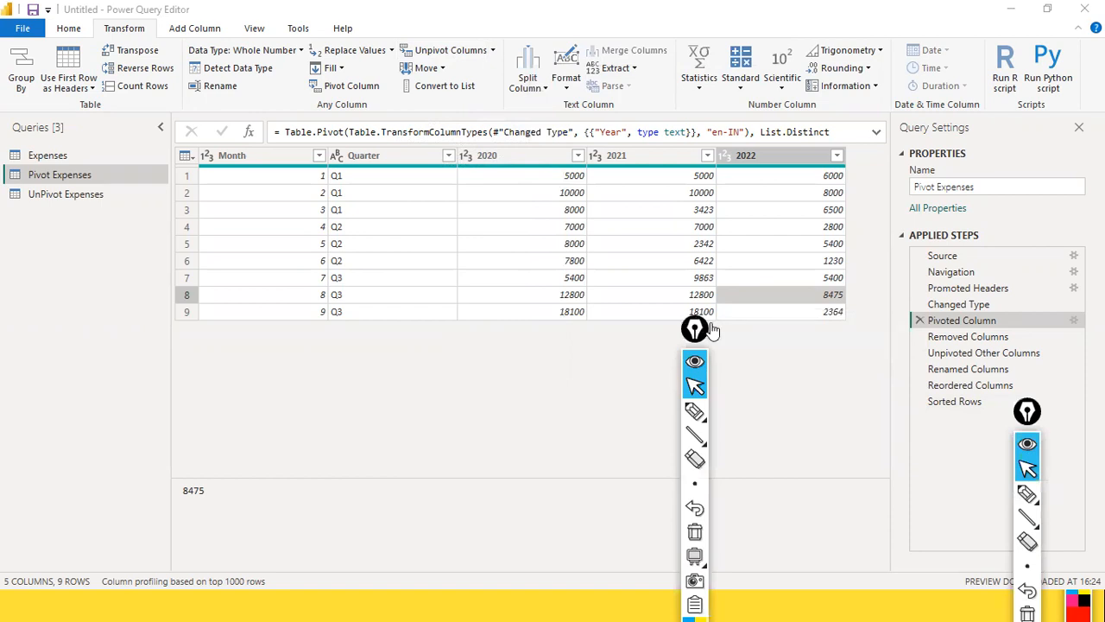
left_click_drag(696, 325, 984, 482)
left_click_drag(1032, 414, 1083, 498)
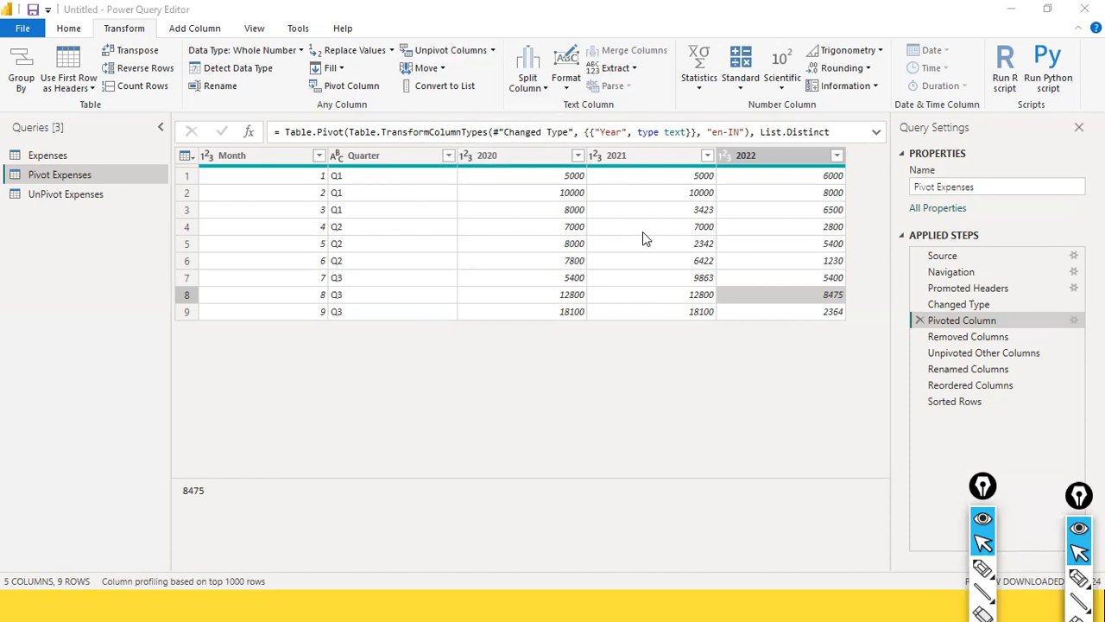
left_click(263, 227)
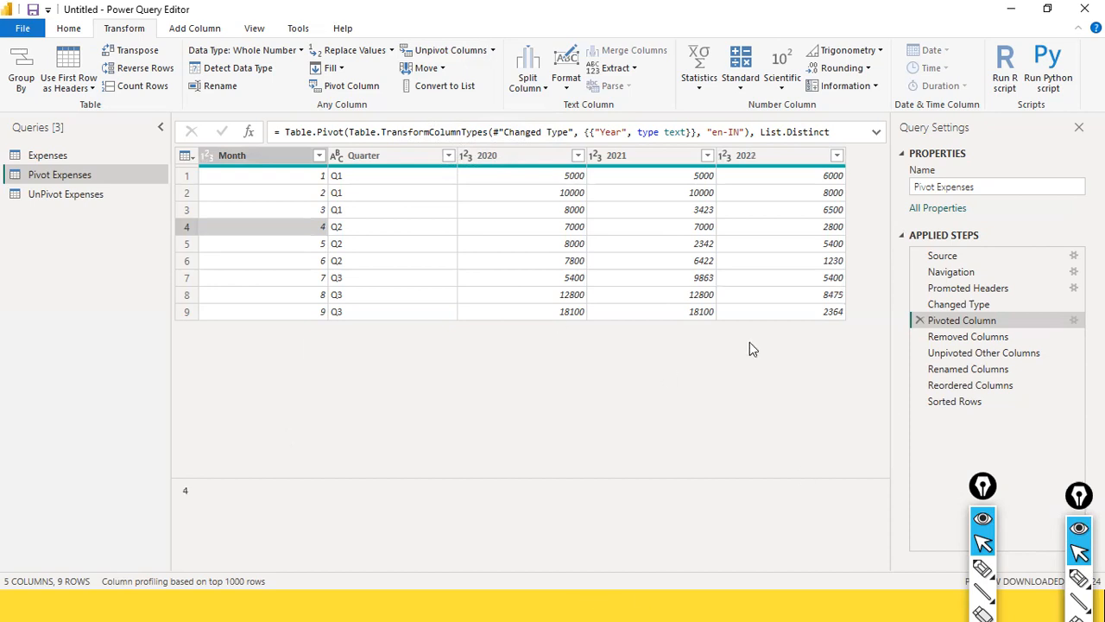
Step: Reposition one Epic Pen toolbar at the edge of the screen so the applied steps list is uncovered
left_click_drag(985, 490, 1012, 367)
mouse_move(1008, 517)
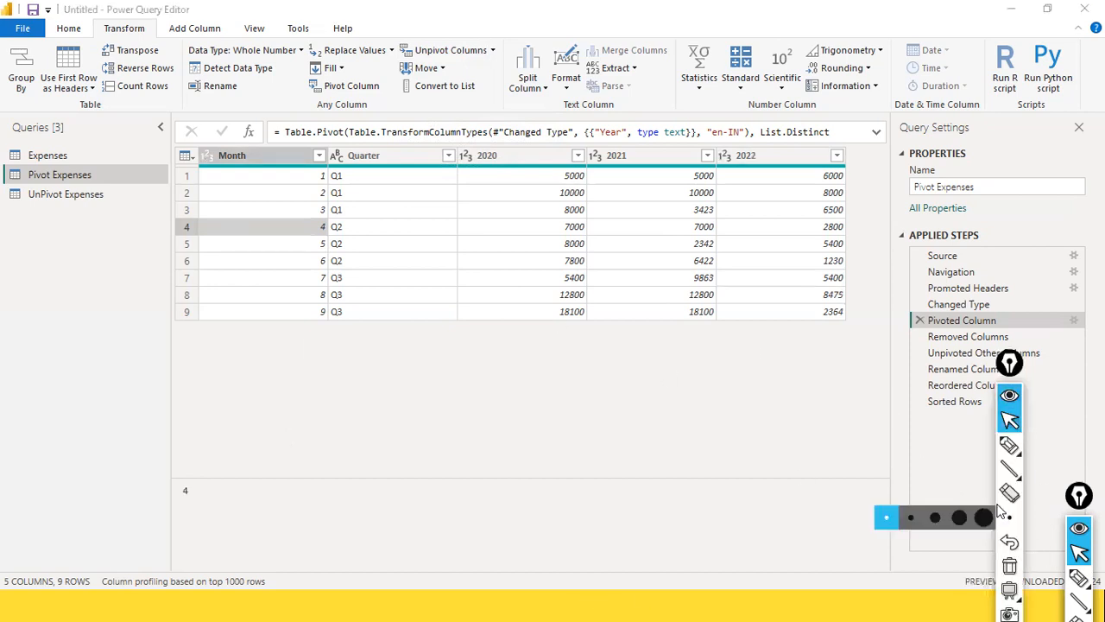
left_click(884, 522)
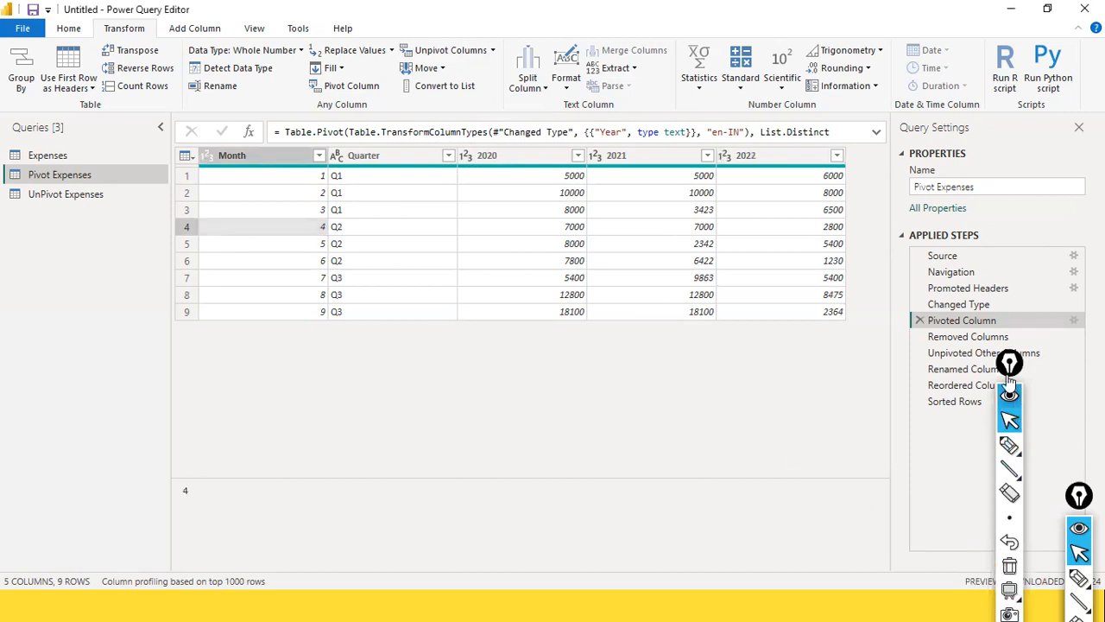
left_click_drag(1006, 367, 968, 168)
mouse_move(976, 501)
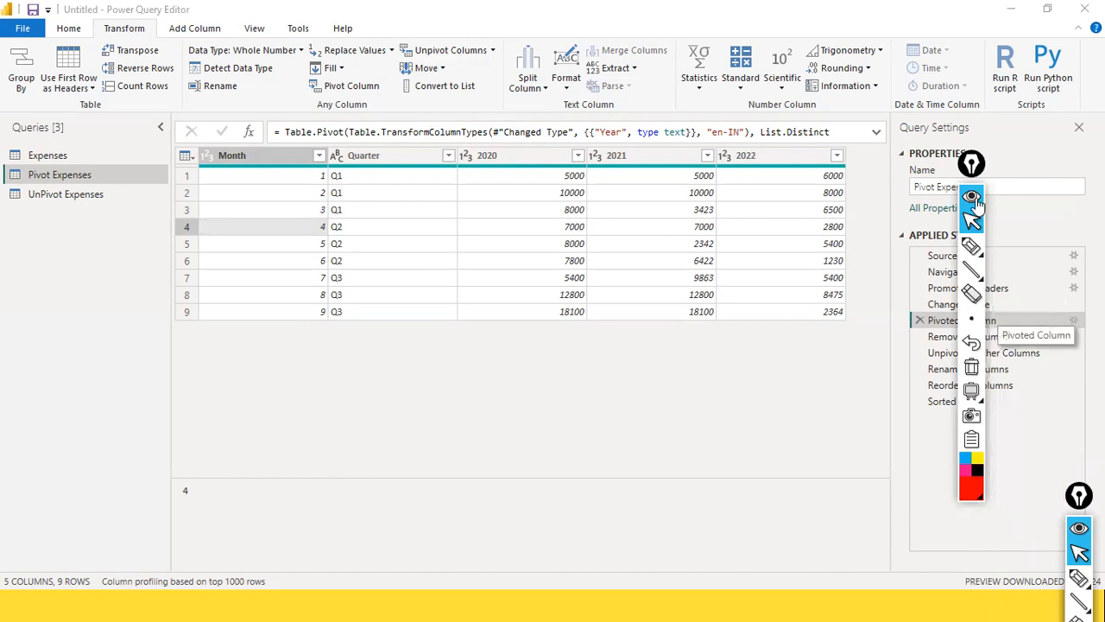
left_click_drag(980, 177, 1098, 356)
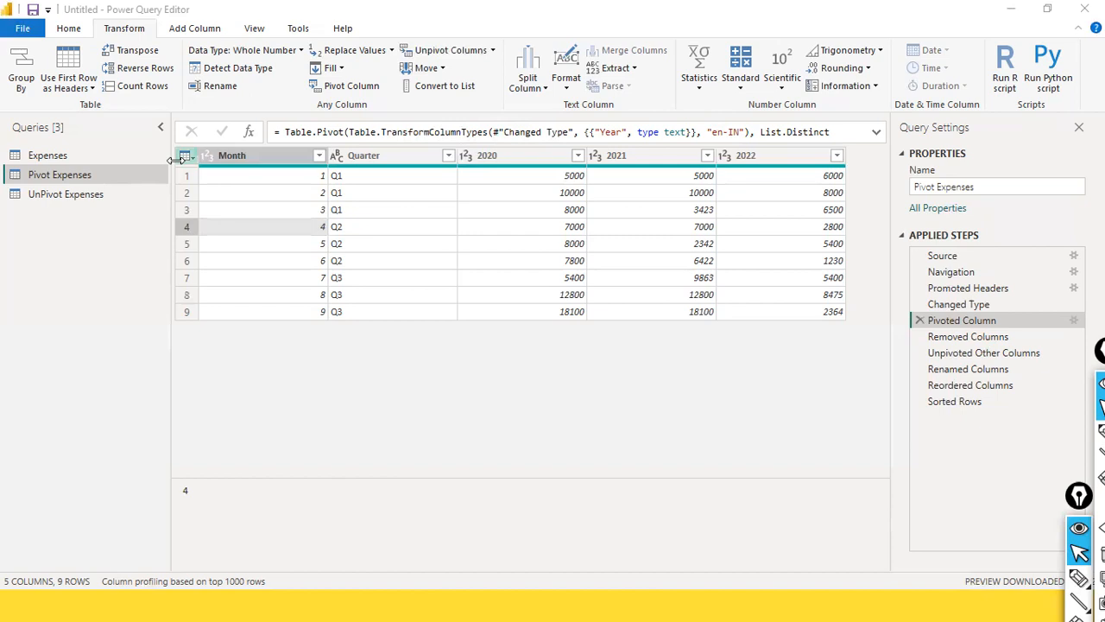
Step: Close all three open Epic Pen windows
key("super")
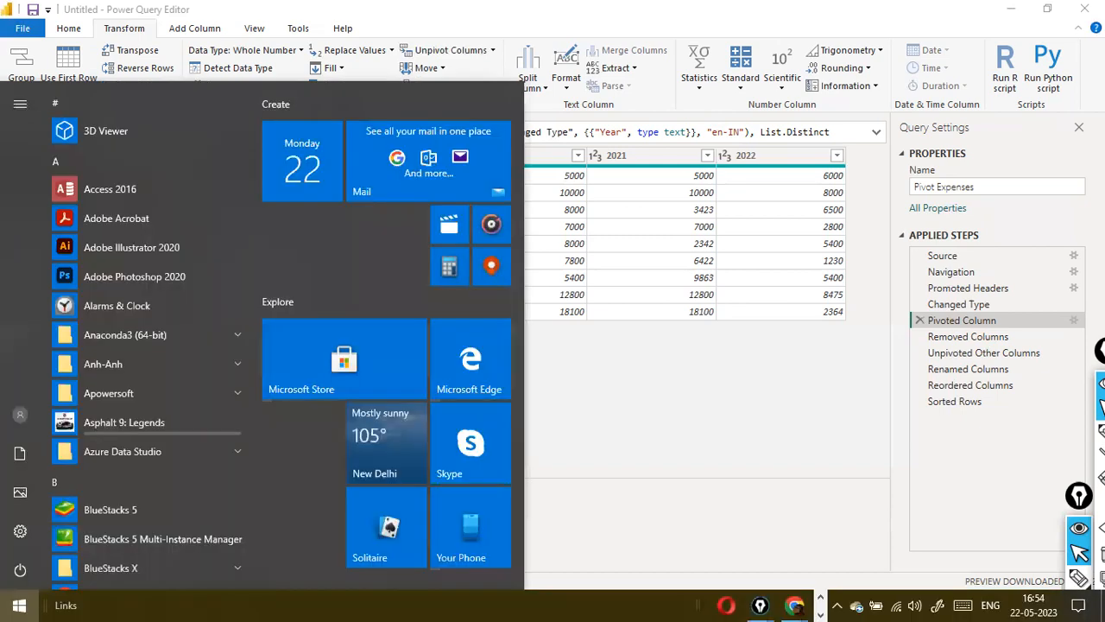
mouse_move(764, 602)
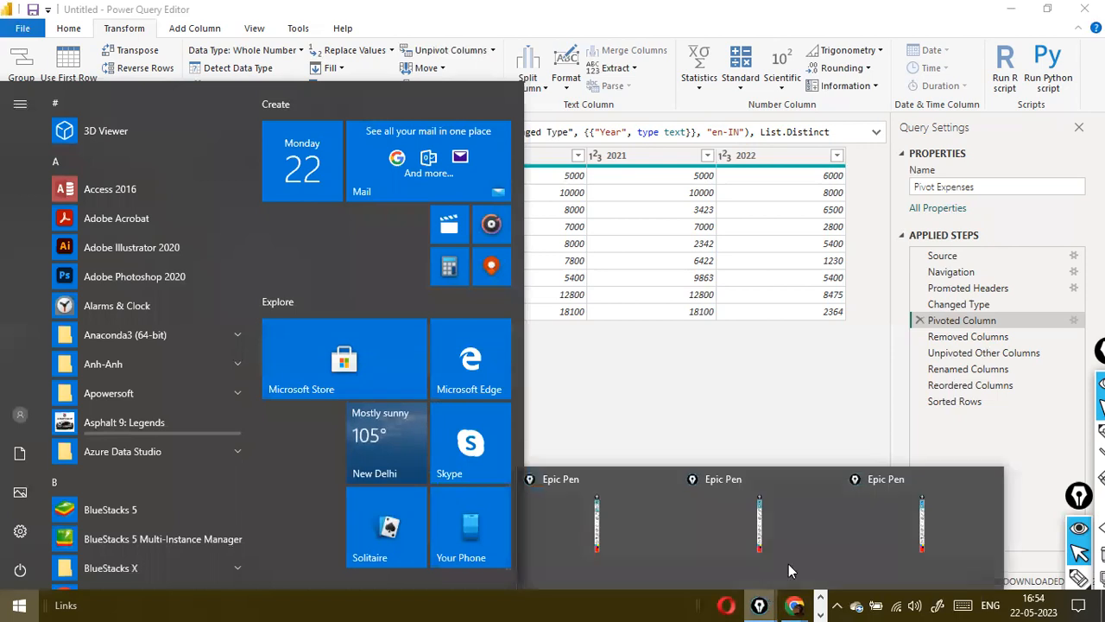
left_click(991, 480)
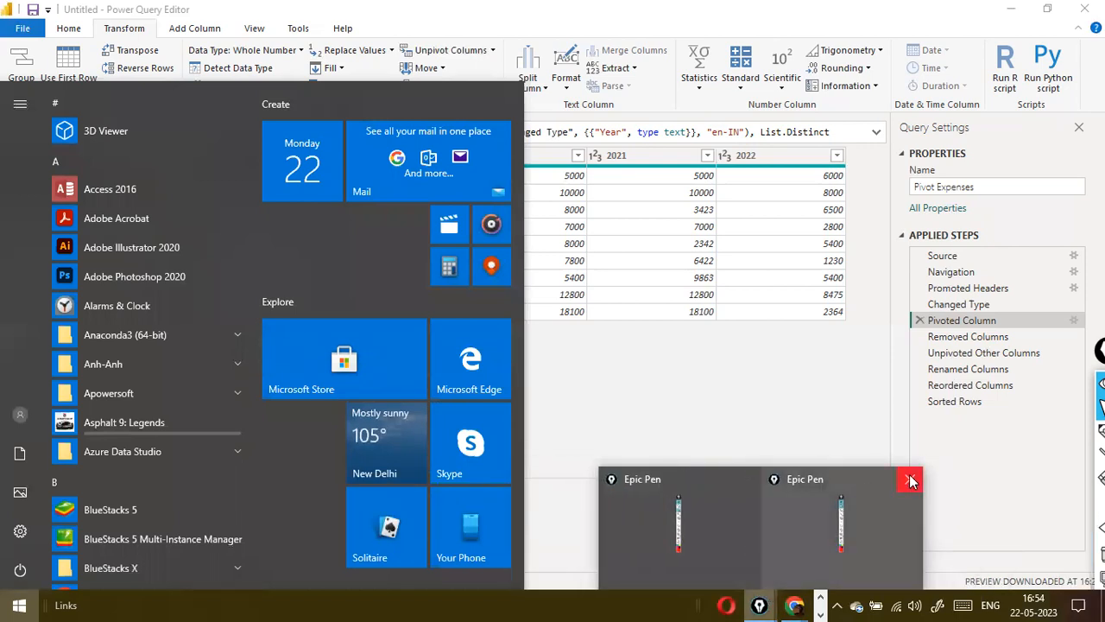
left_click(910, 480)
left_click(829, 480)
left_click(716, 513)
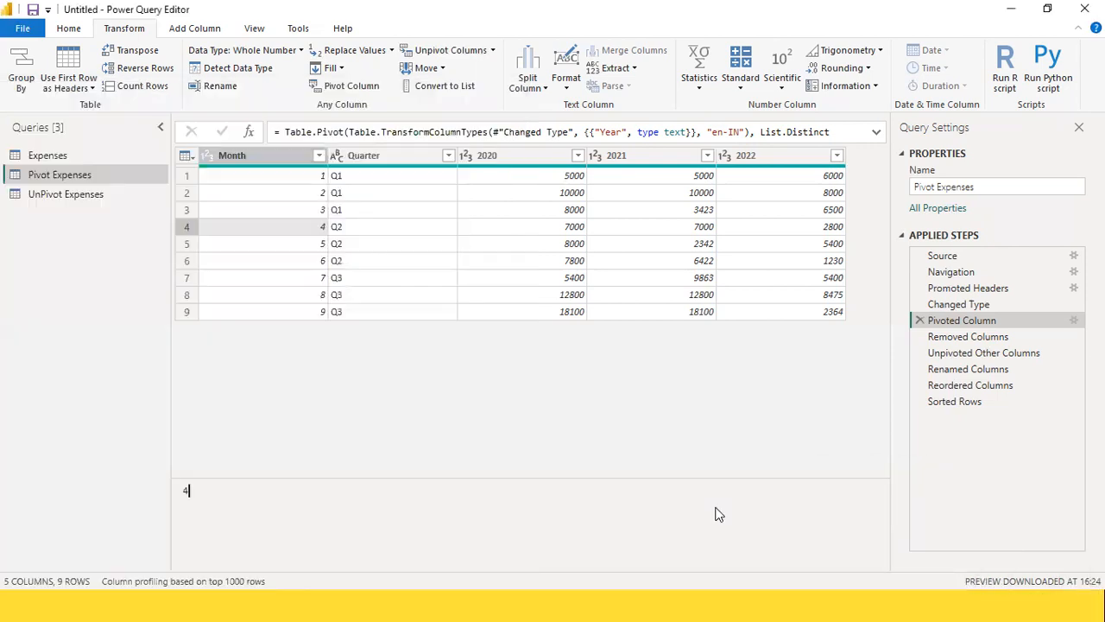
Step: Relaunch Epic Pen from the desktop, ignore its update offer and place its toolbar beside the lower end of the applied steps list
key("super+d")
double_click(168, 226)
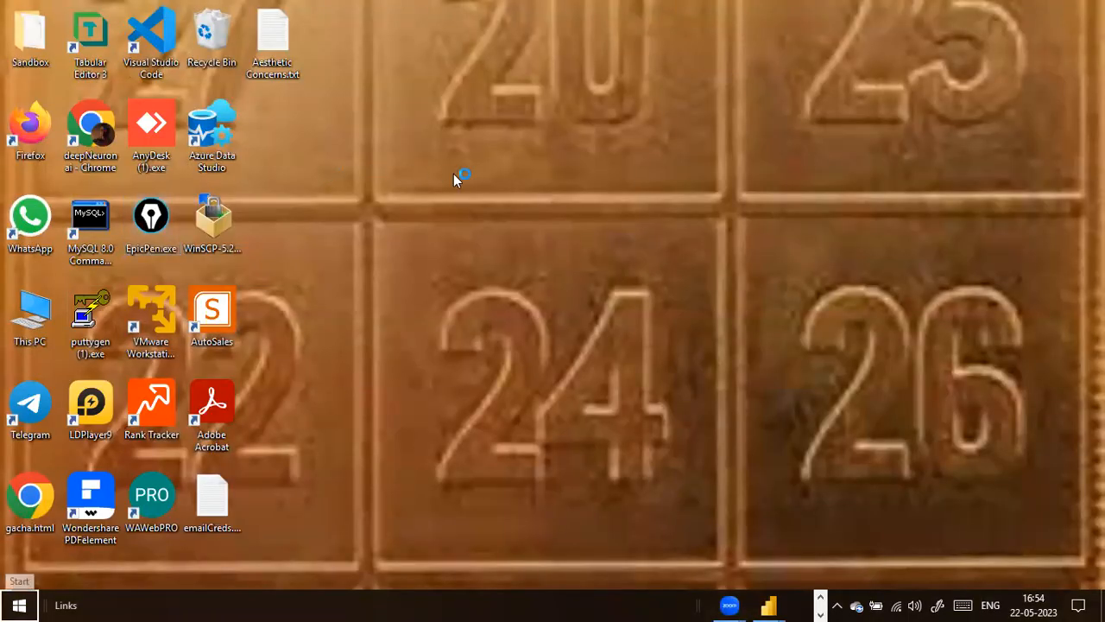
key("super+d")
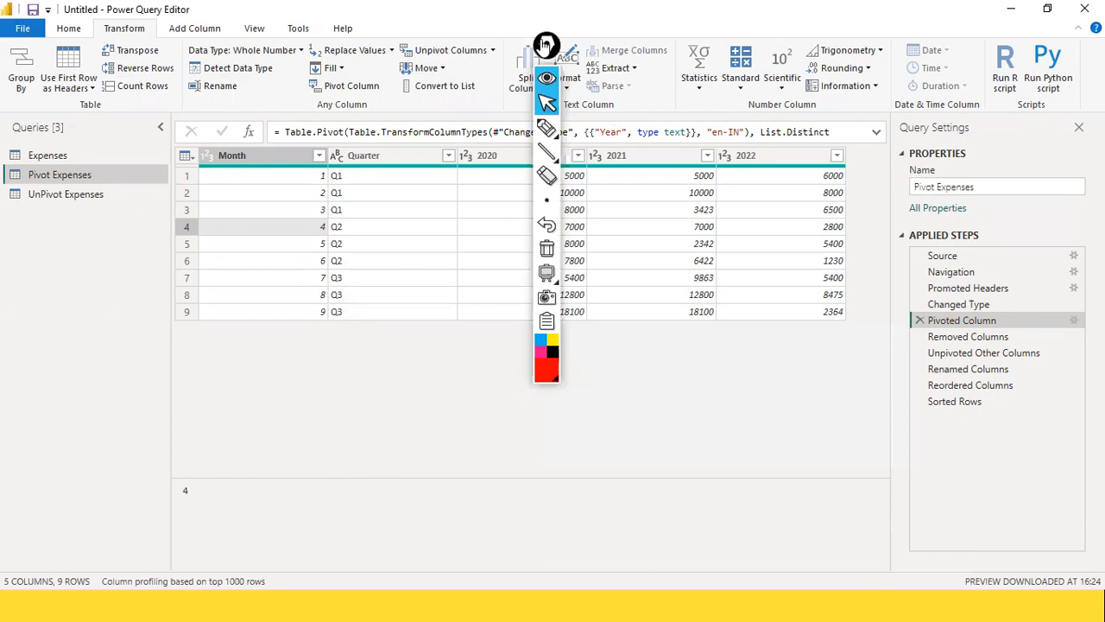
left_click_drag(545, 43, 658, 421)
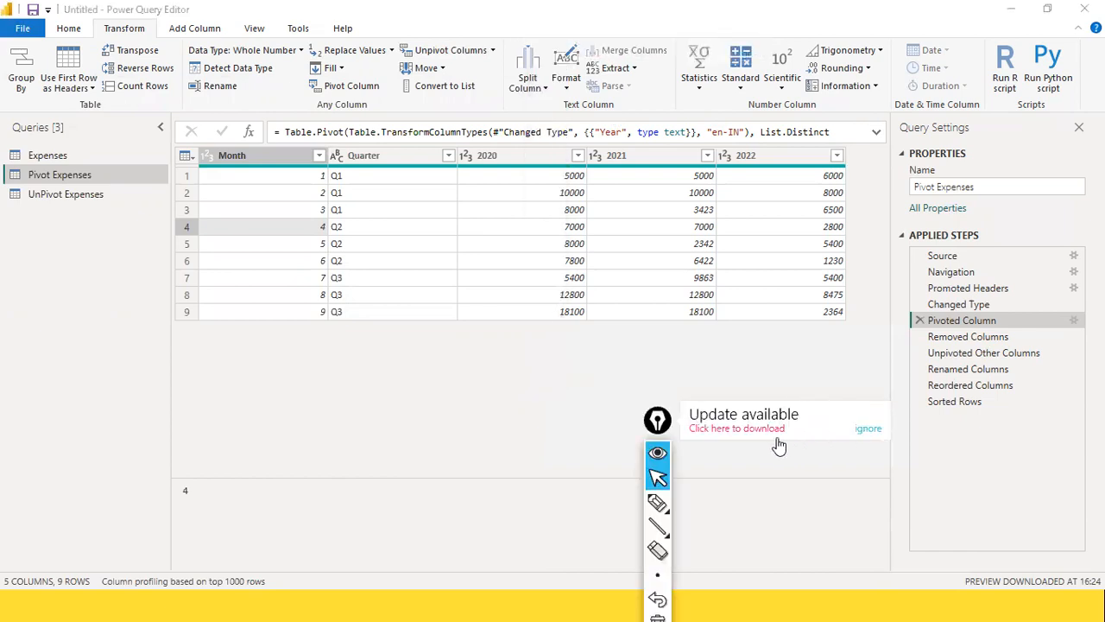
left_click(868, 429)
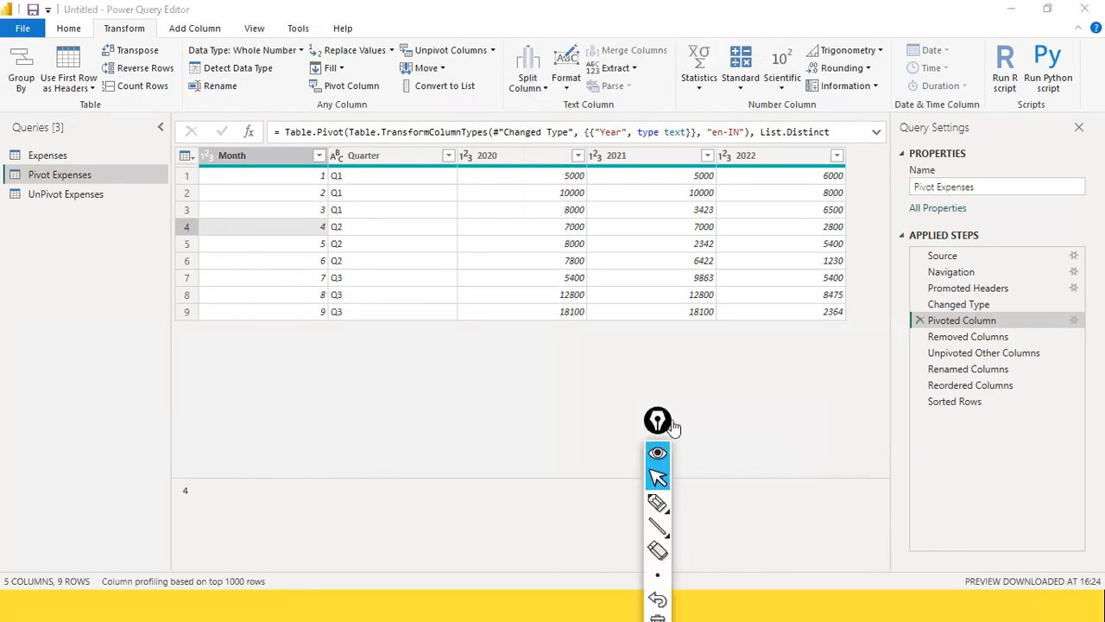
left_click_drag(658, 420, 982, 405)
Step: Draw a diagonal red test arrow below the expenses table and return to the cursor
left_click(983, 510)
left_click_drag(629, 469, 735, 384)
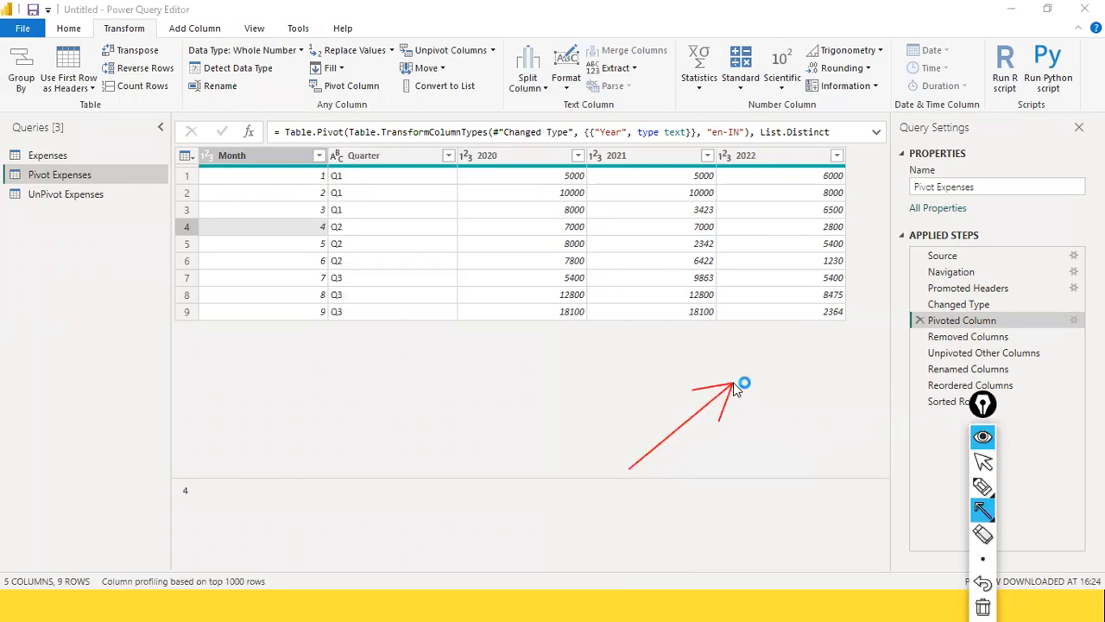
key("ctrl+shift+2")
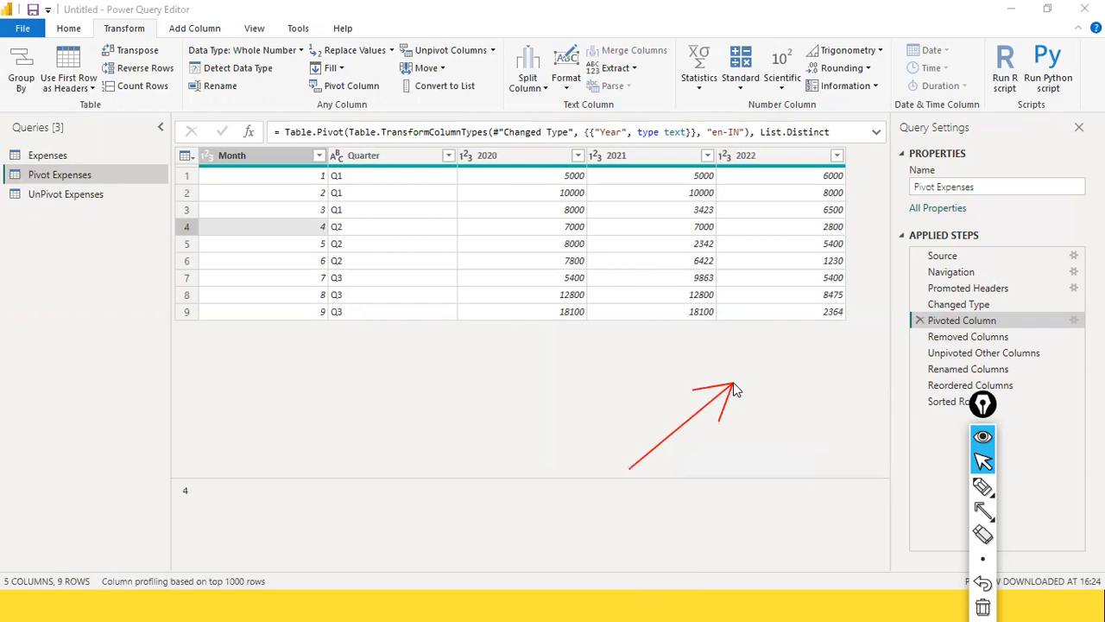
Step: Annotate Pivot Expenses with "Convert rows into columns" and UnPivot Expenses with "Convert columns into rows" using pen arrows, and clear all drawings
key("ctrl+shift+2")
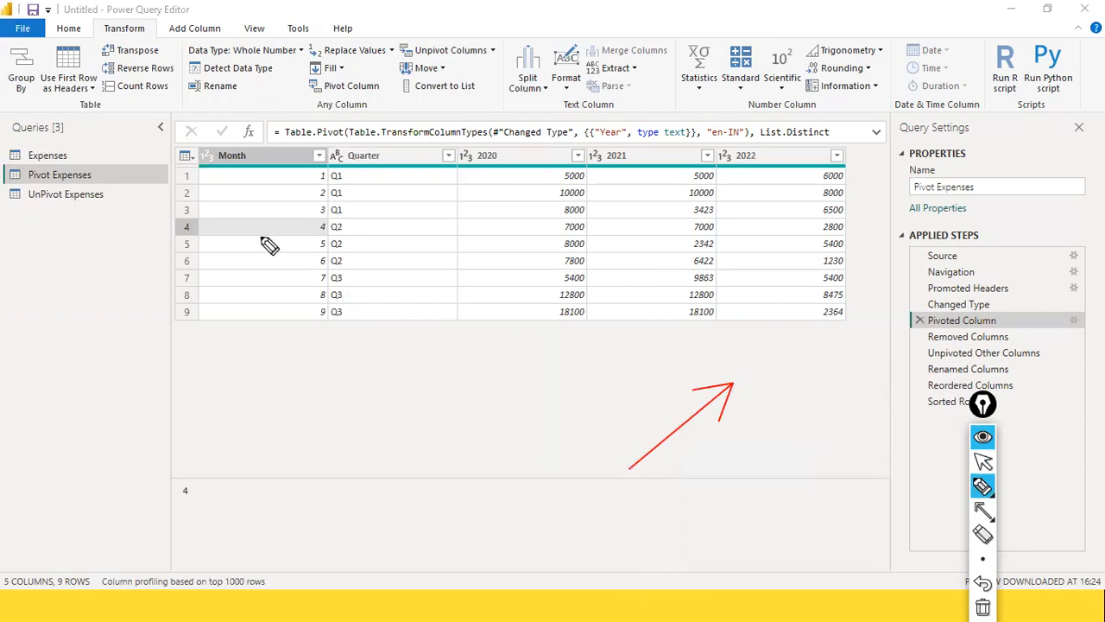
mouse_move(99, 175)
left_mouse_down()
mouse_move(245, 371)
mouse_move(212, 378)
left_mouse_up()
left_click_drag(287, 374, 745, 383)
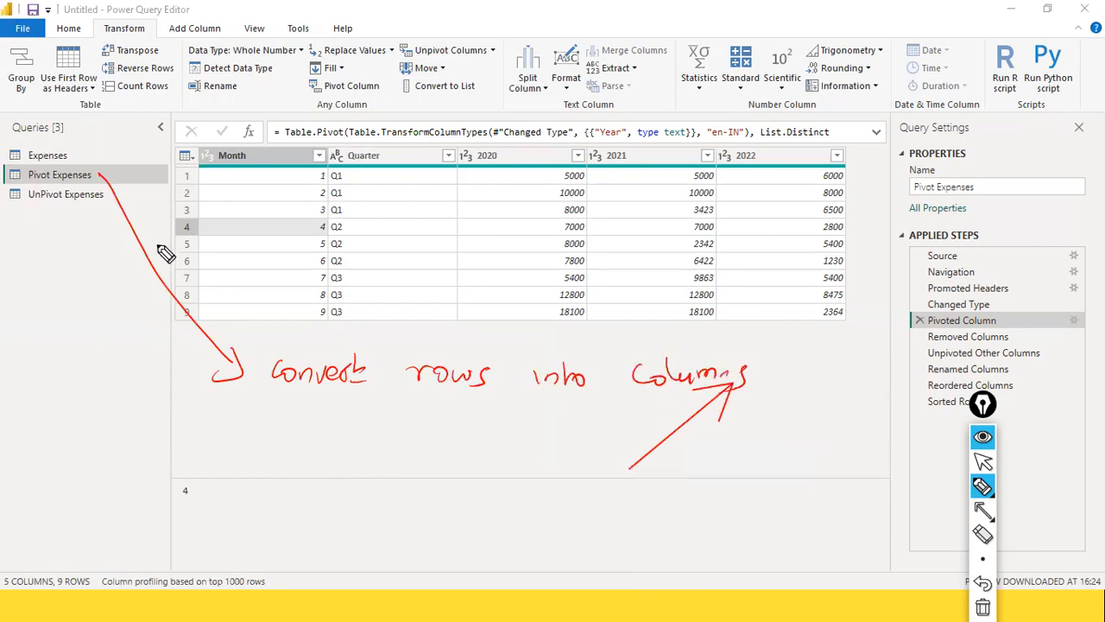
mouse_move(77, 203)
left_mouse_down()
mouse_move(210, 417)
mouse_move(268, 441)
left_mouse_up()
left_click_drag(257, 424, 255, 456)
mouse_move(322, 419)
left_mouse_down()
mouse_move(334, 444)
mouse_move(382, 443)
mouse_move(399, 427)
mouse_move(420, 447)
mouse_move(459, 432)
mouse_move(534, 455)
mouse_move(612, 440)
mouse_move(757, 439)
mouse_move(753, 450)
left_mouse_up()
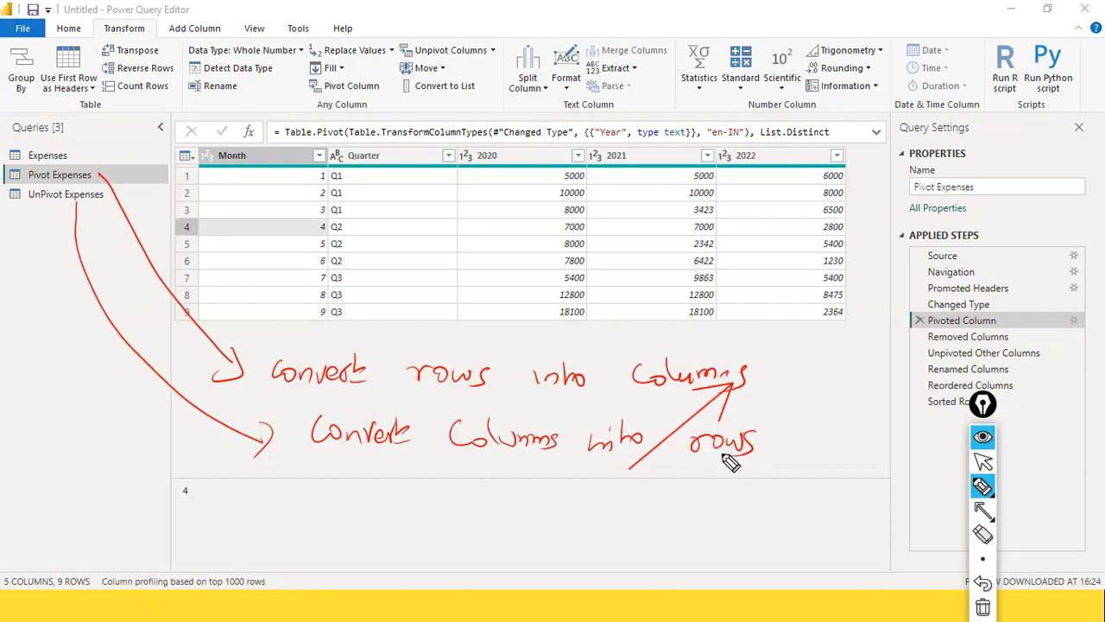
key("ctrl+shift+7")
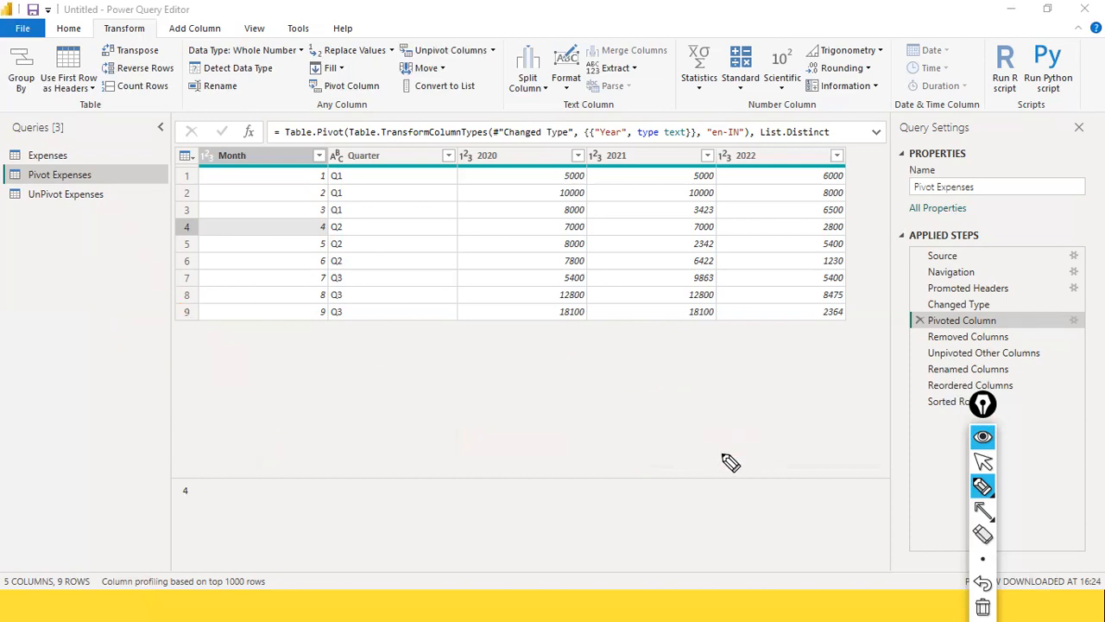
key("ctrl+shift+1")
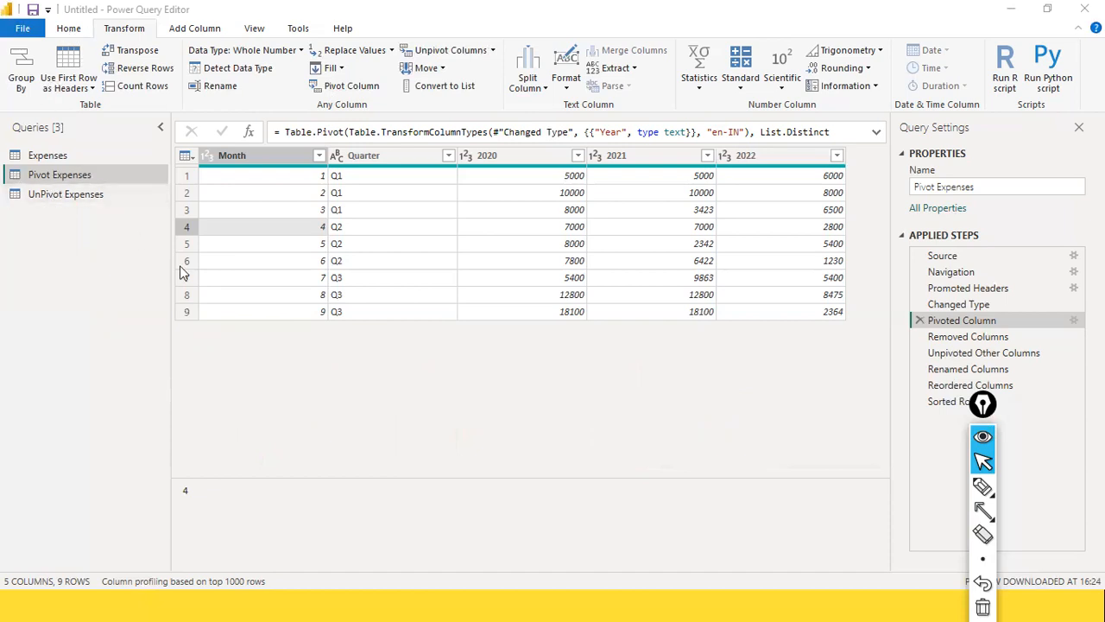
Step: View the "Transpose, Pivoting & Unpivoting" slide in the PowerPoint slide show and return to Power Query Editor
key("alt+Tab")
key("Tab")
key("Tab")
key("Tab")
key("Tab")
key("Tab")
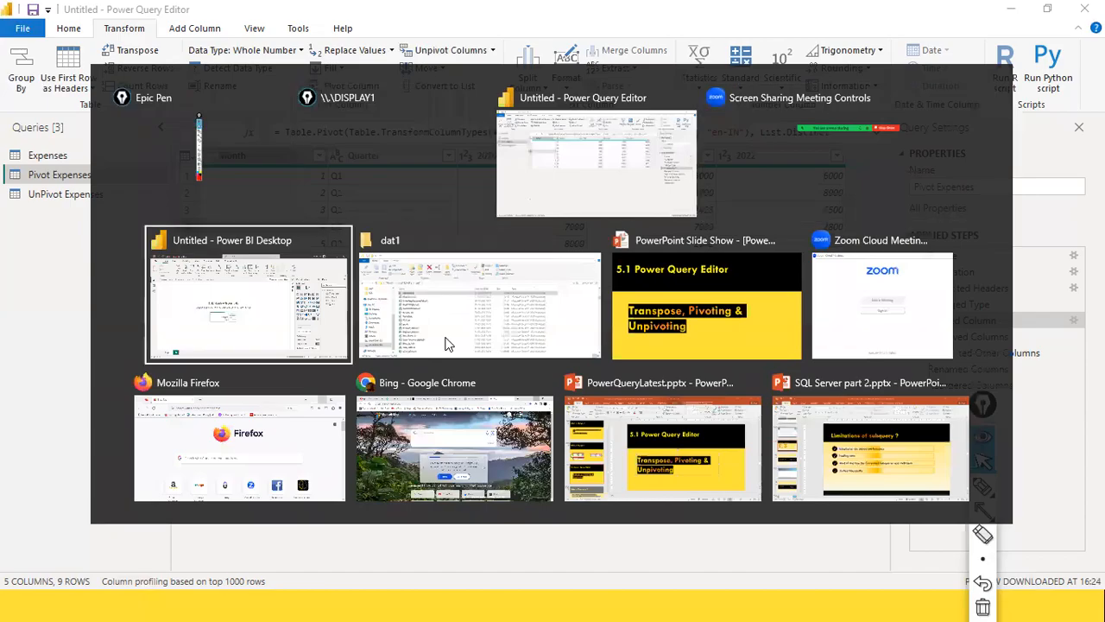
key("Right")
key("Left")
key("Right")
key("Right")
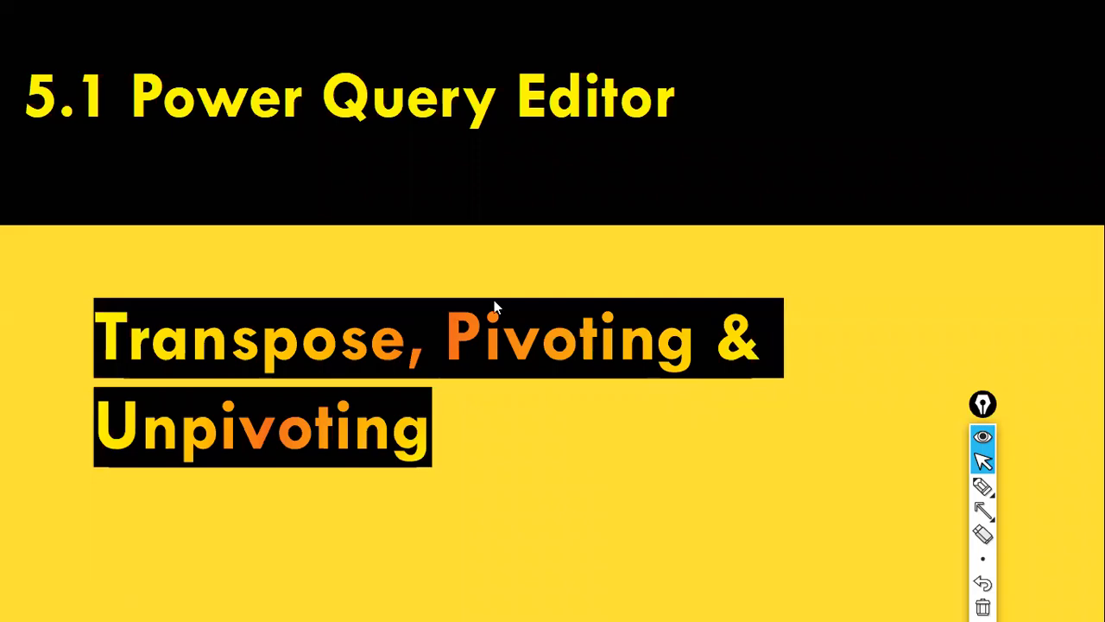
key("alt+Tab")
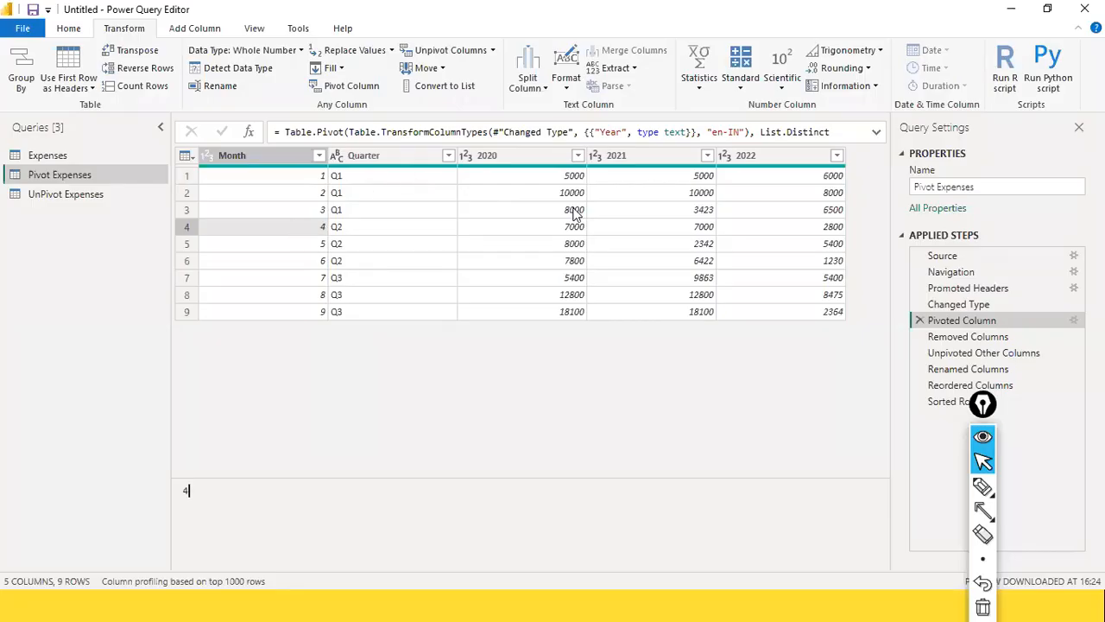
Step: Delete the Sorted Rows, Reordered Columns, Renamed Columns and Unpivoted Other Columns steps from the Pivot Expenses query
left_click(126, 54)
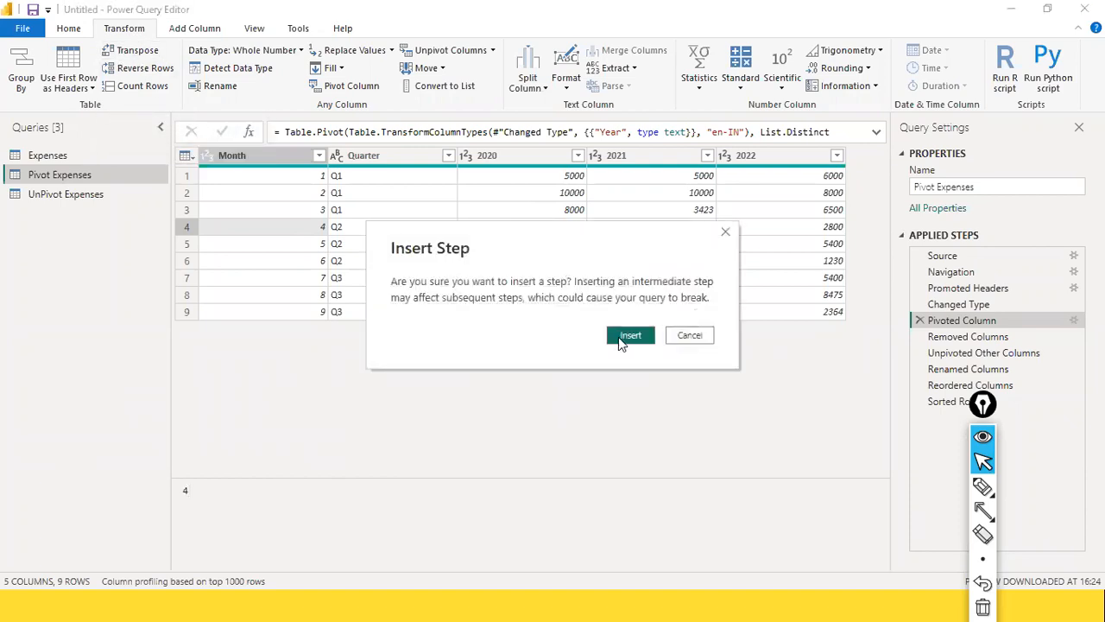
left_click(703, 335)
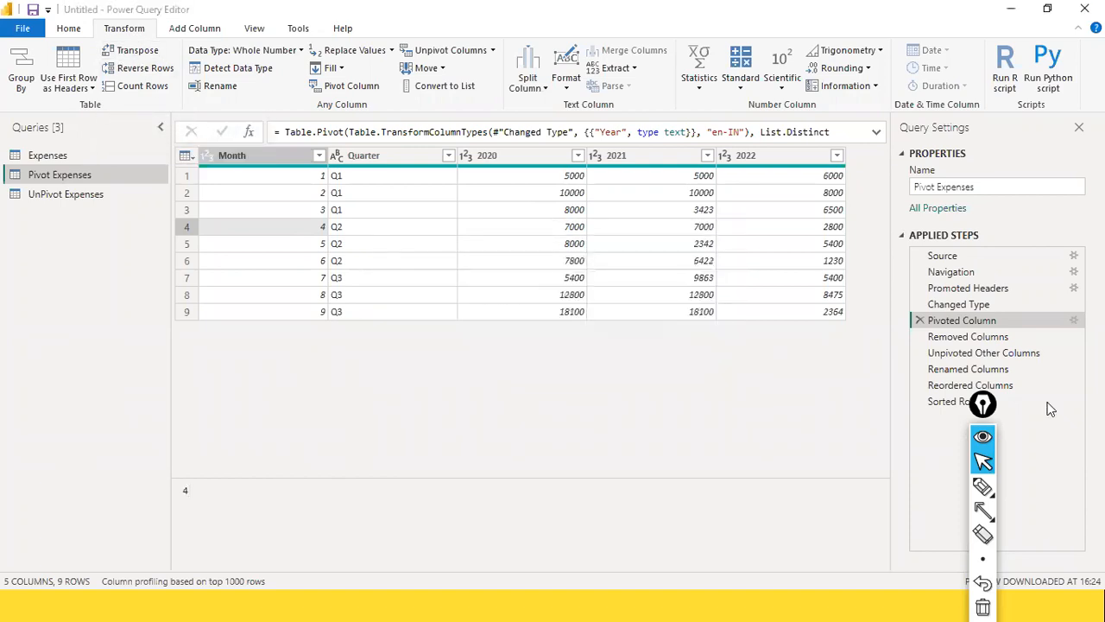
left_click(939, 405)
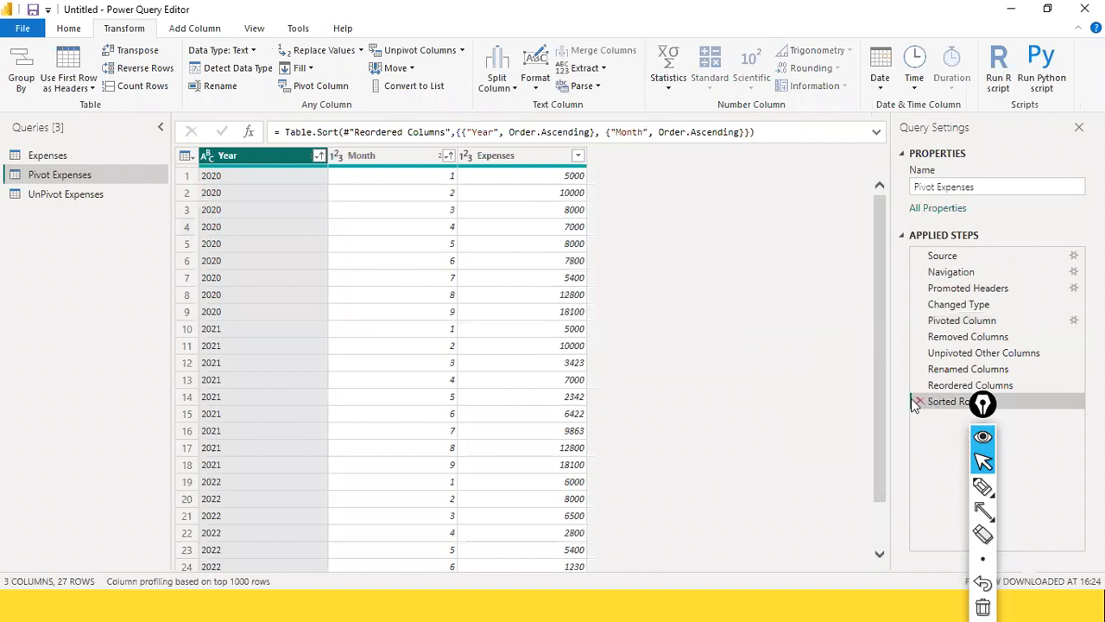
left_click(913, 402)
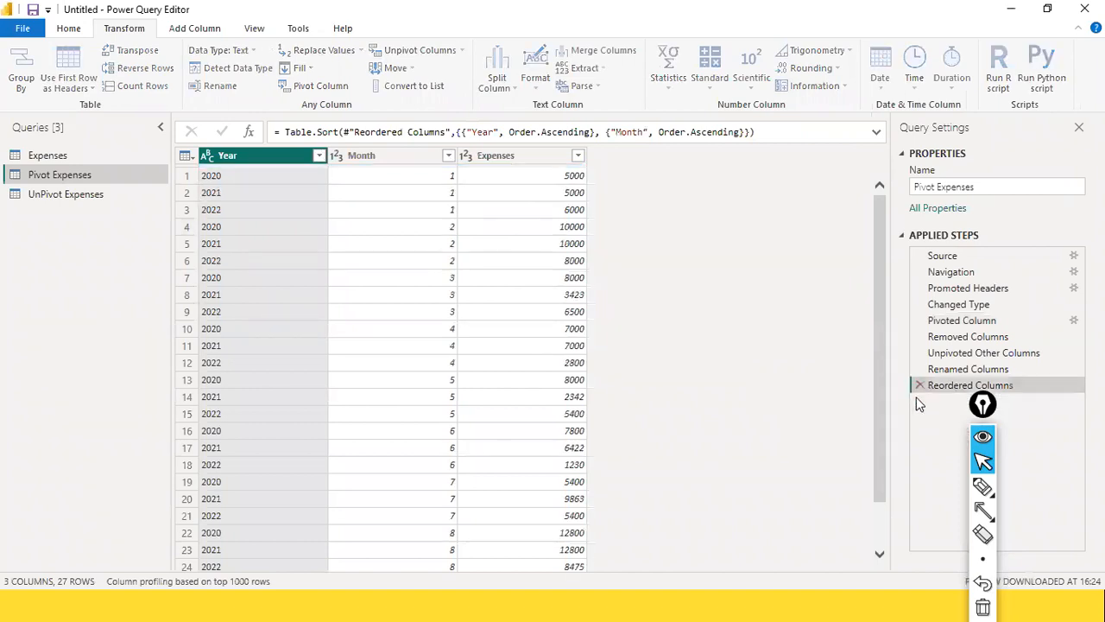
left_click(917, 385)
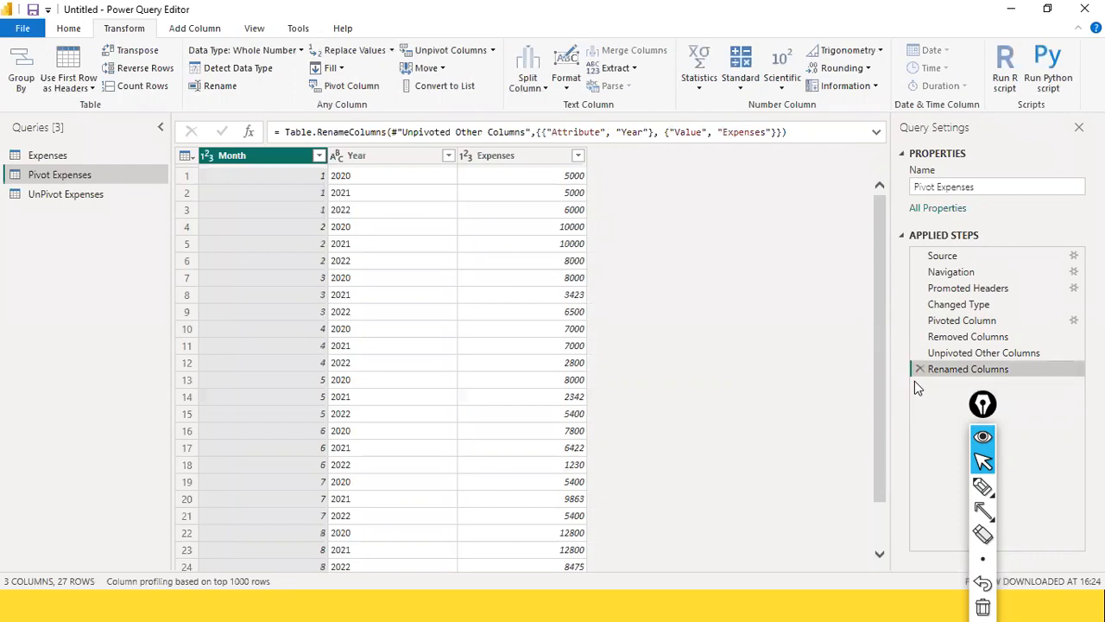
left_click(918, 370)
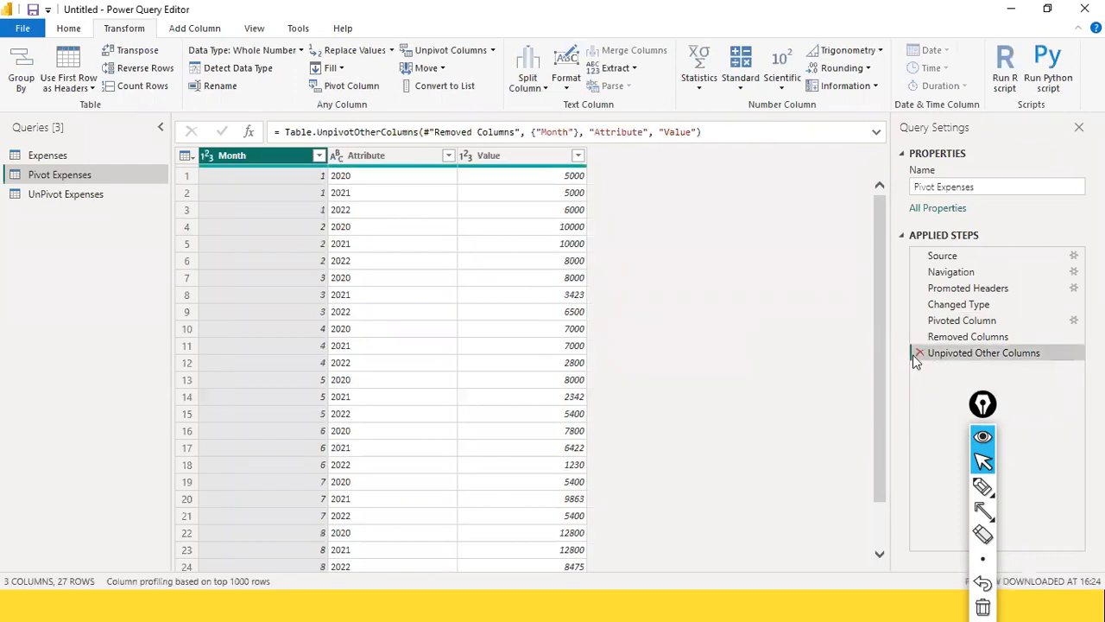
left_click(917, 353)
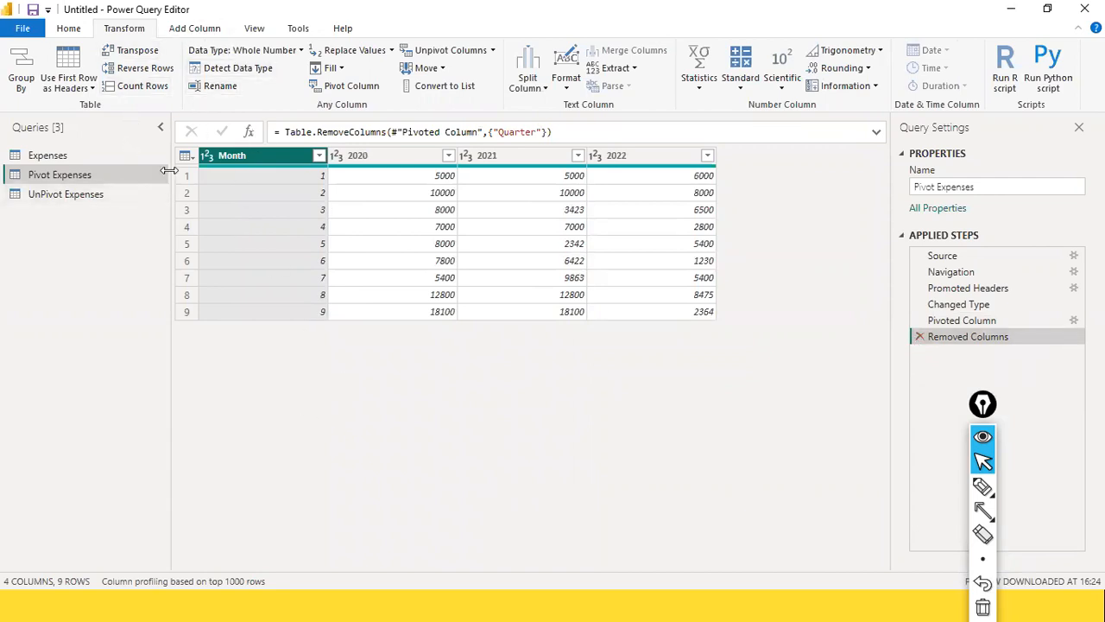
Step: Deselect the Month column and transpose the Pivot Expenses table
left_click(283, 157, "ctrl")
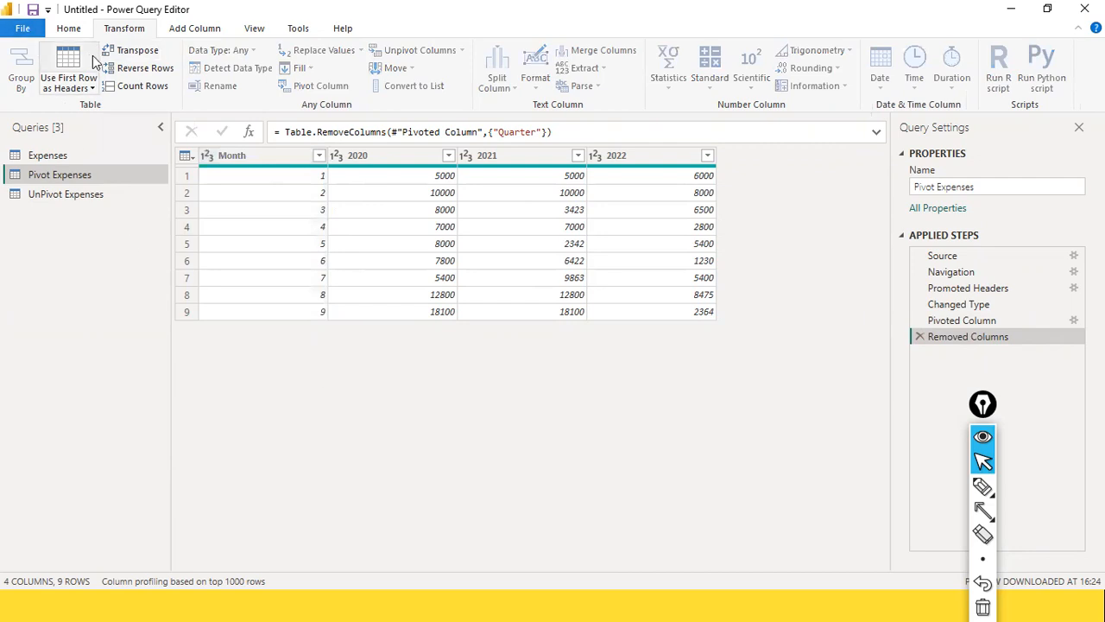
left_click(138, 52)
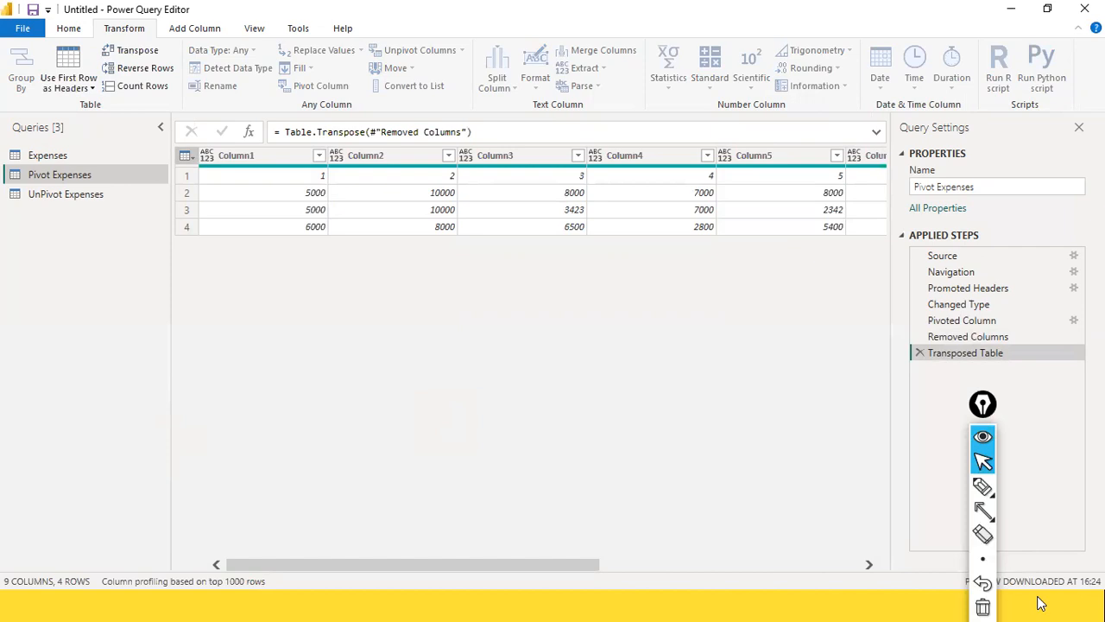
Step: Handwrite 1, 2, 3 in a row below the table, tick Column2, and write 1, 2, 3 vertically inside a box
key("ctrl+shift+3")
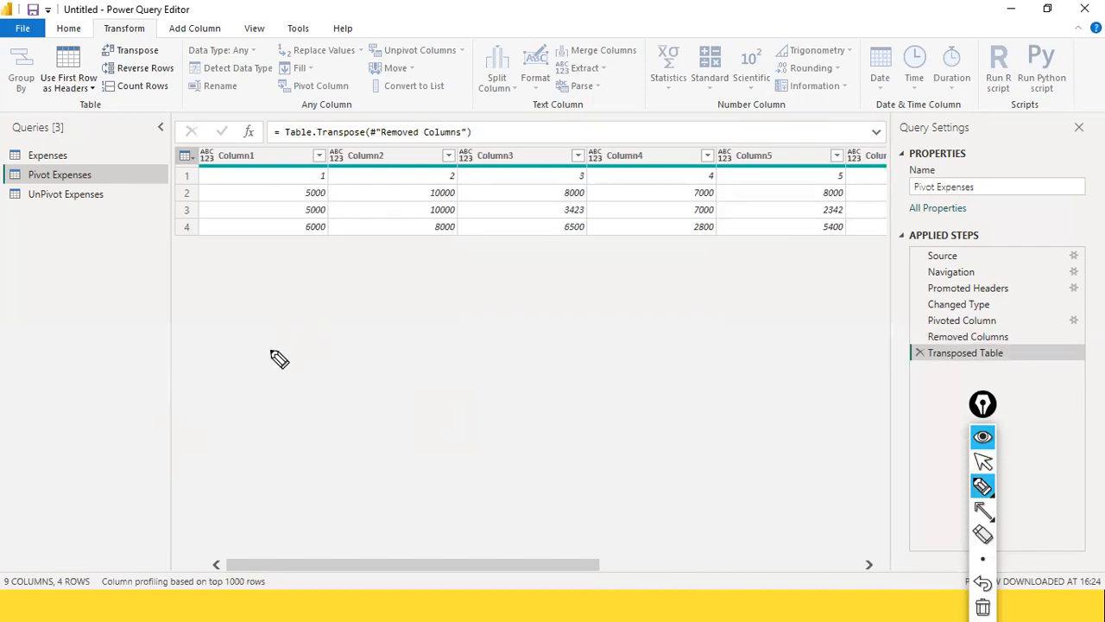
left_click_drag(268, 361, 269, 378)
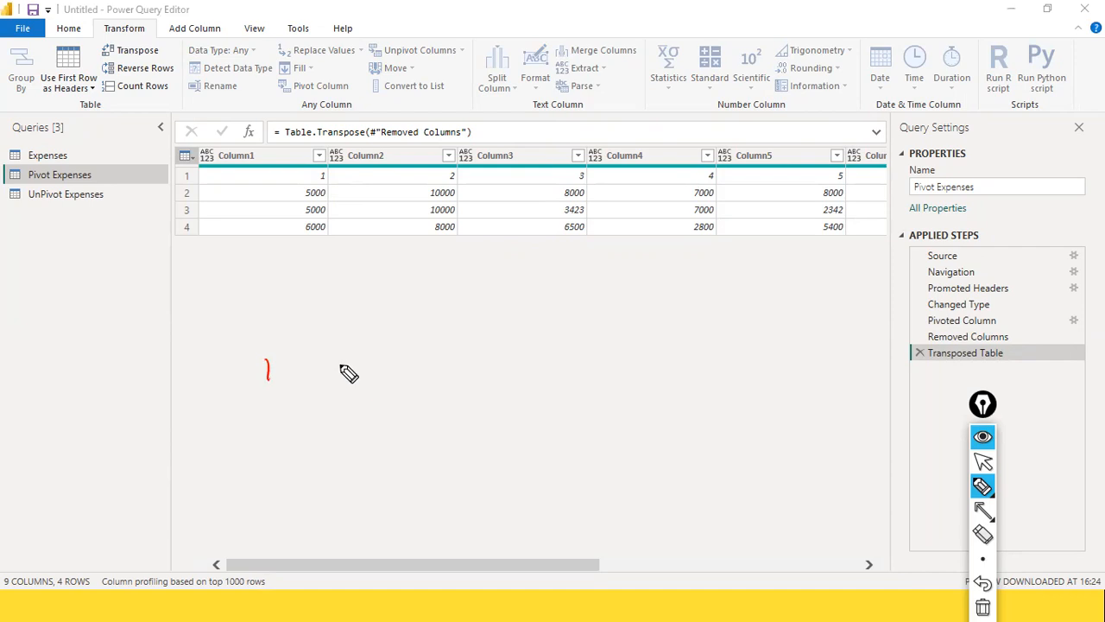
left_click_drag(345, 363, 355, 379)
mouse_move(467, 362)
left_mouse_down()
mouse_move(470, 376)
mouse_move(447, 385)
mouse_move(469, 359)
left_mouse_up()
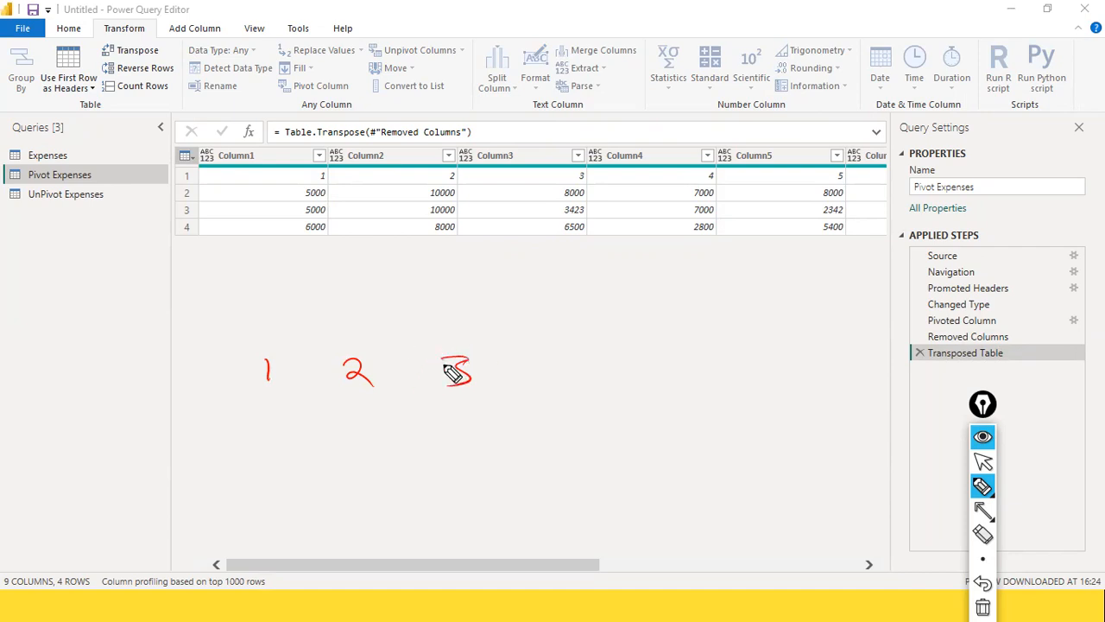
left_click_drag(334, 169, 361, 159)
left_click_drag(242, 251, 245, 315)
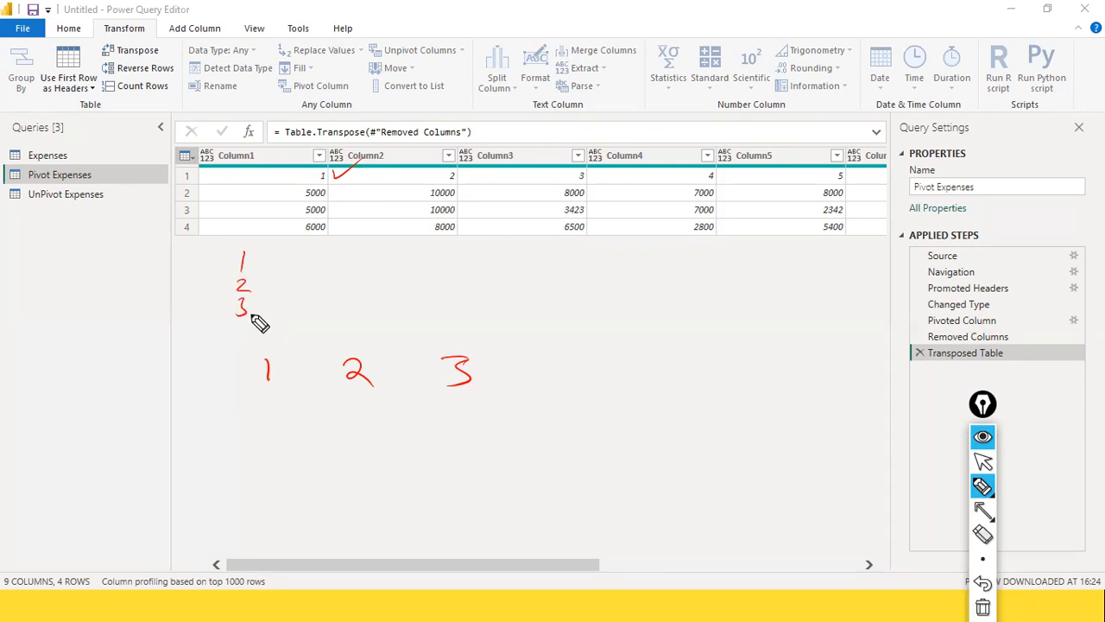
mouse_move(233, 250)
left_mouse_down()
mouse_move(227, 328)
mouse_move(259, 248)
mouse_move(233, 246)
left_mouse_up()
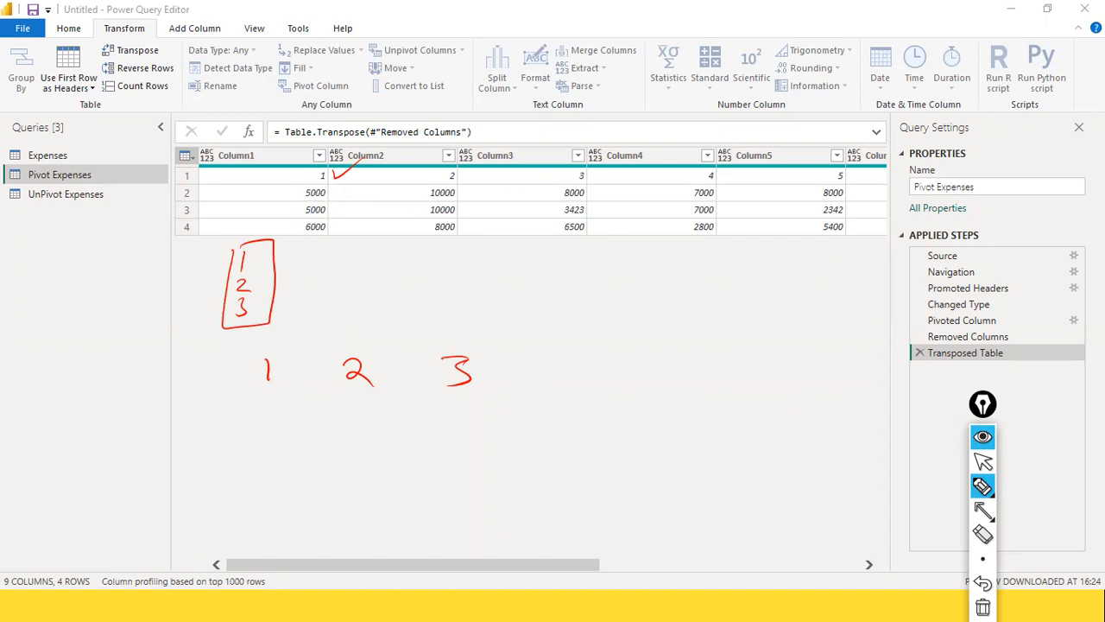
Step: Return to the cursor and compare the Pivot Expenses table at the Removed Columns and Transposed Table steps
left_click(983, 462)
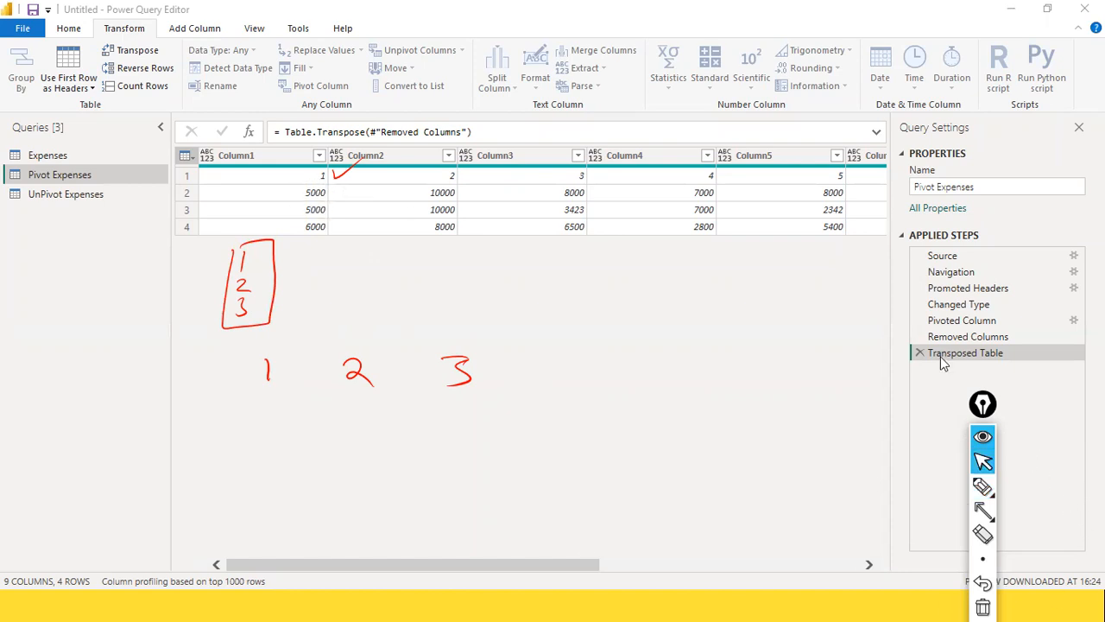
left_click(941, 339)
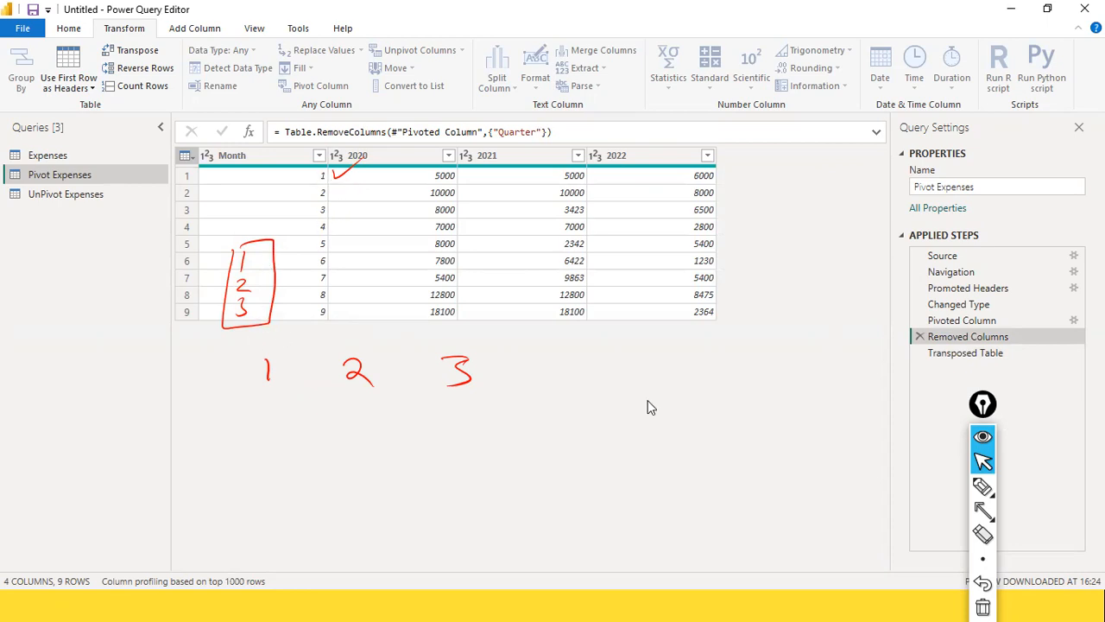
left_click(964, 349)
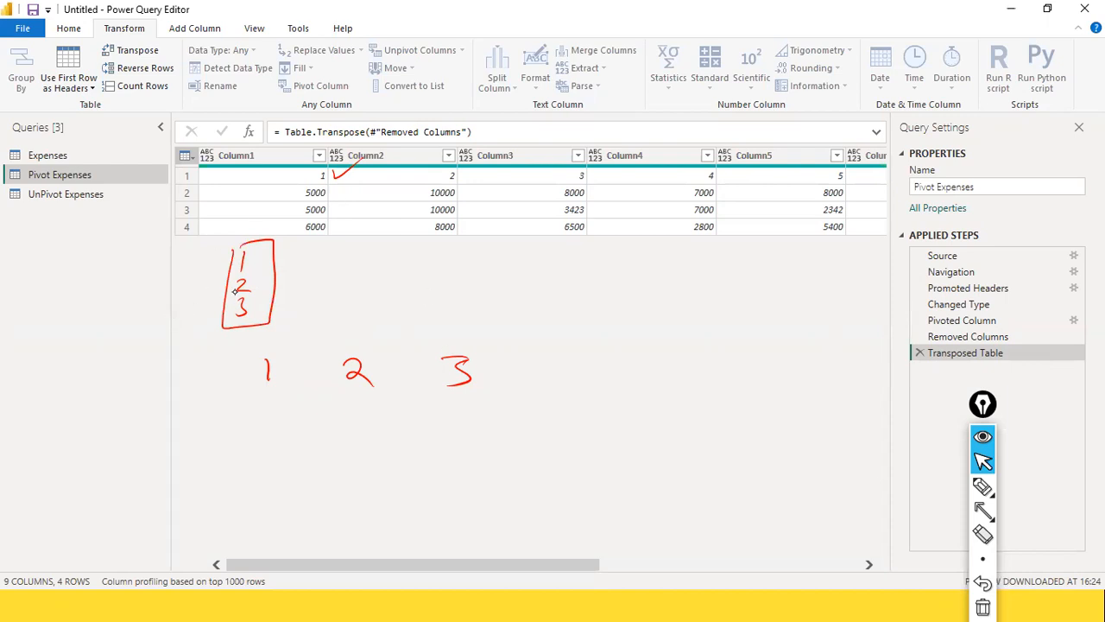
Step: Continue the handwritten vertical number list from 4 down to 9, circle the added numbers, and underline the handwritten 1, 2, 3 row
key("ctrl+shift+3")
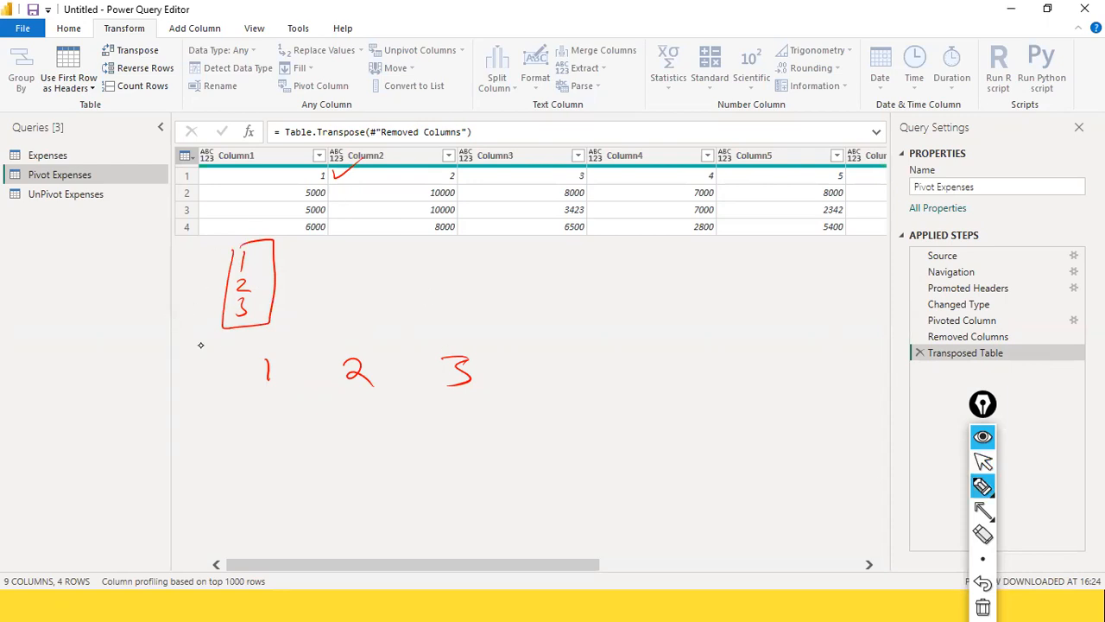
left_click_drag(243, 322, 249, 330)
left_click_drag(246, 324, 207, 437)
mouse_move(270, 321)
left_mouse_down()
mouse_move(210, 456)
mouse_move(269, 320)
left_mouse_up()
mouse_move(259, 376)
left_mouse_down()
mouse_move(470, 380)
mouse_move(326, 369)
left_mouse_up()
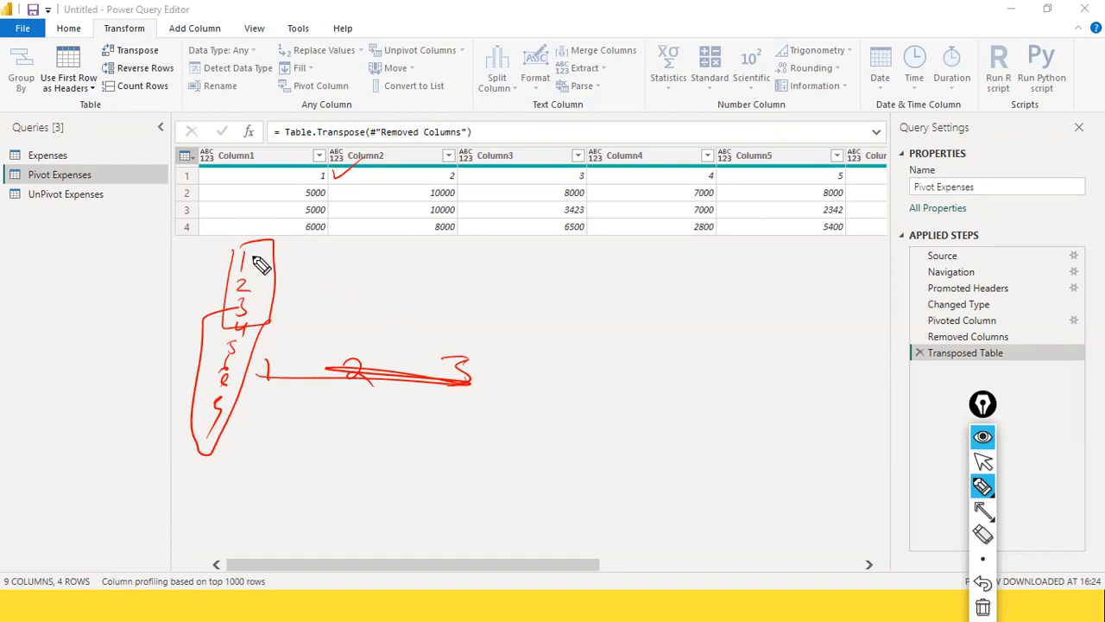
Step: Handwrite the numbers 1 to 9 in a row below the table and draw an arrow from Column1's first 5000 to that row
mouse_move(428, 265)
left_mouse_down()
mouse_move(432, 286)
mouse_move(673, 275)
mouse_move(670, 286)
left_mouse_up()
mouse_move(760, 267)
left_mouse_down()
mouse_move(753, 281)
mouse_move(802, 288)
mouse_move(854, 275)
mouse_move(869, 306)
left_mouse_up()
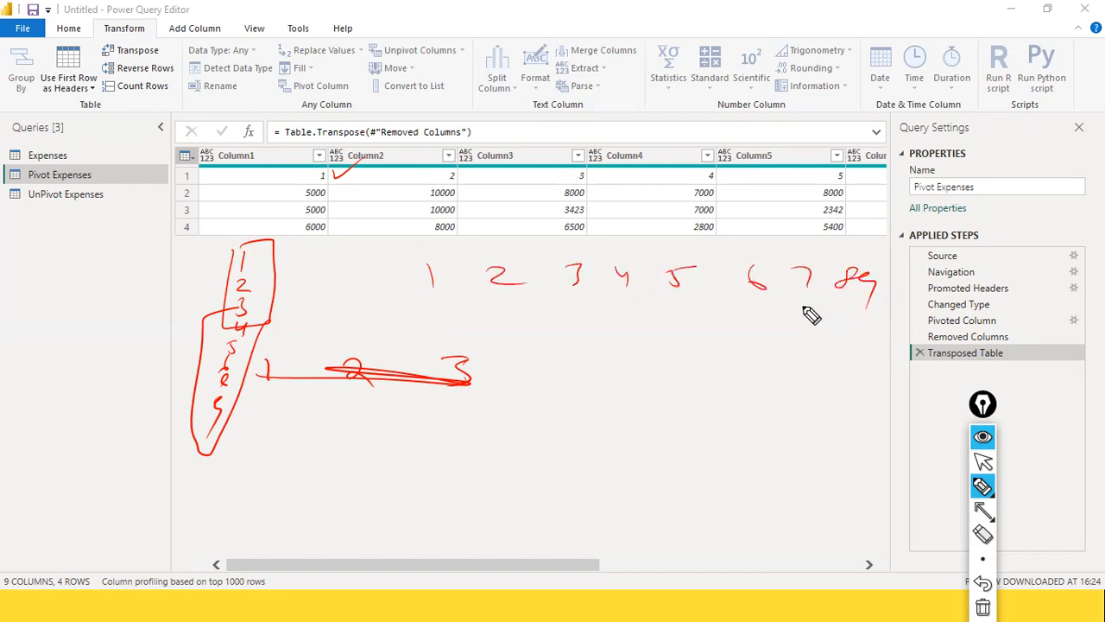
left_click_drag(329, 193, 415, 304)
left_click(512, 321)
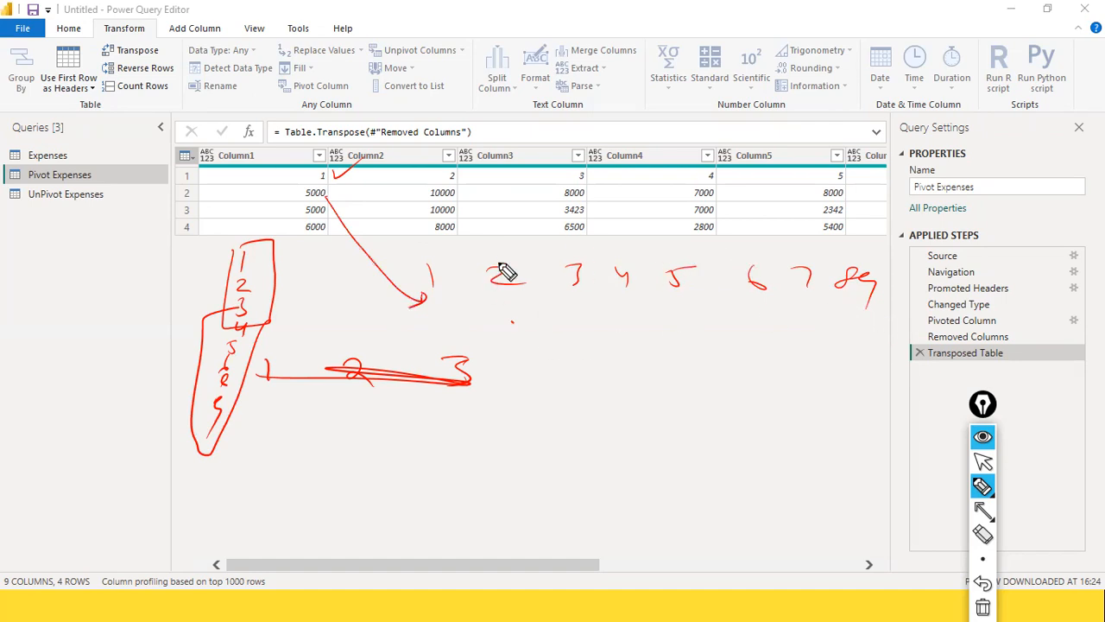
Step: Handwrite 5000 and 1000 beside the vertical number list, and draw lines down the list and beneath the 1 to 9 row
mouse_move(296, 253)
left_mouse_down()
mouse_move(305, 245)
mouse_move(330, 255)
mouse_move(296, 287)
left_mouse_up()
left_click_drag(307, 278, 328, 281)
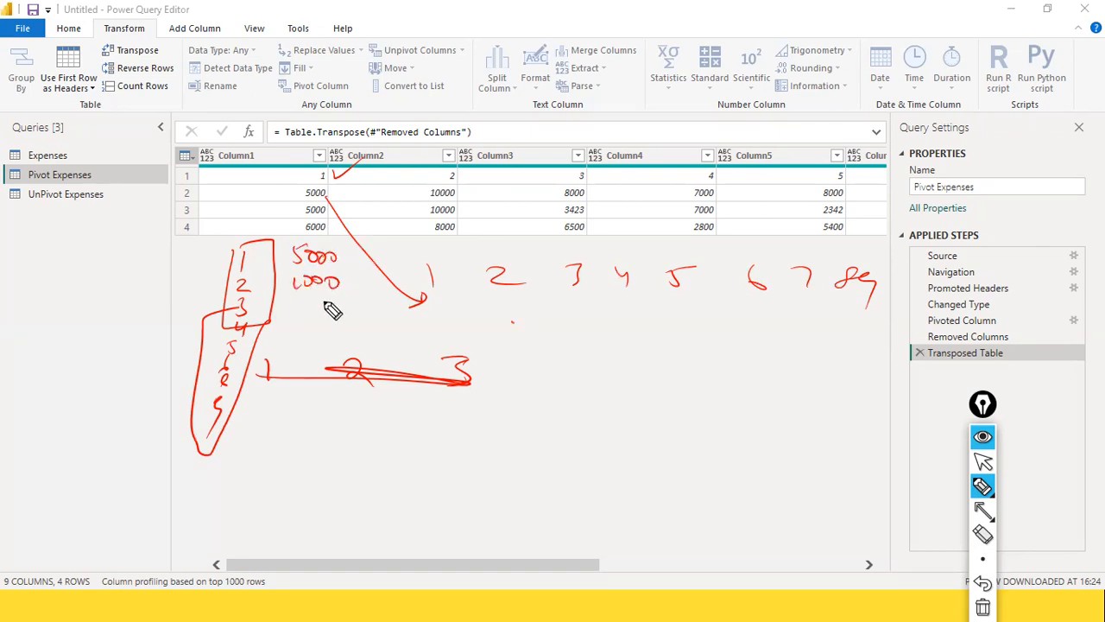
left_click(230, 429)
left_click_drag(451, 307, 794, 335)
left_click_drag(302, 238, 273, 423)
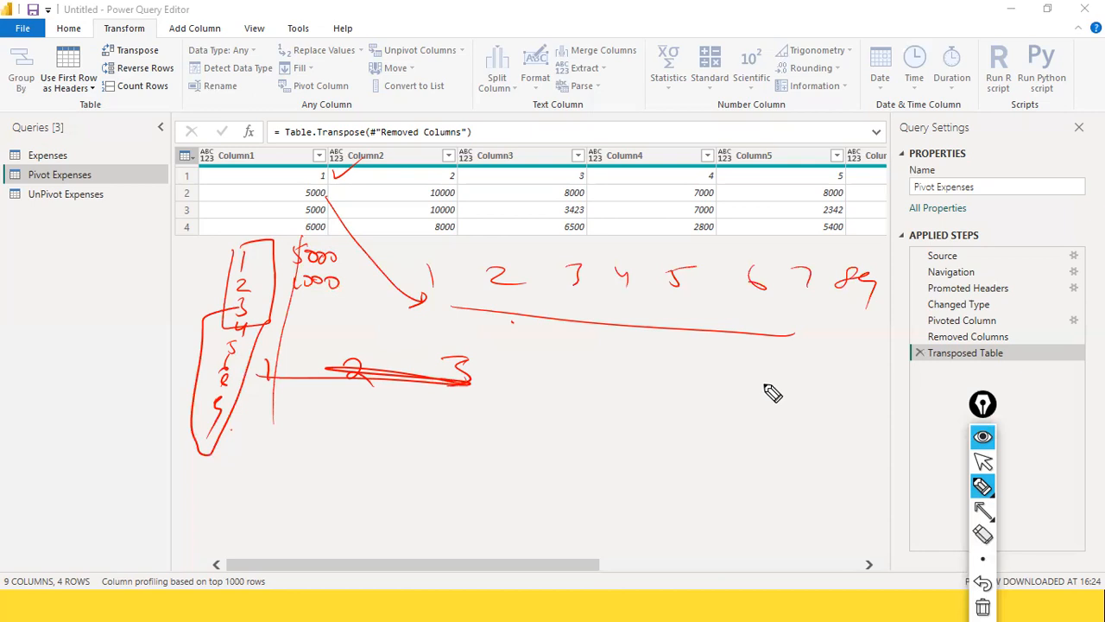
left_click_drag(436, 323, 455, 321)
left_click_drag(722, 326, 782, 321)
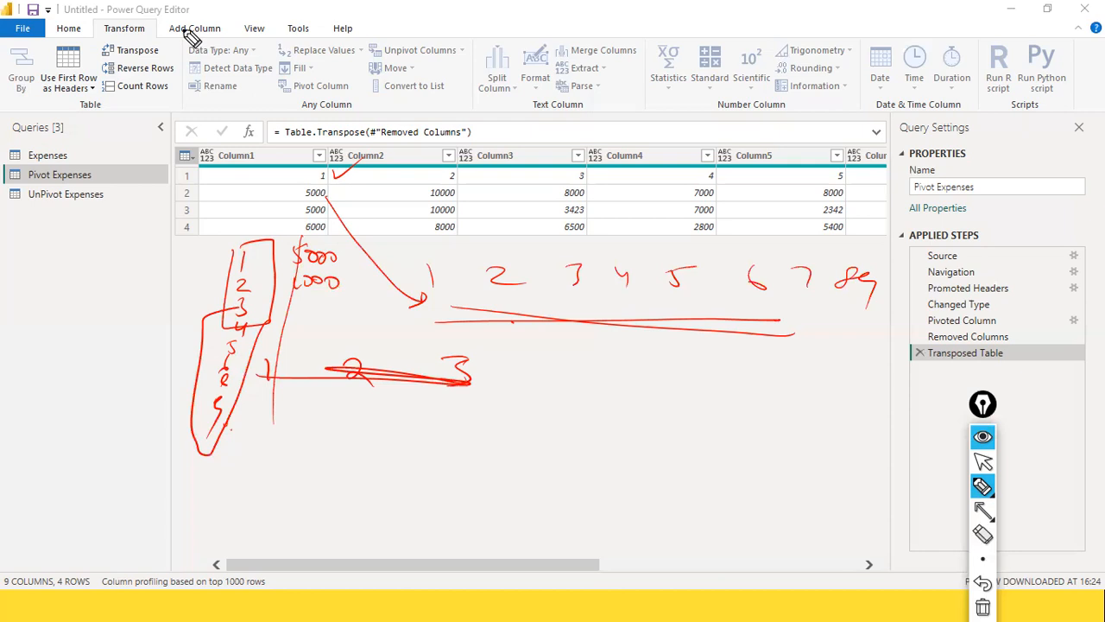
Step: Return to the cursor, transpose the Pivot Expenses table again, and clear all the pen annotations
key("ctrl+shift+2")
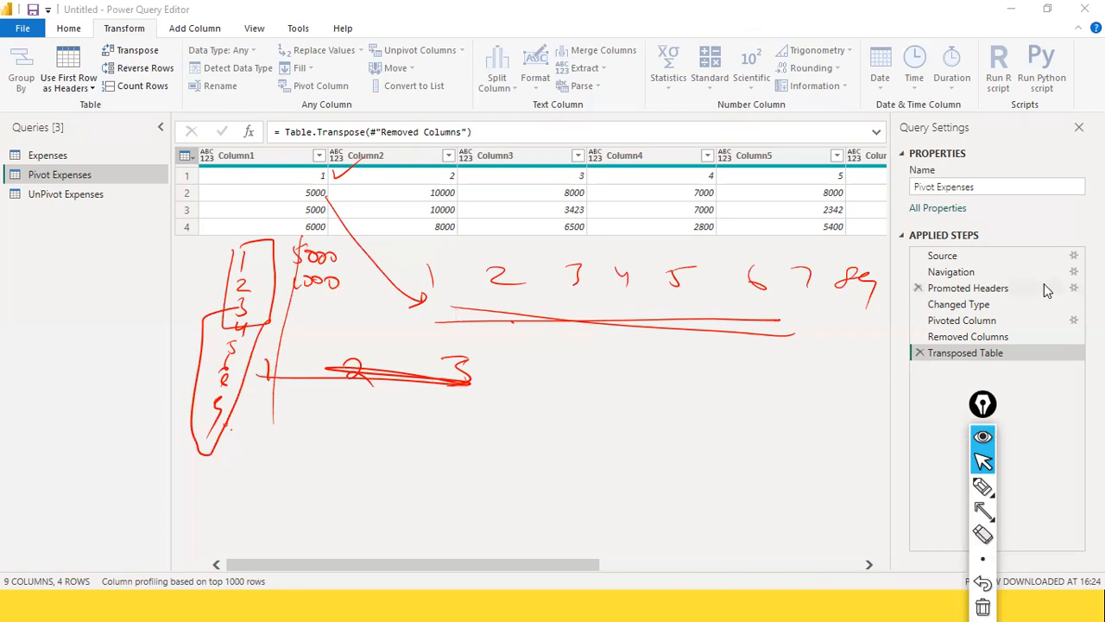
left_click(133, 54)
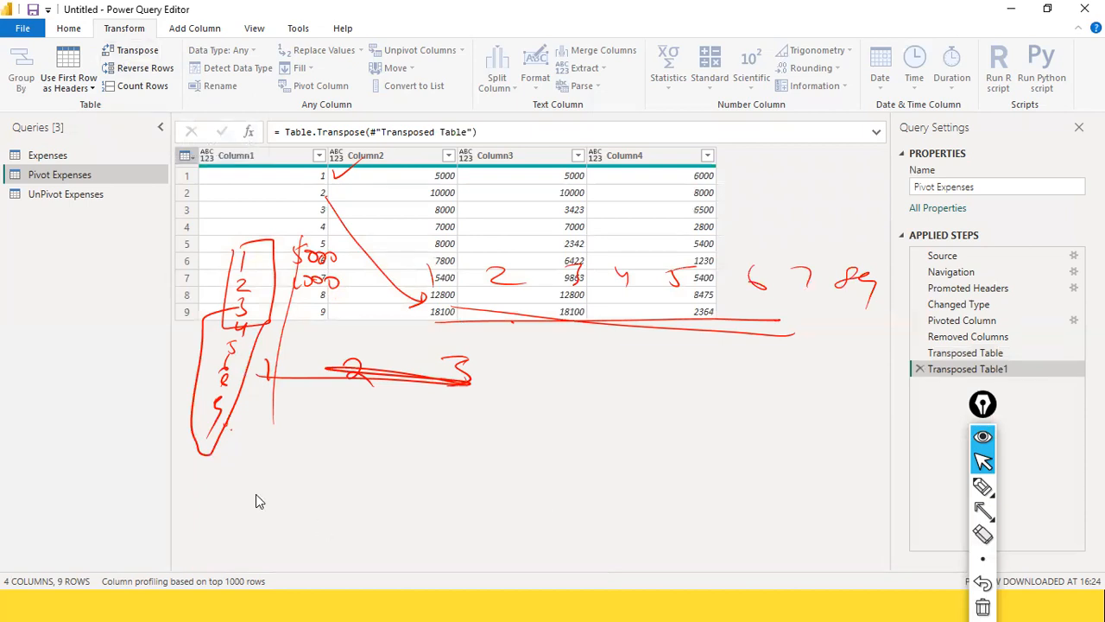
key("ctrl+shift+7")
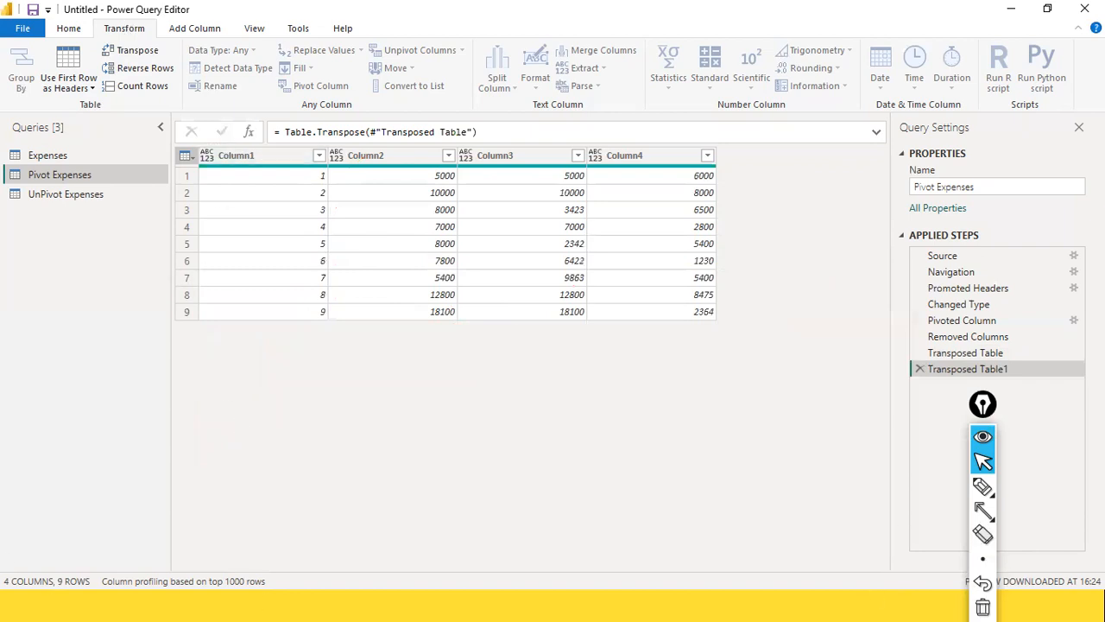
Step: Transpose the Pivot Expenses table to inspect its columns across, and transpose it back
left_click(143, 54)
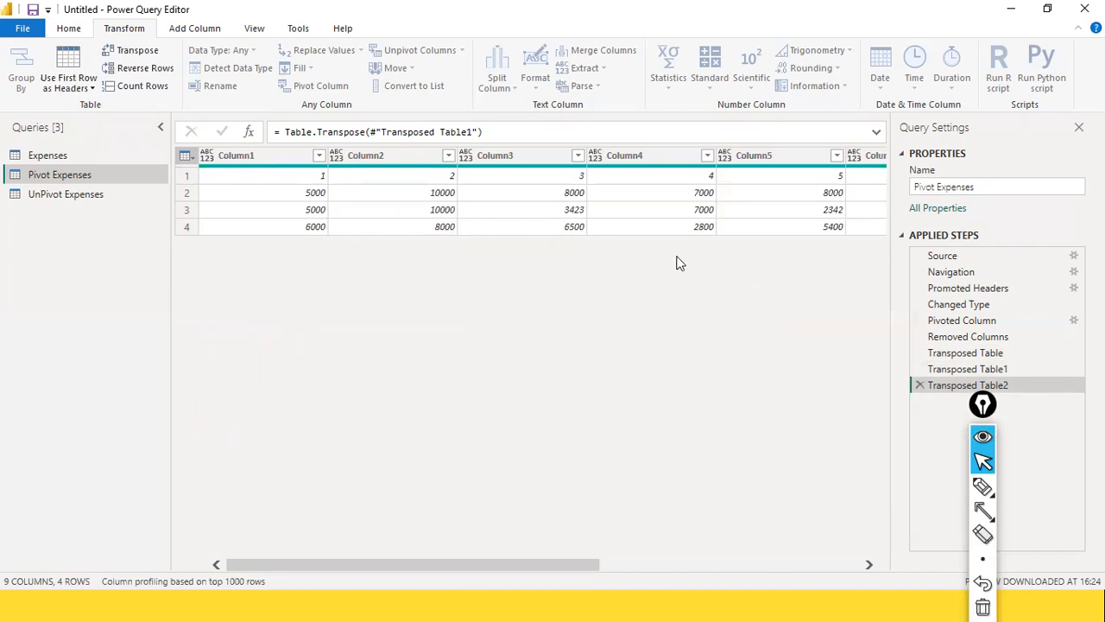
left_click_drag(426, 564, 127, 551)
left_click_drag(505, 563, 105, 557)
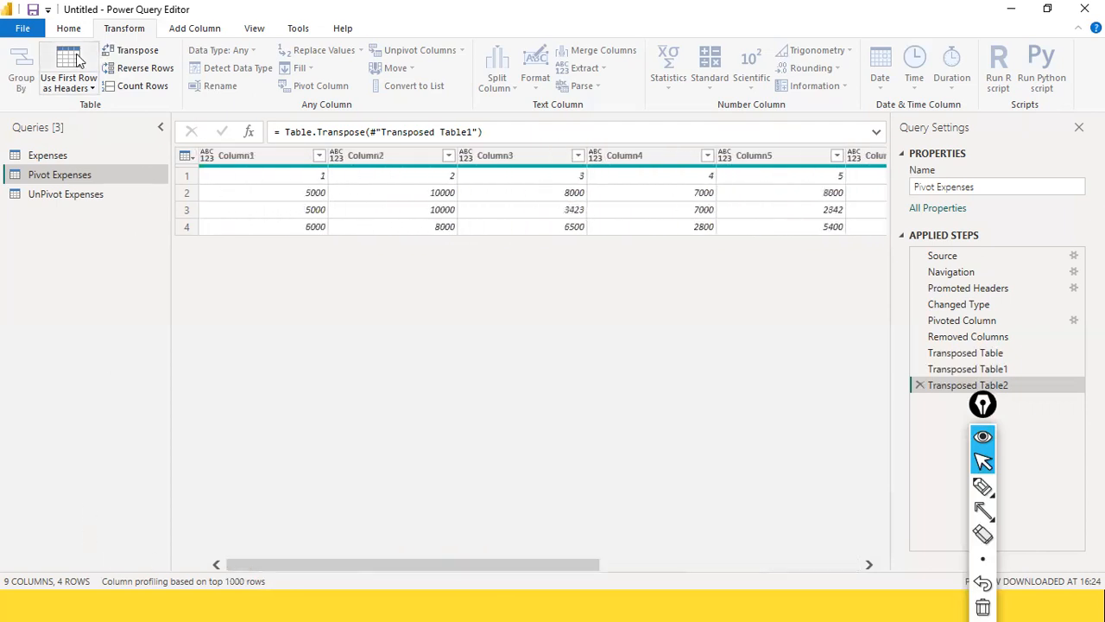
left_click(138, 54)
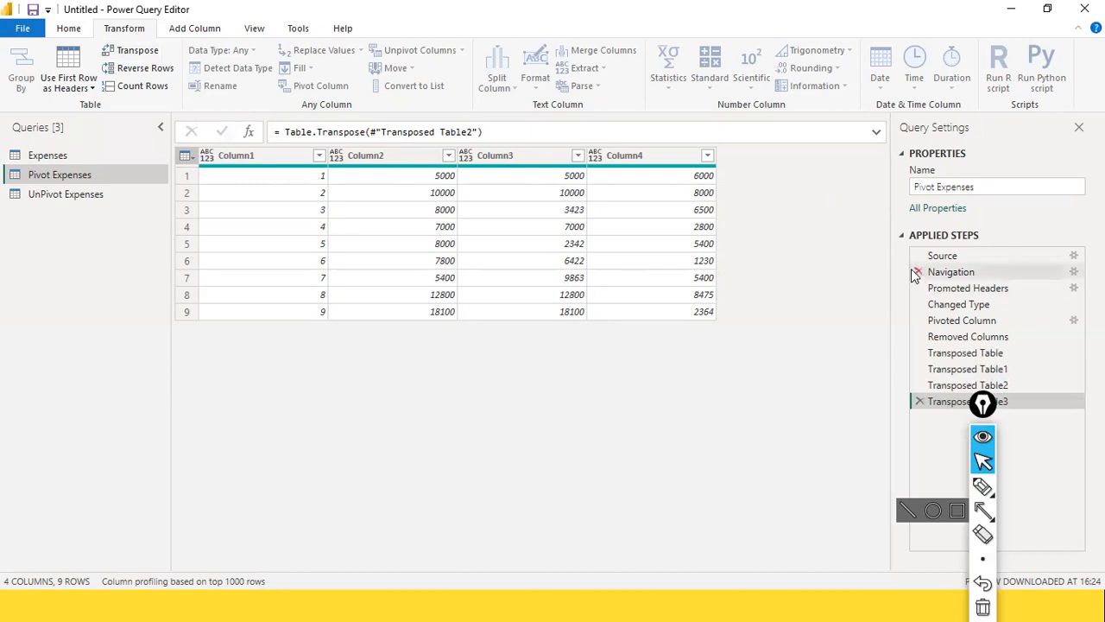
Step: Review the Pivoted Column and Removed Columns steps and insert a Transpose step directly after Removed Columns
left_click(956, 321)
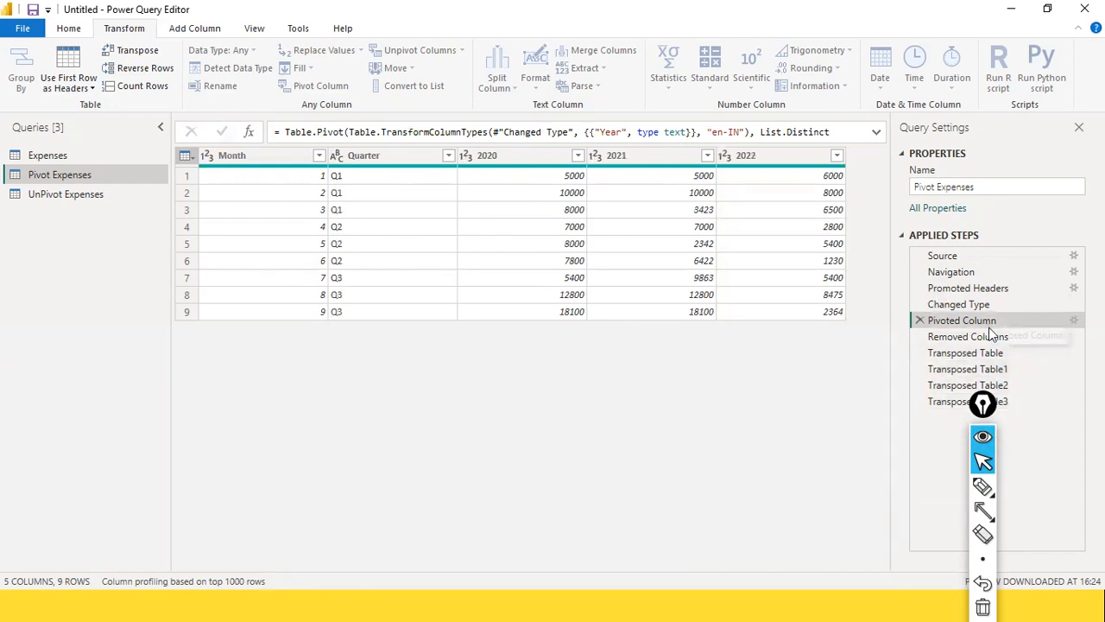
left_click(942, 343)
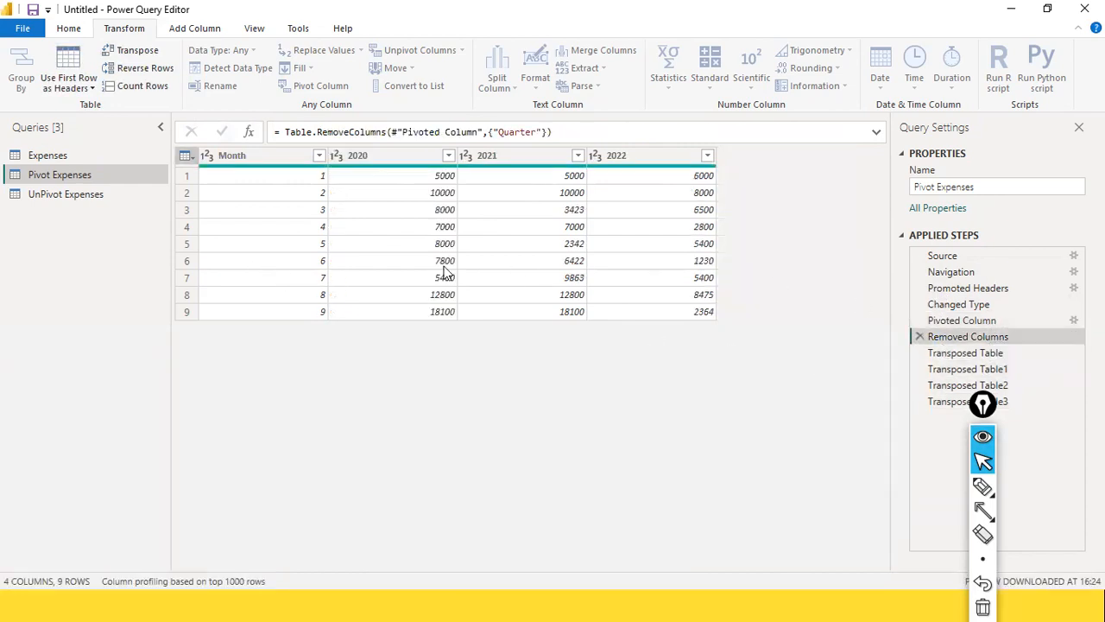
left_click(245, 160)
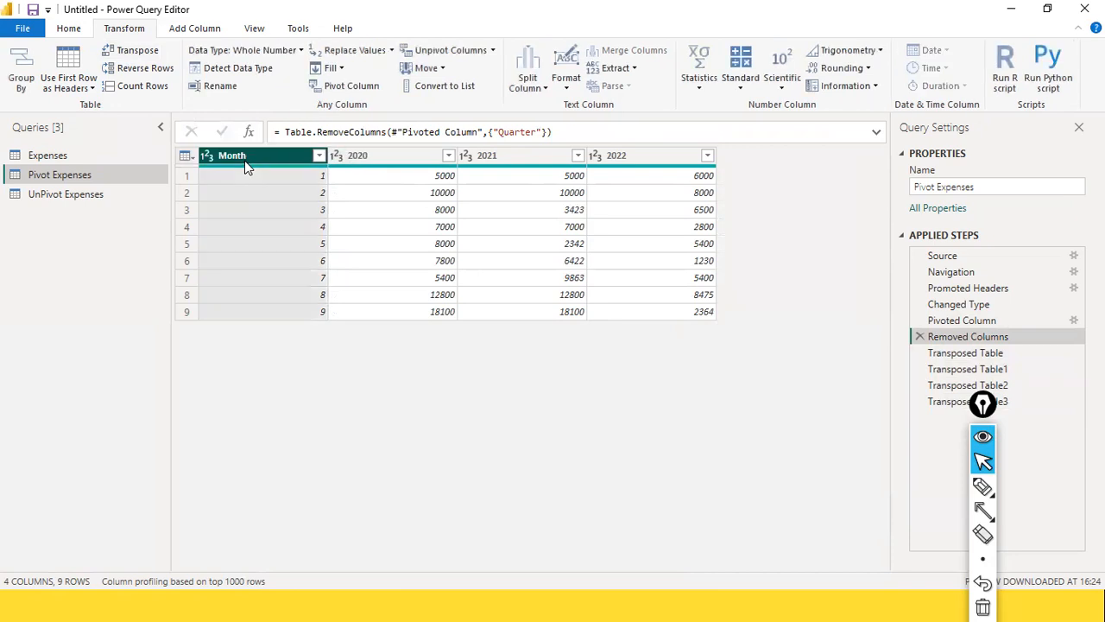
left_click(139, 53)
left_click(636, 339)
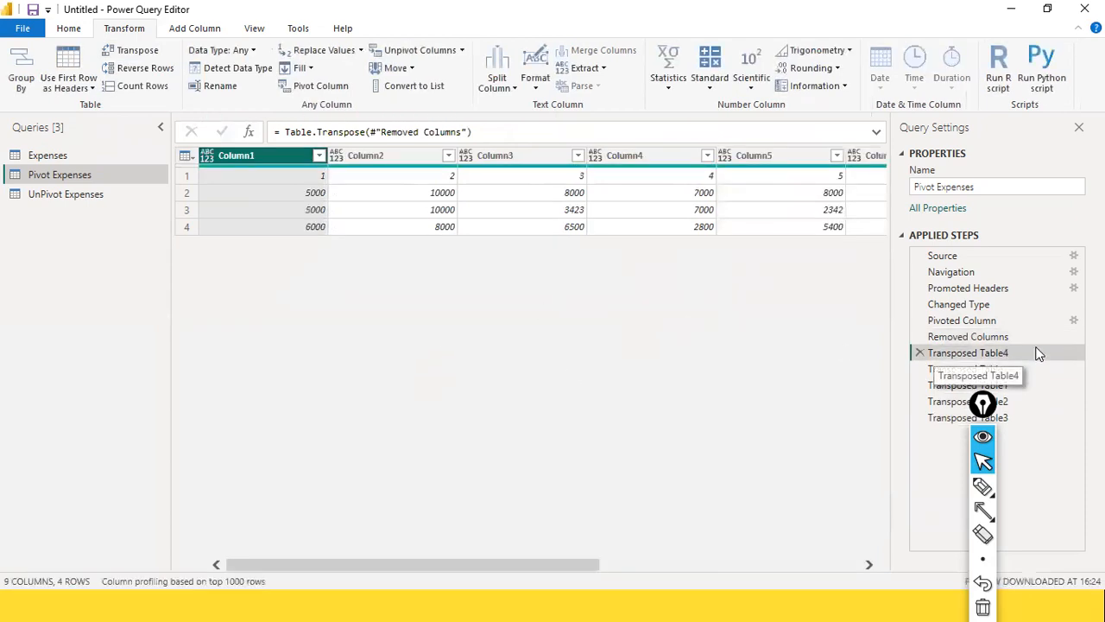
Step: Delete every Transposed Table step from the Pivot Expenses query, leaving Removed Columns as the last applied step
left_click(920, 352)
left_click(630, 335)
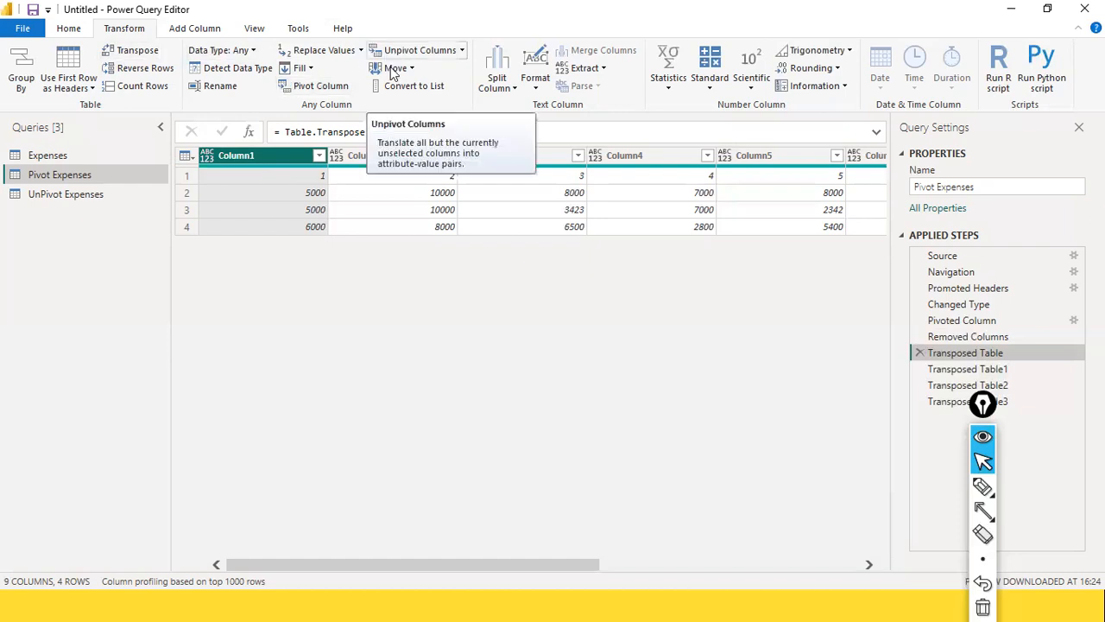
left_click(920, 353)
left_click(630, 335)
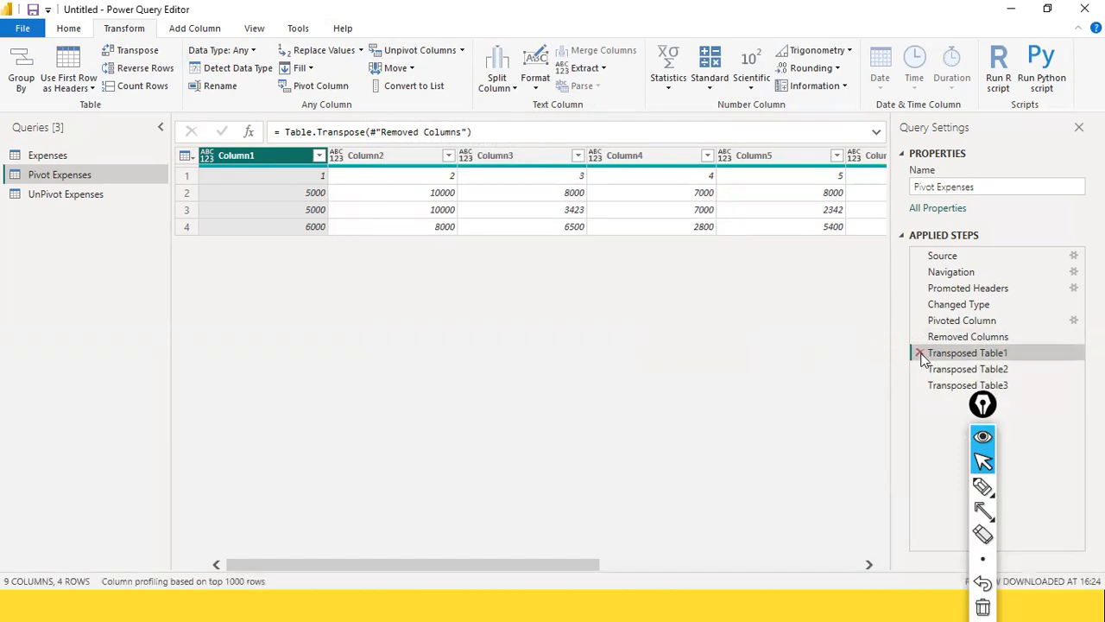
left_click(919, 353)
left_click(672, 336)
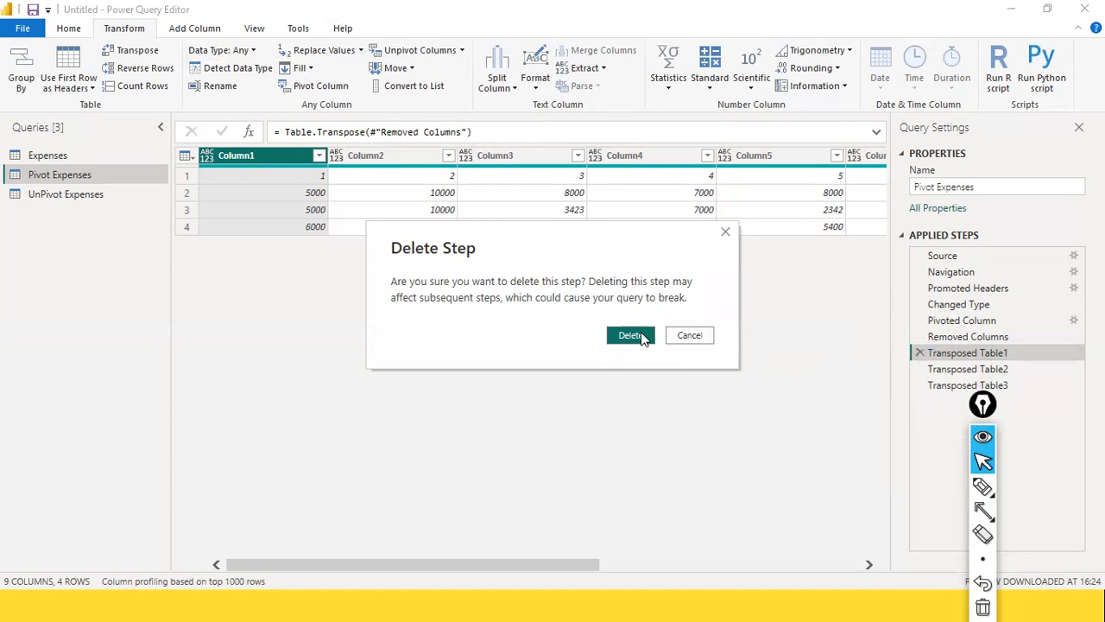
left_click(920, 353)
left_click(627, 336)
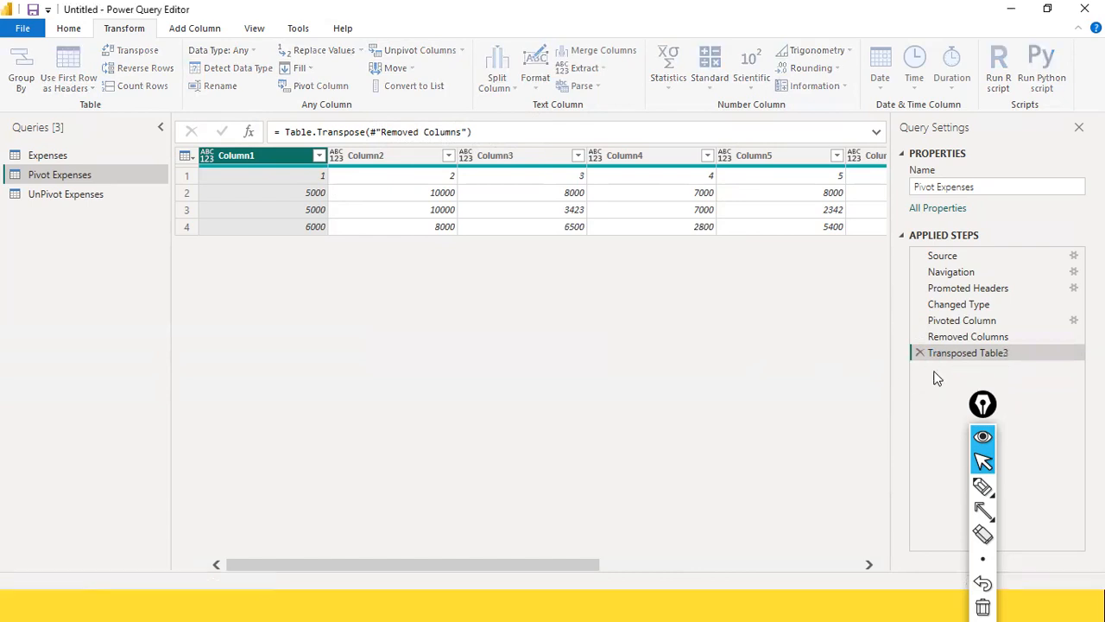
left_click(919, 353)
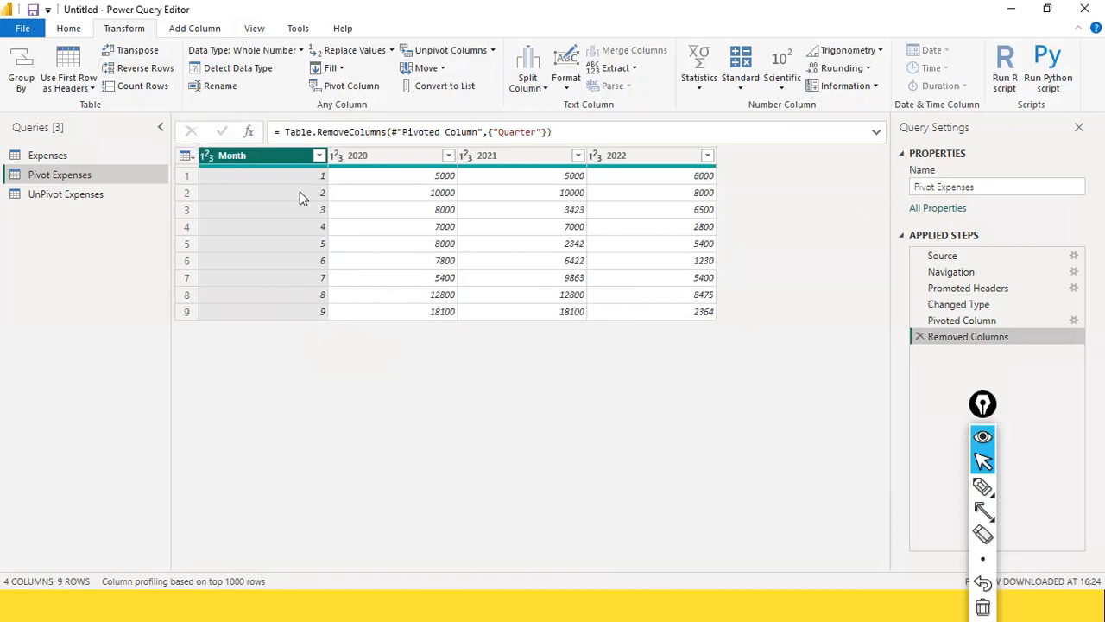
Step: Reverse the row order of the Pivot Expenses table
left_click(138, 69)
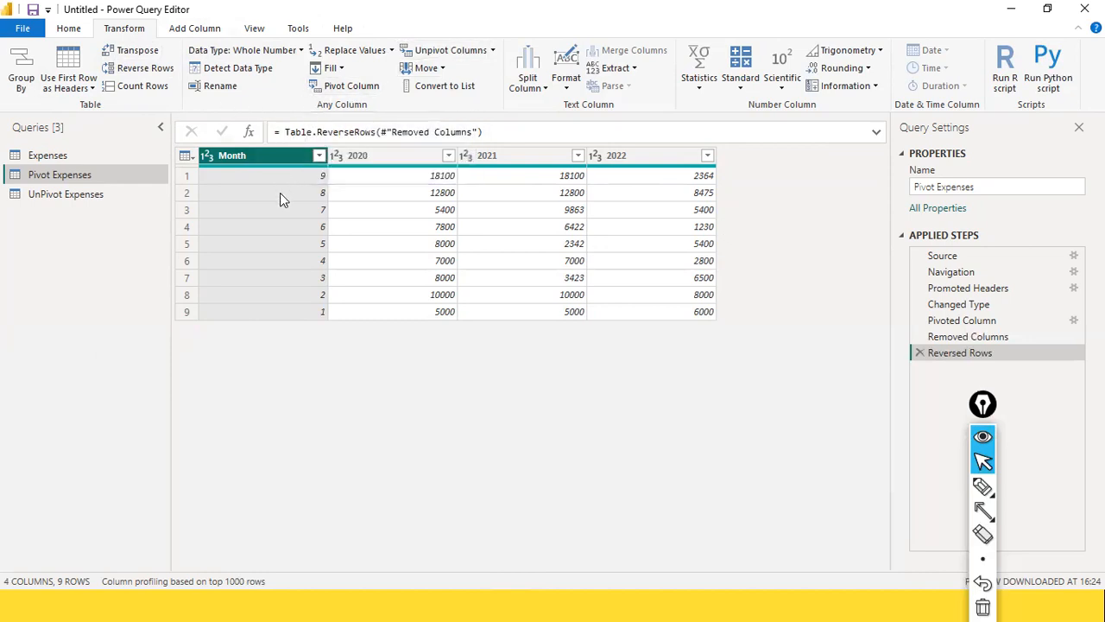
Step: Switch to the PowerPoint slide show with the Transpose, Pivoting & Unpivoting slide
key("alt+Tab")
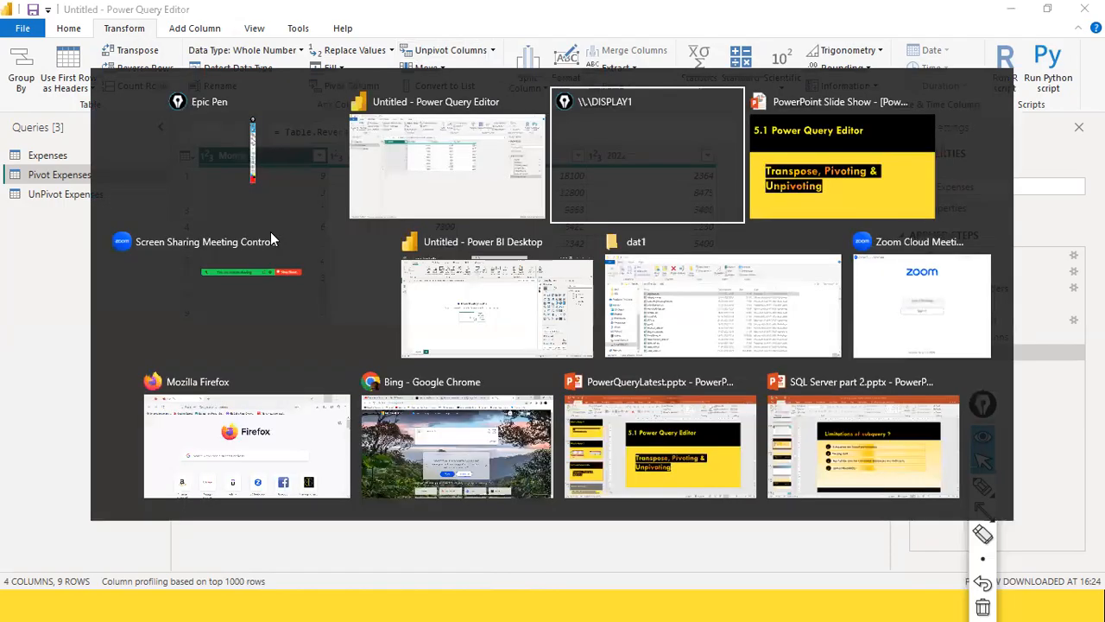
key("alt+Tab")
key("alt+Tab")
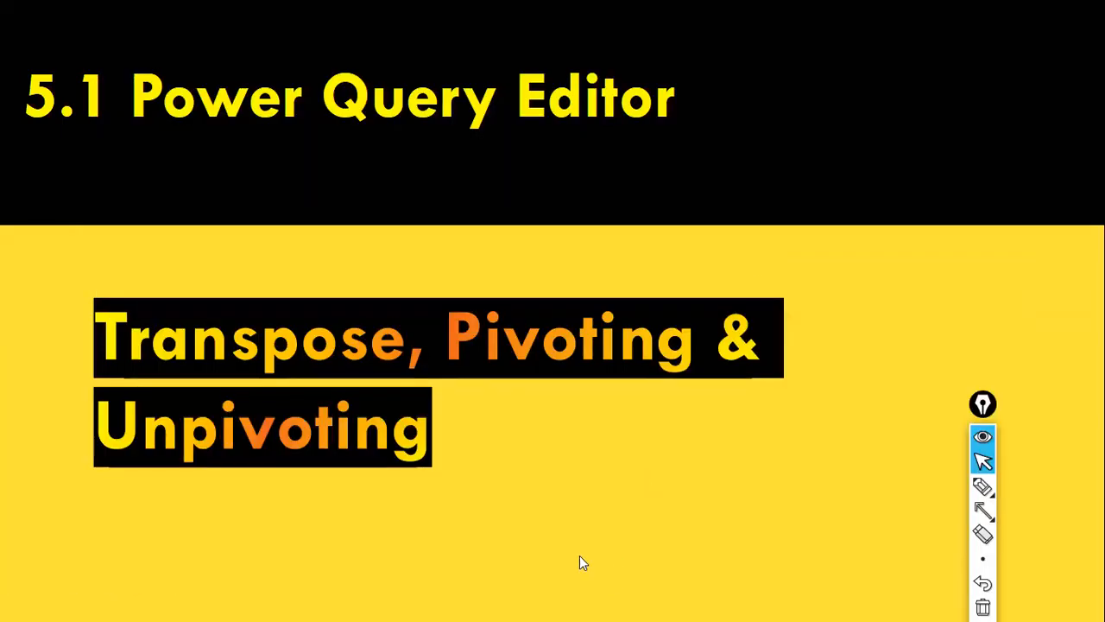